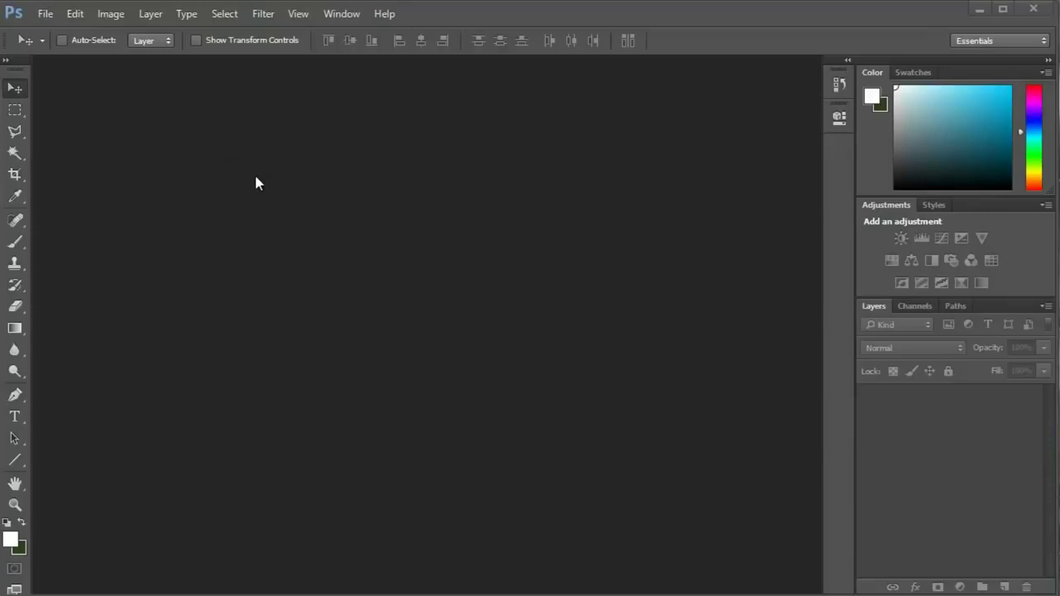
# Step: Set the memory Photoshop may use to 5172 MB (81%) in the Performance preferences
pyautogui.click(74, 14)
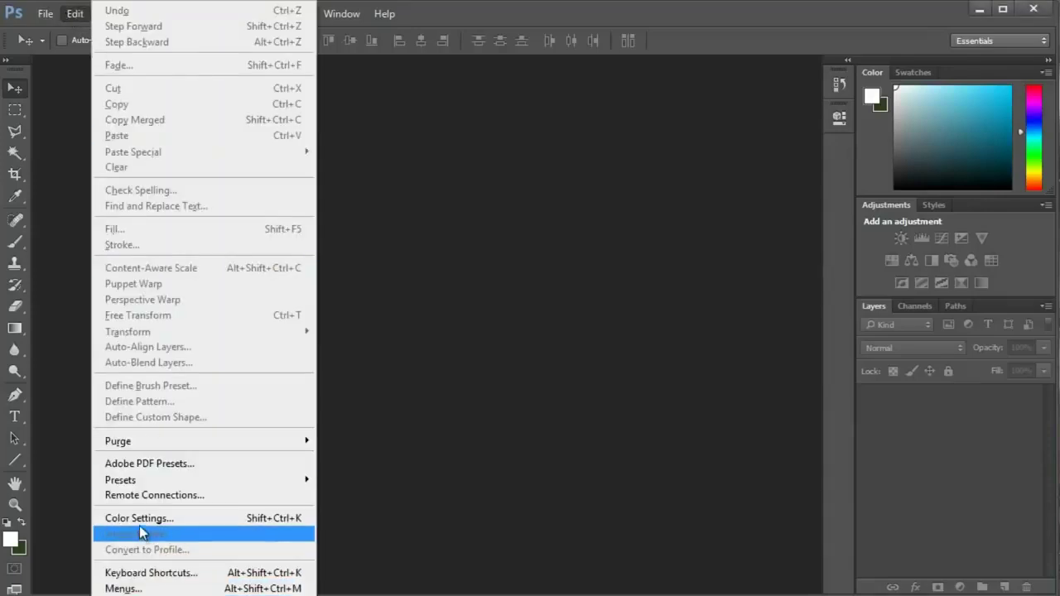
pyautogui.moveTo(124, 595)
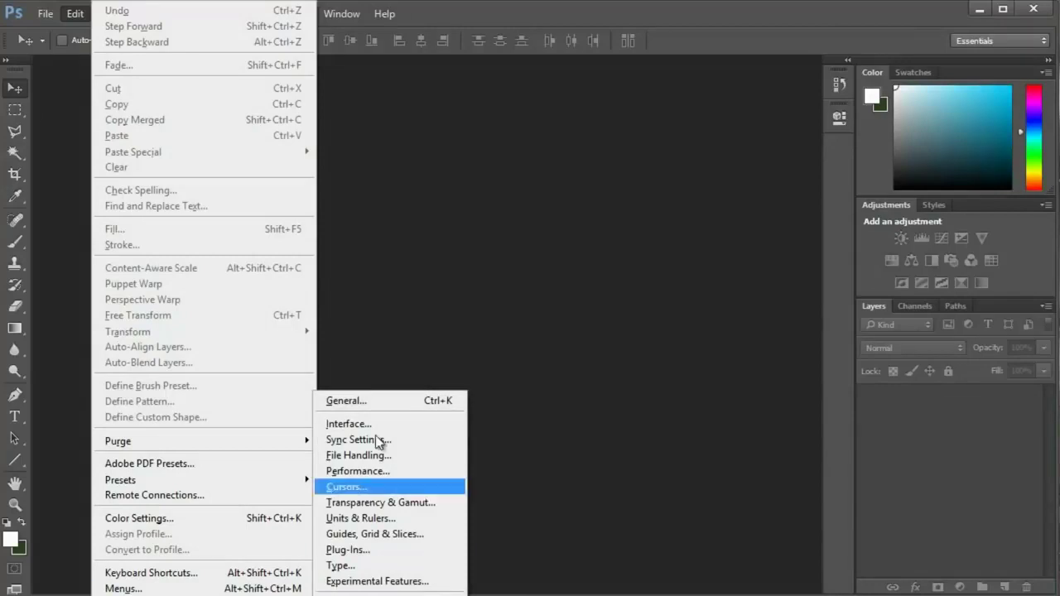
pyautogui.click(387, 403)
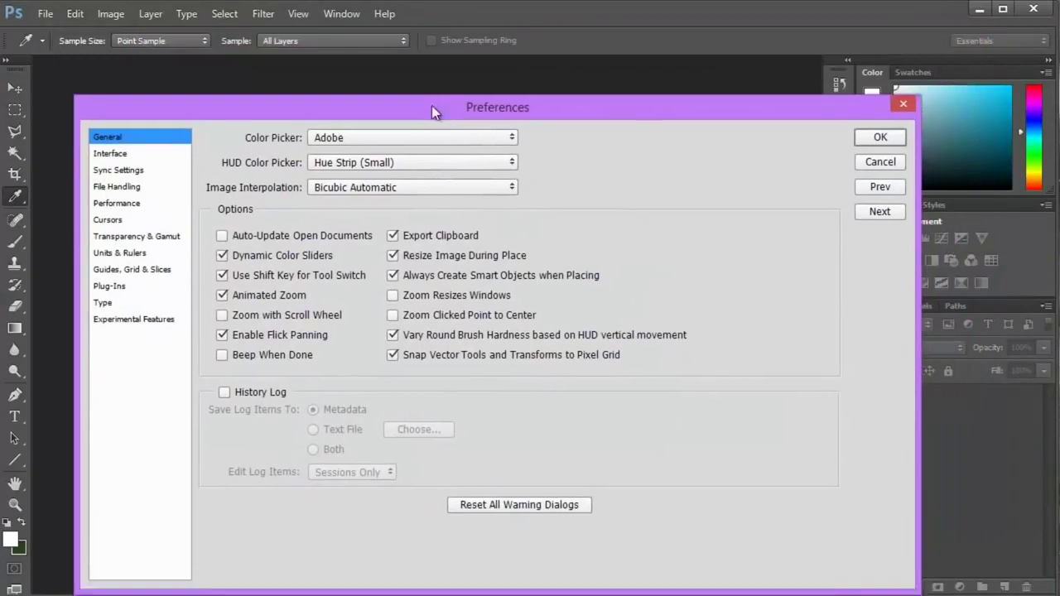
pyautogui.moveTo(432, 105); pyautogui.dragTo(425, 91)
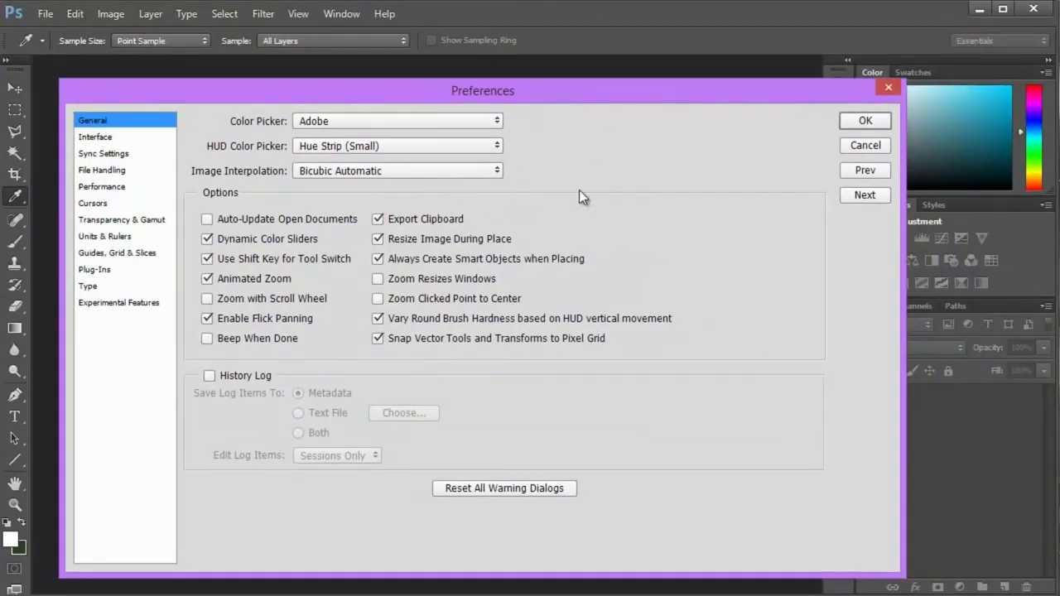
pyautogui.moveTo(626, 93); pyautogui.dragTo(629, 88)
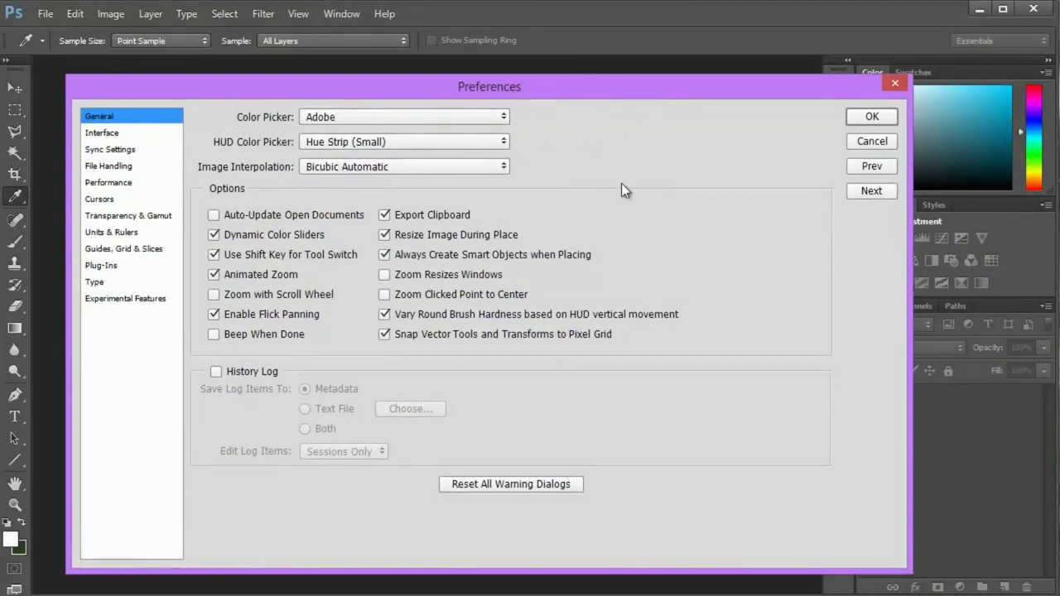
pyautogui.click(117, 184)
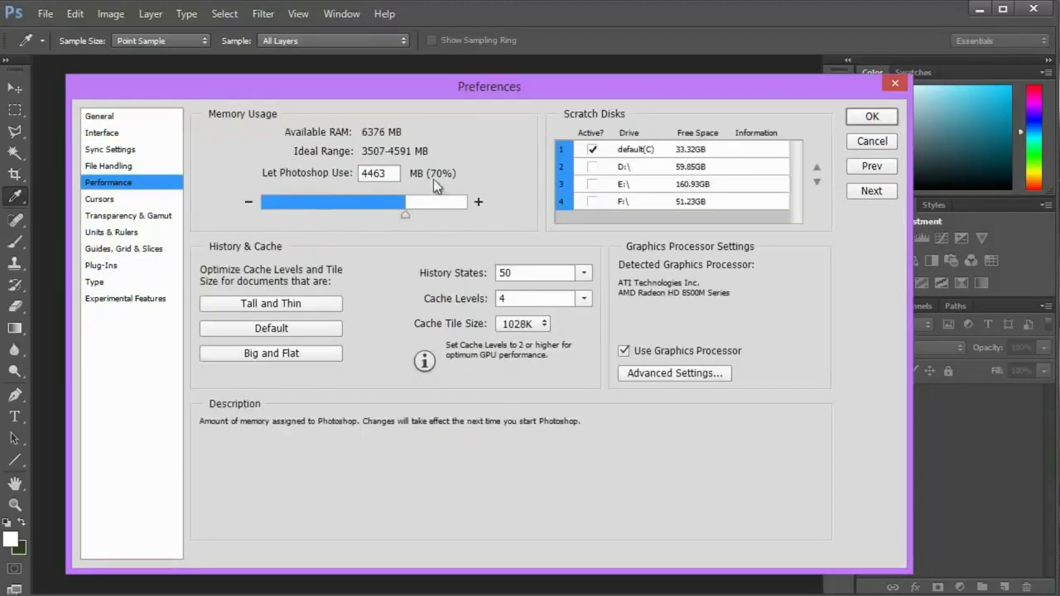
pyautogui.moveTo(483, 87); pyautogui.dragTo(476, 82)
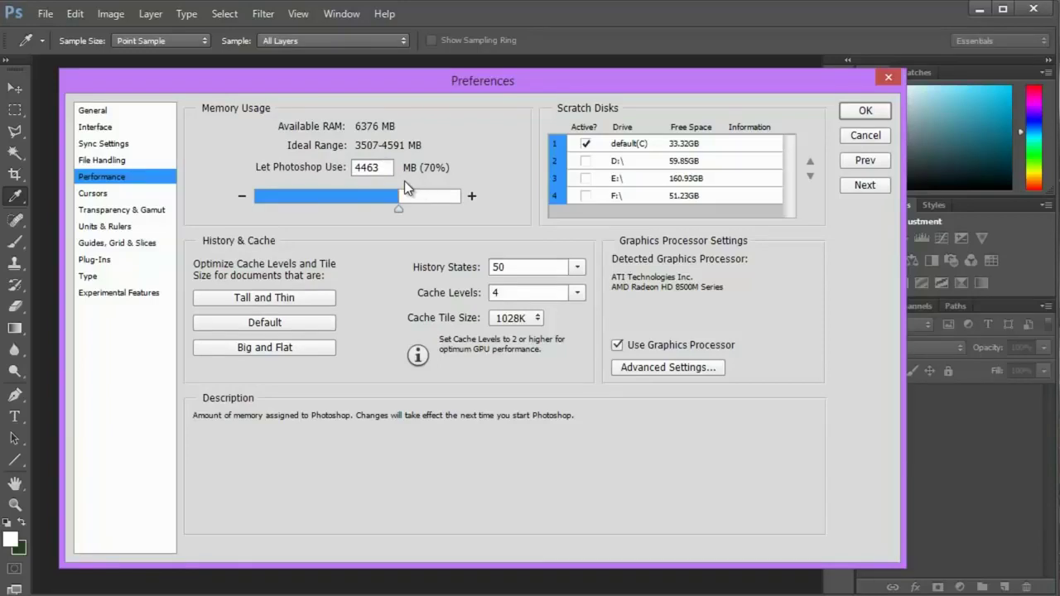
pyautogui.moveTo(392, 170); pyautogui.dragTo(350, 169)
pyautogui.moveTo(399, 211); pyautogui.dragTo(420, 211)
pyautogui.moveTo(416, 207); pyautogui.dragTo(379, 201)
pyautogui.moveTo(381, 207); pyautogui.dragTo(419, 214)
pyautogui.moveTo(634, 255)
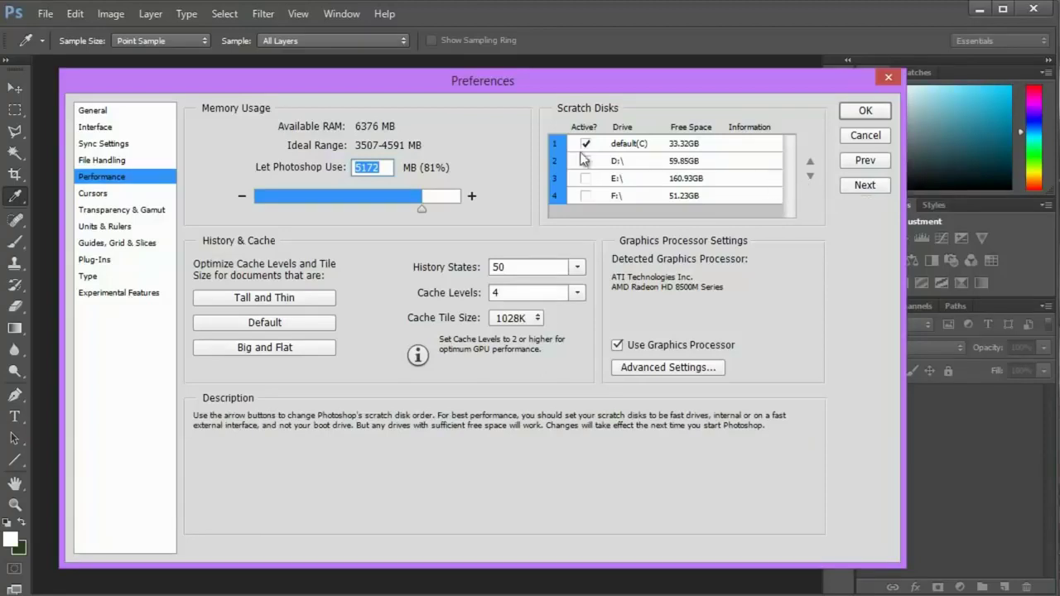
# Step: Try the lighter color themes in the Interface preferences and choose the darkest one
pyautogui.click(96, 129)
pyautogui.moveTo(423, 92); pyautogui.dragTo(467, 98)
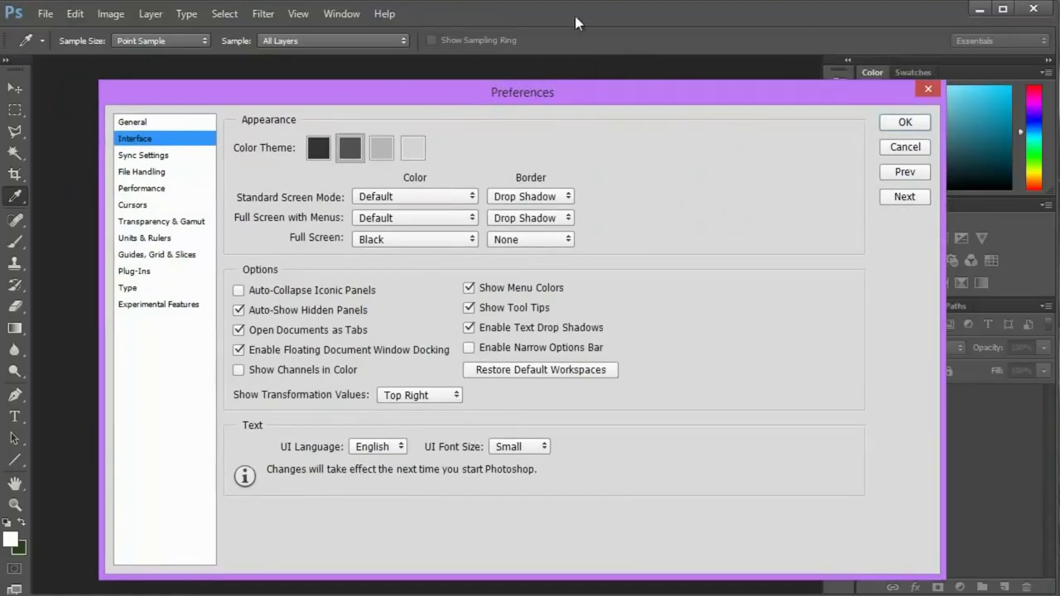
pyautogui.moveTo(643, 95); pyautogui.dragTo(621, 85)
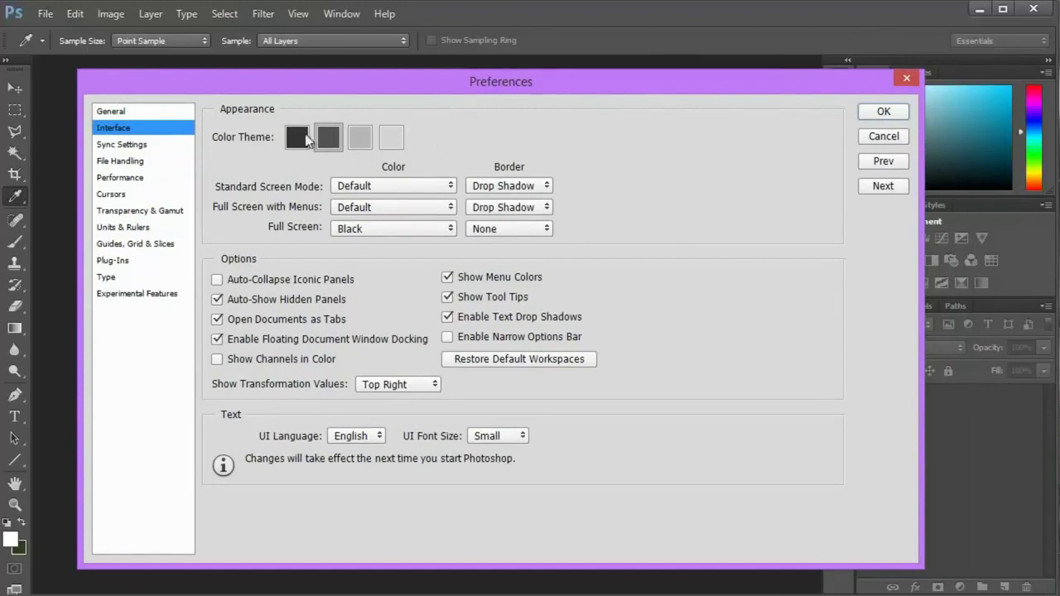
pyautogui.click(391, 137)
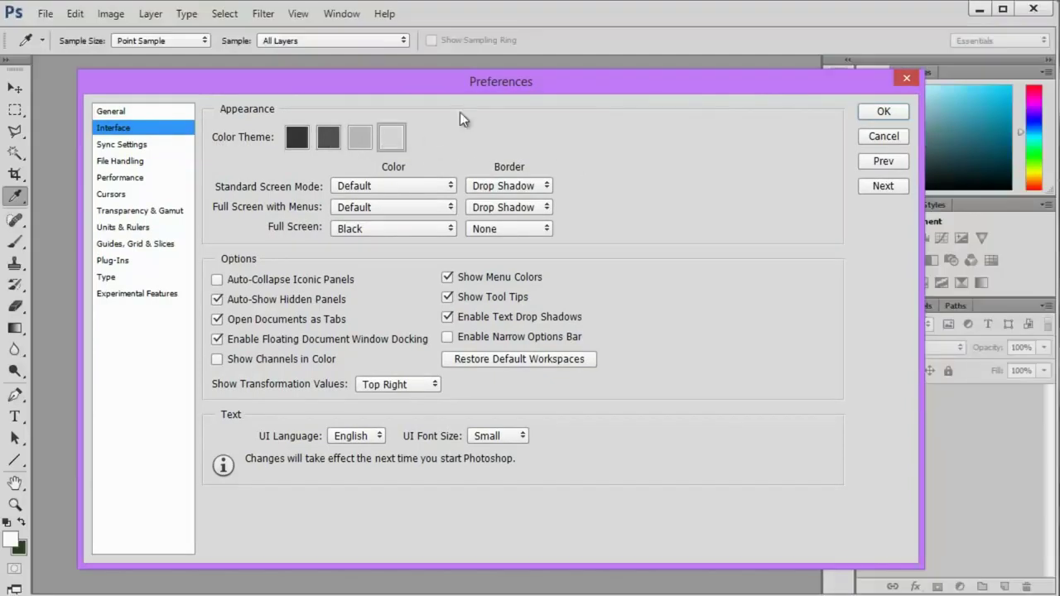
pyautogui.moveTo(694, 90); pyautogui.dragTo(686, 329)
pyautogui.moveTo(560, 319); pyautogui.dragTo(563, 104)
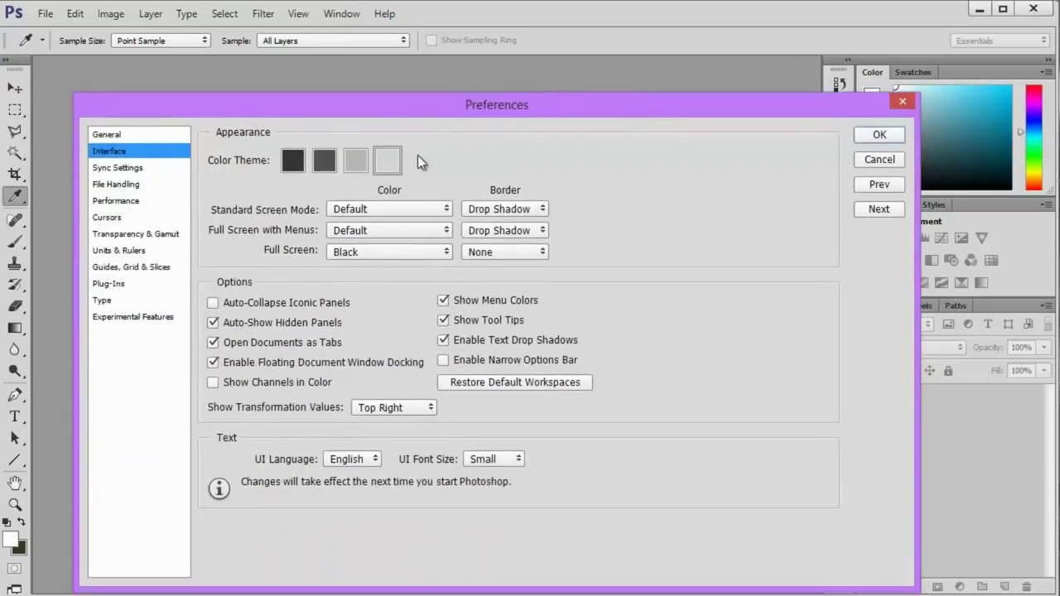
pyautogui.click(350, 163)
pyautogui.click(321, 165)
pyautogui.click(299, 166)
pyautogui.moveTo(495, 95); pyautogui.dragTo(518, 97)
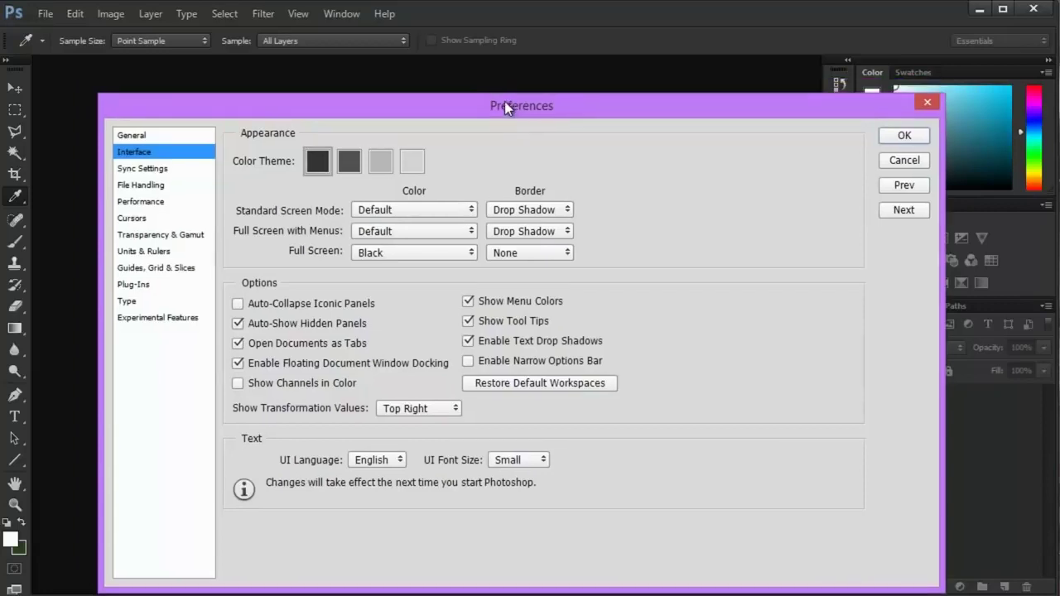
pyautogui.moveTo(625, 114); pyautogui.dragTo(623, 94)
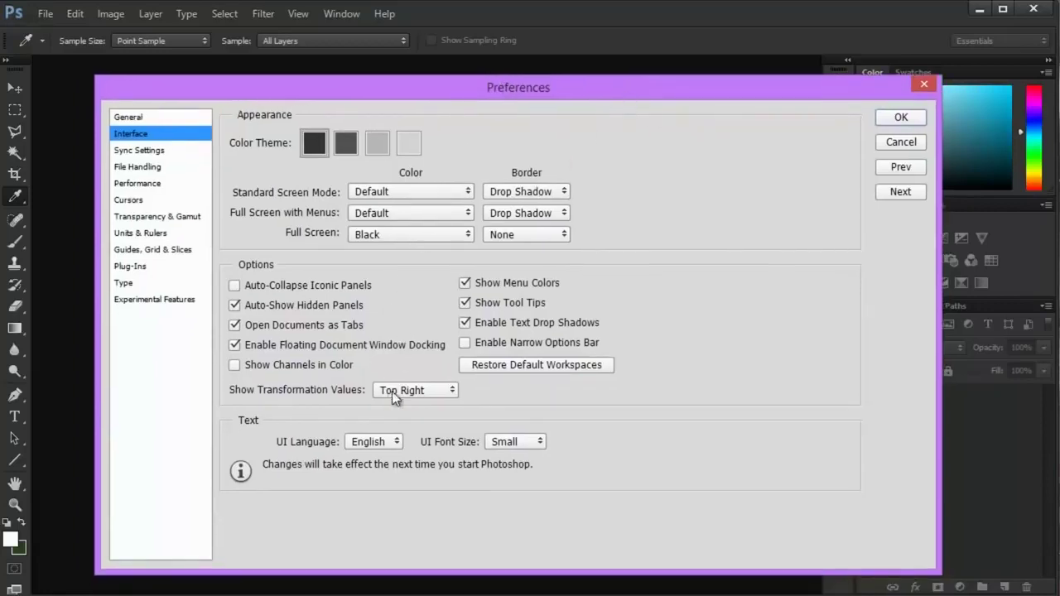
# Step: Examine the available UI language and UI font size options in the Interface preferences
pyautogui.click(372, 448)
pyautogui.click(373, 448)
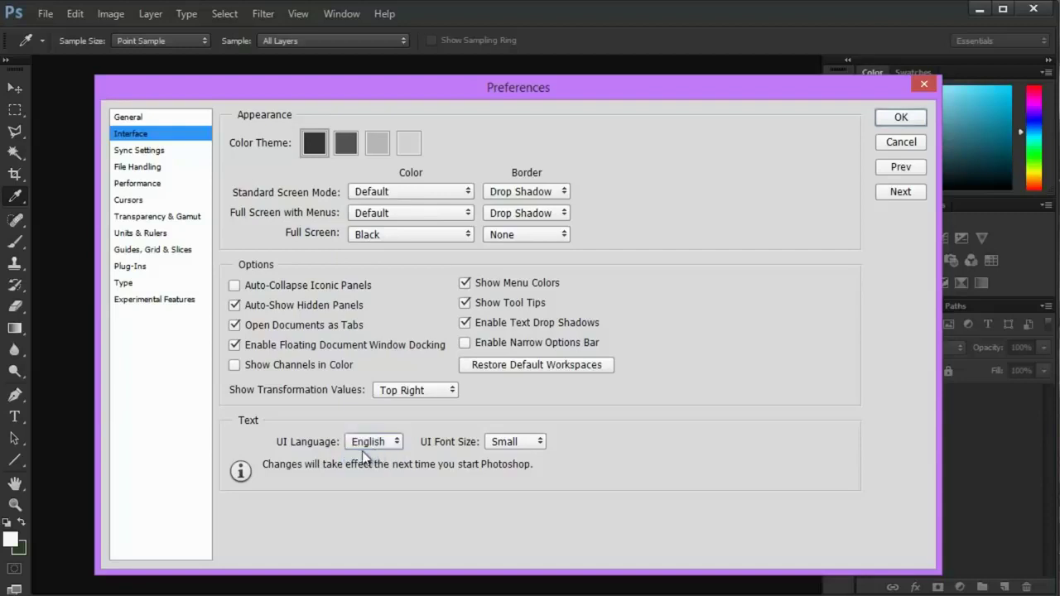
pyautogui.click(506, 442)
pyautogui.moveTo(694, 97); pyautogui.dragTo(678, 87)
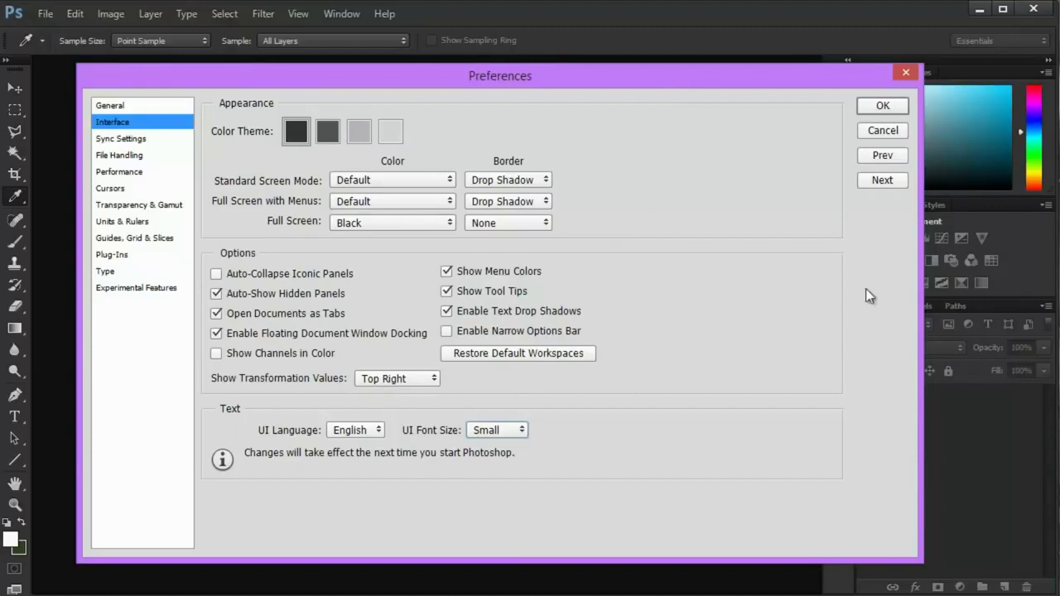
# Step: Try the Large and Medium UI font sizes, return the size to Small, and apply the preferences
pyautogui.click(513, 433)
pyautogui.click(486, 481)
pyautogui.click(488, 433)
pyautogui.click(489, 468)
pyautogui.click(508, 430)
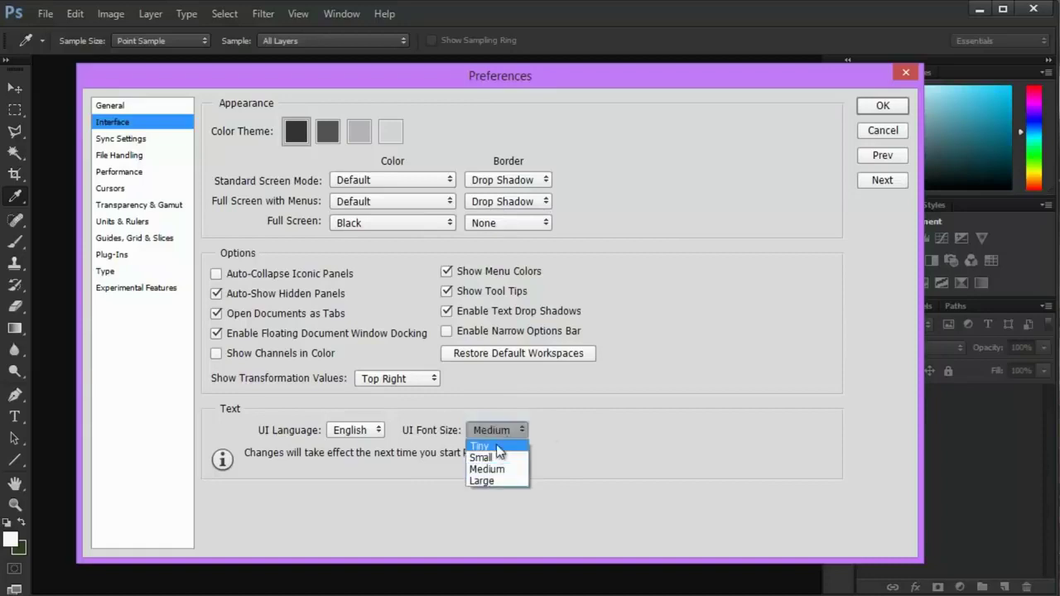
pyautogui.click(492, 454)
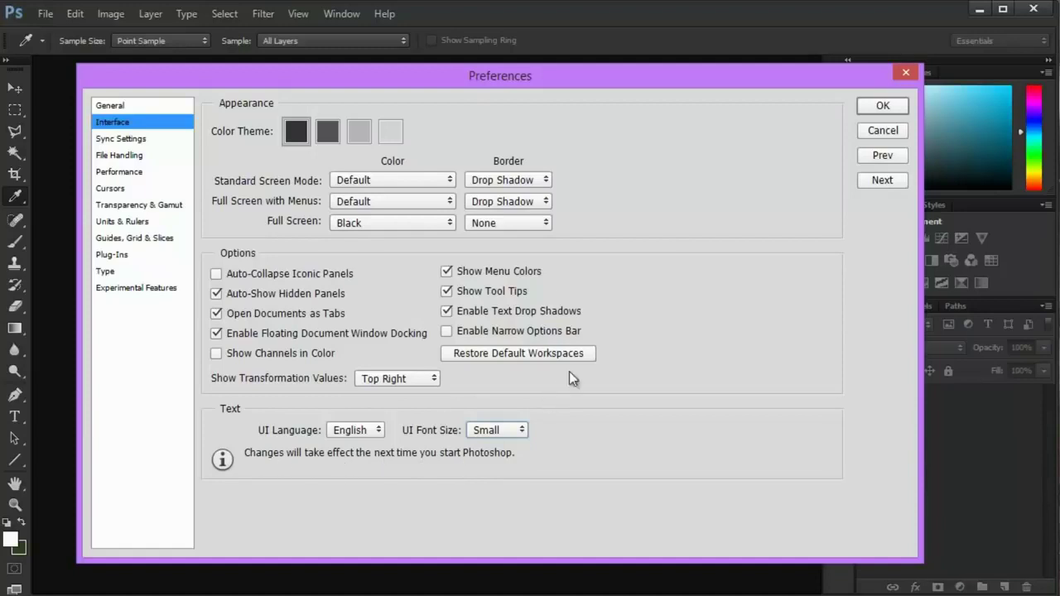
pyautogui.click(883, 106)
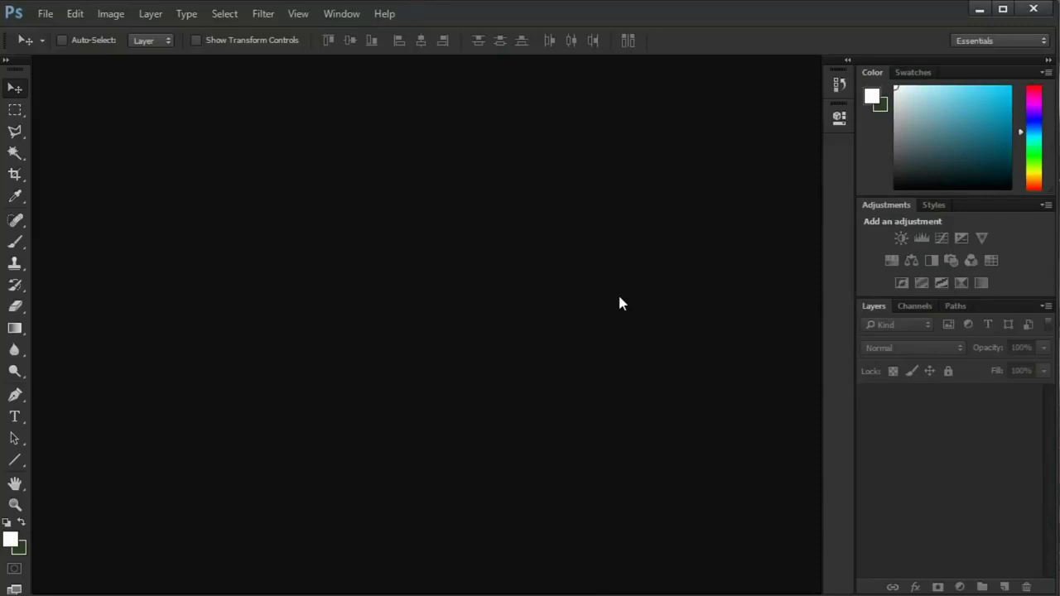
# Step: Set automatic saving of recovery information to every 5 minutes in the File Handling preferences and apply it
pyautogui.click(75, 14)
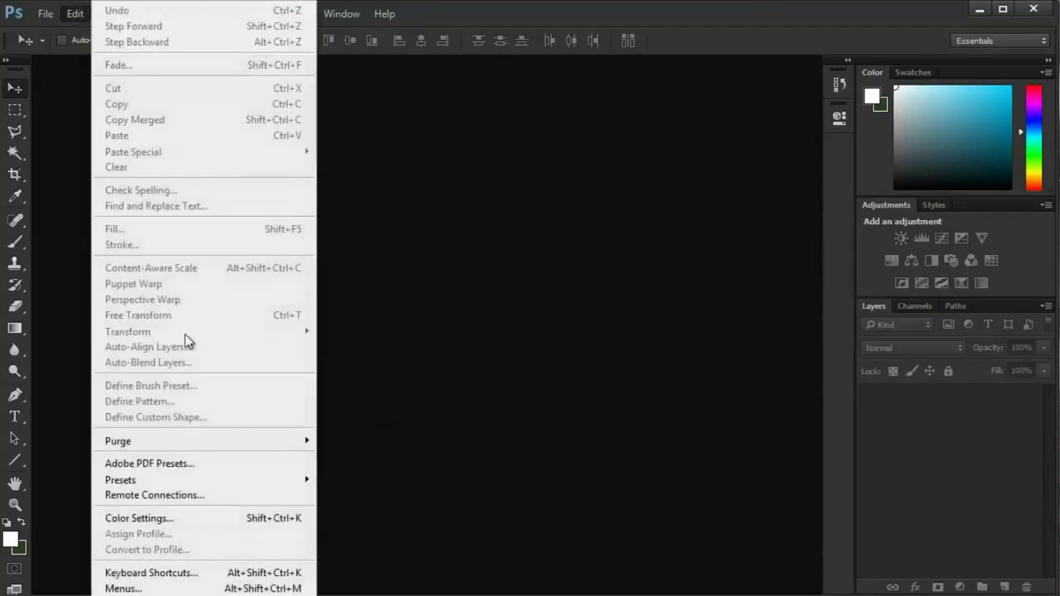
pyautogui.moveTo(248, 595)
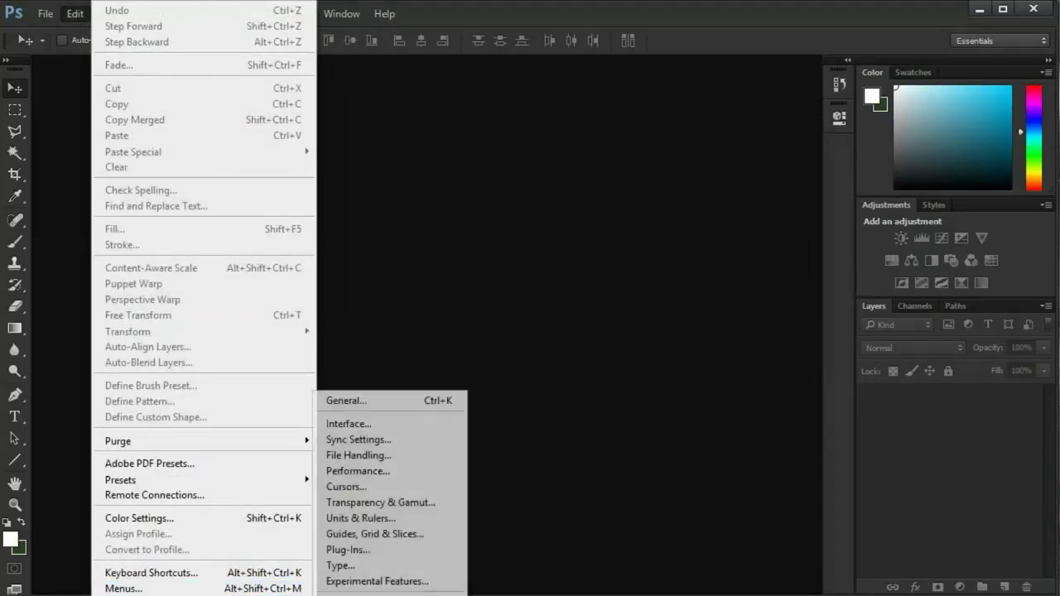
pyautogui.click(399, 404)
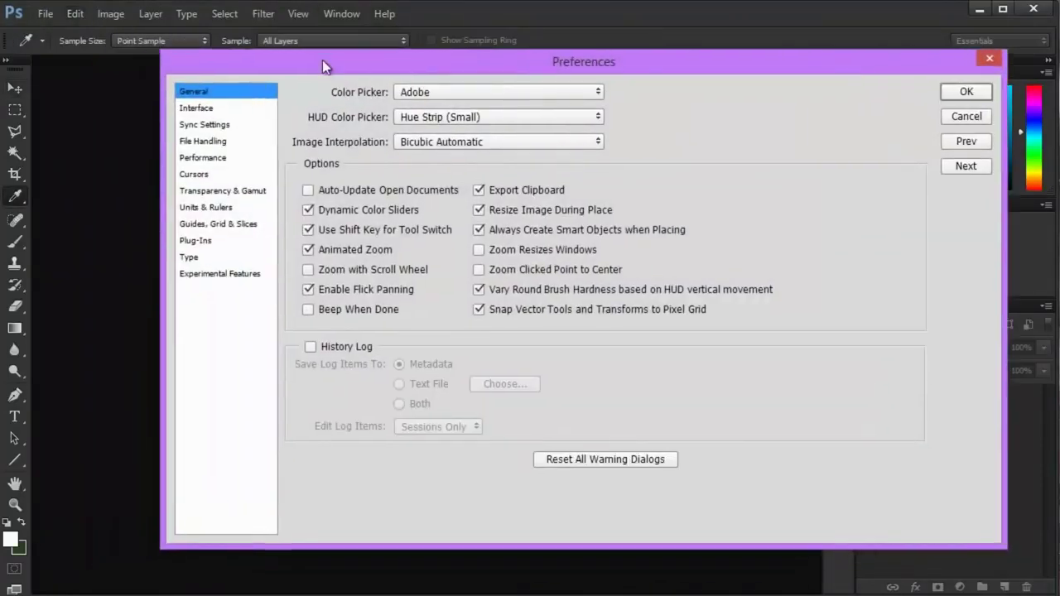
pyautogui.click(216, 145)
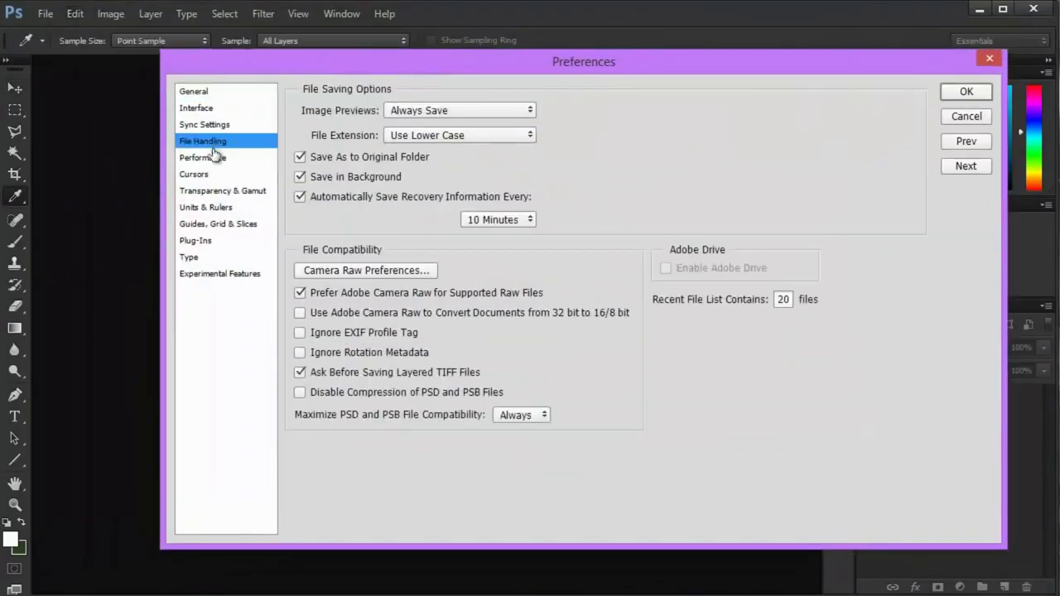
pyautogui.click(506, 222)
pyautogui.click(506, 222)
pyautogui.moveTo(633, 73); pyautogui.dragTo(553, 81)
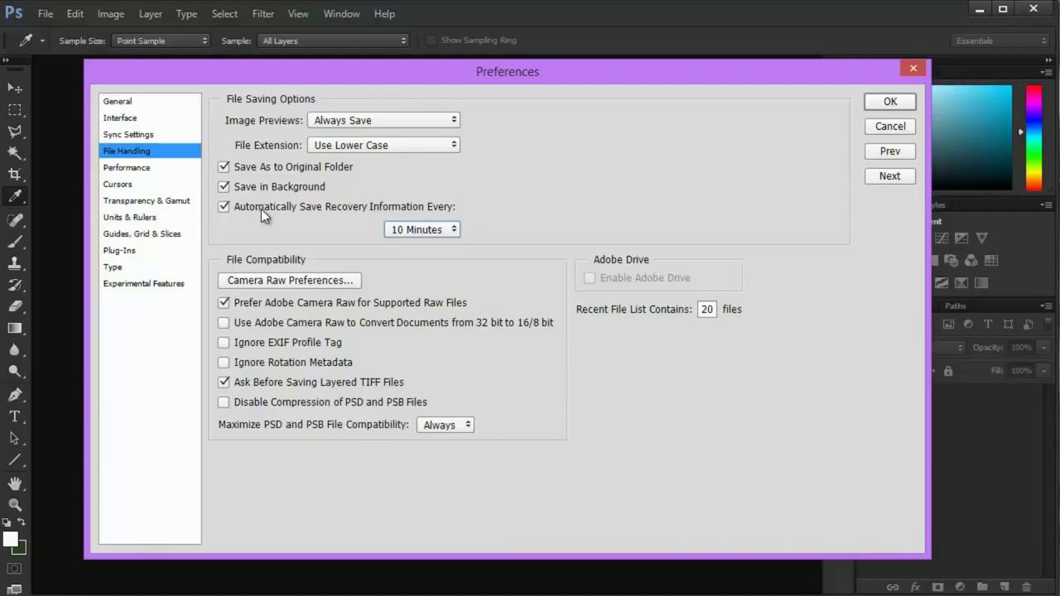
pyautogui.click(412, 232)
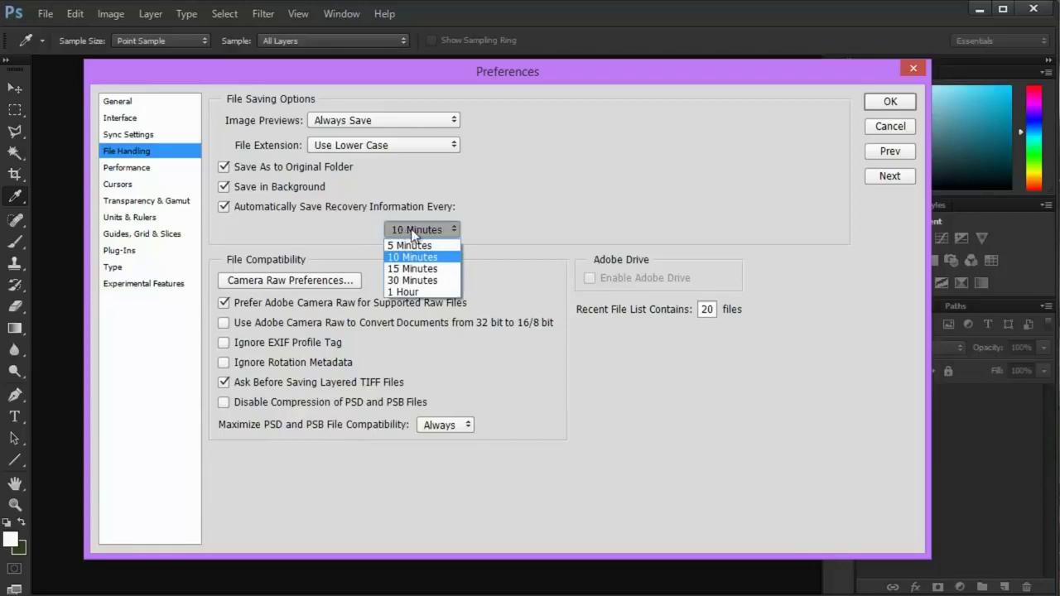
pyautogui.click(412, 245)
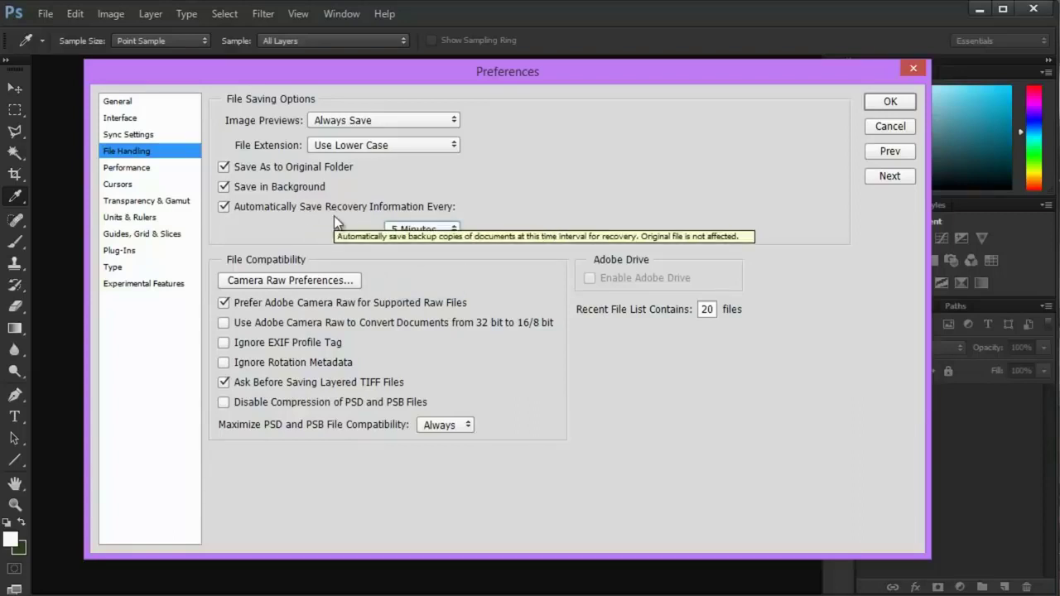
pyautogui.click(892, 101)
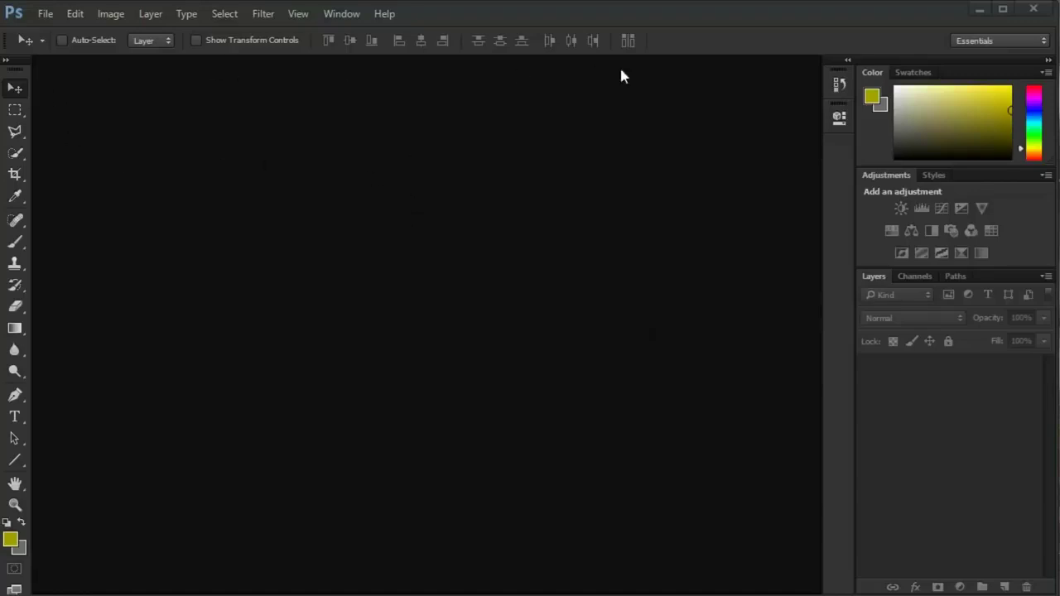
# Step: Start opening an image file and browse to the Images > HD Collection > Bikes,Cars & planes folder
pyautogui.doubleClick(432, 311)
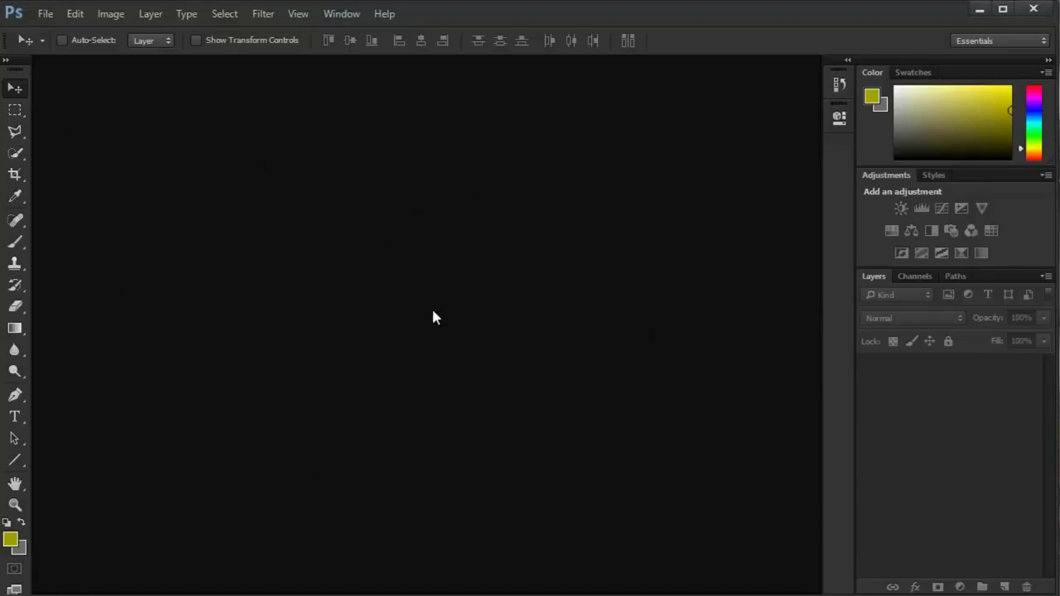
pyautogui.moveTo(273, 14); pyautogui.dragTo(452, 72)
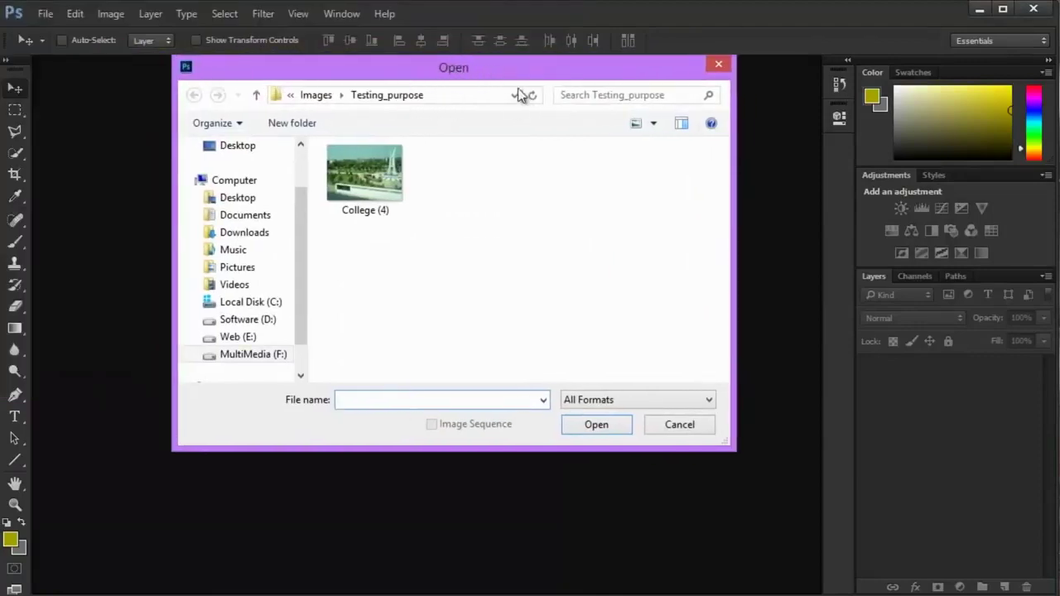
pyautogui.click(319, 95)
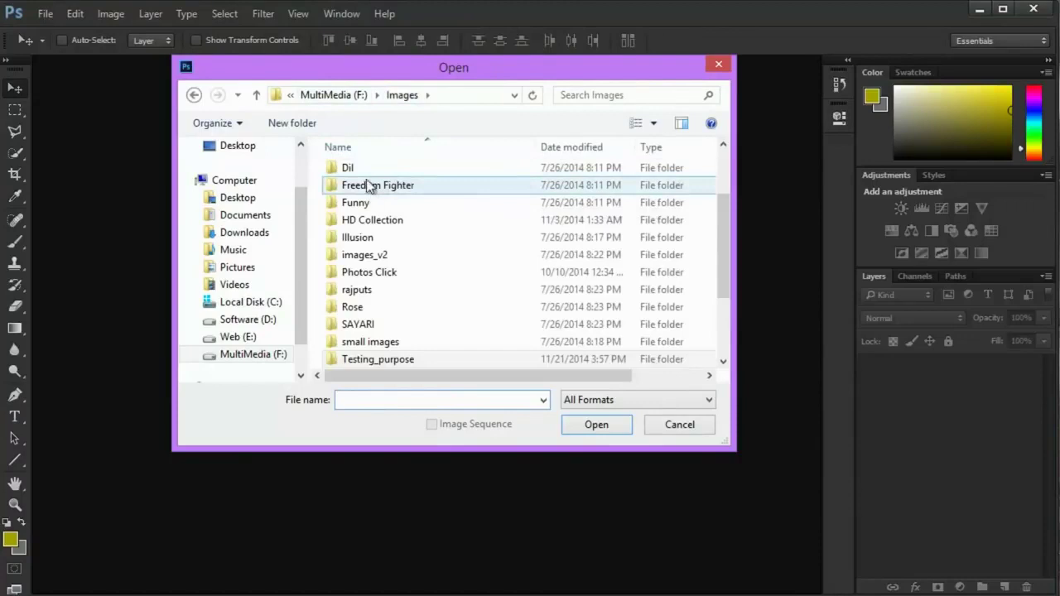
pyautogui.doubleClick(364, 220)
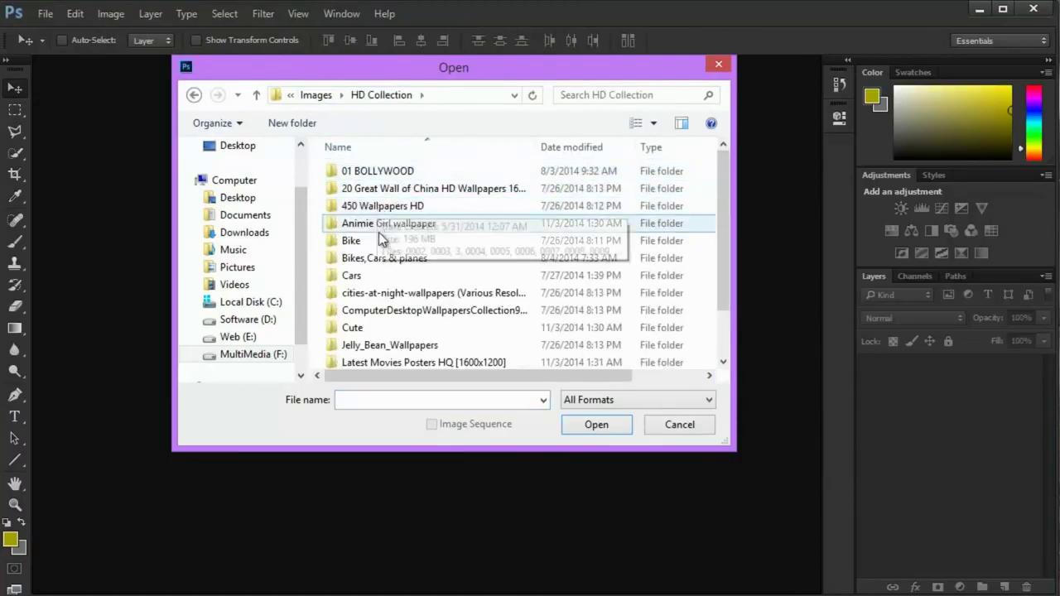
pyautogui.doubleClick(377, 258)
pyautogui.moveTo(462, 66); pyautogui.dragTo(496, 54)
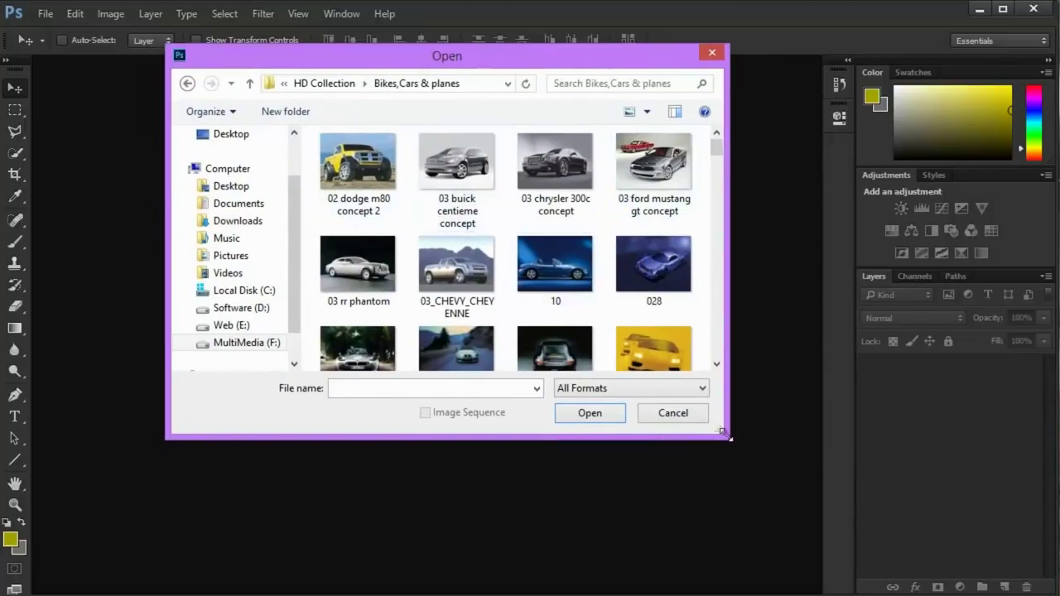
pyautogui.moveTo(724, 434); pyautogui.dragTo(748, 469)
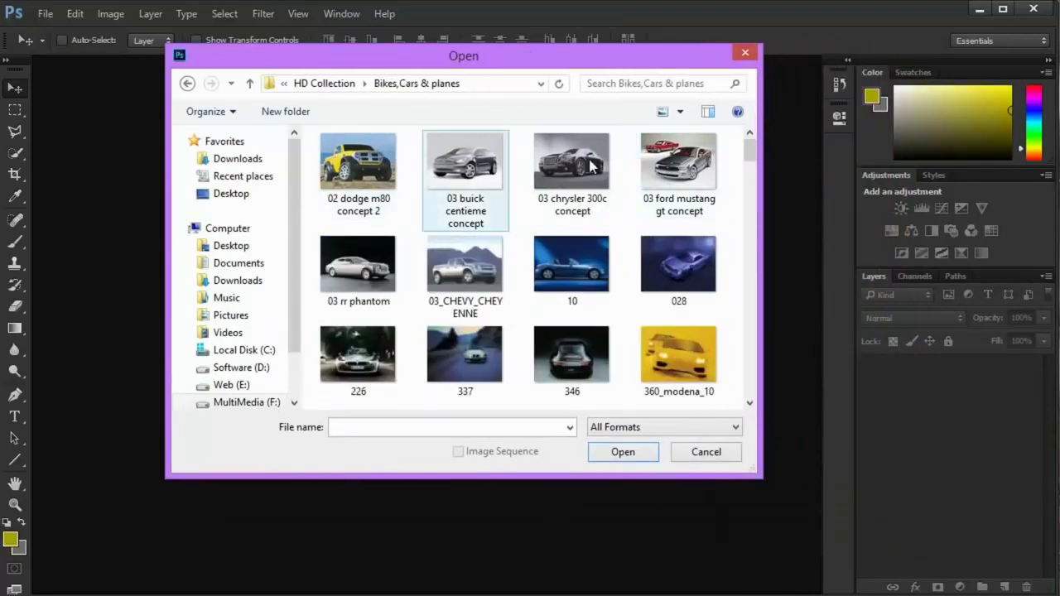
# Step: Try selecting the aircraft1, aircraft2, aircraft3 and aircraft4 images together as individual picks
pyautogui.moveTo(732, 154)
pyautogui.mouseDown()
pyautogui.moveTo(438, 163)
pyautogui.moveTo(364, 202)
pyautogui.moveTo(369, 519)
pyautogui.moveTo(369, 248)
pyautogui.moveTo(365, 281)
pyautogui.moveTo(348, 269)
pyautogui.moveTo(497, 245)
pyautogui.mouseUp()
pyautogui.click(642, 257)
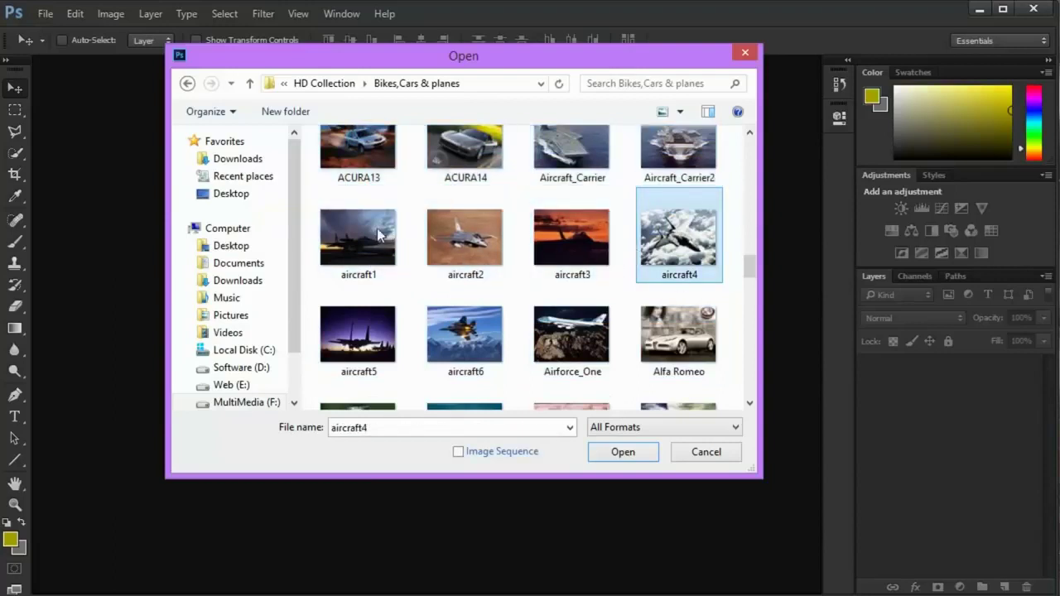
pyautogui.click(369, 256)
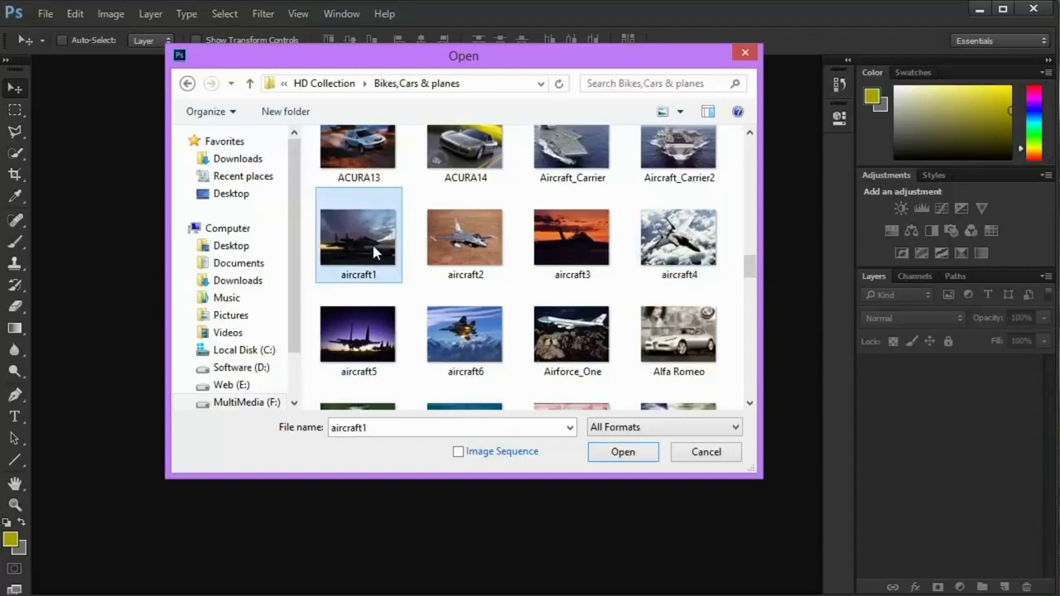
pyautogui.keyDown('ctrl'); pyautogui.click(464, 240); pyautogui.keyUp('ctrl')
pyautogui.keyDown('ctrl'); pyautogui.click(571, 244); pyautogui.keyUp('ctrl')
pyautogui.keyDown('ctrl'); pyautogui.click(686, 265); pyautogui.keyUp('ctrl')
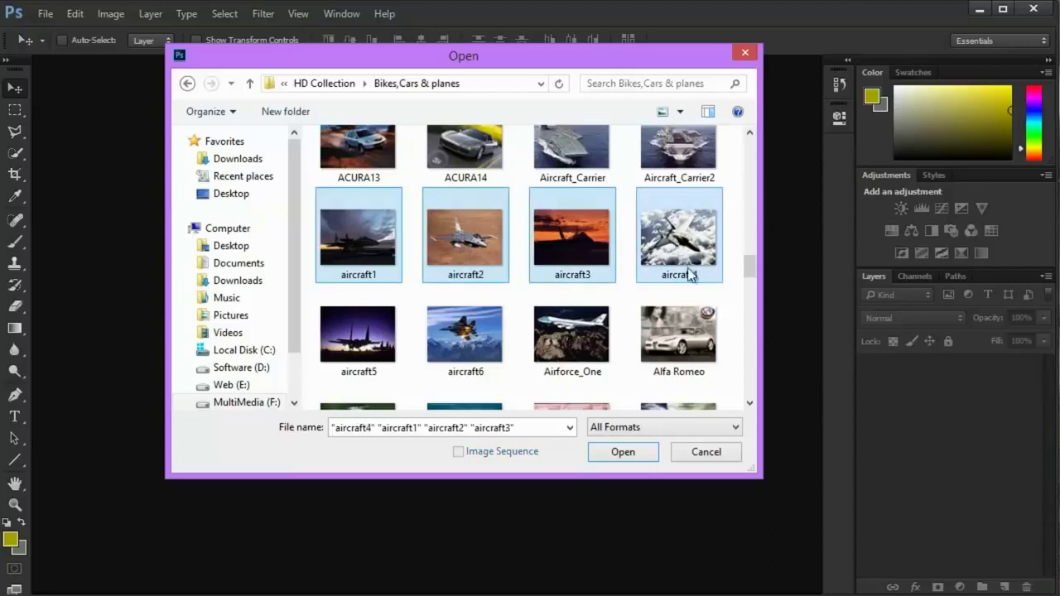
pyautogui.click(666, 256)
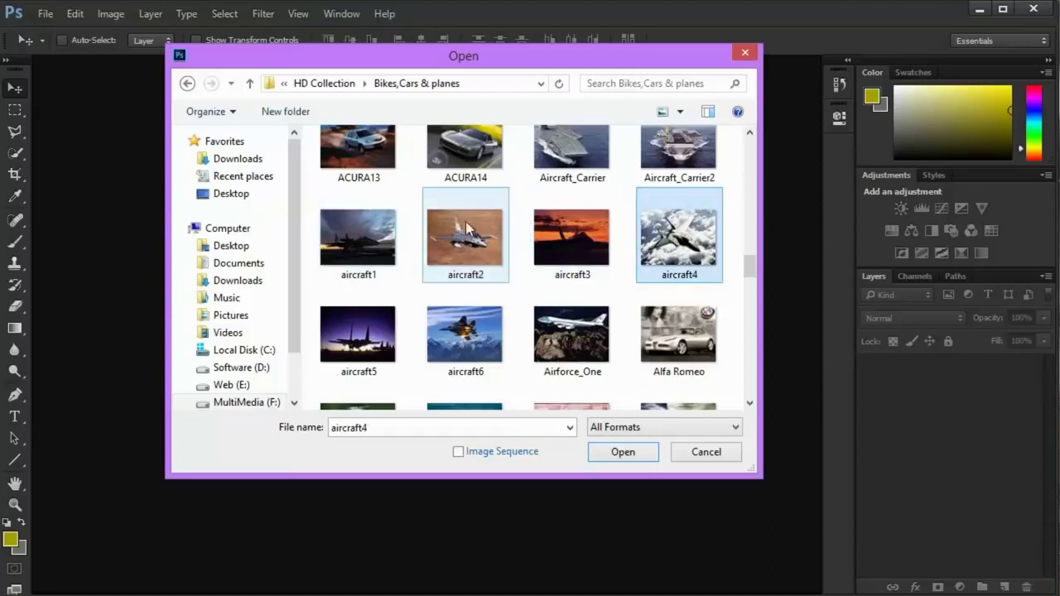
# Step: Open the whole range of images from aircraft1 through Aston at once
pyautogui.click(375, 234)
pyautogui.scroll(-1, 373, 232)
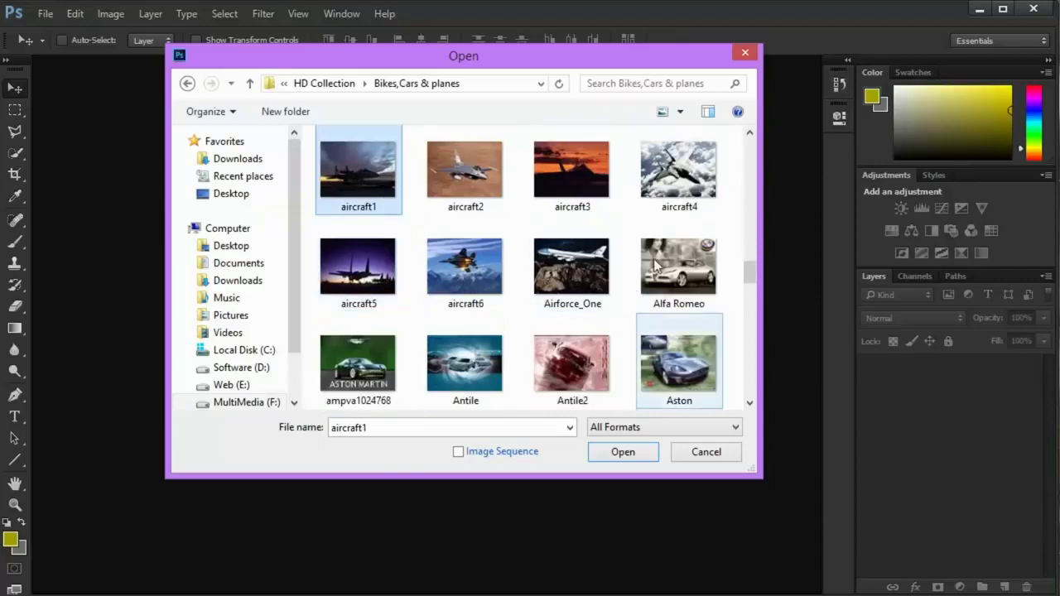
pyautogui.keyDown('shift'); pyautogui.click(706, 367); pyautogui.keyUp('shift')
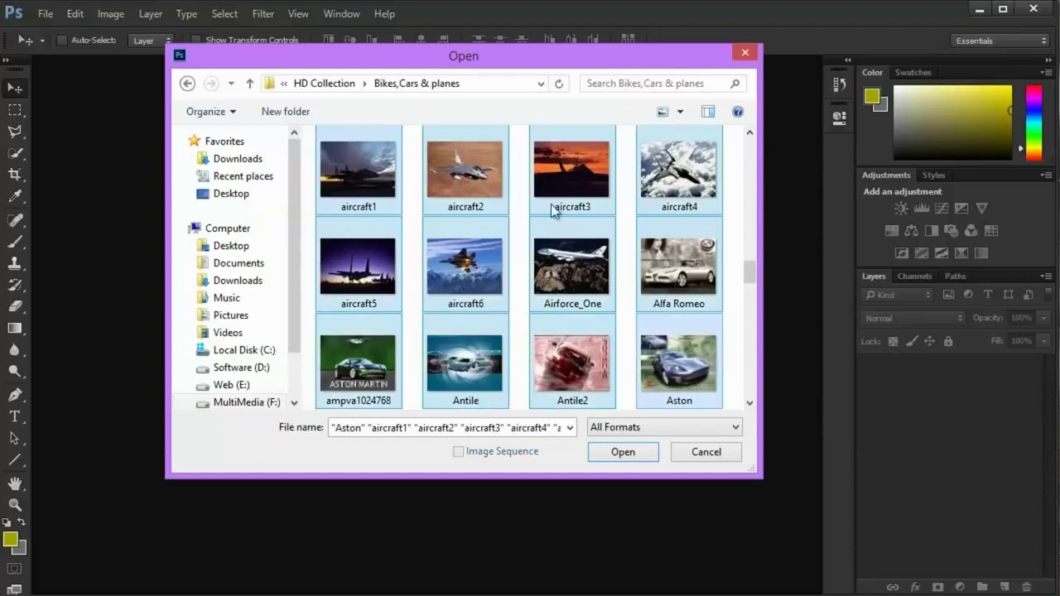
pyautogui.click(620, 450)
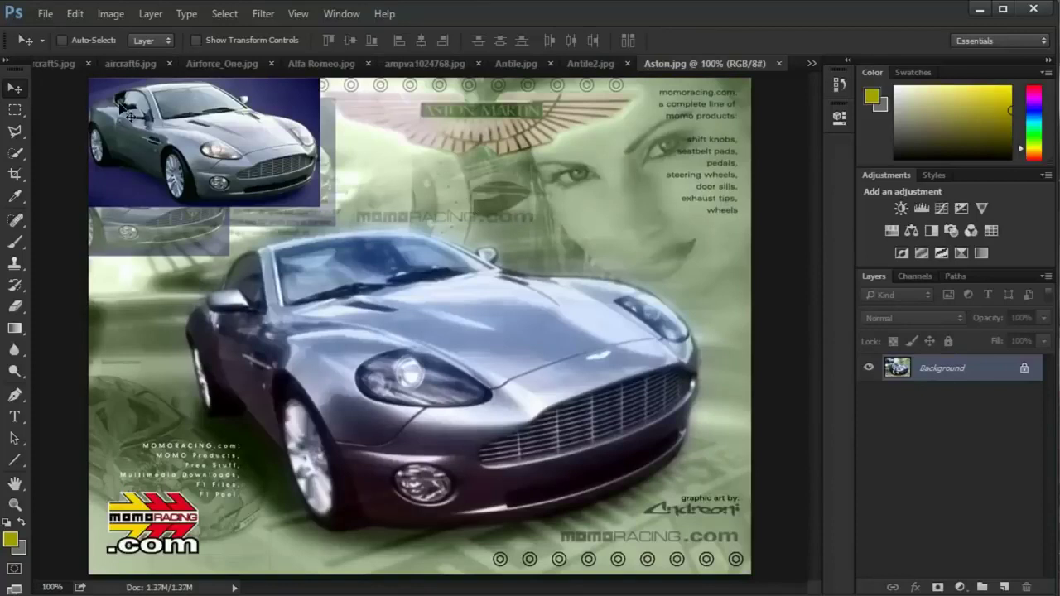
# Step: Switch to the aircraft5.jpg document, pick aircraft1.jpg from the list of open documents, and zoom it out to about 57%
pyautogui.click(53, 66)
pyautogui.click(812, 64)
pyautogui.click(775, 78)
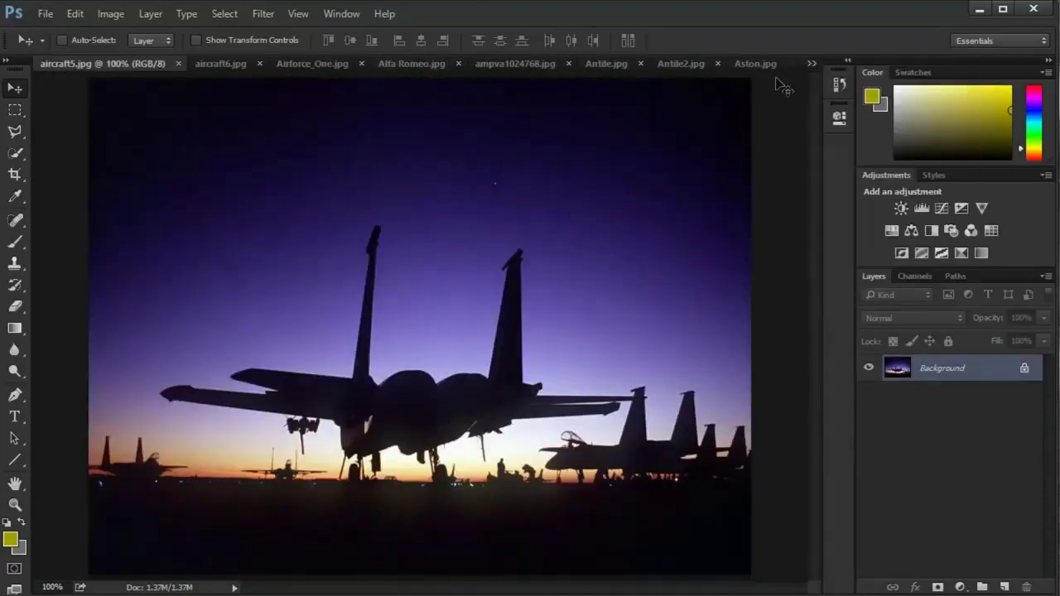
pyautogui.click(812, 66)
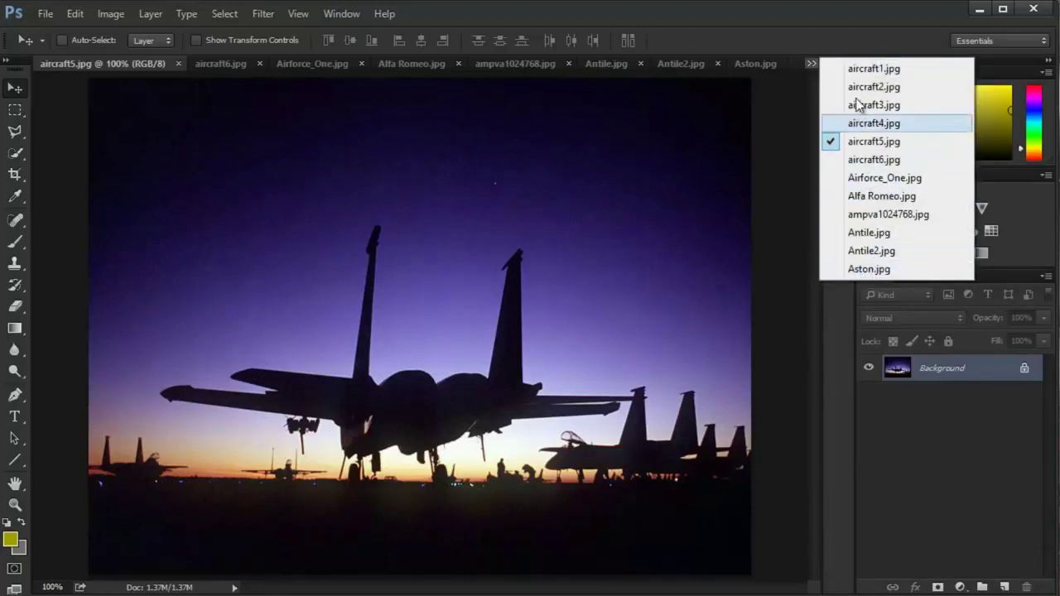
pyautogui.click(872, 68)
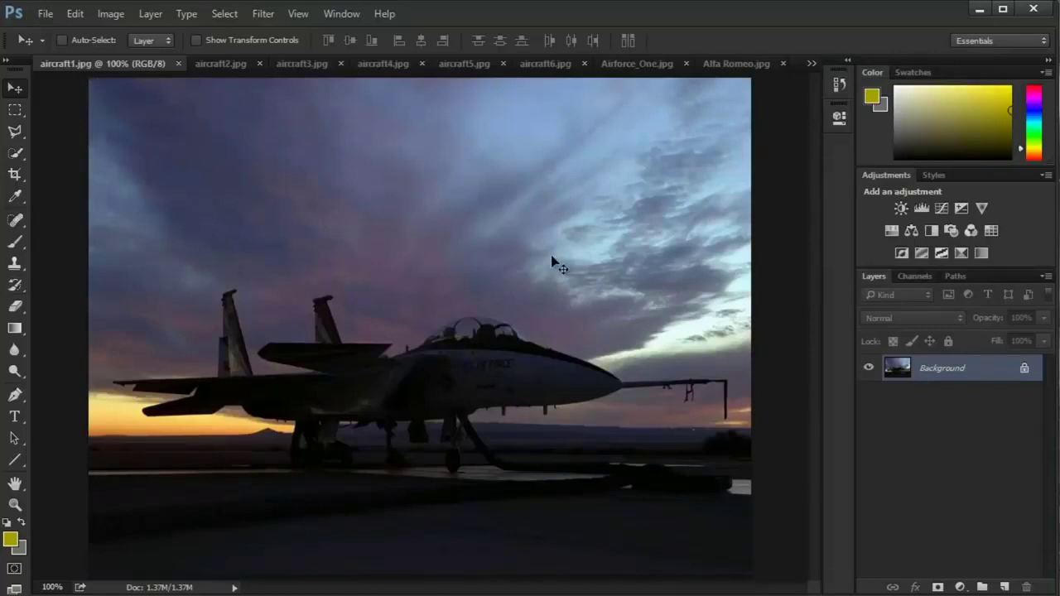
pyautogui.scroll(-3, 372, 273)
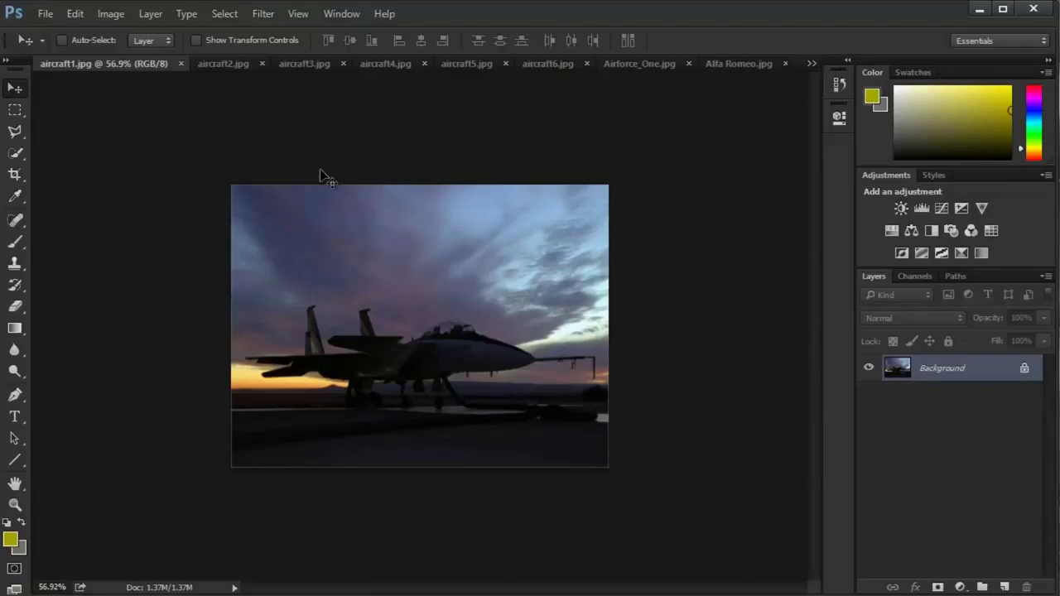
pyautogui.click(47, 15)
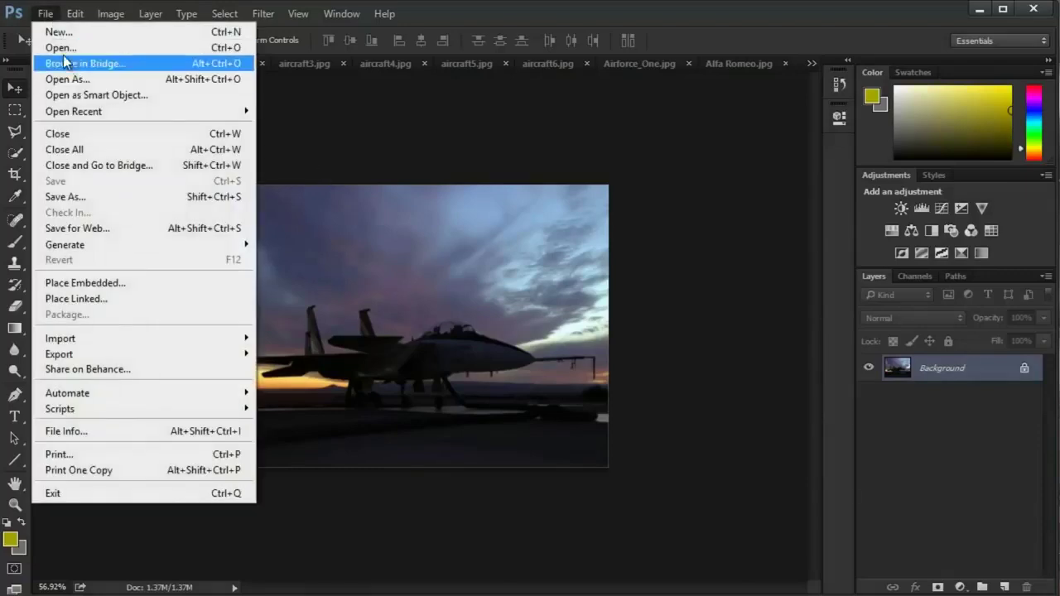
pyautogui.click(108, 48)
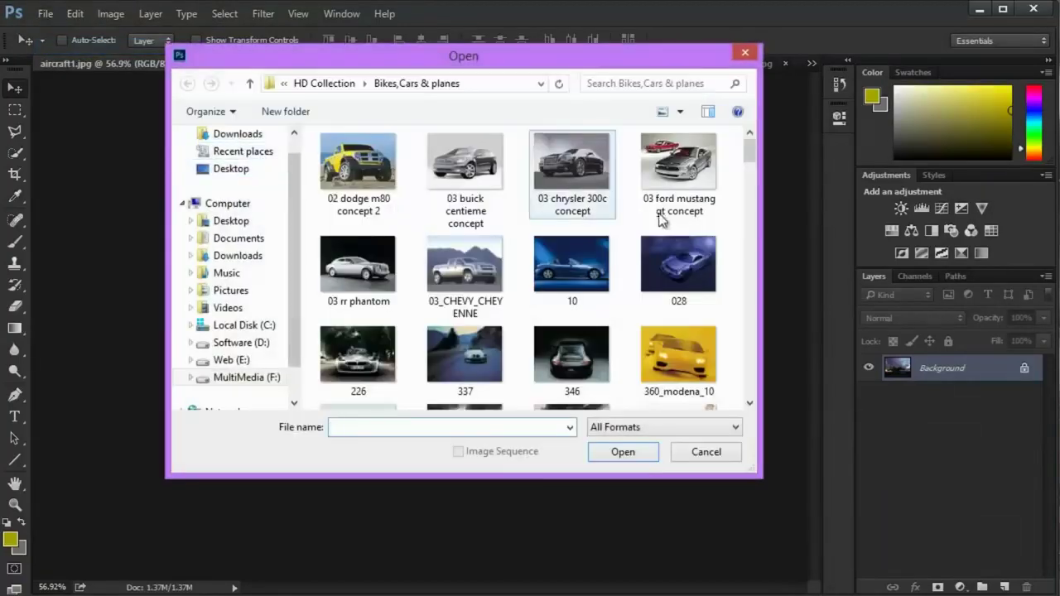
pyautogui.click(744, 55)
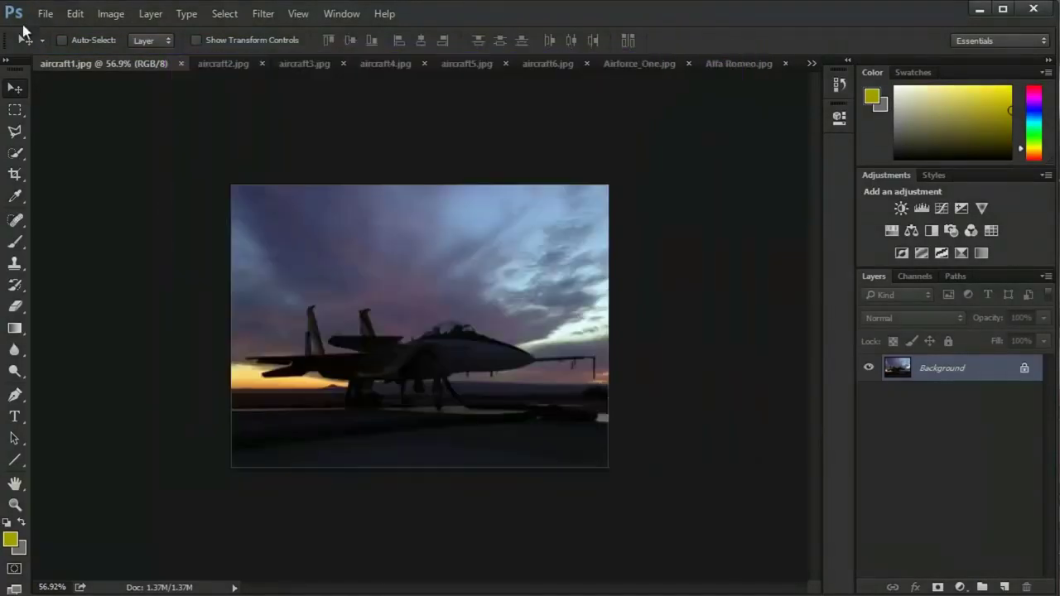
# Step: Browse in Bridge and select College (4).jpg in the Testing_purpose folder to preview it
pyautogui.click(46, 13)
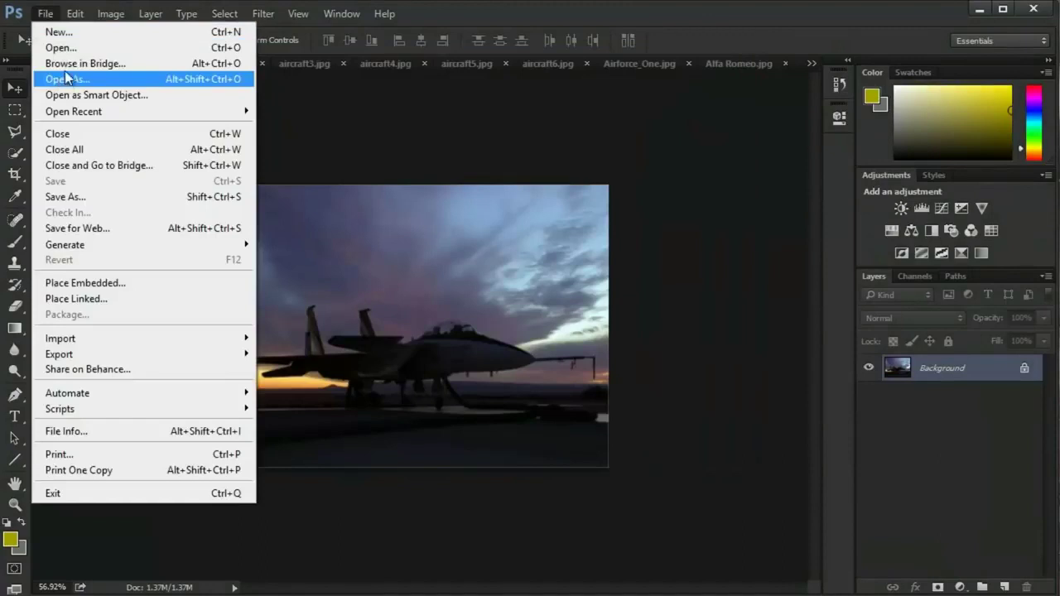
pyautogui.click(114, 65)
pyautogui.moveTo(339, 43); pyautogui.dragTo(425, 57)
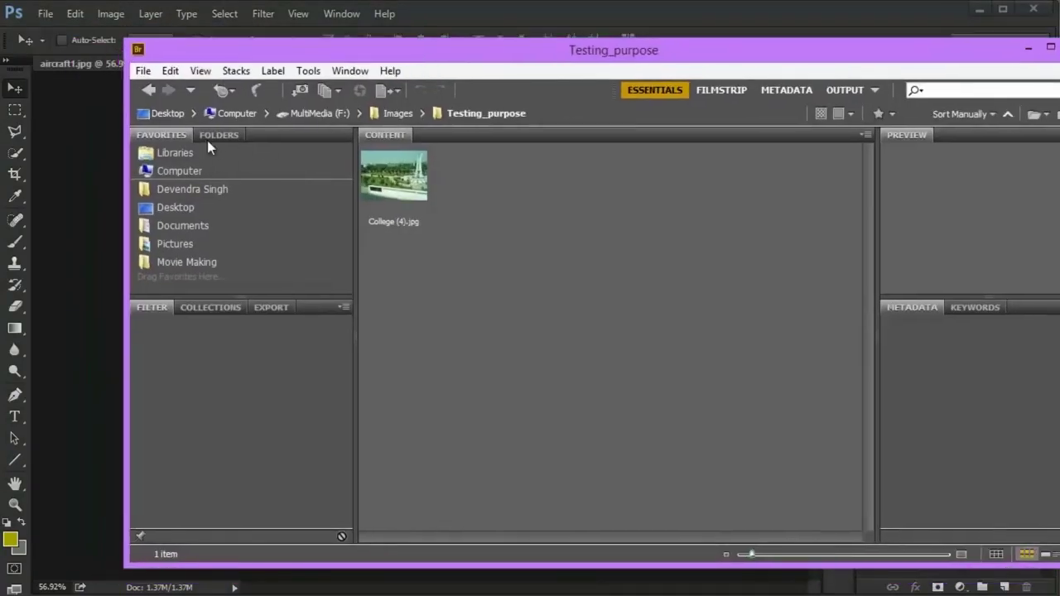
pyautogui.click(419, 193)
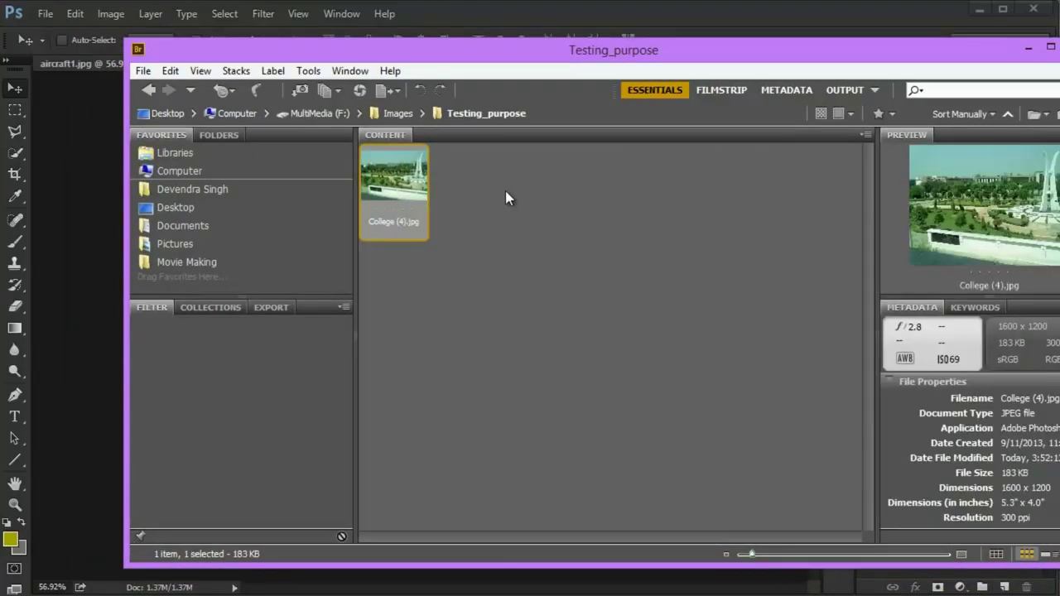
pyautogui.click(505, 192)
pyautogui.click(412, 197)
# Step: Examine the keywords and the file properties metadata of College (4).jpg
pyautogui.click(977, 308)
pyautogui.click(924, 307)
pyautogui.scroll(-2, 930, 345)
pyautogui.scroll(2, 930, 345)
# Step: Switch to File Explorer, show the Testing_purpose folder with large icons to view College (4), and return to Bridge
pyautogui.hotkey('alt', 'Tab')
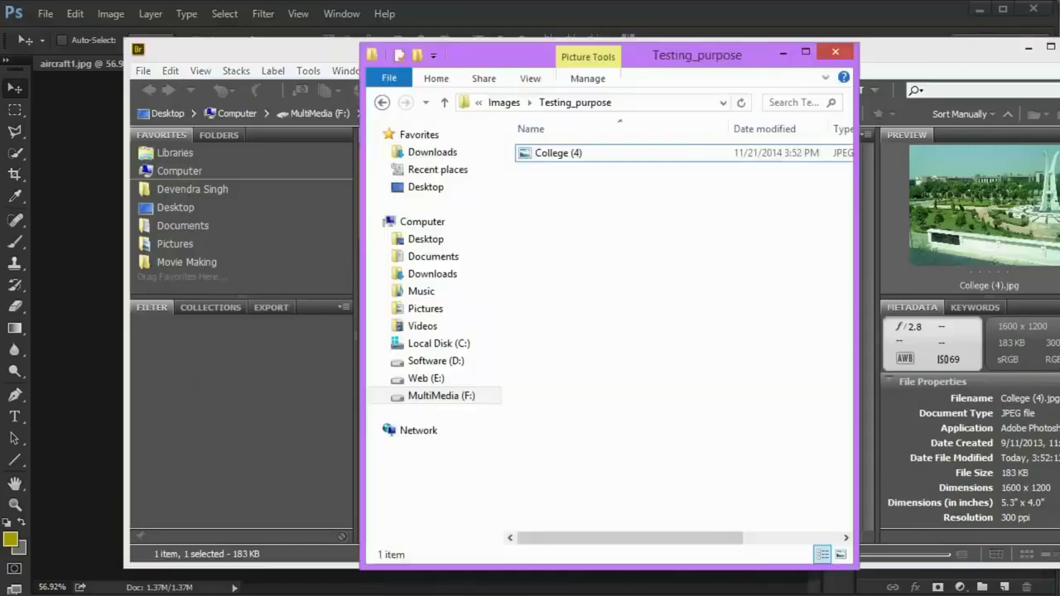
pyautogui.moveTo(878, 265); pyautogui.dragTo(1005, 245)
pyautogui.moveTo(823, 59); pyautogui.dragTo(693, 79)
pyautogui.moveTo(581, 261); pyautogui.dragTo(473, 212)
pyautogui.click(461, 172)
pyautogui.click(404, 98)
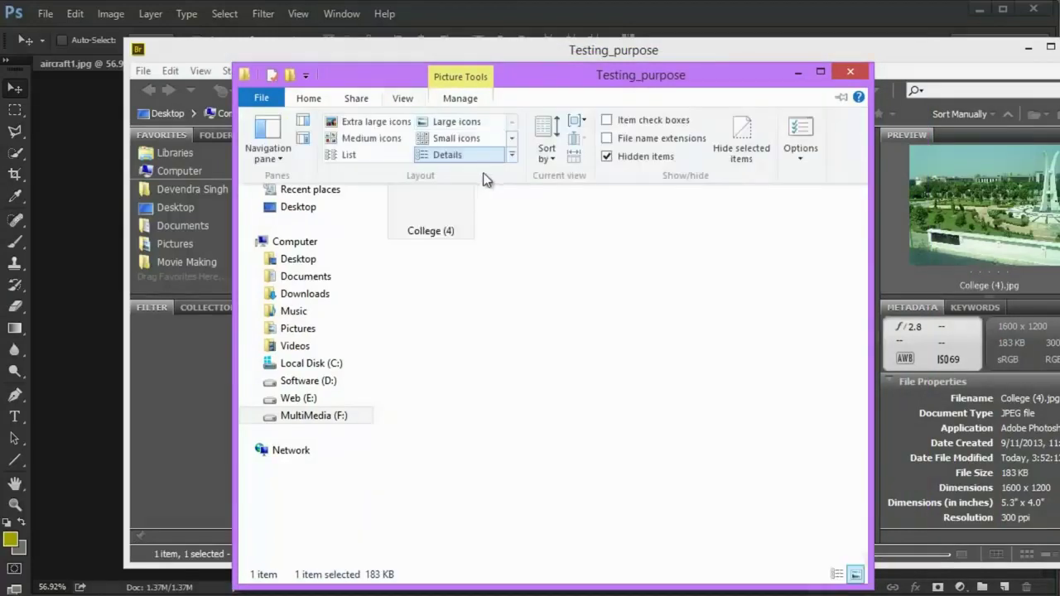
pyautogui.click(457, 116)
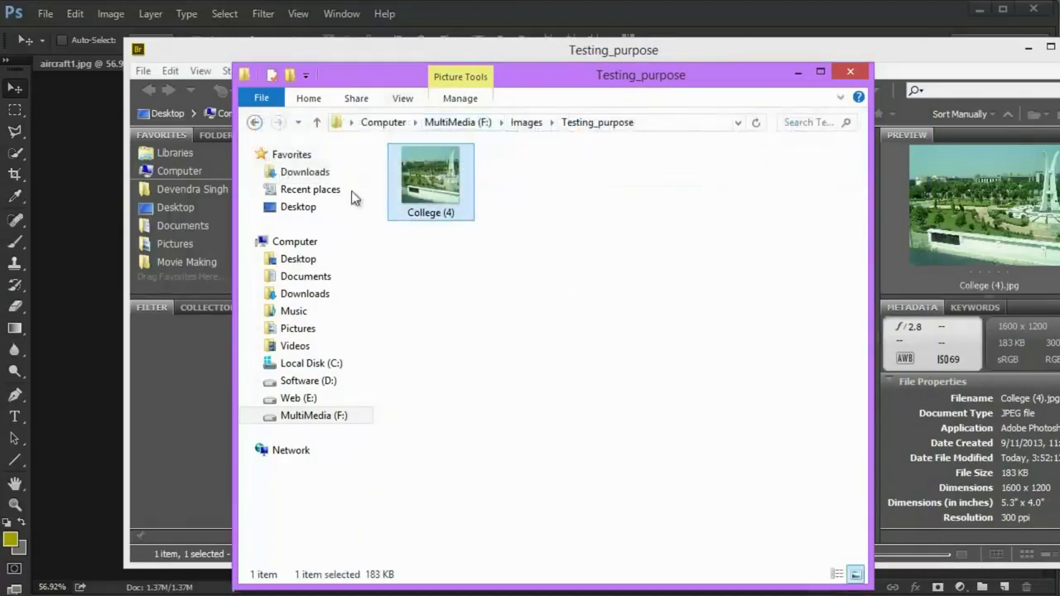
pyautogui.click(796, 73)
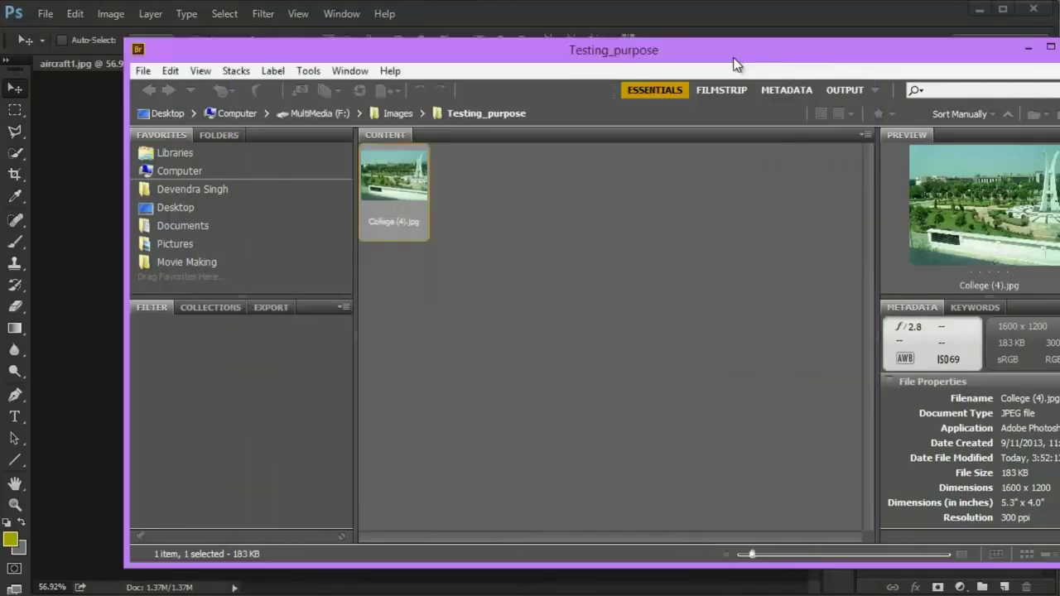
# Step: Bring the whole Bridge window into view and inspect details of the College (4).jpg preview with the loupe at 100%
pyautogui.moveTo(735, 66); pyautogui.dragTo(711, 65)
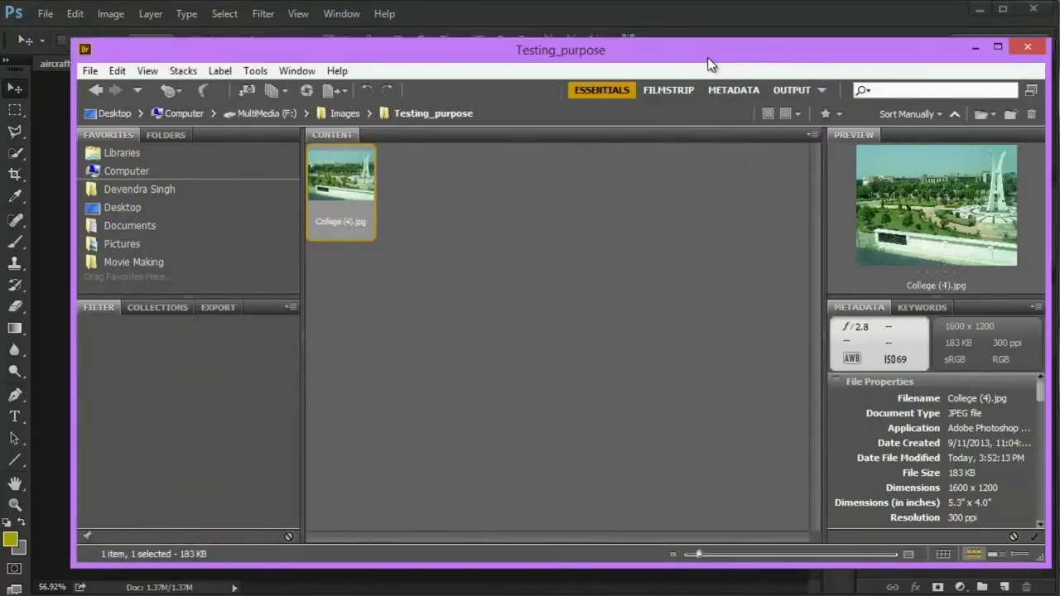
pyautogui.click(898, 200)
pyautogui.moveTo(932, 229); pyautogui.dragTo(957, 211)
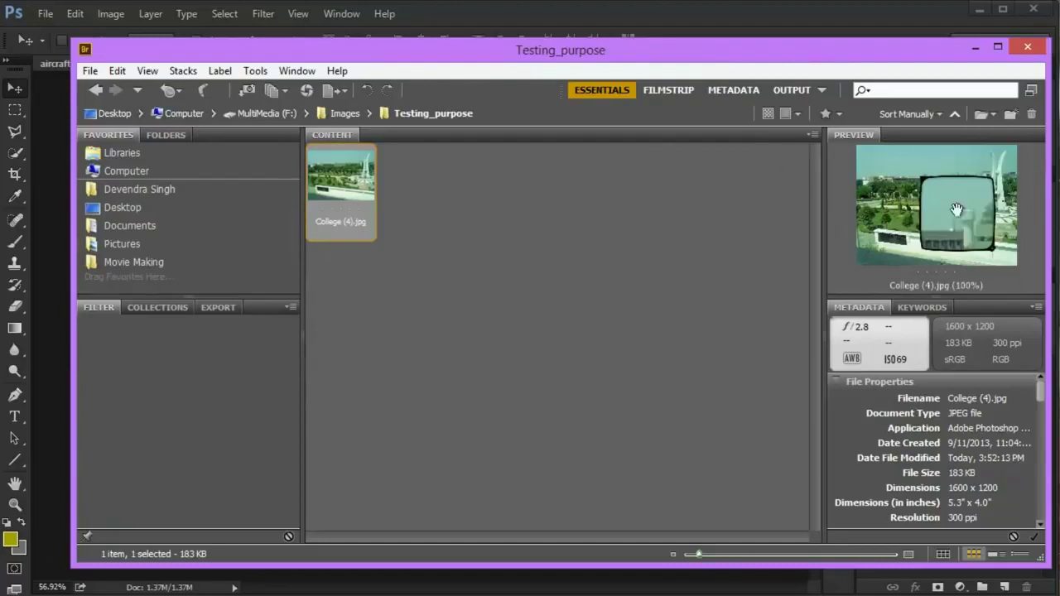
pyautogui.click(958, 212)
# Step: Open College (4).jpg from Bridge with Adobe Photoshop CC 2014 15.0
pyautogui.rightClick(328, 172)
pyautogui.moveTo(454, 201)
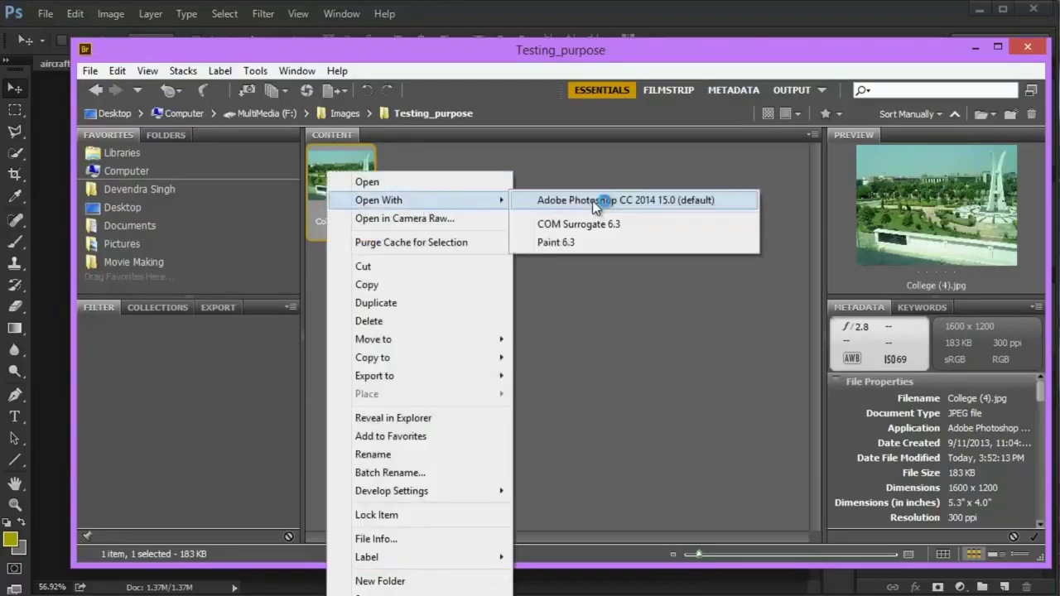
pyautogui.click(594, 202)
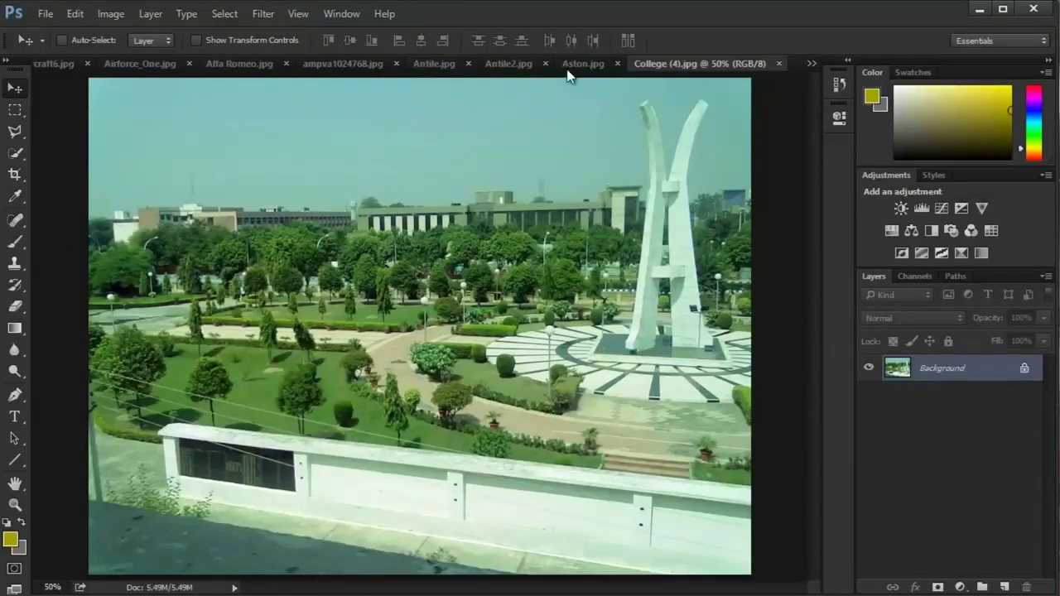
# Step: Close all open documents and open the 02 dodge m80 concept 2 image
pyautogui.rightClick(701, 65)
pyautogui.click(742, 108)
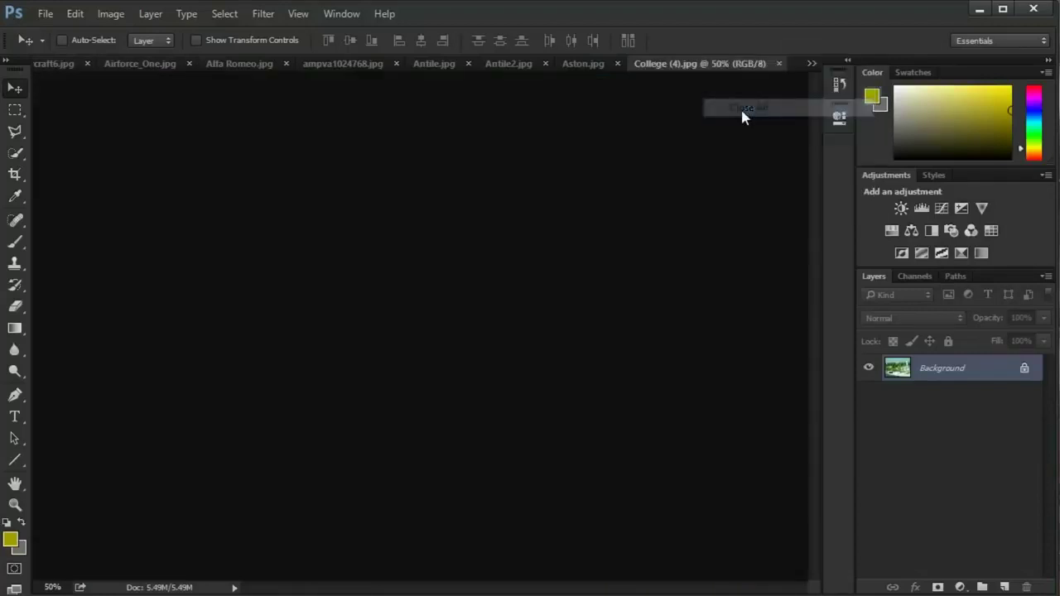
pyautogui.doubleClick(283, 279)
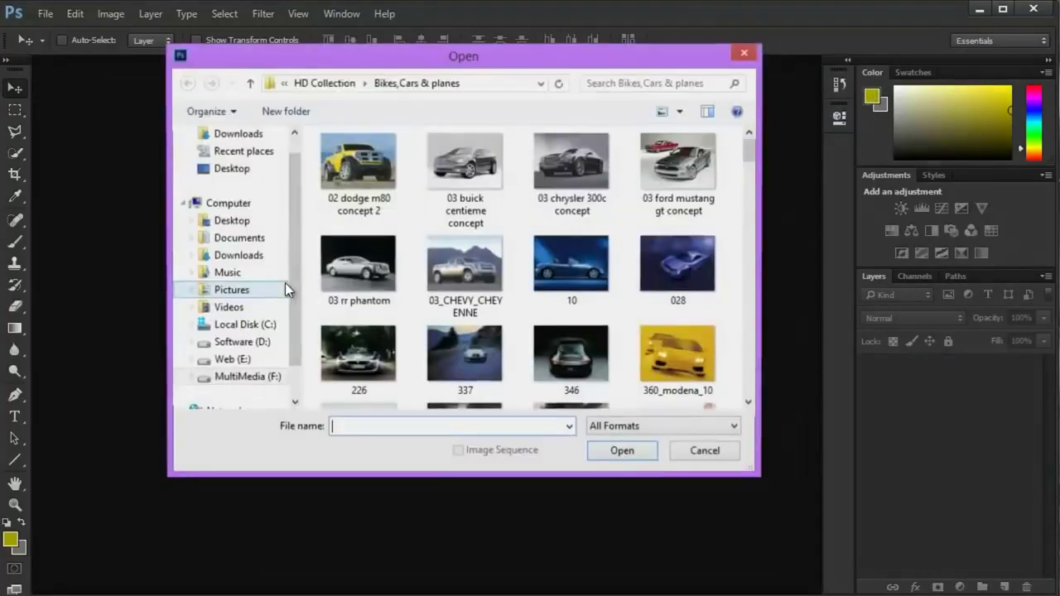
pyautogui.click(743, 53)
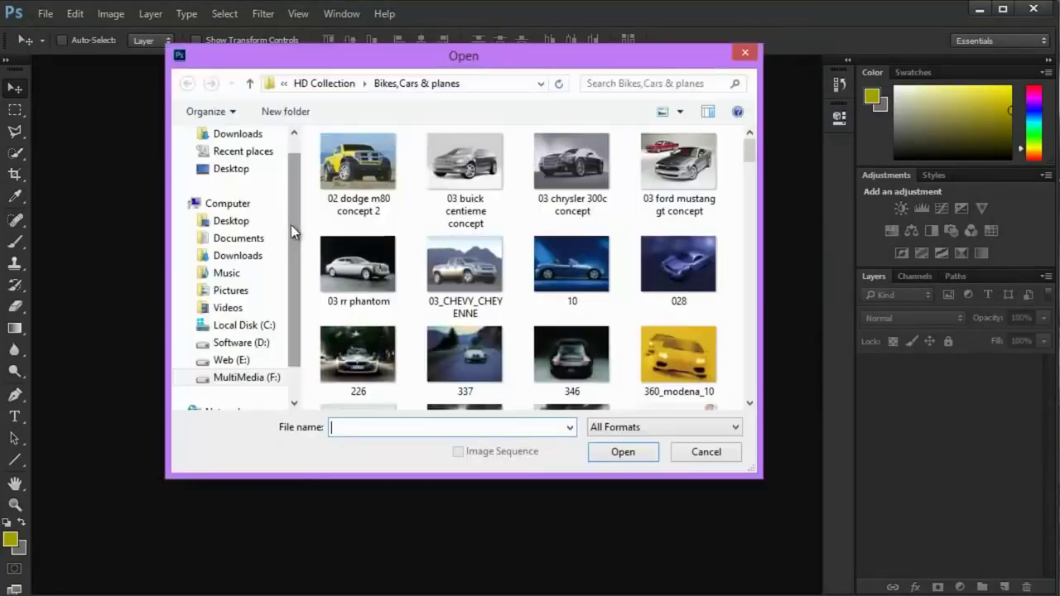
pyautogui.doubleClick(374, 211)
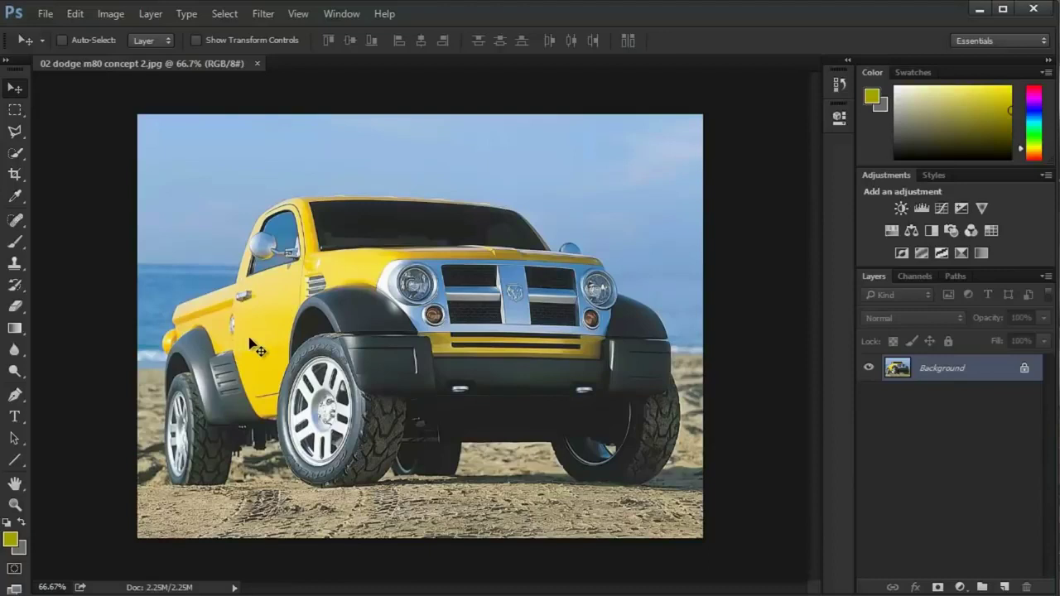
# Step: Zoom in on the truck's front wheel arch to 300%, and zoom back out to 50%
pyautogui.hotkey('ctrl', 'space')
pyautogui.click(353, 318)
pyautogui.click(353, 318)
pyautogui.click(353, 318)
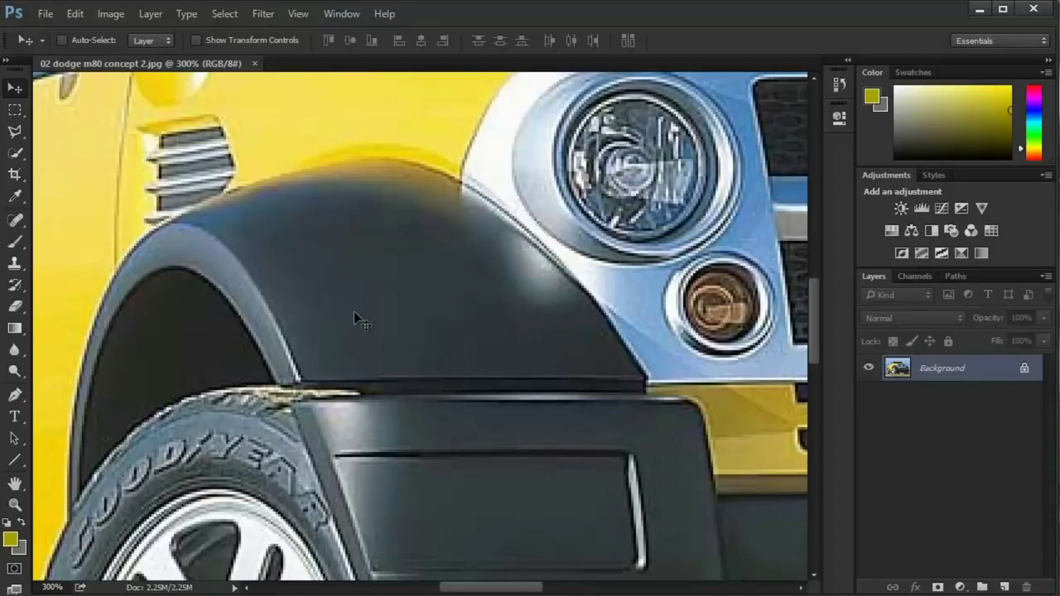
pyautogui.hotkey('ctrl', '0')
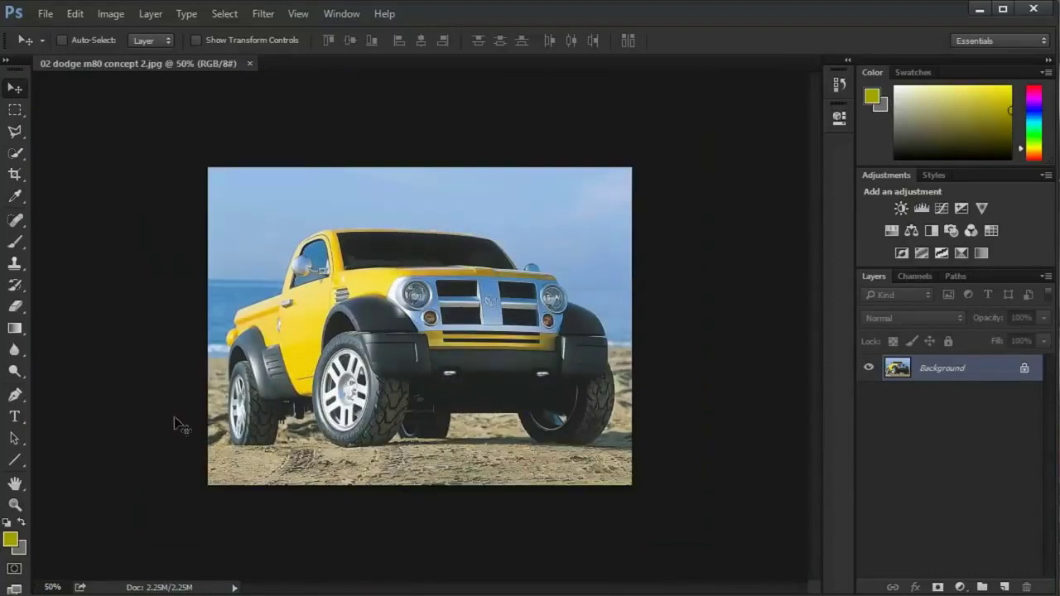
# Step: Magnify the truck with the Zoom tool to 100%, then return to the Move tool and zoom out to about 83%
pyautogui.click(15, 505)
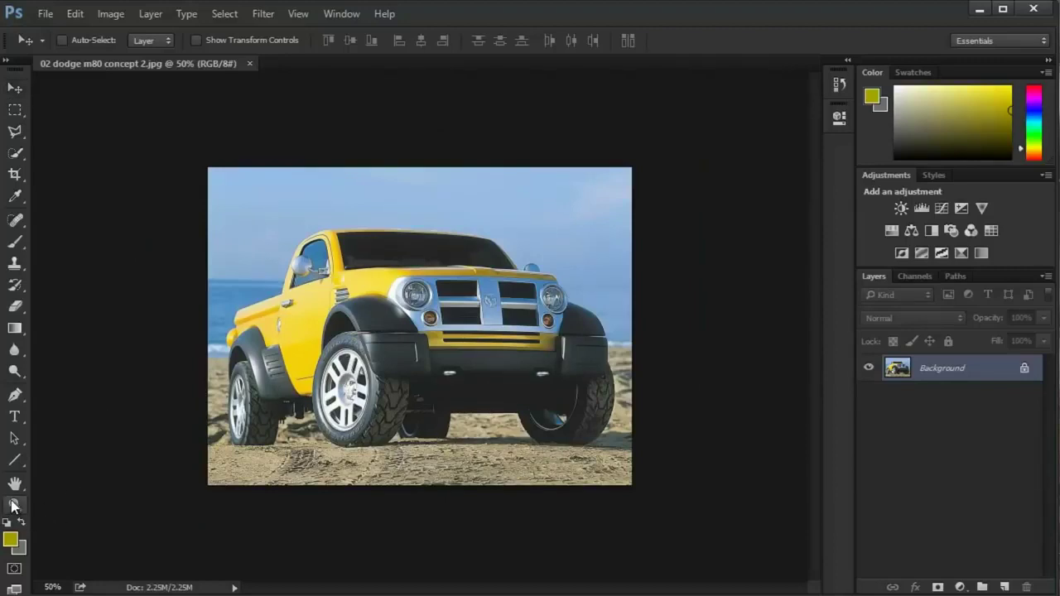
pyautogui.click(417, 284)
pyautogui.rightClick(417, 284)
pyautogui.click(377, 283)
pyautogui.scroll(-3, 377, 282)
pyautogui.scroll(2, 377, 282)
pyautogui.scroll(-2, 378, 280)
pyautogui.scroll(1, 377, 278)
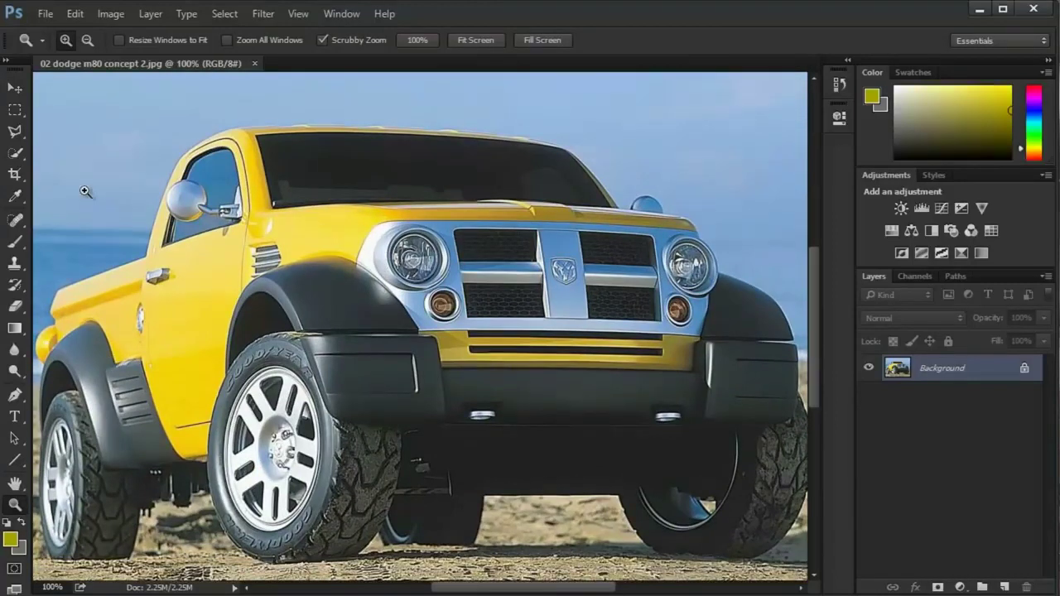
pyautogui.click(15, 86)
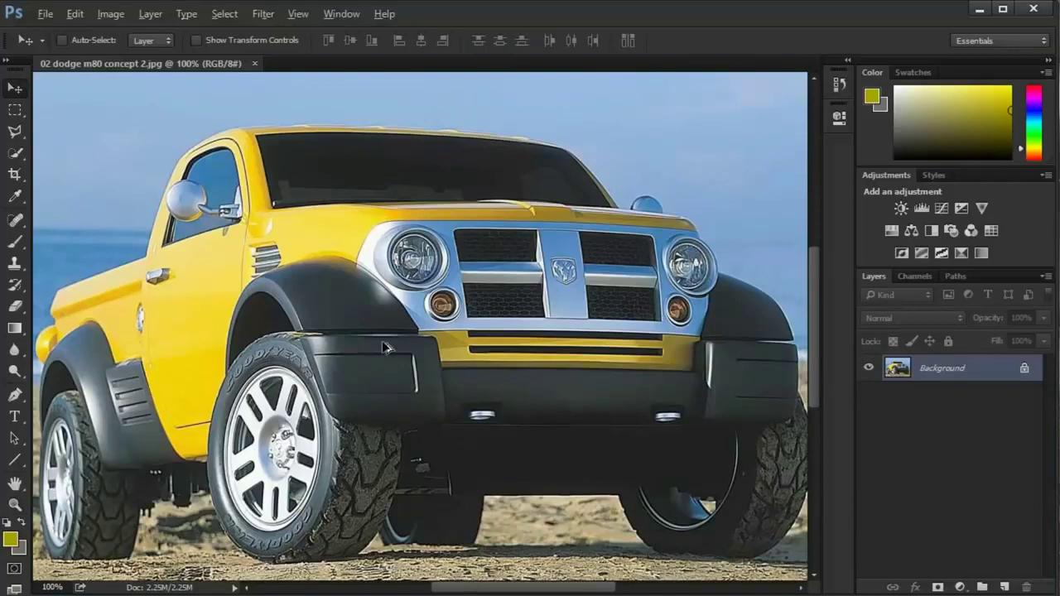
pyautogui.scroll(-2, 385, 352)
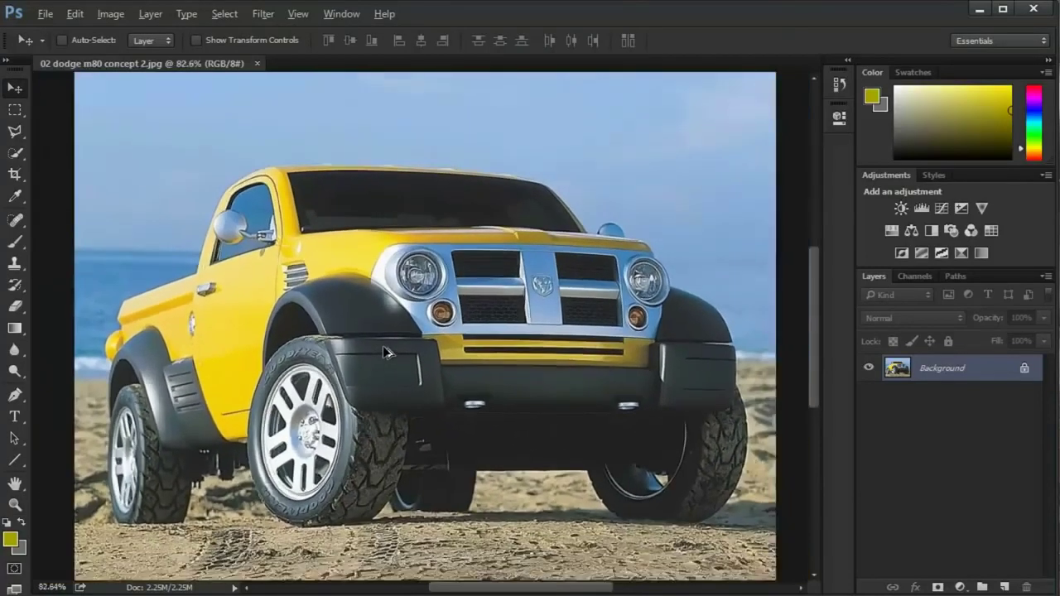
# Step: Zoom in and out around the truck's windshield, front wheels and bumper, ending at about 146% on the front wheel
pyautogui.scroll(-1, 385, 352)
pyautogui.scroll(3, 390, 360)
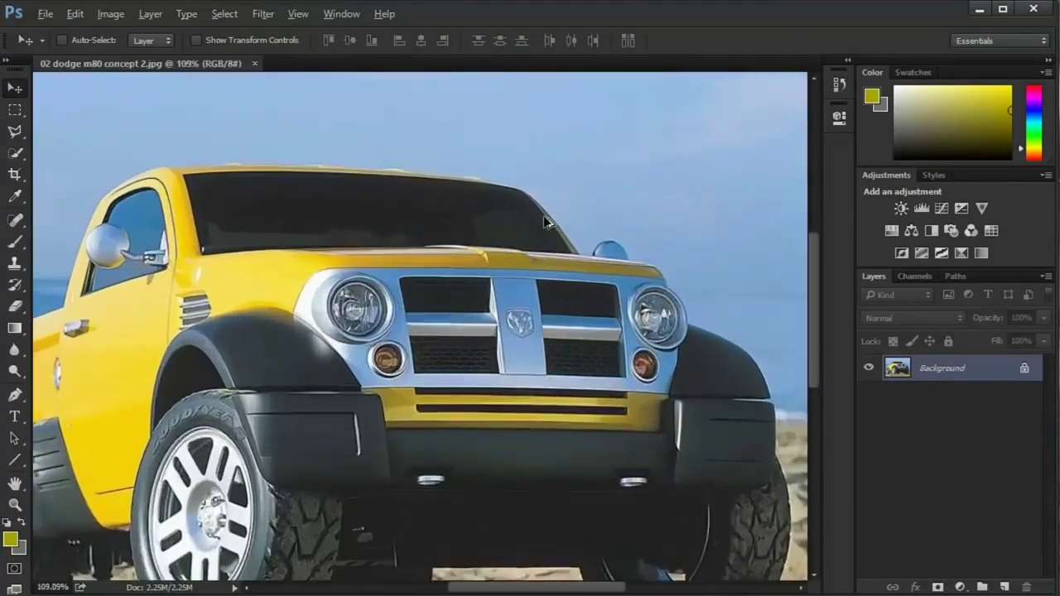
pyautogui.scroll(4, 251, 454)
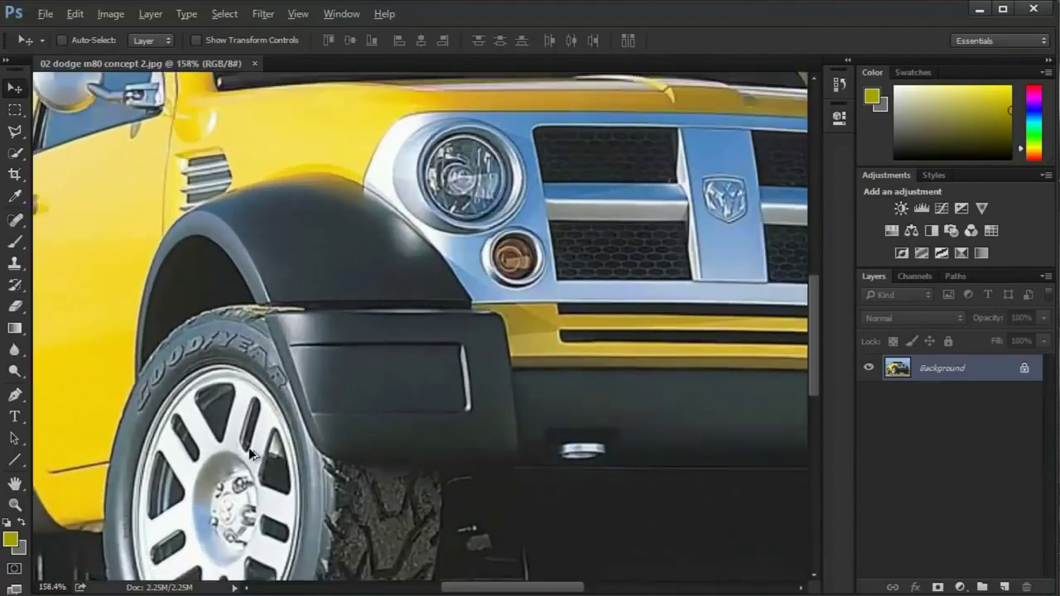
pyautogui.scroll(-3, 250, 453)
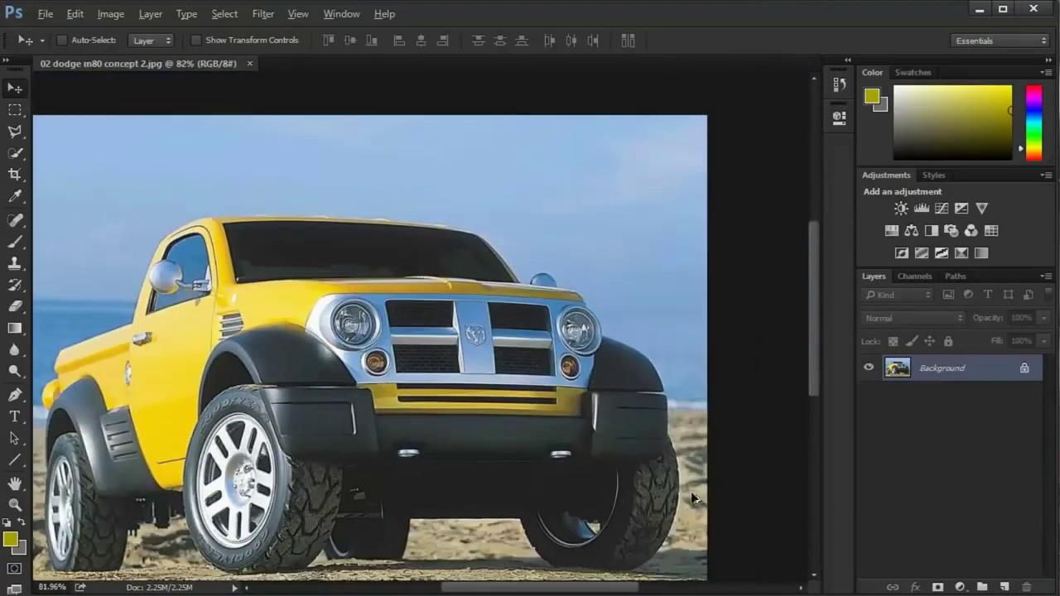
pyautogui.scroll(3, 685, 507)
pyautogui.scroll(-2, 685, 507)
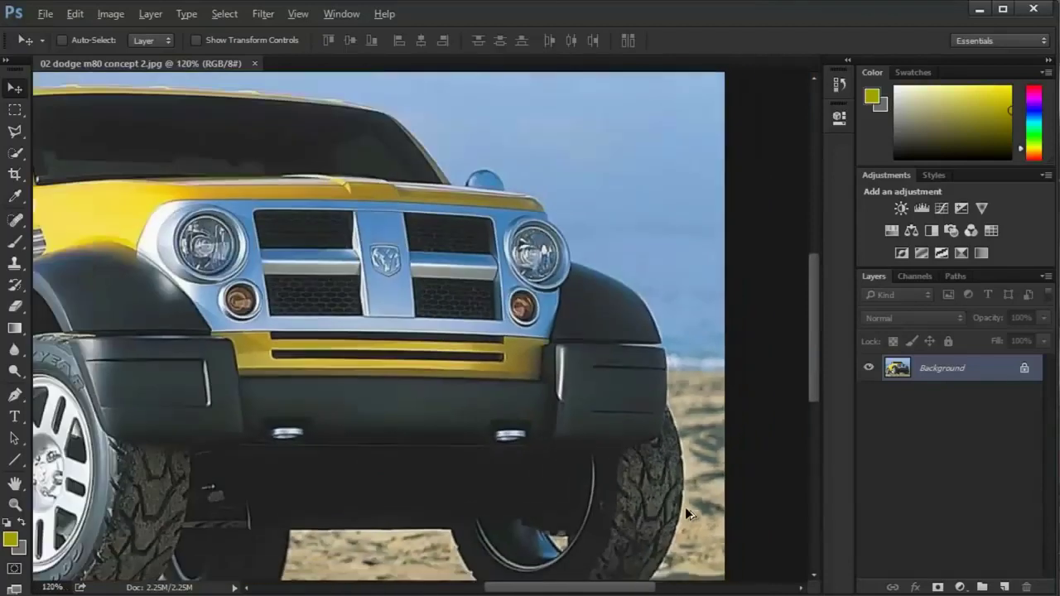
pyautogui.scroll(-1, 685, 507)
pyautogui.scroll(4, 184, 426)
pyautogui.scroll(-6, 184, 427)
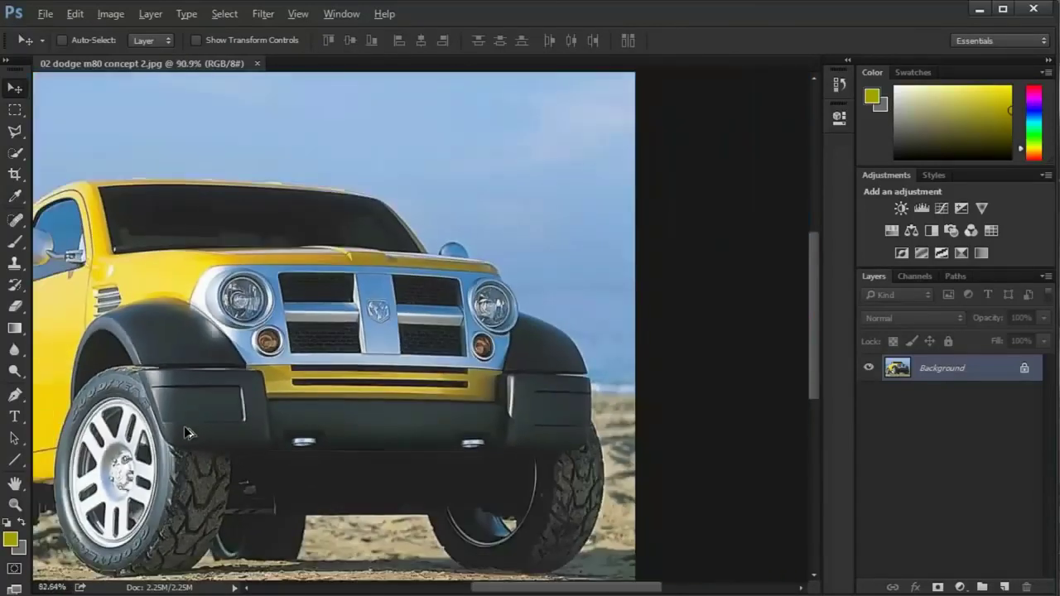
pyautogui.scroll(-1, 186, 431)
pyautogui.scroll(3, 348, 393)
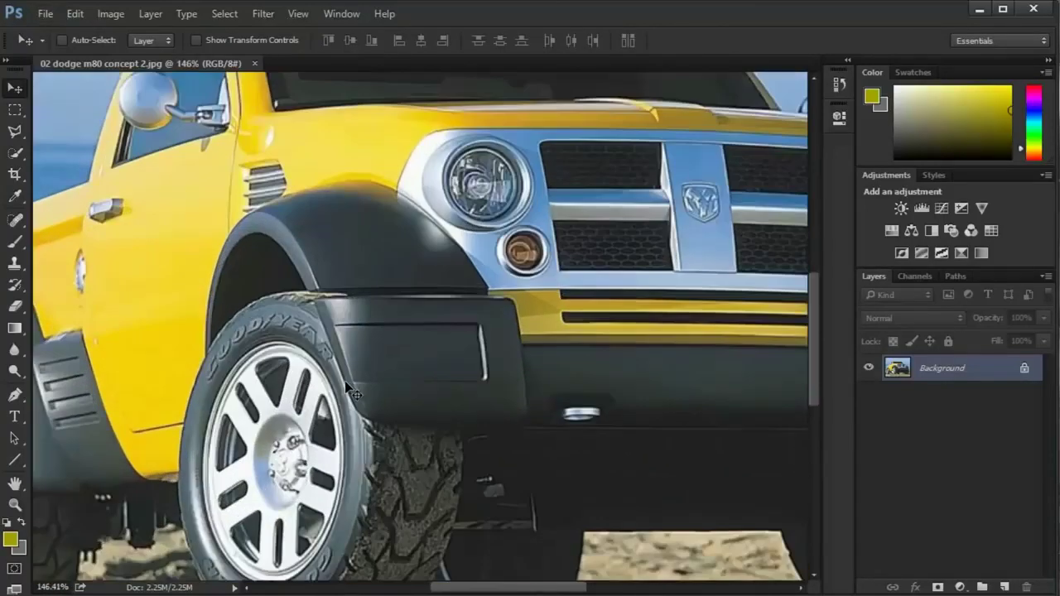
# Step: Pan the magnified truck image vertically between the sky above the roof and the front wheel
pyautogui.scroll(4, 346, 385)
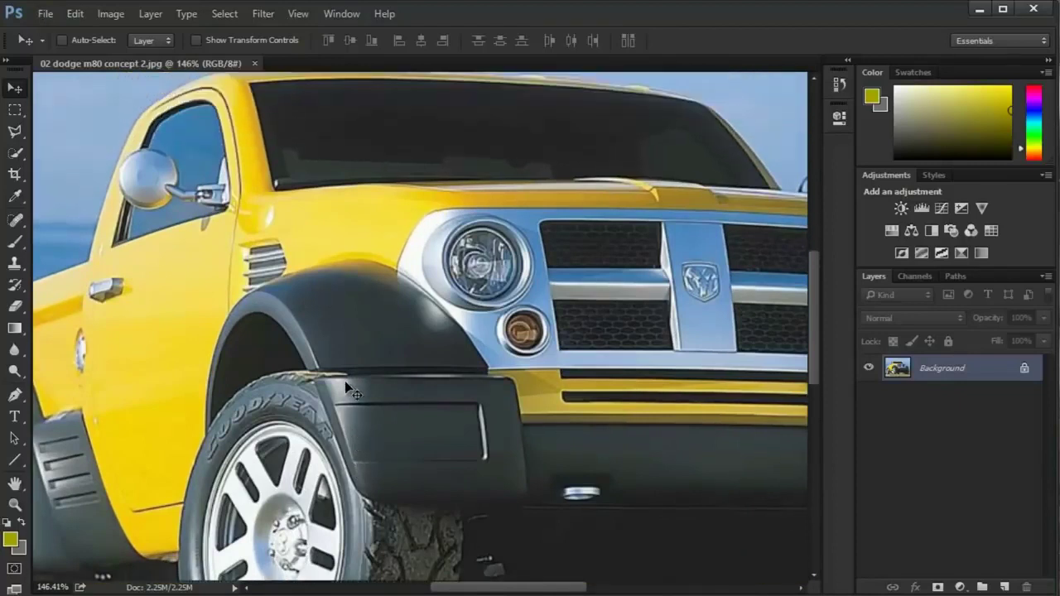
pyautogui.scroll(-1, 344, 389)
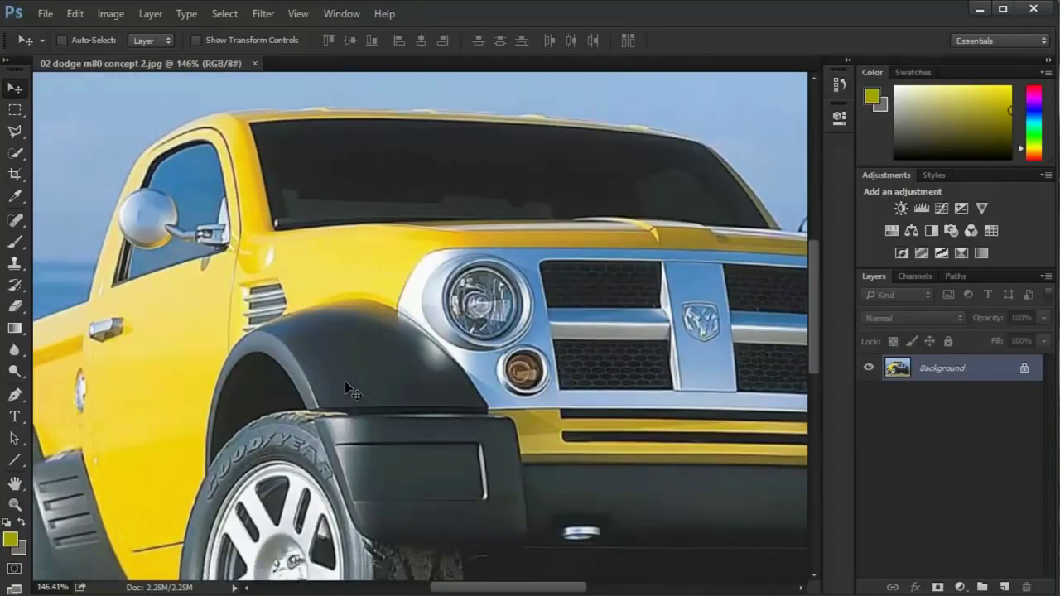
pyautogui.scroll(10, 345, 389)
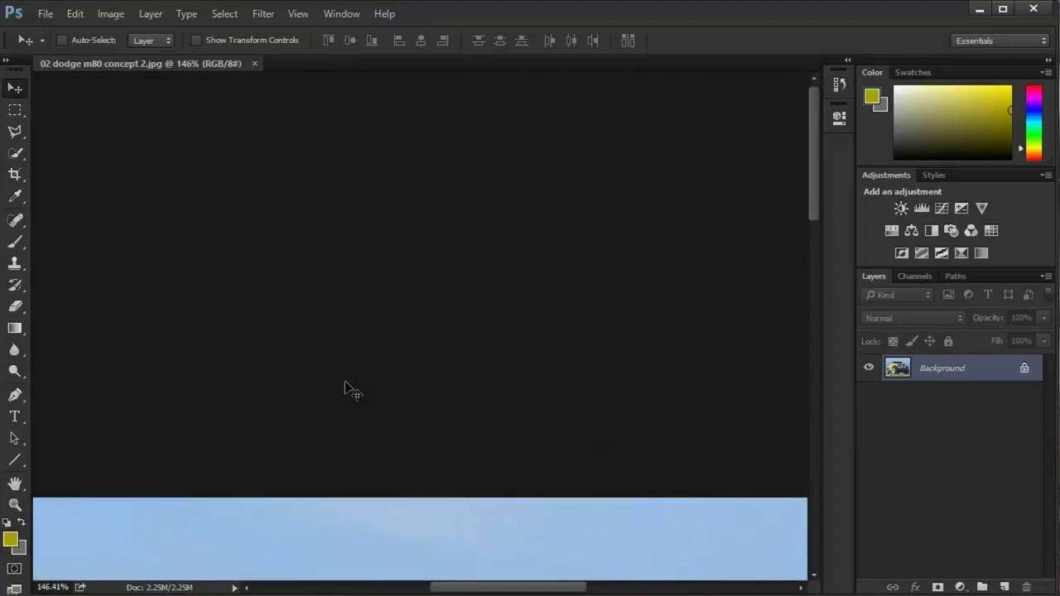
pyautogui.scroll(-10, 344, 389)
pyautogui.scroll(4, 345, 389)
pyautogui.scroll(10, 345, 381)
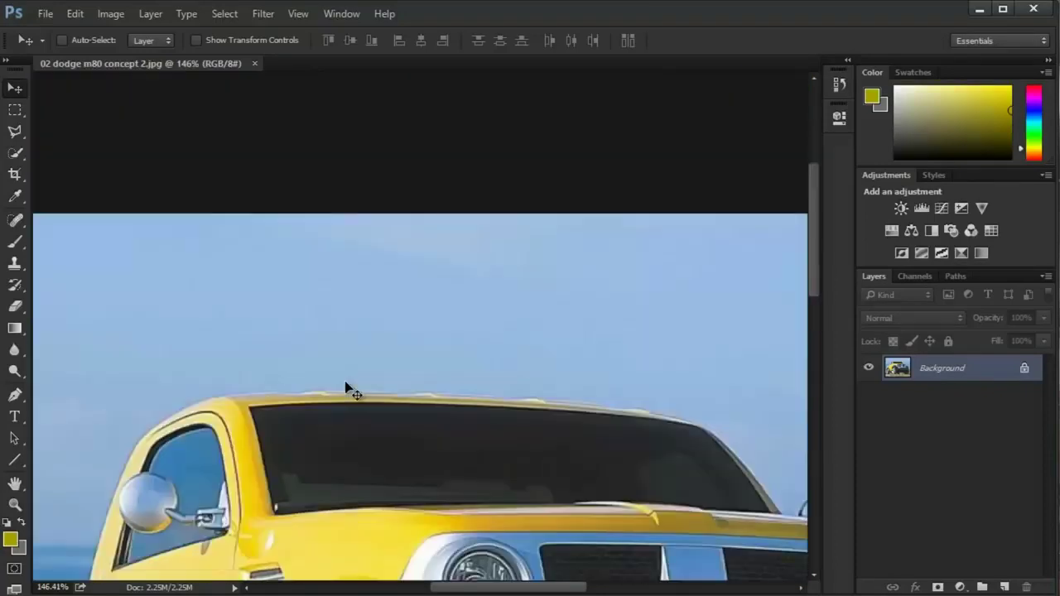
pyautogui.scroll(-10, 344, 381)
pyautogui.scroll(4, 344, 389)
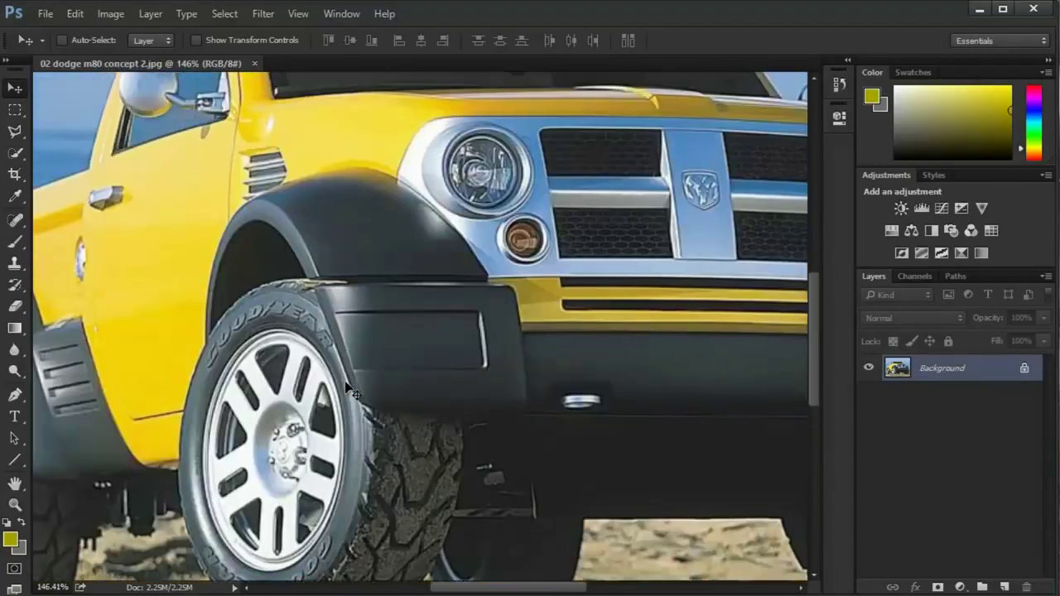
pyautogui.scroll(8, 347, 385)
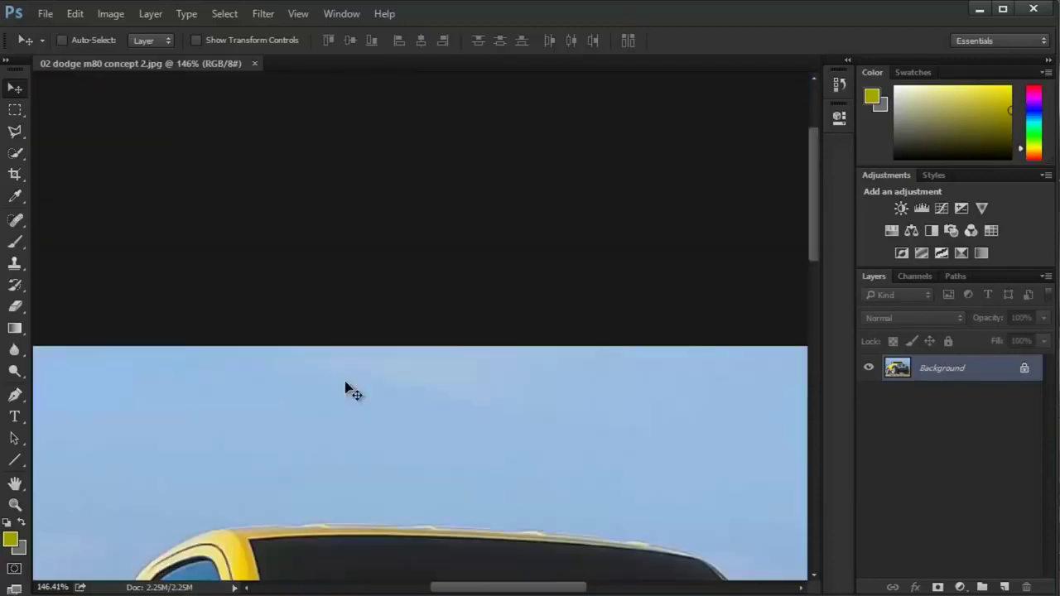
# Step: Pan down to the windshield and move the view horizontally across the truck to the image's right edge
pyautogui.hscroll(1, 346, 387)
pyautogui.scroll(-2, 347, 388)
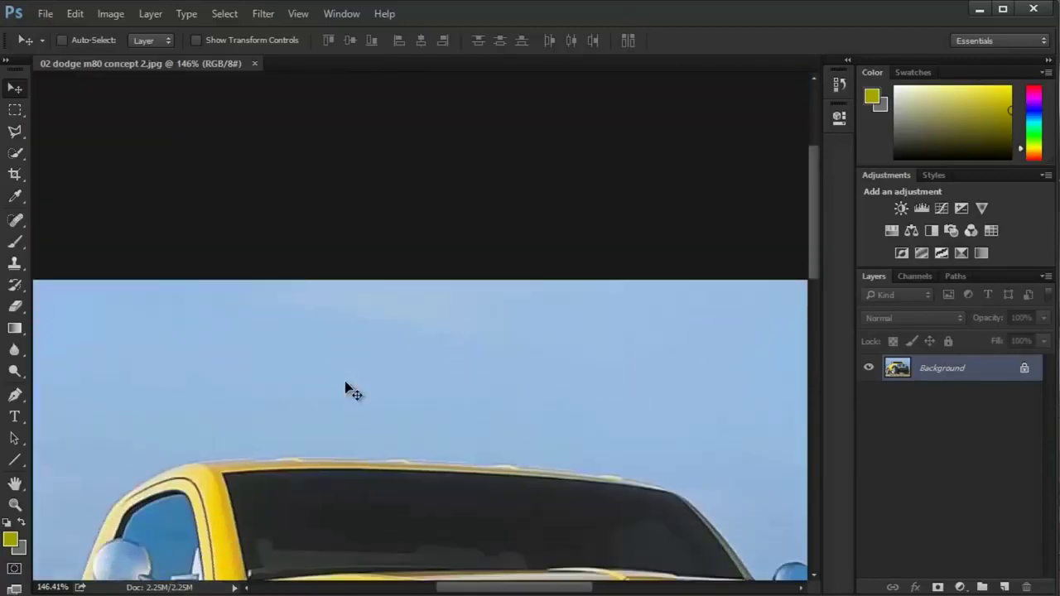
pyautogui.scroll(-4, 346, 389)
pyautogui.hscroll(2, 346, 389)
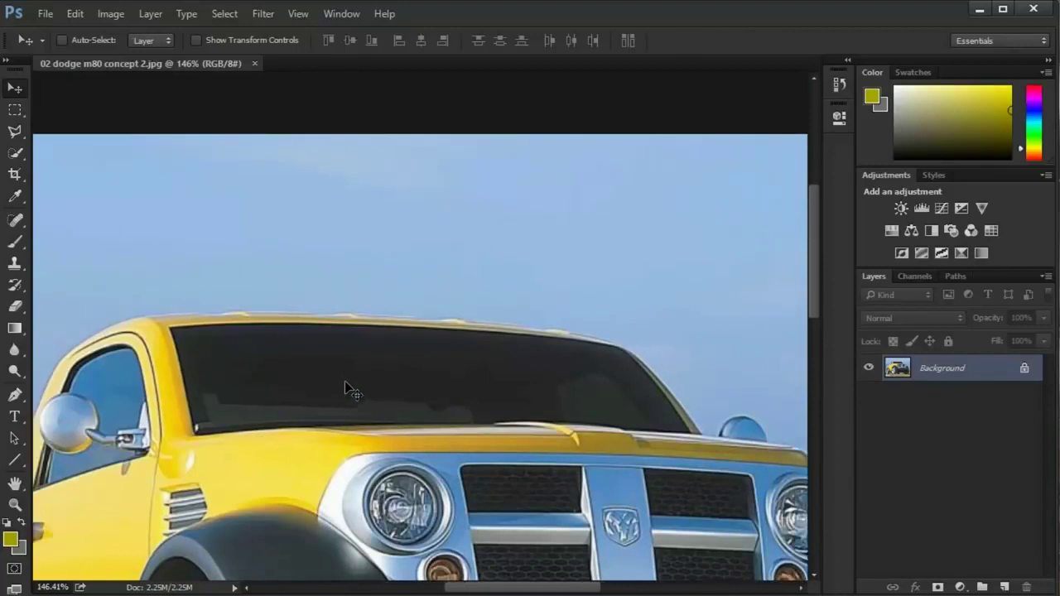
pyautogui.hscroll(-3, 346, 388)
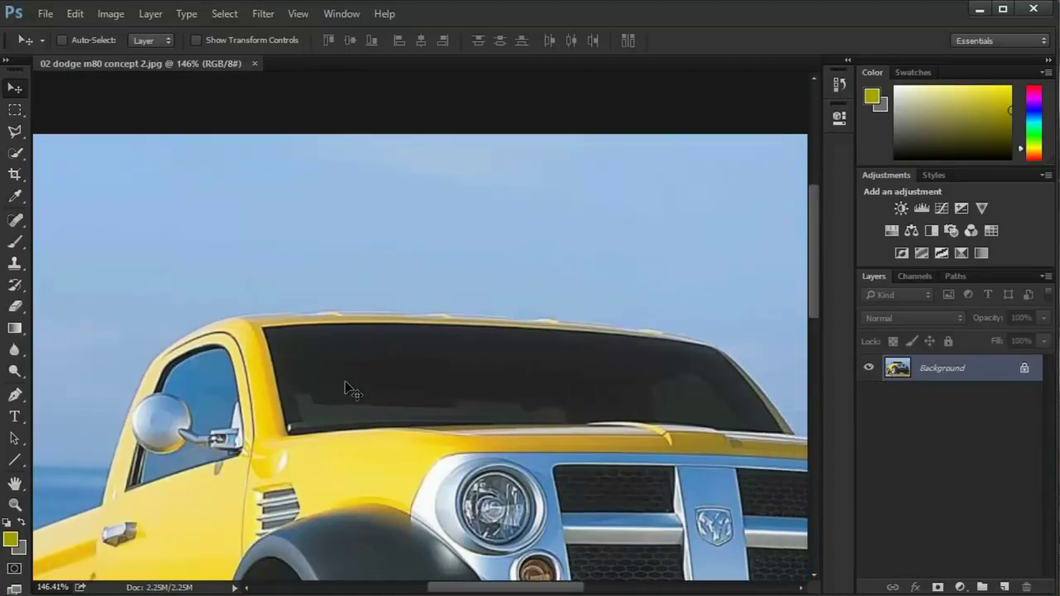
pyautogui.hscroll(-2, 346, 382)
pyautogui.hscroll(2, 345, 382)
pyautogui.hscroll(-1, 346, 382)
pyautogui.hscroll(2, 348, 390)
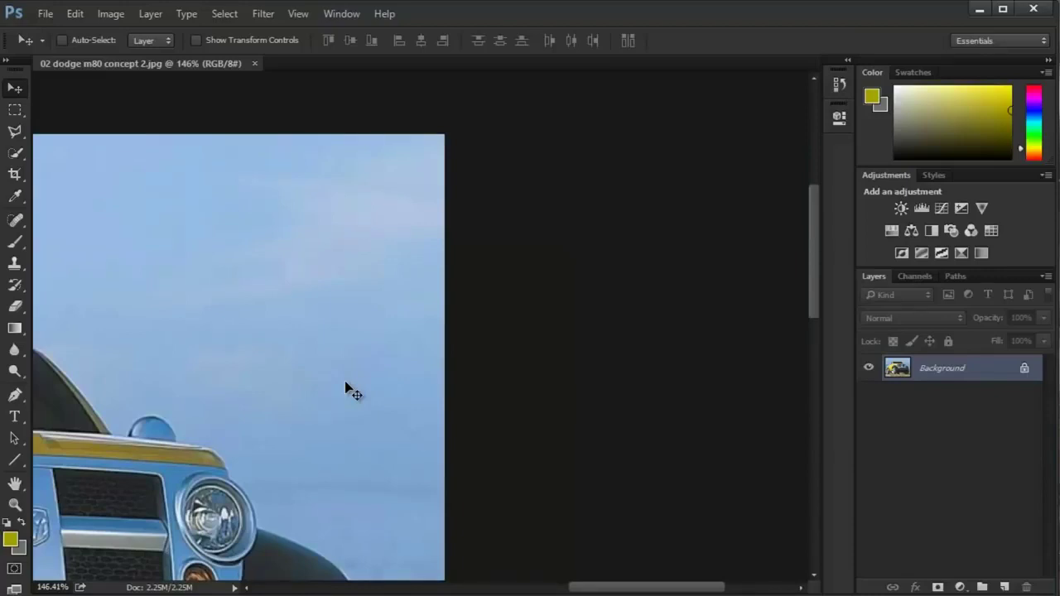
# Step: Zoom through preset magnifications up to 300%, and zoom back out to 66.7% to show the whole truck
pyautogui.scroll(-5, 345, 382)
pyautogui.scroll(3, 345, 382)
pyautogui.scroll(-1, 345, 383)
pyautogui.scroll(1, 345, 382)
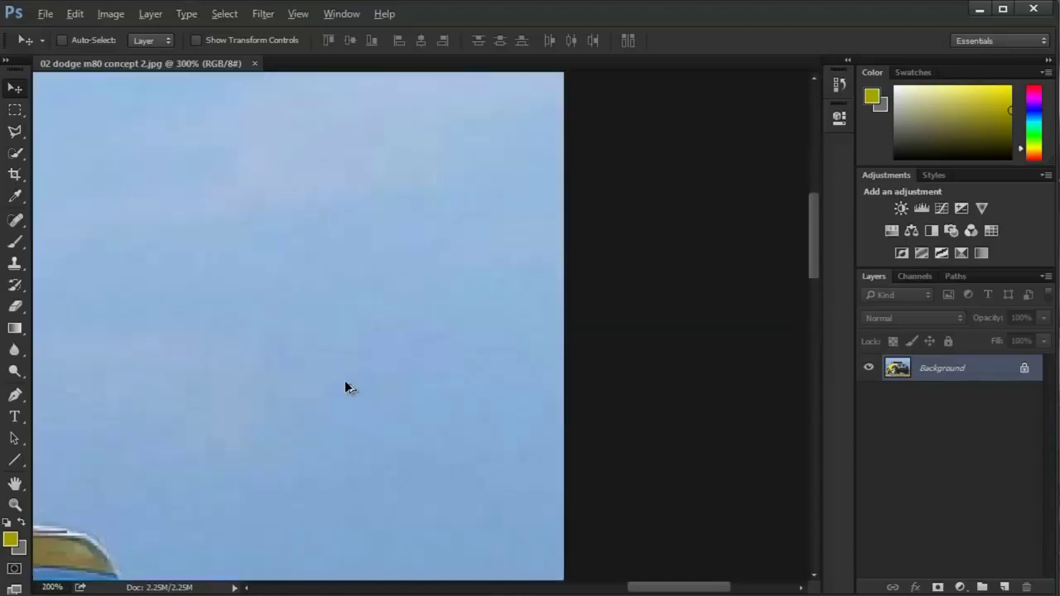
pyautogui.scroll(-2, 346, 383)
pyautogui.scroll(3, 346, 384)
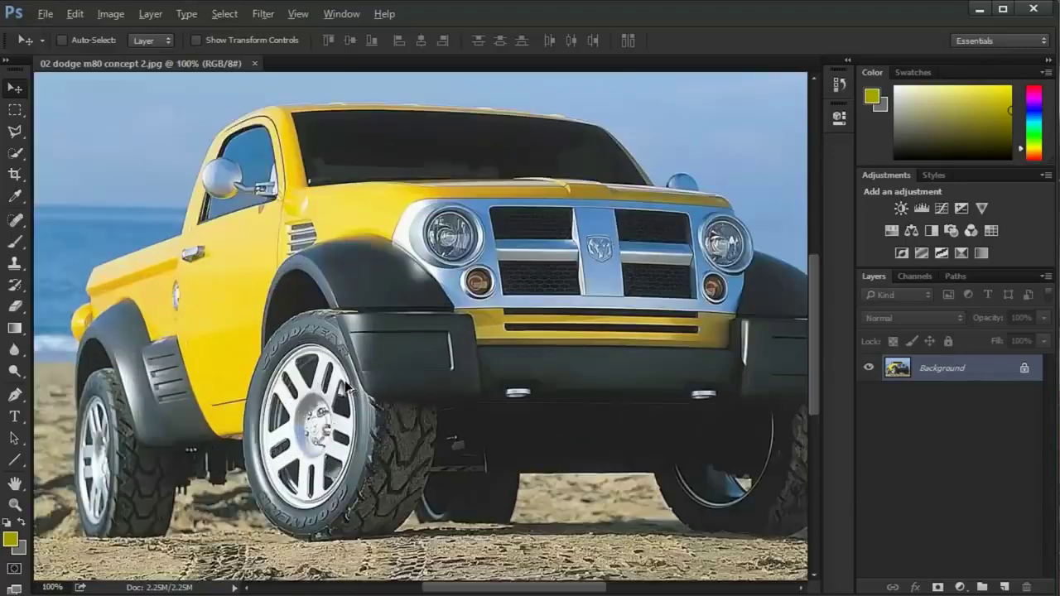
pyautogui.scroll(-3, 346, 384)
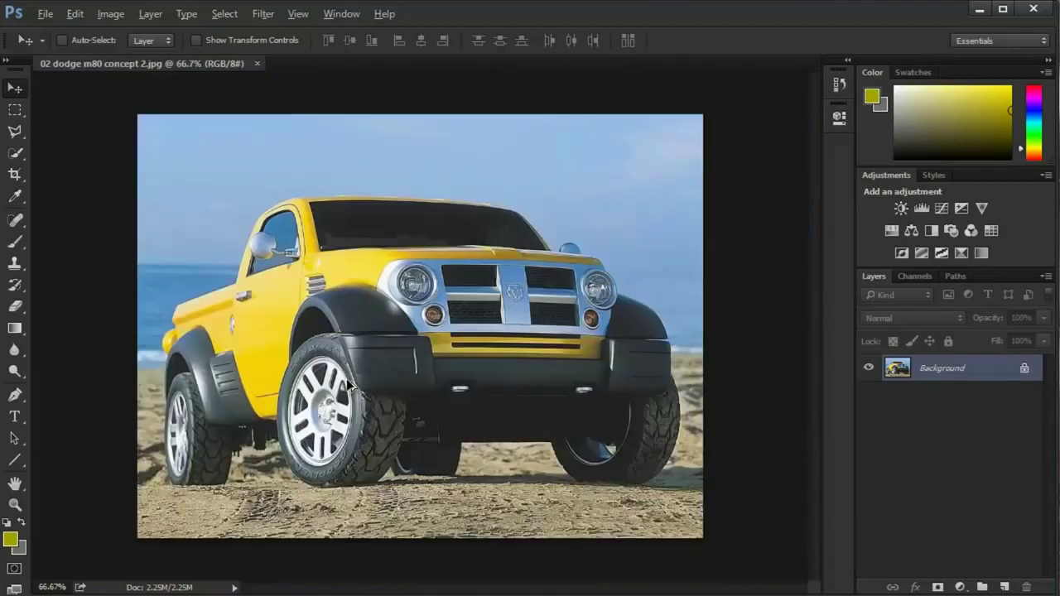
# Step: Zoom in on the truck's front wheel to about 273%, and zoom back out to 66.7%
pyautogui.scroll(4, 346, 384)
pyautogui.scroll(-1, 346, 384)
pyautogui.scroll(-2, 348, 384)
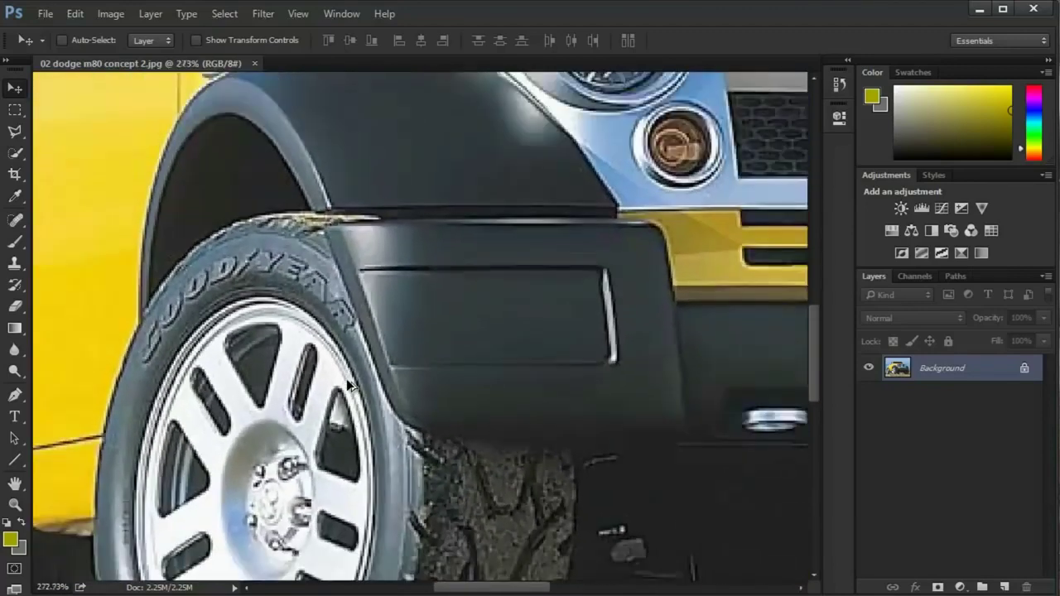
pyautogui.hscroll(1, 348, 385)
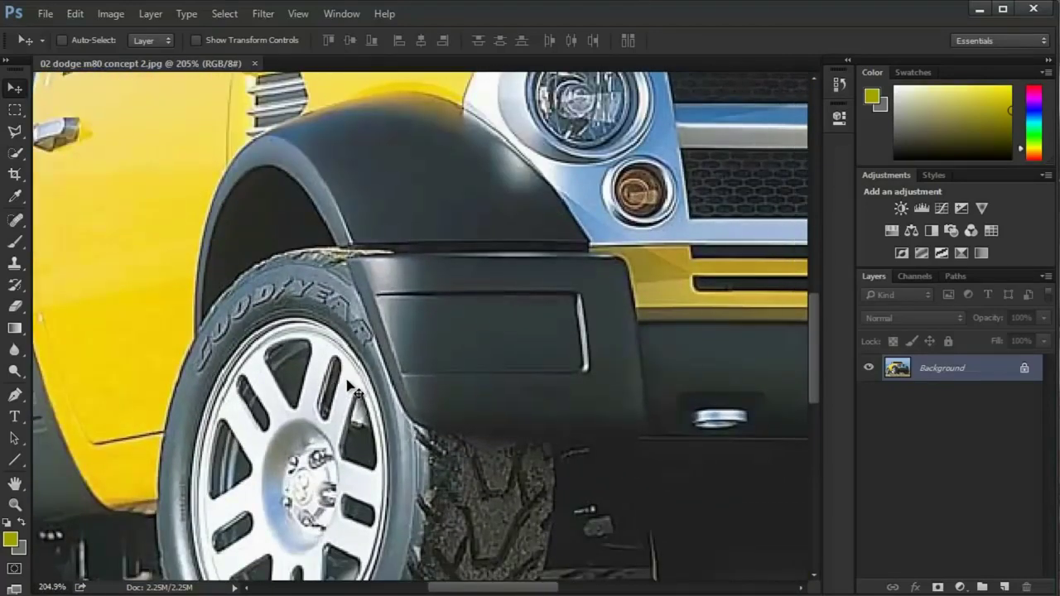
pyautogui.scroll(2, 348, 386)
pyautogui.scroll(-2, 348, 386)
pyautogui.scroll(-4, 375, 318)
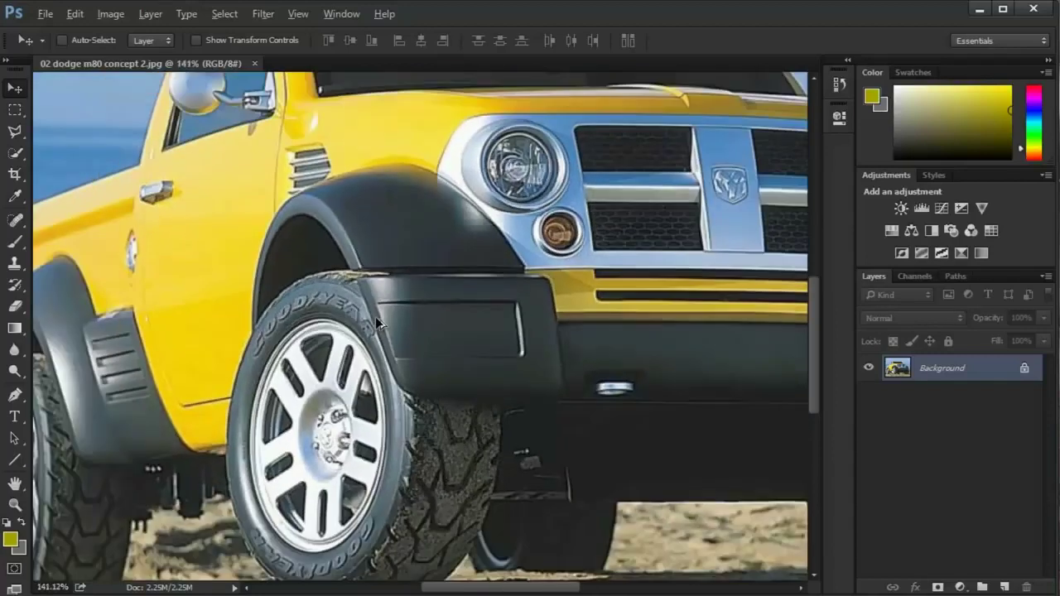
pyautogui.scroll(-2, 375, 322)
pyautogui.scroll(4, 376, 321)
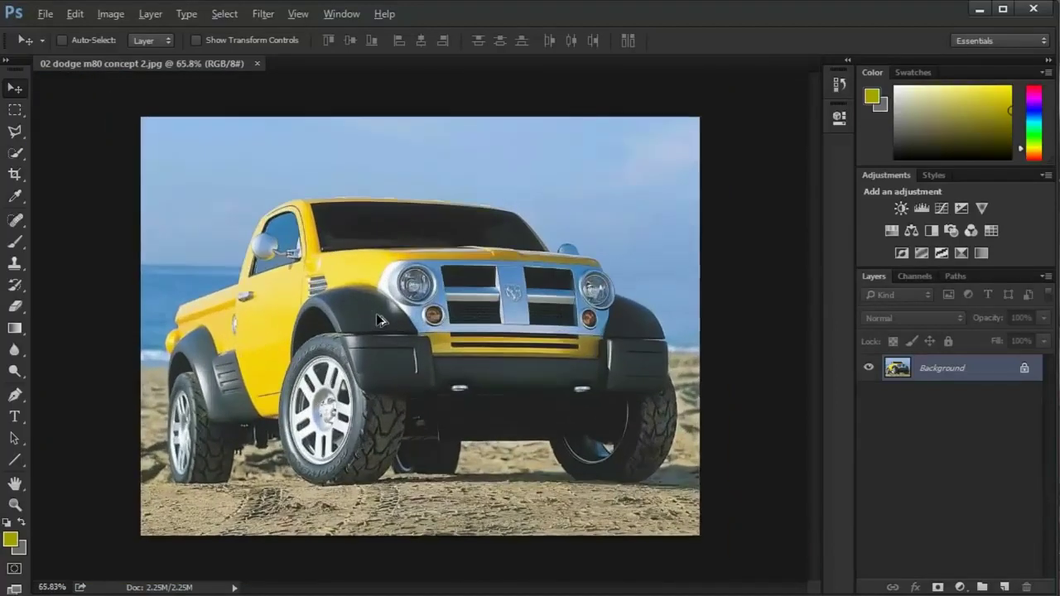
pyautogui.scroll(-2, 378, 320)
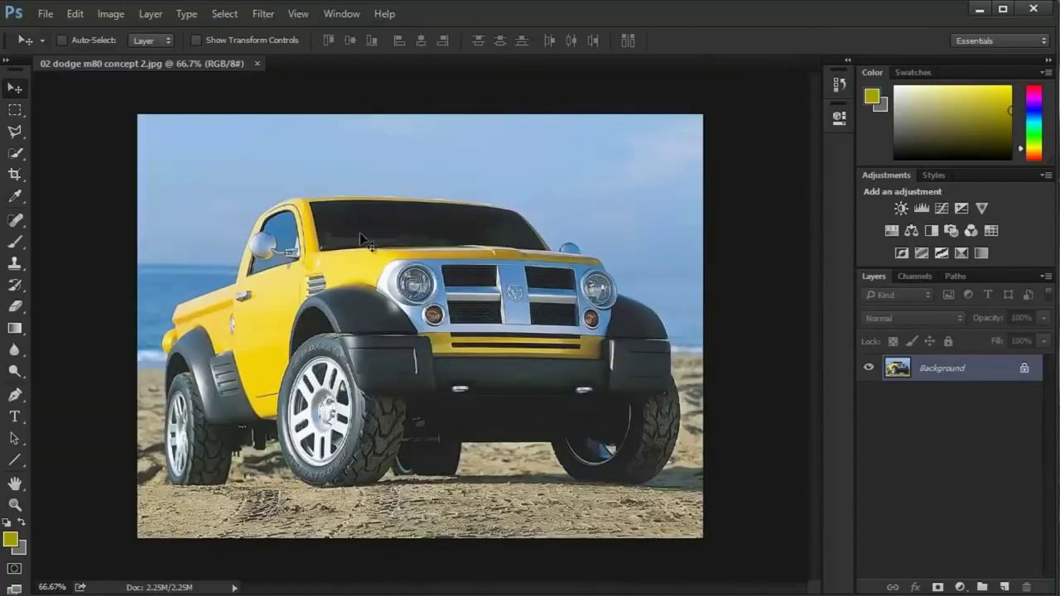
# Step: Zoom in on the truck's windshield and grille to about 171%, and fit the whole image on screen
pyautogui.click(338, 15)
pyautogui.click(338, 15)
pyautogui.scroll(4, 380, 217)
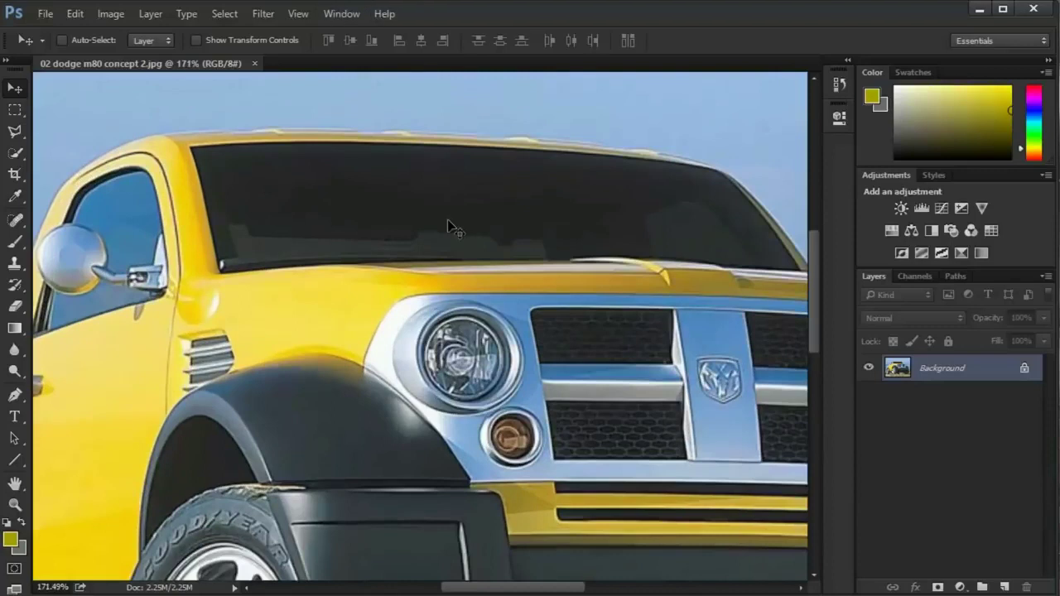
pyautogui.click(341, 14)
pyautogui.click(342, 14)
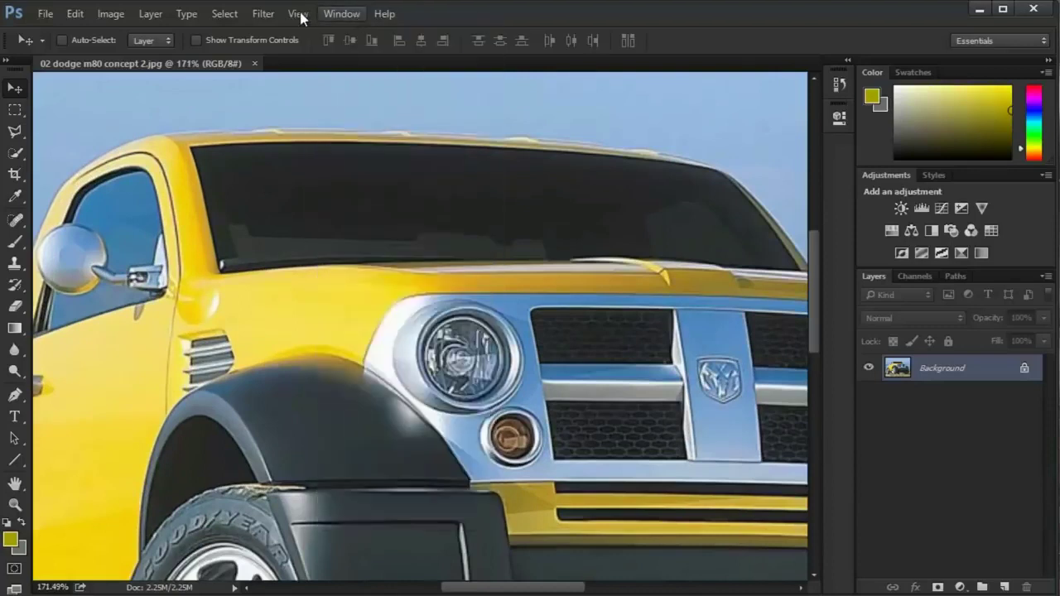
pyautogui.click(298, 15)
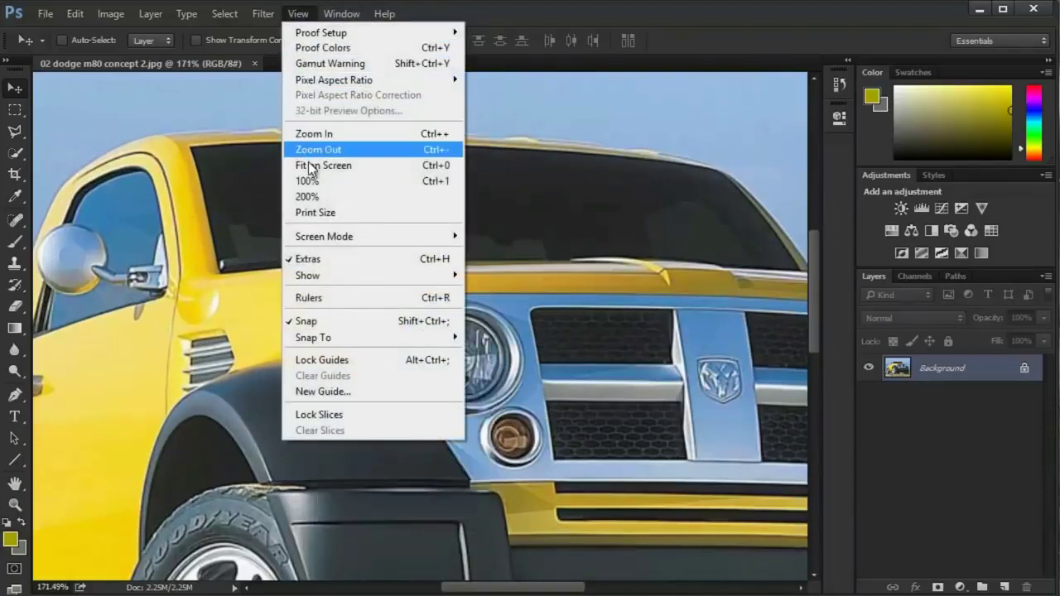
pyautogui.click(424, 170)
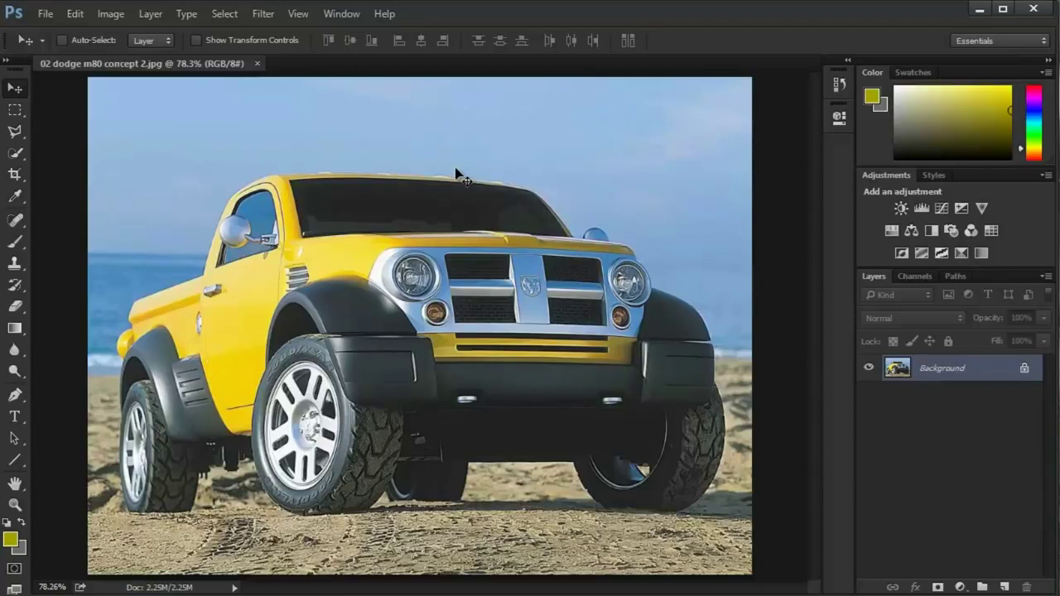
# Step: Zoom in on the fitted truck image to about 115%, and zoom back out to 50%
pyautogui.scroll(3, 458, 174)
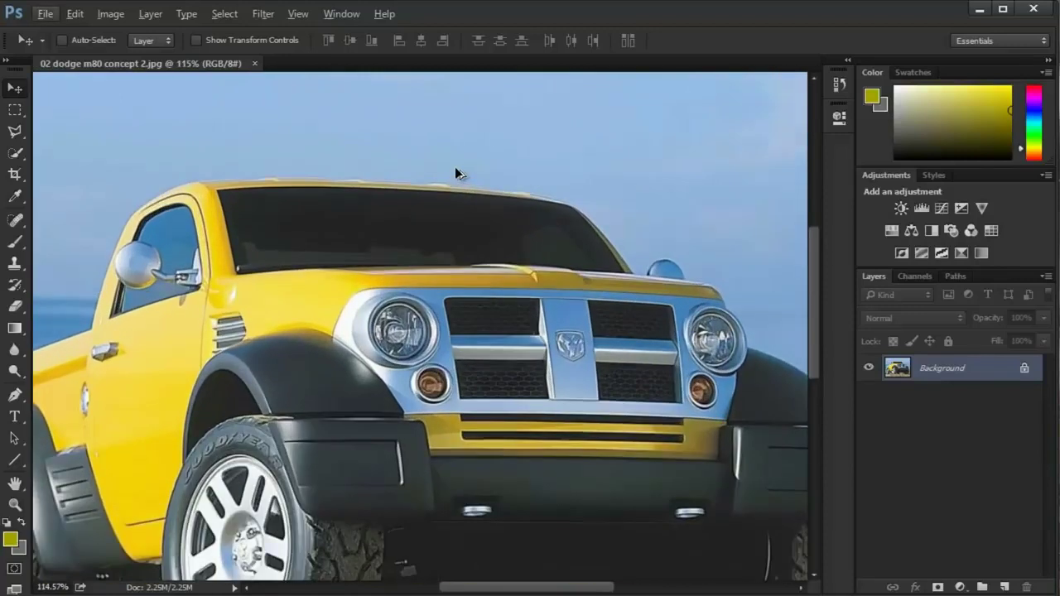
pyautogui.scroll(-3, 458, 175)
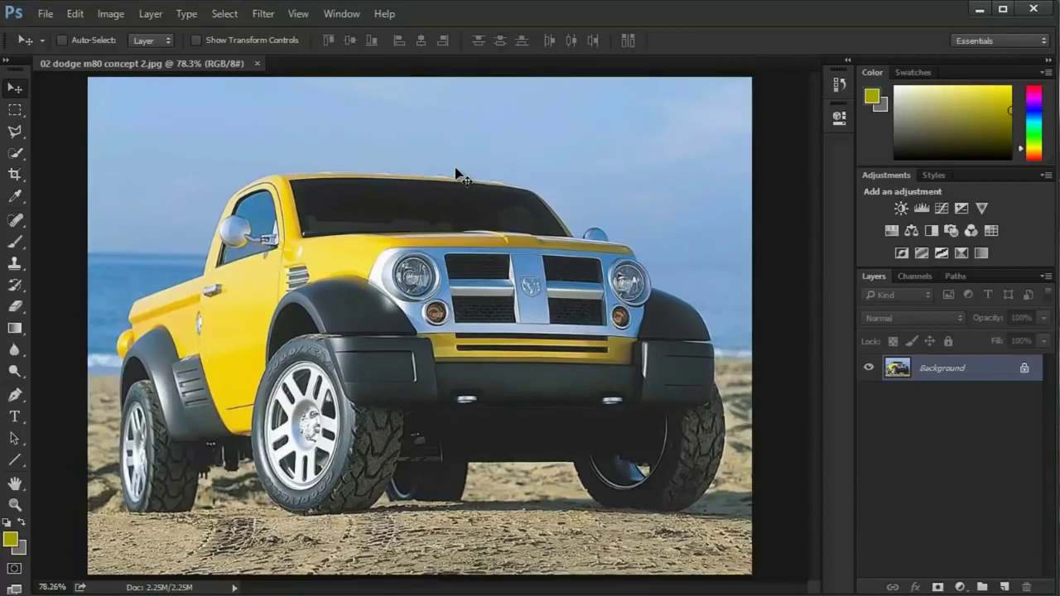
pyautogui.scroll(-3, 458, 175)
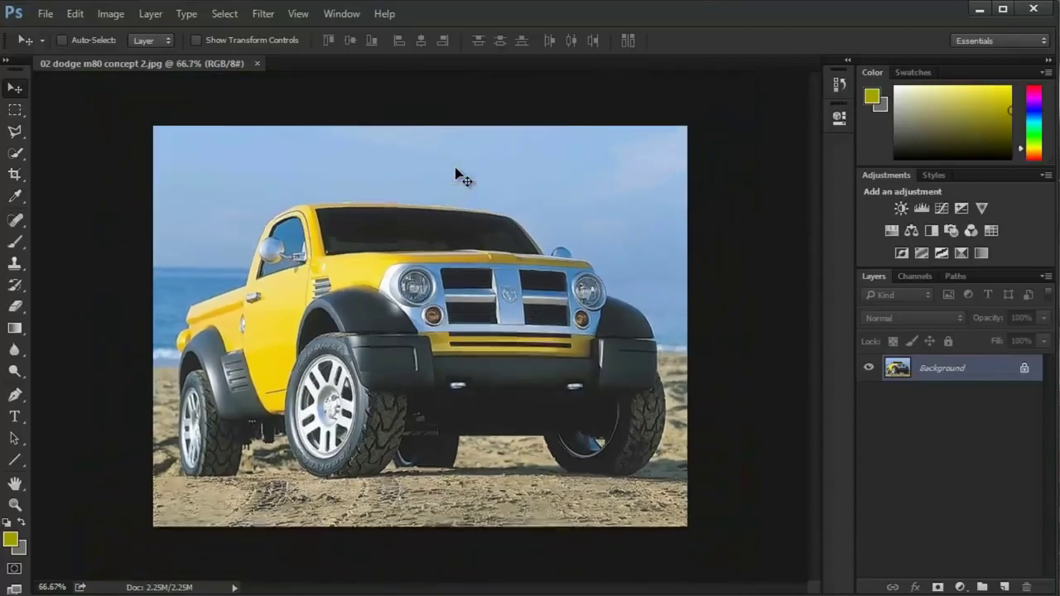
pyautogui.scroll(3, 458, 175)
pyautogui.scroll(-1, 458, 174)
pyautogui.scroll(-1, 458, 174)
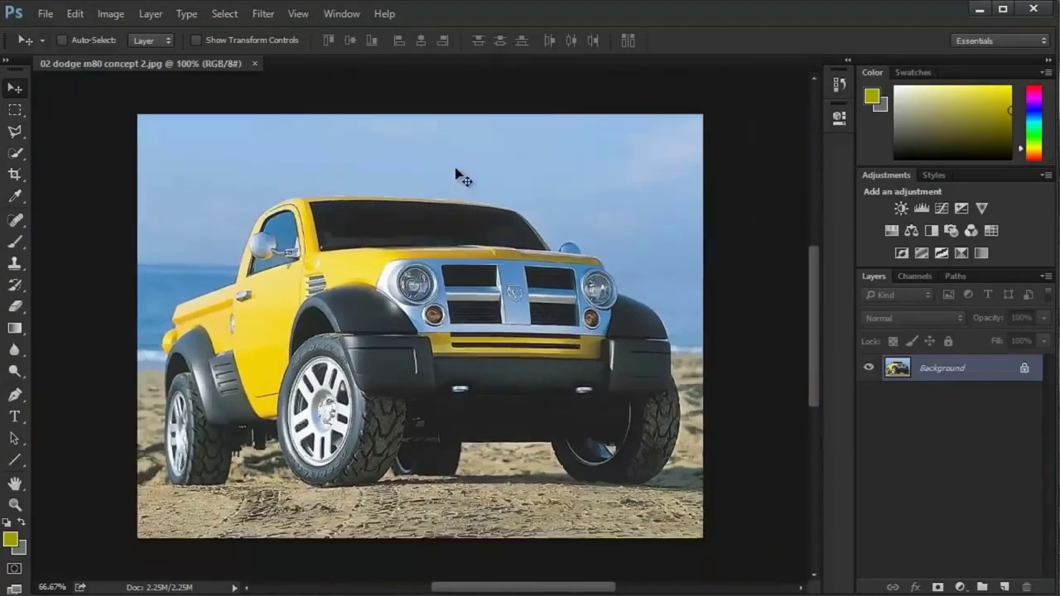
# Step: Magnify the truck's headlight and grille with the Zoom In command, and use Zoom Out to return to 66.7%
pyautogui.click(297, 14)
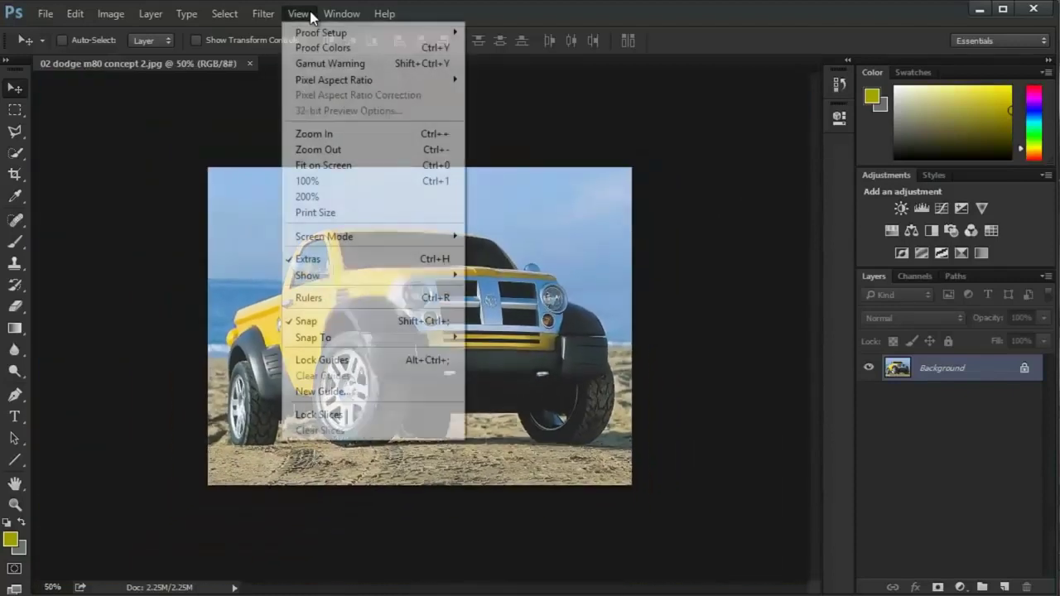
pyautogui.click(248, 154)
pyautogui.hotkey('ctrl', '+')
pyautogui.hotkey('ctrl', '+')
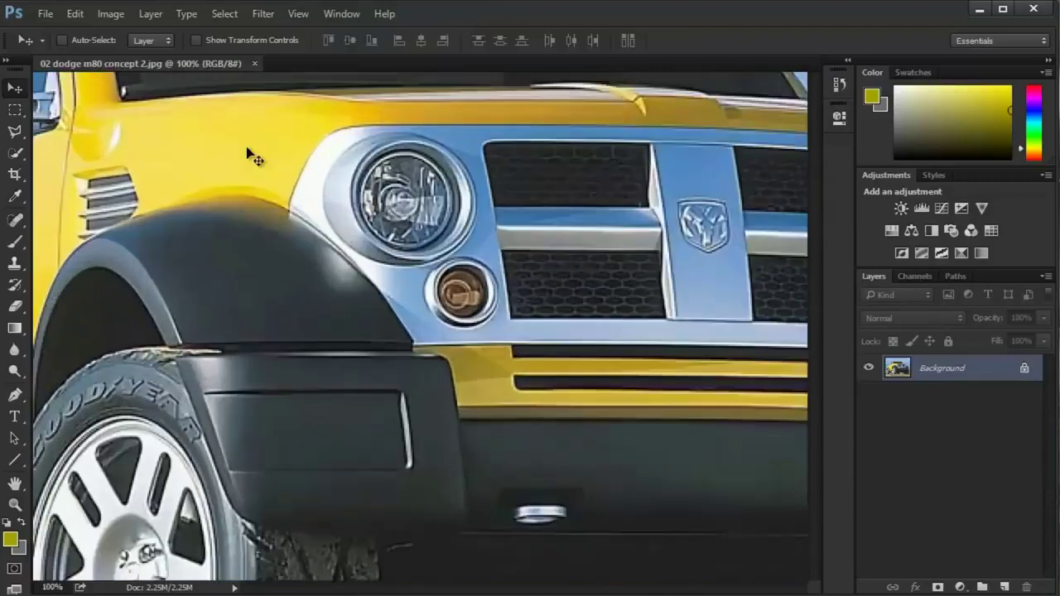
pyautogui.hotkey('ctrl', '-')
pyautogui.hotkey('ctrl', '-')
pyautogui.hotkey('ctrl', '+')
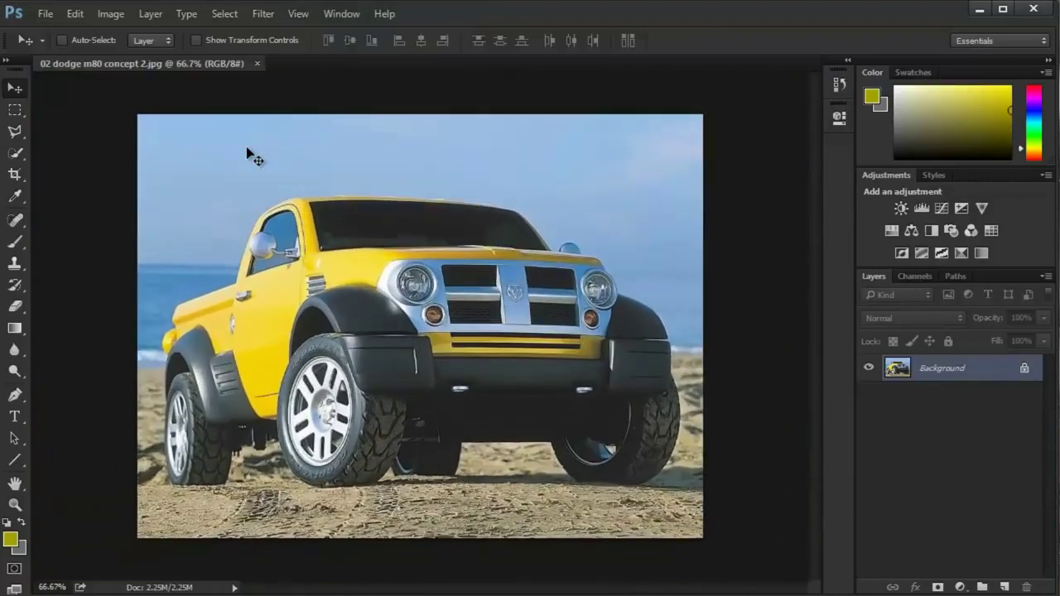
# Step: Close the truck image, switch to Bridge, and open College (4).jpg from the Testing_purpose folder in Photoshop
pyautogui.hotkey('ctrl', 'w')
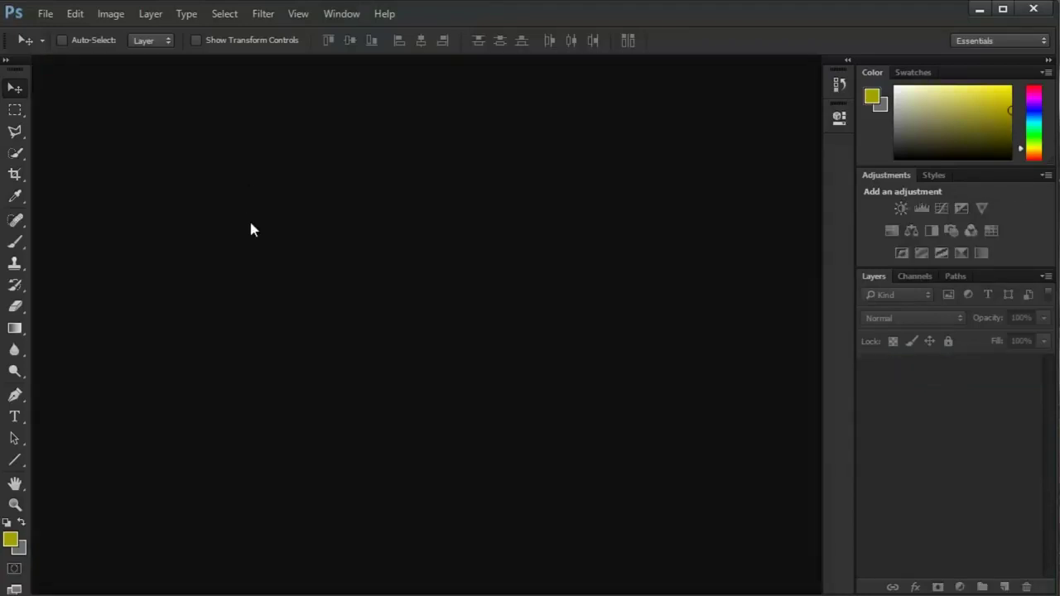
pyautogui.hotkey('ctrl', 'o')
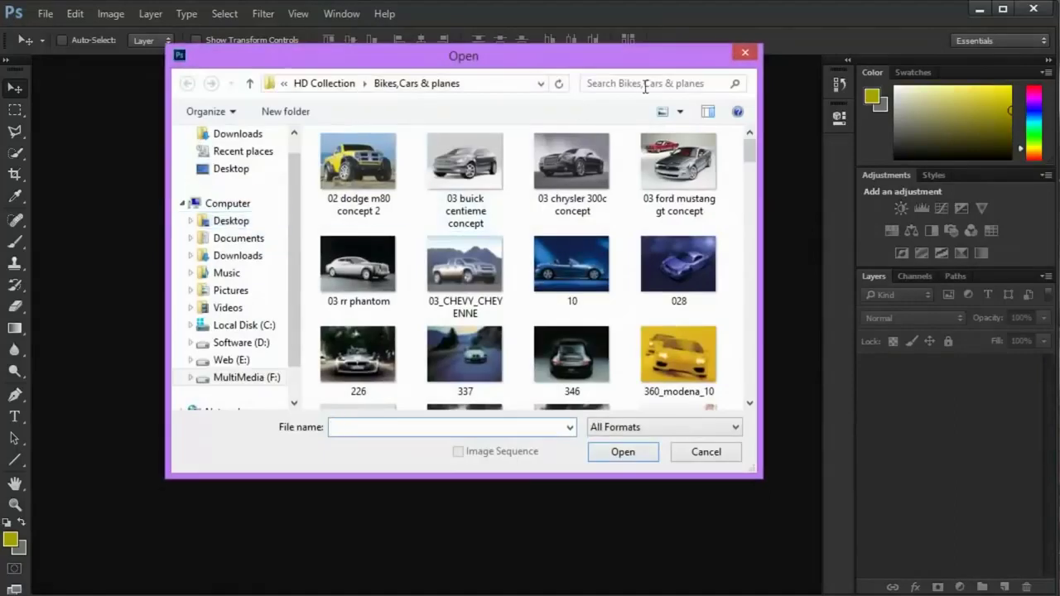
pyautogui.click(745, 53)
pyautogui.hotkey('alt', 'Tab')
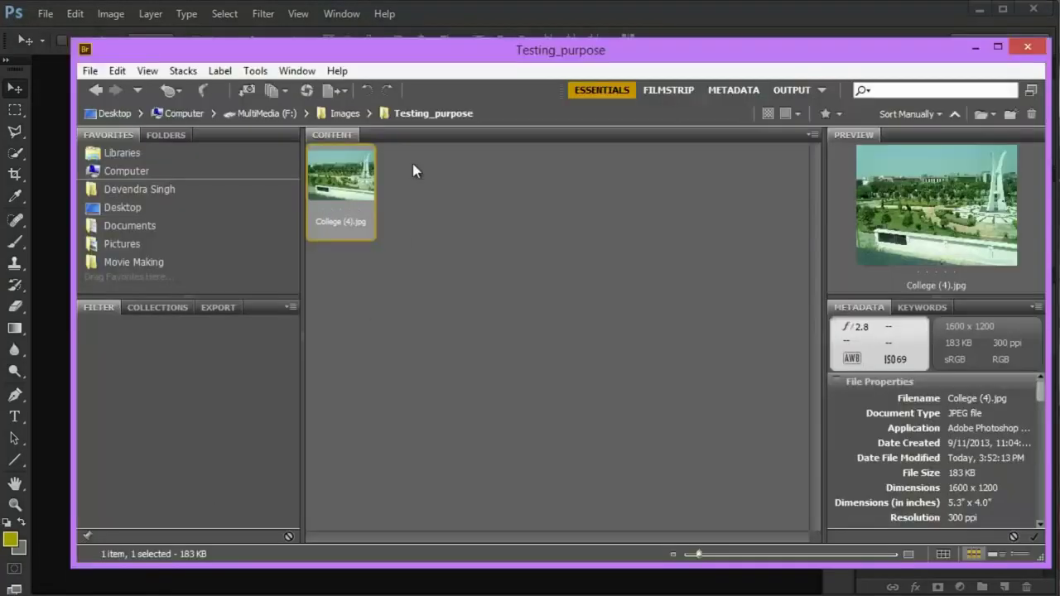
pyautogui.rightClick(339, 183)
pyautogui.moveTo(450, 202)
pyautogui.click(554, 201)
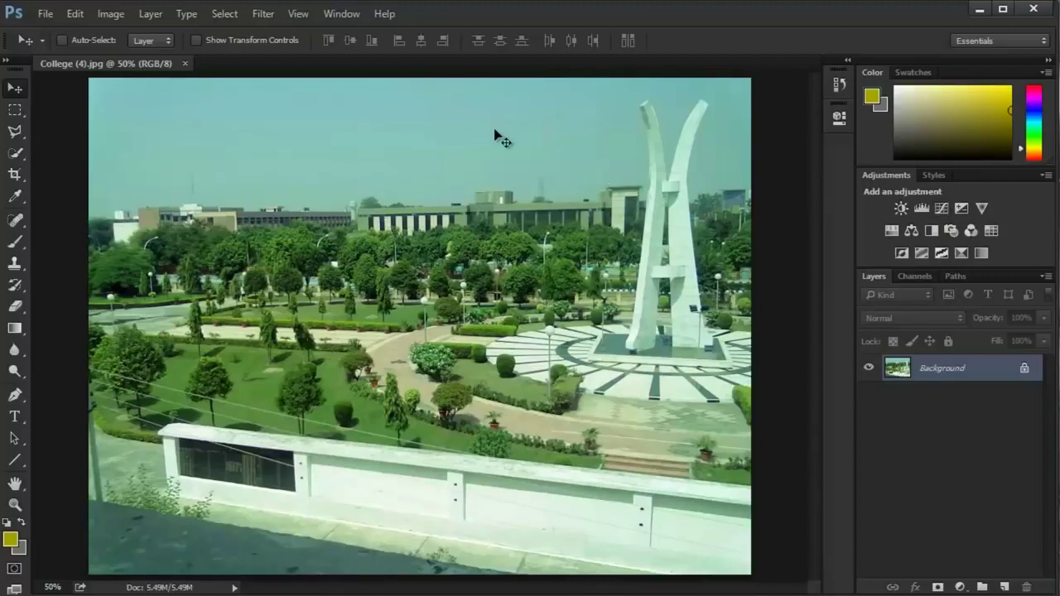
# Step: Apply Auto Color to the college photo, and undo and redo the correction to compare the colours
pyautogui.click(111, 14)
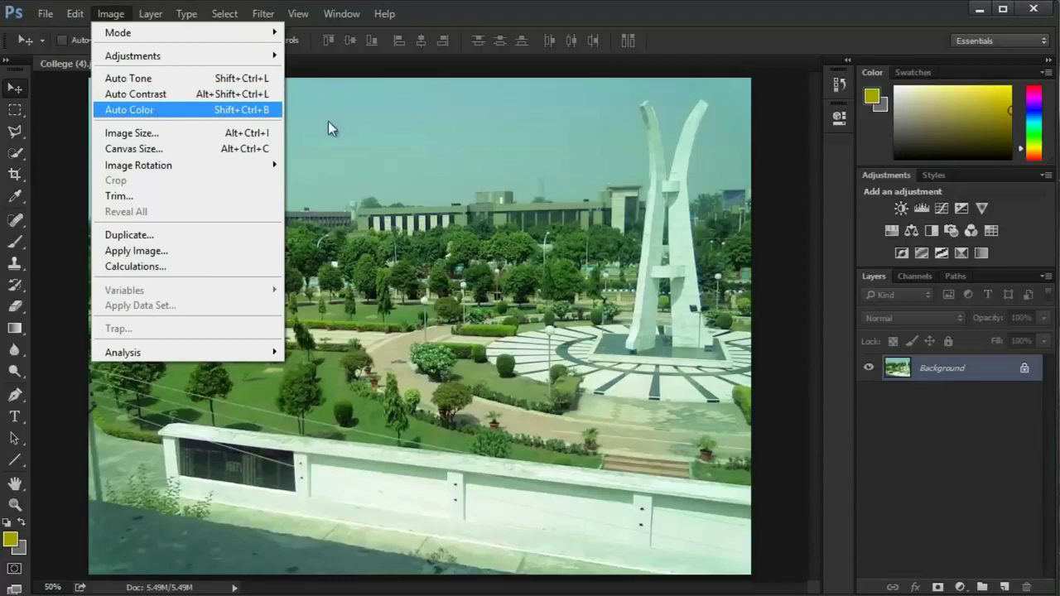
pyautogui.click(233, 109)
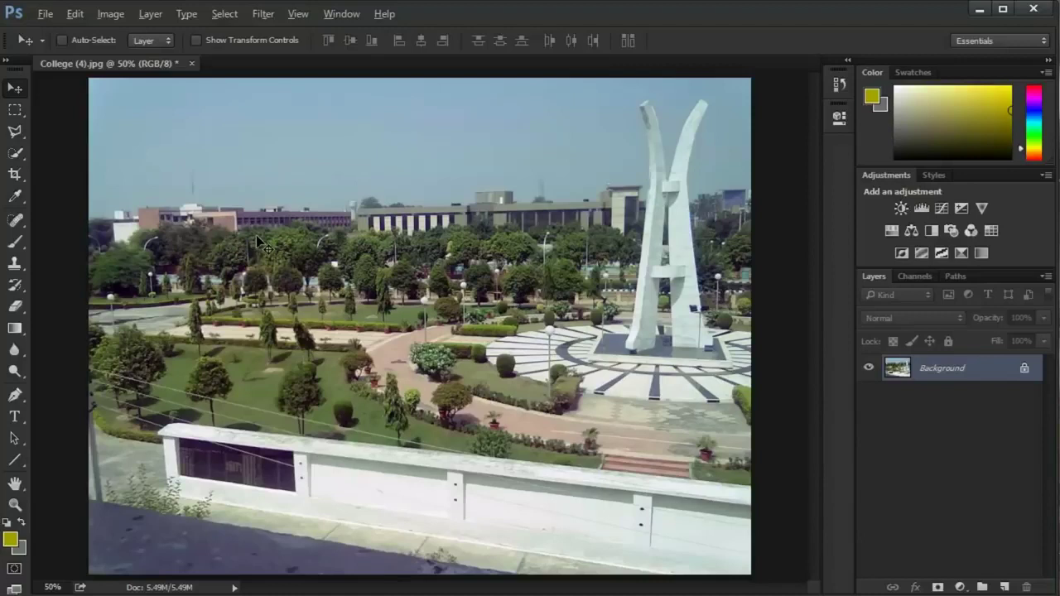
pyautogui.keyDown('alt'); pyautogui.scroll(3, 323, 211); pyautogui.keyUp('alt')
pyautogui.keyDown('alt'); pyautogui.scroll(-2, 322, 207); pyautogui.keyUp('alt')
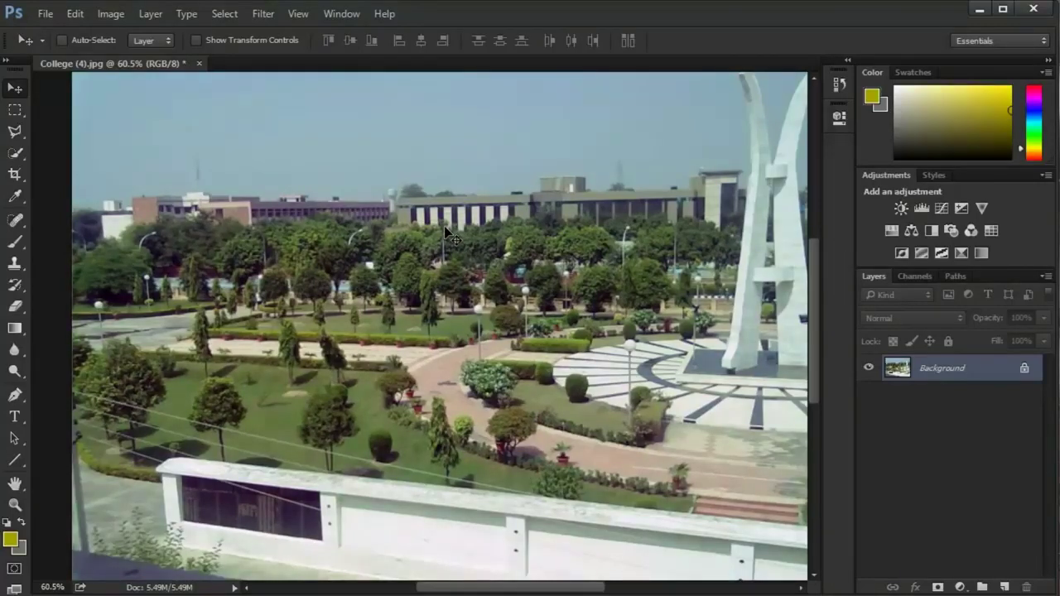
pyautogui.hotkey('ctrl', 'z')
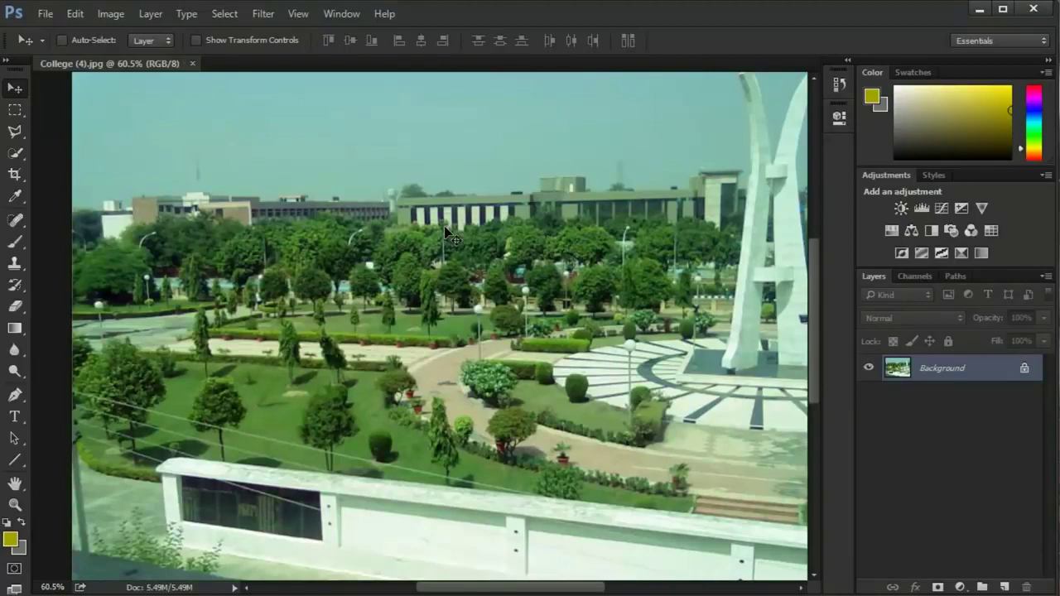
pyautogui.hotkey('ctrl', 'z')
# Step: Show the History panel and lengthen it to the full height of the workspace
pyautogui.click(837, 94)
pyautogui.click(836, 94)
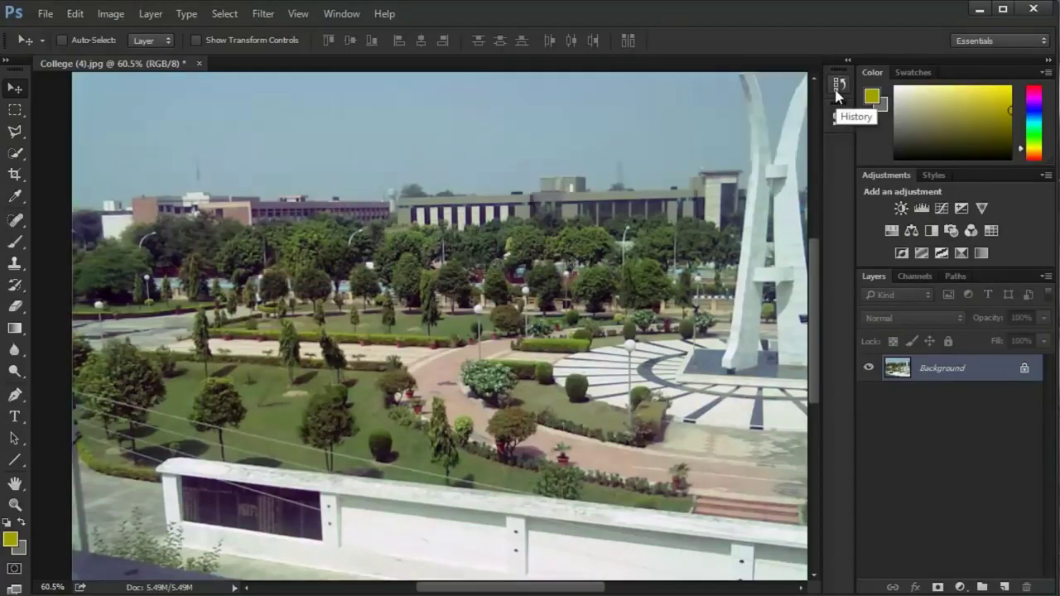
pyautogui.click(836, 94)
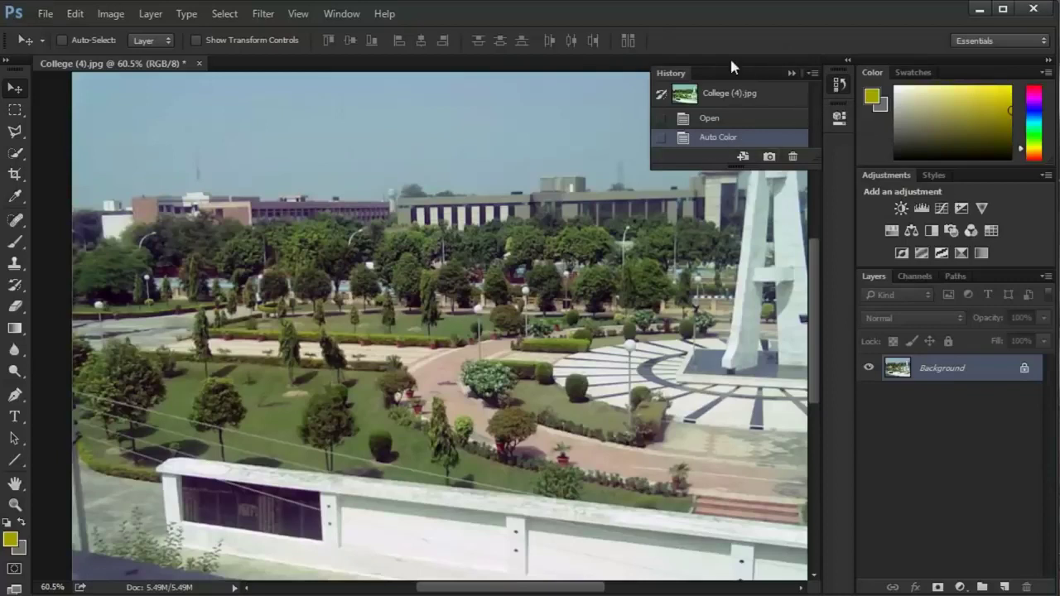
pyautogui.moveTo(726, 169); pyautogui.dragTo(693, 574)
# Step: Close the History panel and display it again, expanded beside the photo
pyautogui.click(837, 91)
pyautogui.rightClick(837, 93)
pyautogui.click(865, 97)
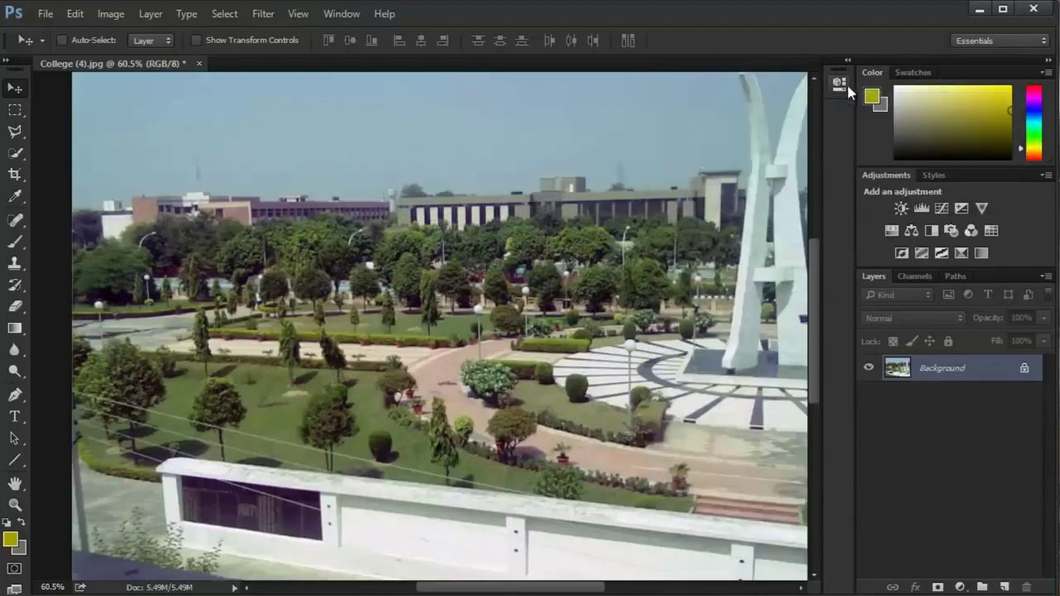
pyautogui.click(341, 13)
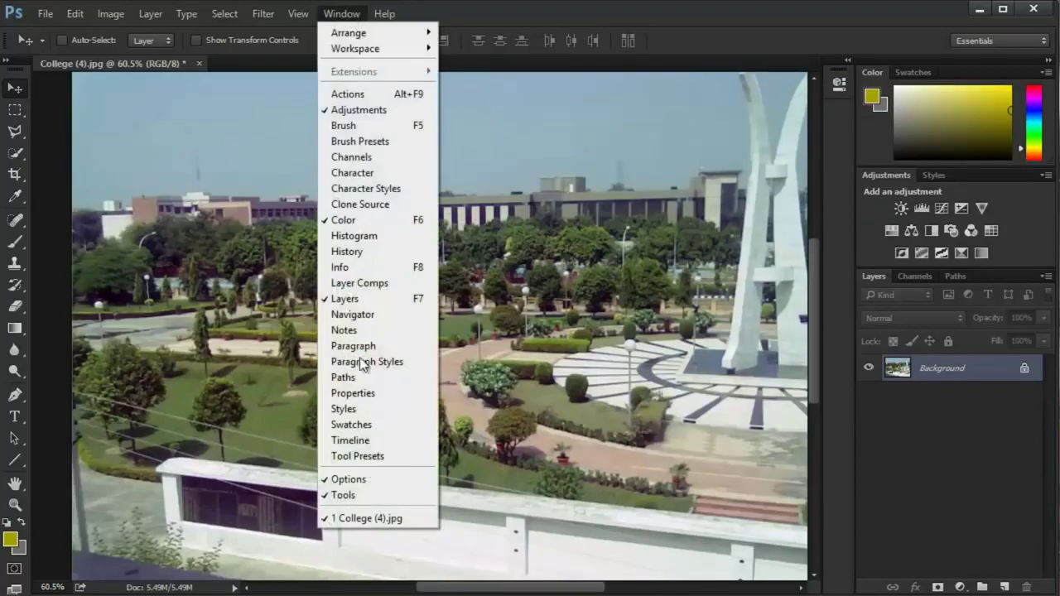
pyautogui.click(360, 249)
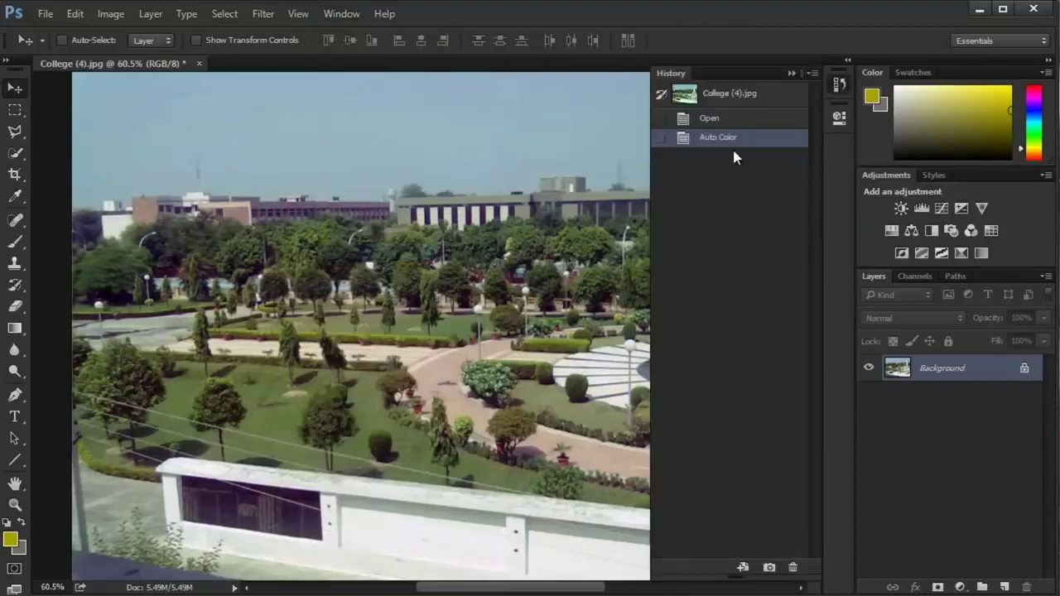
pyautogui.click(842, 86)
pyautogui.click(842, 86)
# Step: Compare the Open and Auto Color history states of the college photo, ending on Auto Color
pyautogui.click(709, 119)
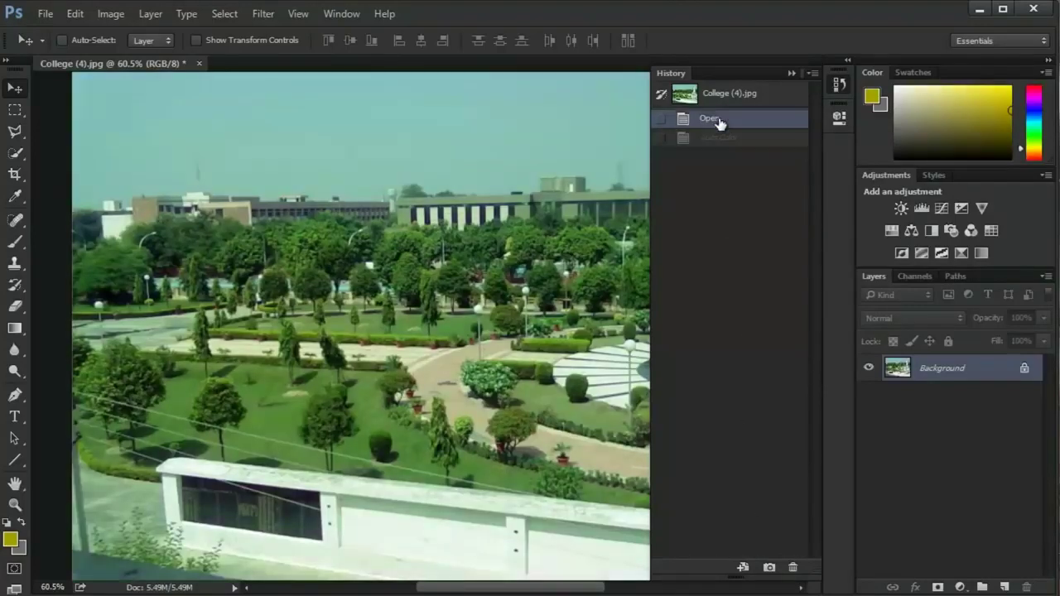
pyautogui.click(717, 138)
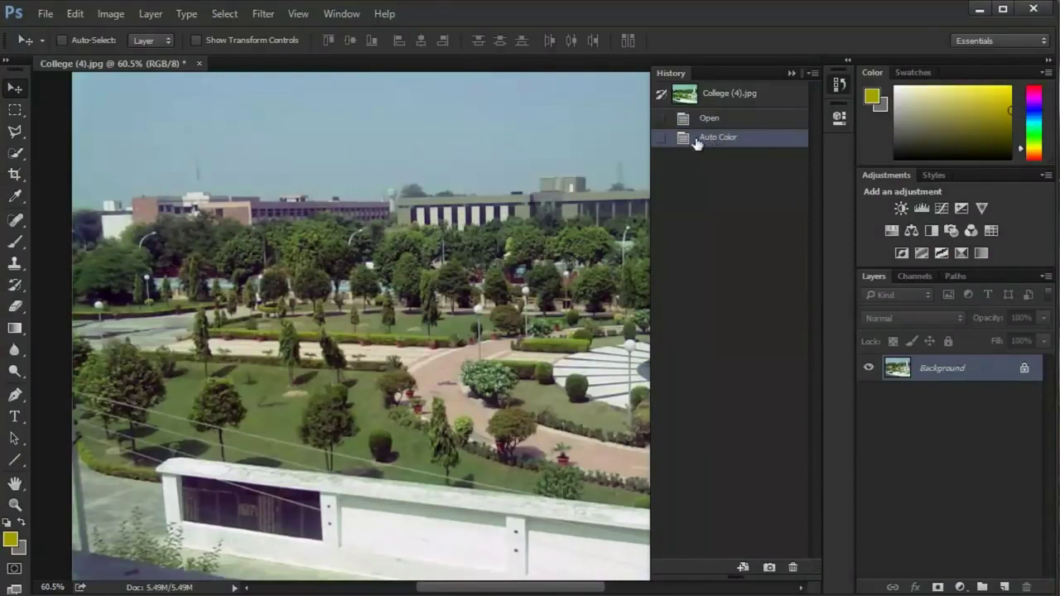
pyautogui.click(662, 140)
pyautogui.click(721, 125)
pyautogui.click(719, 138)
pyautogui.scroll(-2, 756, 425)
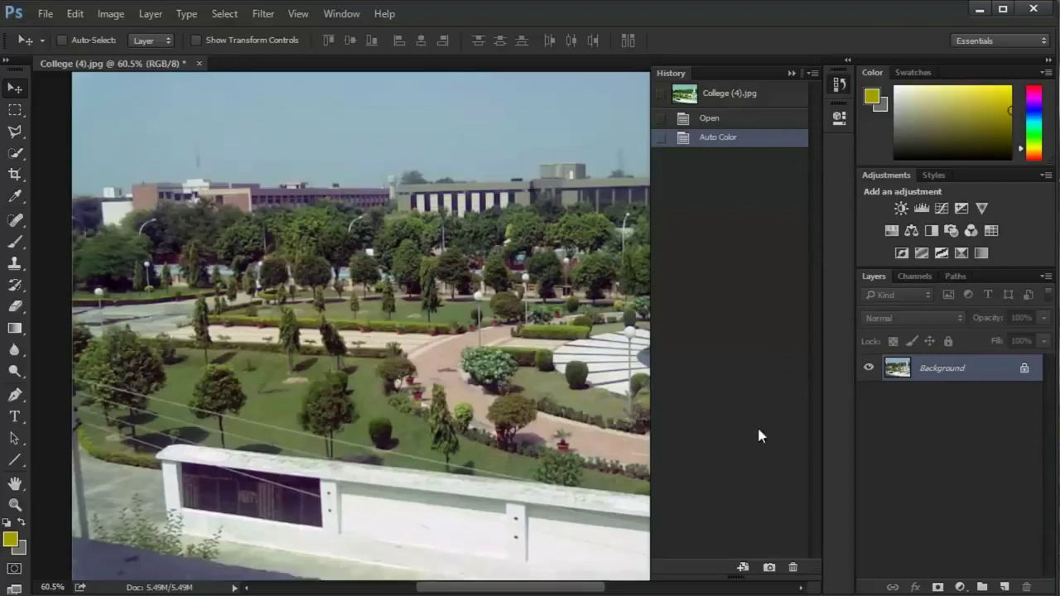
pyautogui.scroll(2, 765, 434)
pyautogui.scroll(-2, 764, 434)
pyautogui.scroll(2, 764, 434)
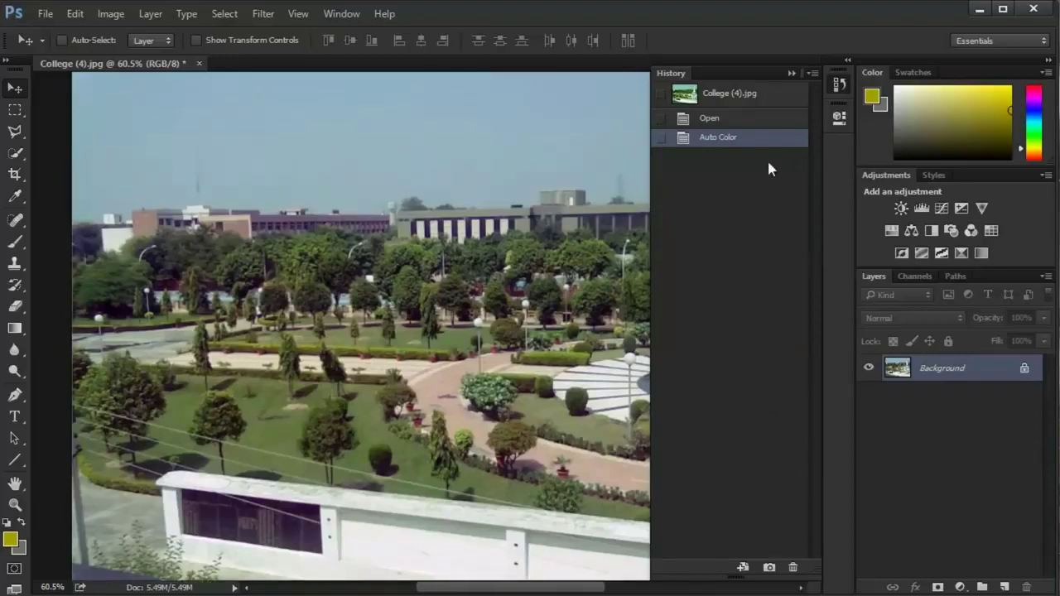
pyautogui.click(838, 84)
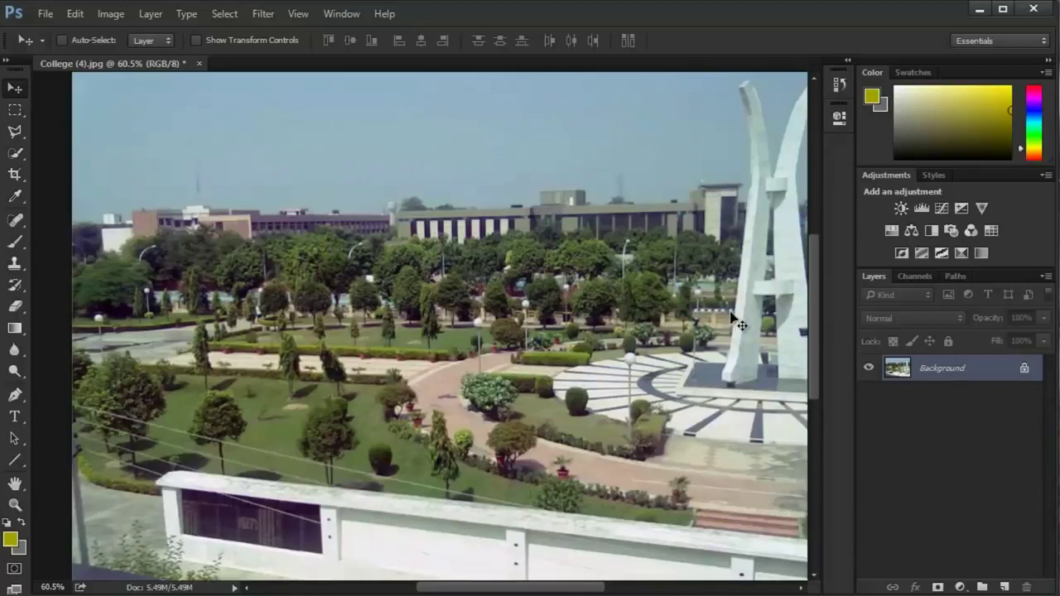
pyautogui.scroll(-2, 735, 323)
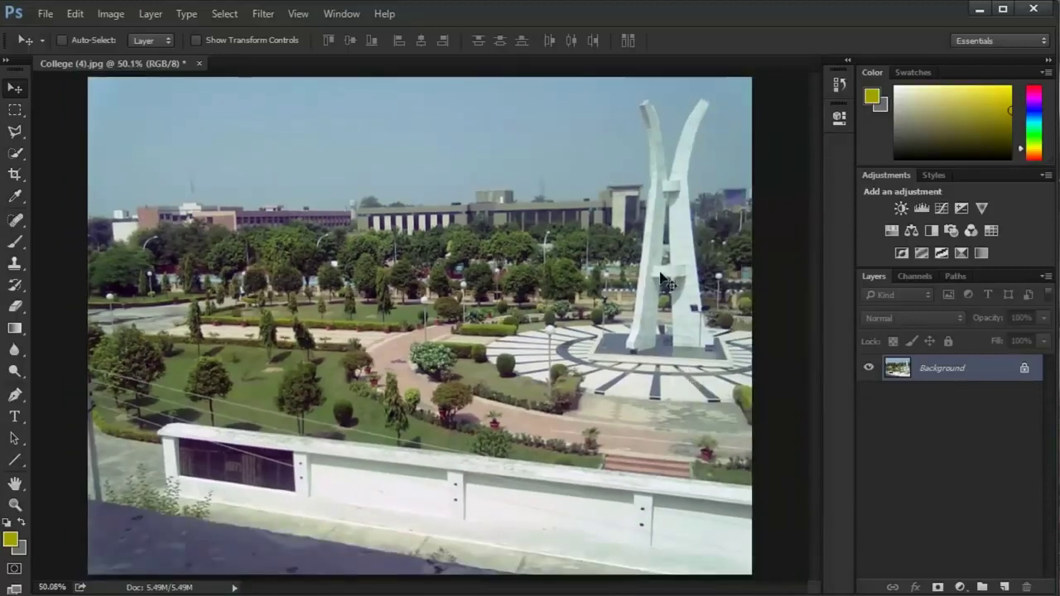
# Step: Apply Auto Contrast to the colour-corrected college photo
pyautogui.click(839, 84)
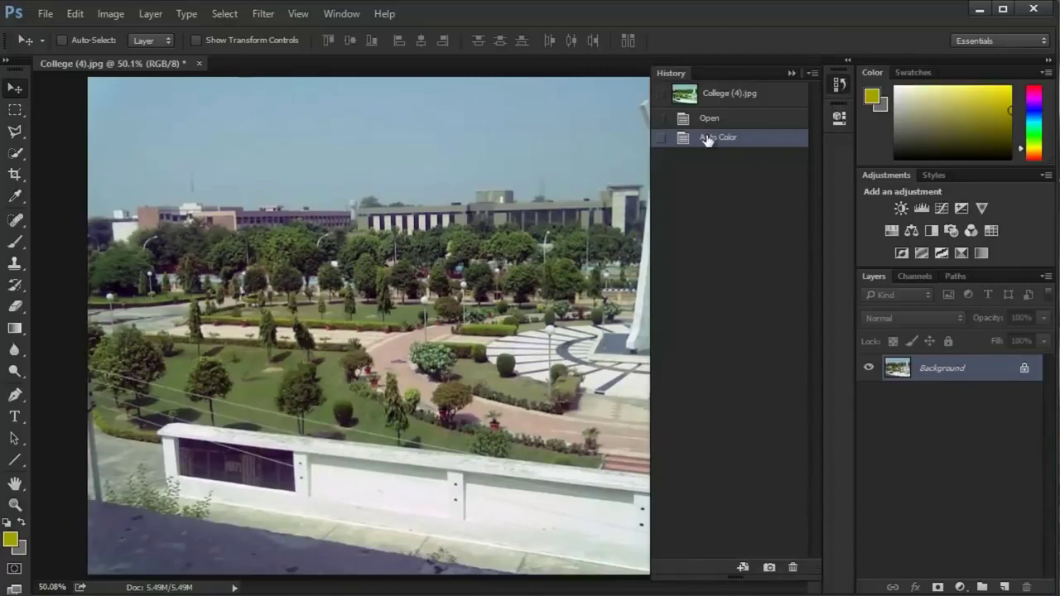
pyautogui.click(74, 14)
pyautogui.click(80, 14)
pyautogui.click(112, 13)
pyautogui.click(140, 97)
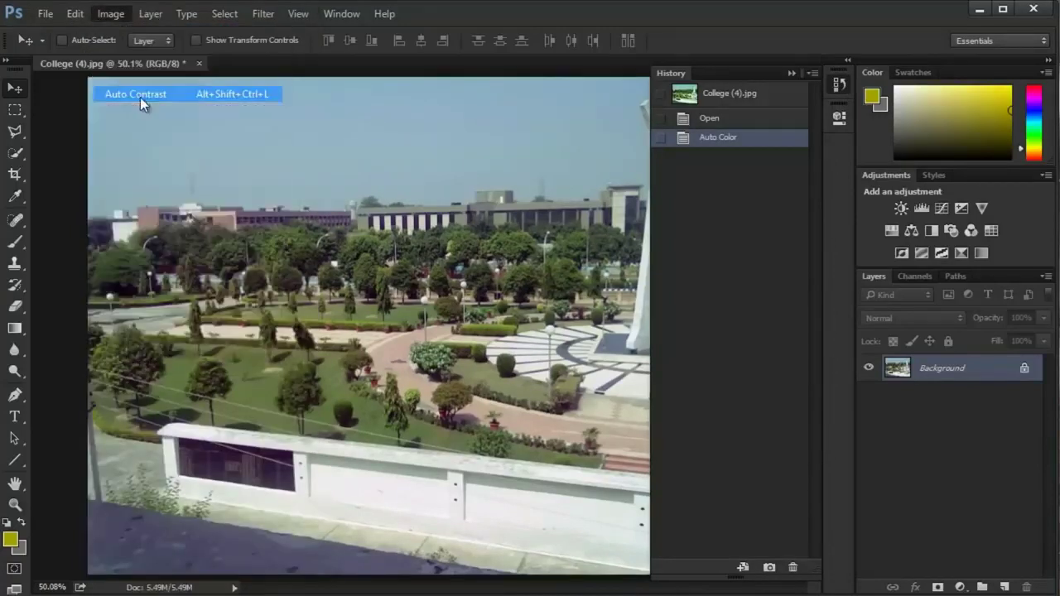
pyautogui.click(838, 83)
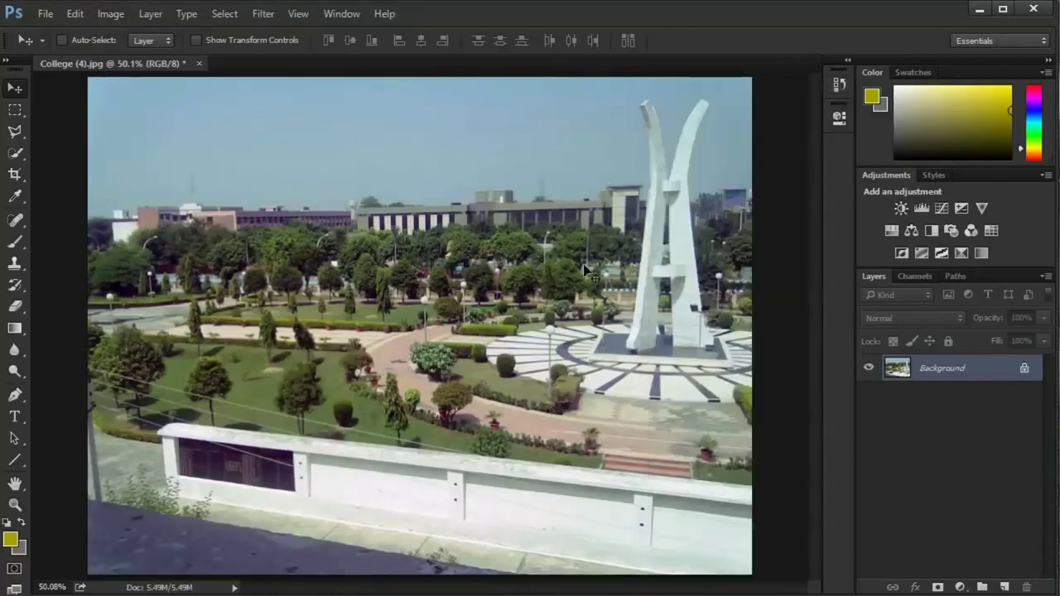
# Step: Compare the Auto Color and Auto Contrast history states on the trees and building at about 130% zoom
pyautogui.click(839, 117)
pyautogui.click(839, 117)
pyautogui.click(839, 84)
pyautogui.click(731, 142)
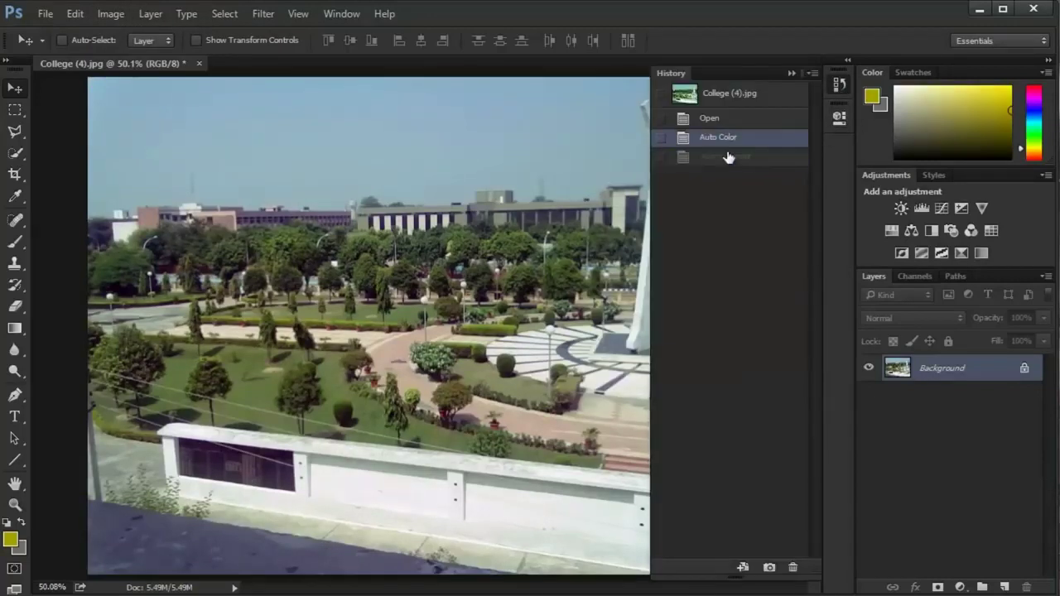
pyautogui.scroll(5, 474, 236)
pyautogui.scroll(1, 475, 236)
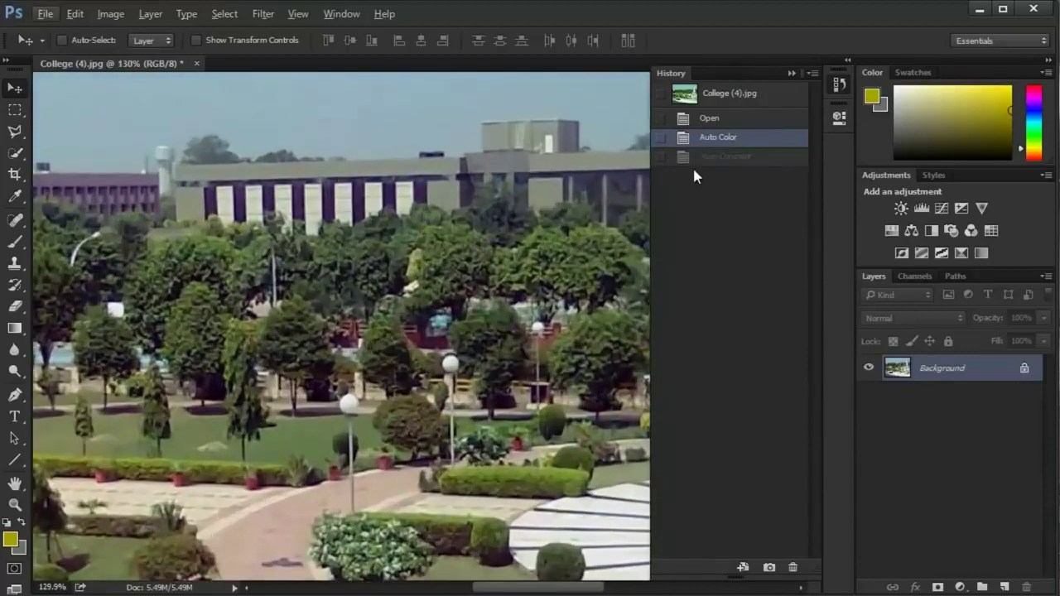
pyautogui.click(711, 158)
pyautogui.click(715, 142)
pyautogui.click(716, 158)
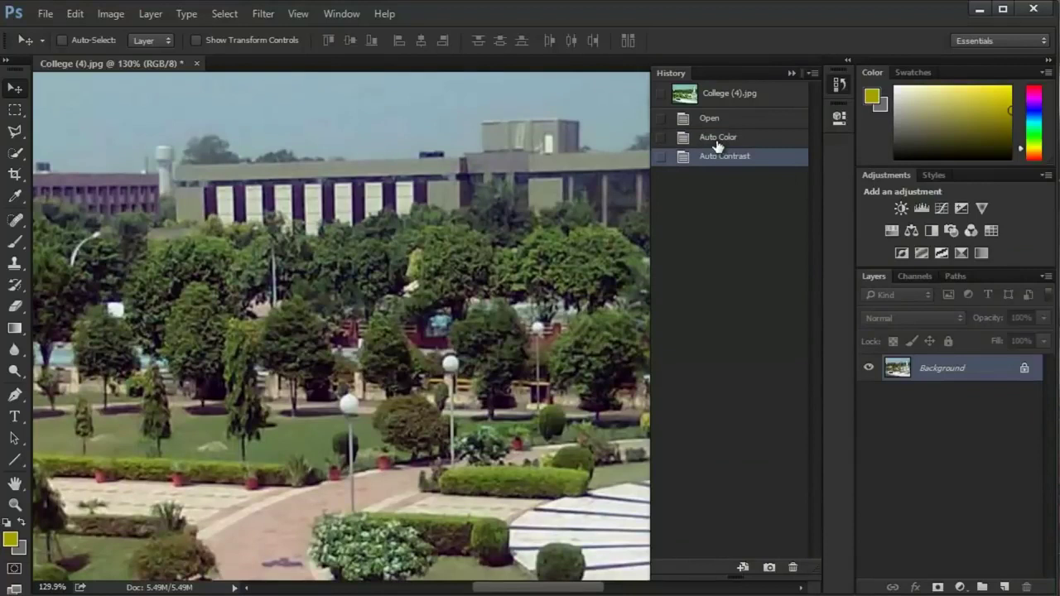
pyautogui.click(717, 146)
pyautogui.click(719, 158)
pyautogui.click(838, 84)
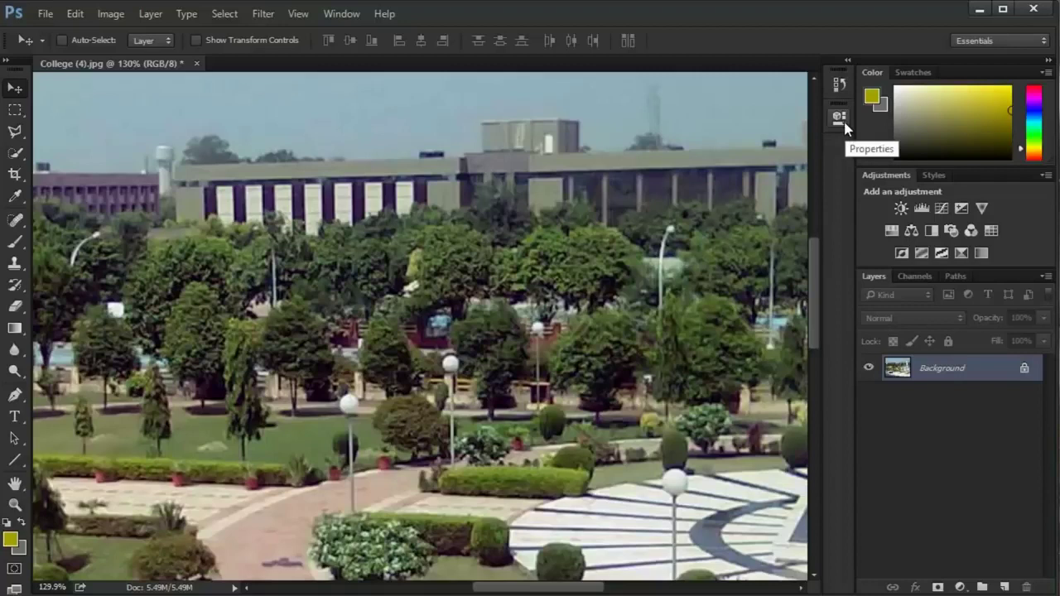
# Step: Recheck the Auto Contrast state against Auto Color in the history, and zoom back out to about 50%
pyautogui.click(839, 117)
pyautogui.click(839, 117)
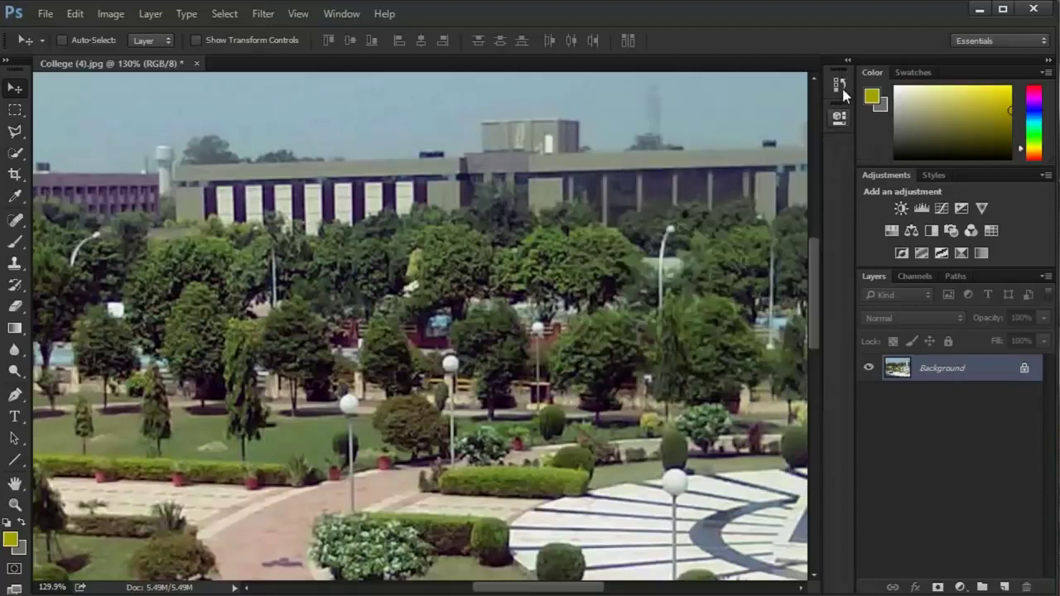
pyautogui.click(839, 84)
pyautogui.click(735, 138)
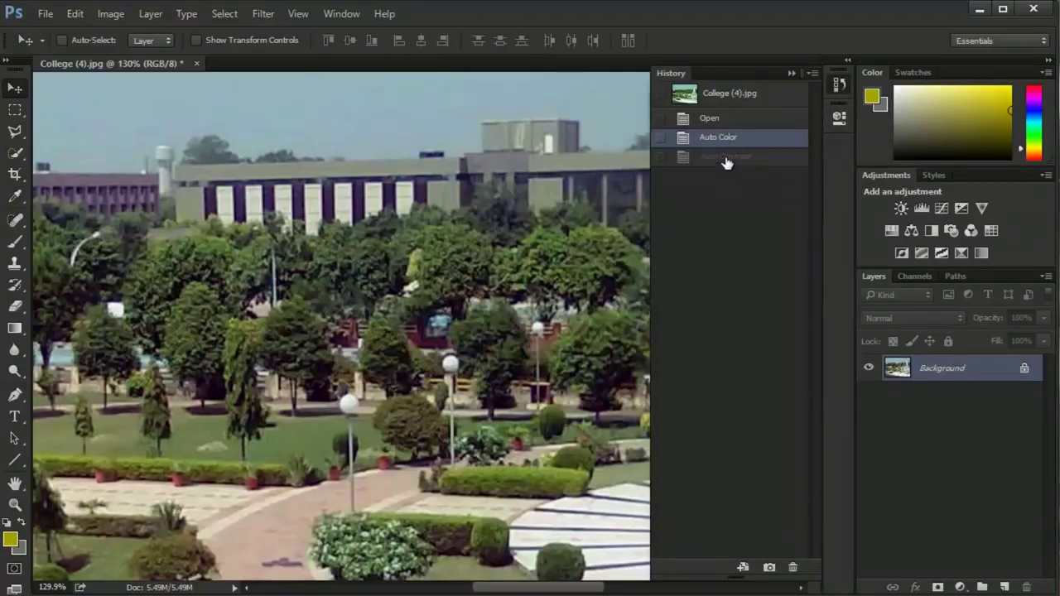
pyautogui.click(727, 157)
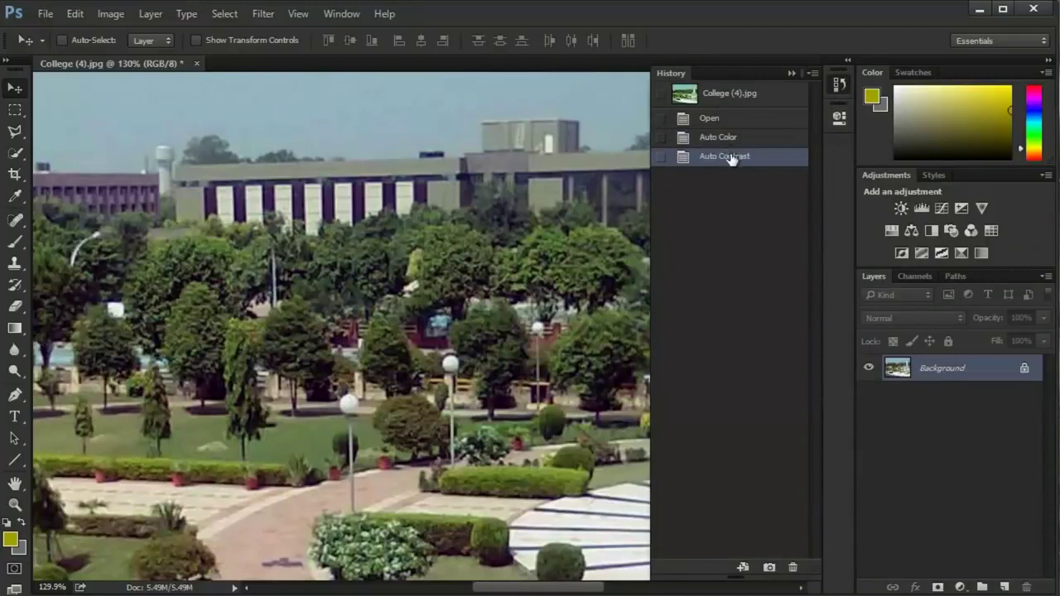
pyautogui.click(729, 141)
pyautogui.click(732, 156)
pyautogui.click(842, 85)
pyautogui.scroll(-2, 567, 225)
pyautogui.scroll(-4, 567, 225)
pyautogui.scroll(-3, 566, 225)
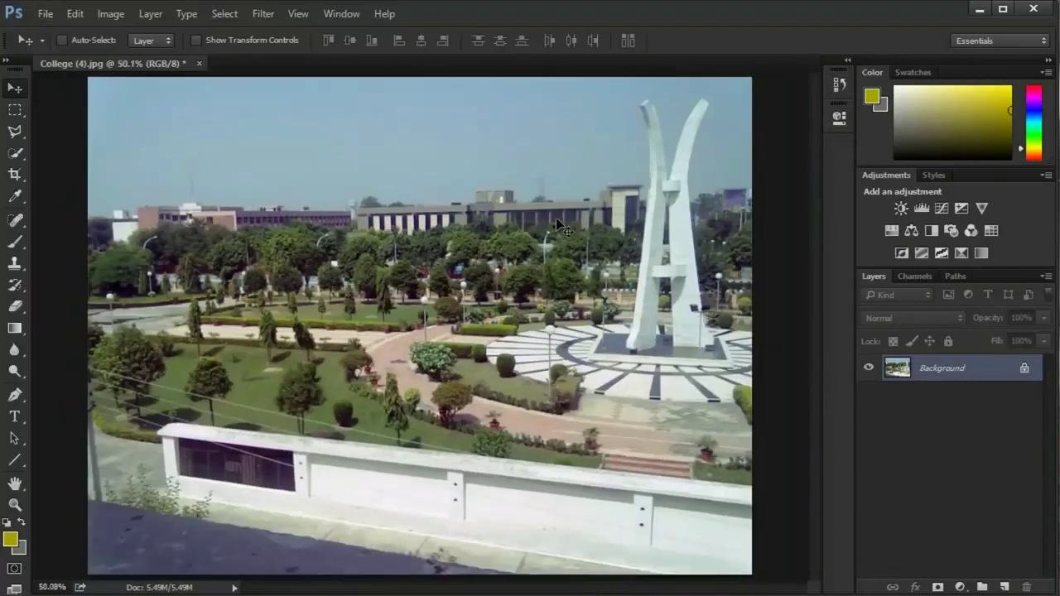
# Step: Apply Auto Tone to the college photo and compare it with the Auto Contrast state in the history
pyautogui.click(110, 13)
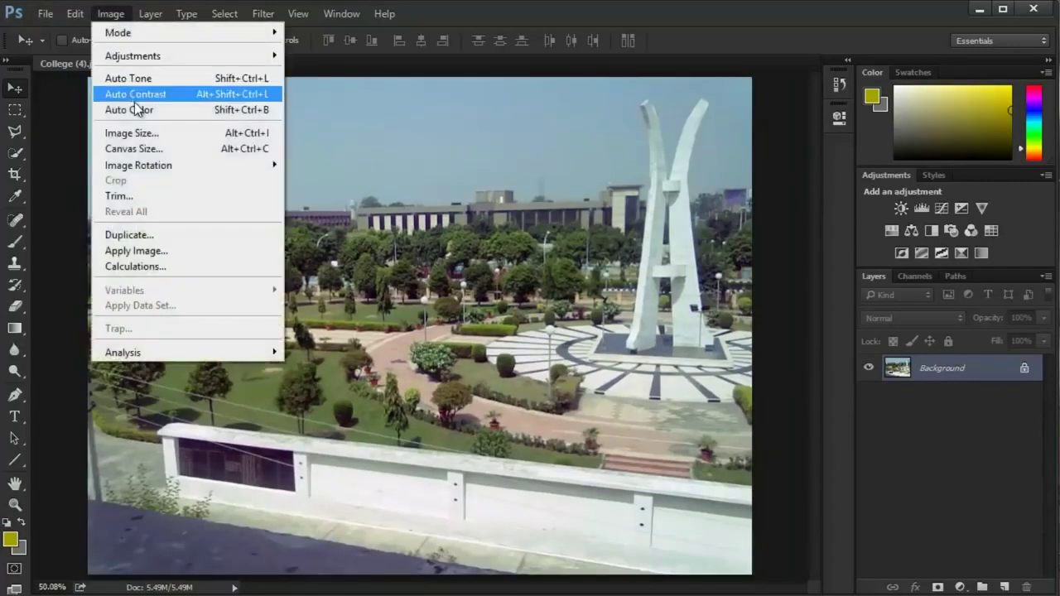
pyautogui.click(138, 81)
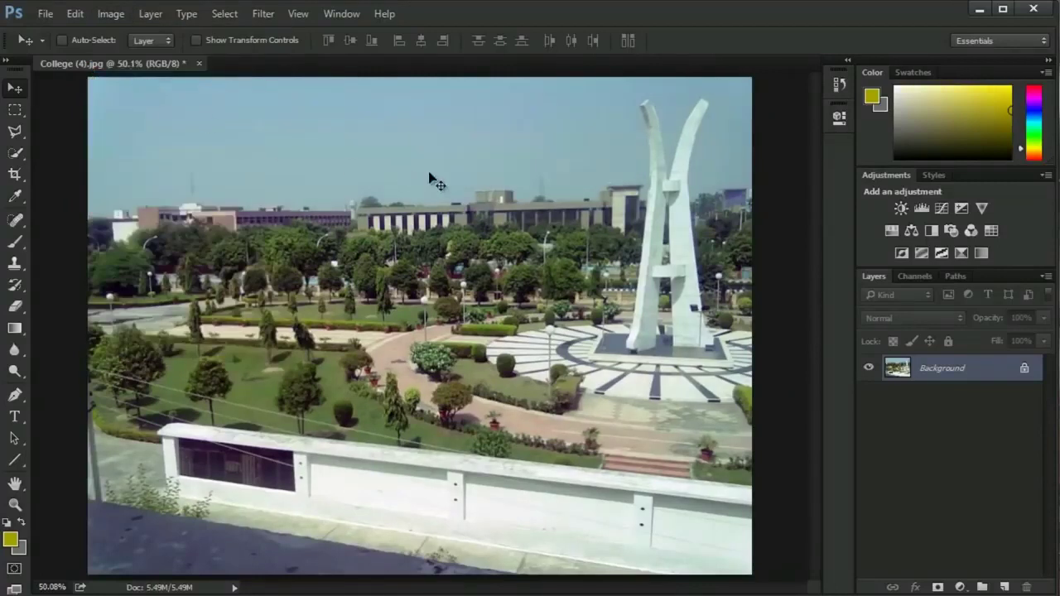
pyautogui.click(839, 83)
pyautogui.click(734, 160)
pyautogui.click(736, 175)
pyautogui.click(734, 161)
pyautogui.click(727, 178)
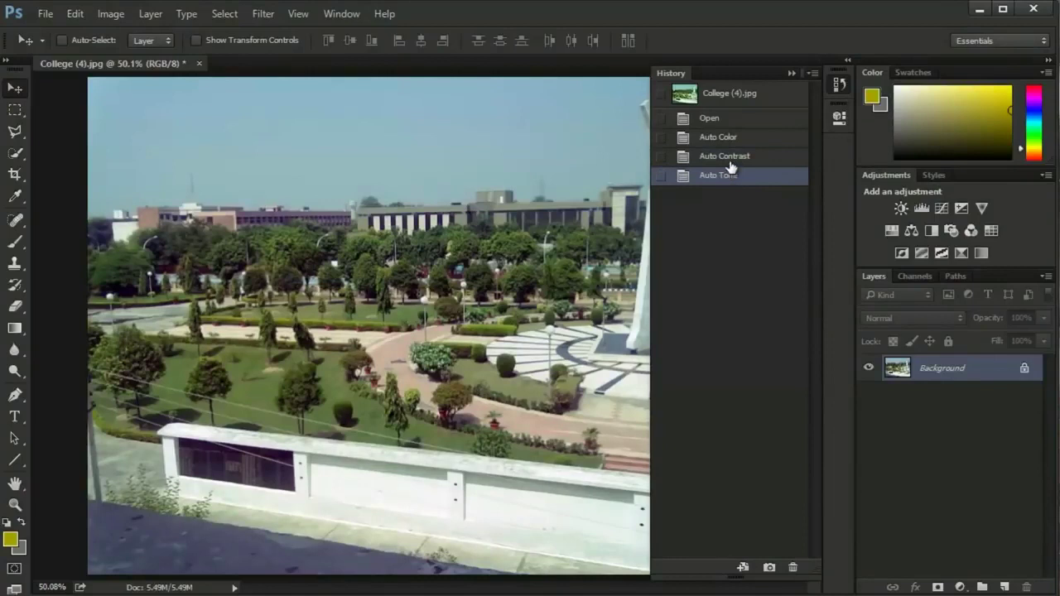
# Step: Examine the Auto Tone effect up to about 130% zoom by alternating between the Auto Contrast and Auto Tone history states
pyautogui.click(732, 160)
pyautogui.click(729, 176)
pyautogui.click(744, 158)
pyautogui.click(732, 178)
pyautogui.scroll(5, 565, 211)
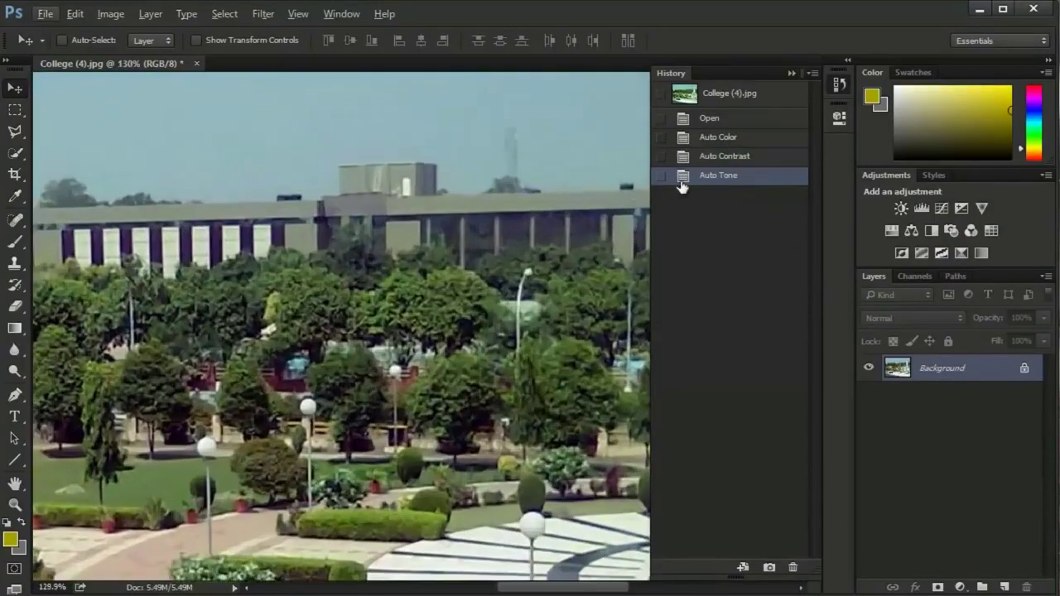
pyautogui.click(714, 161)
pyautogui.click(717, 174)
pyautogui.click(717, 159)
pyautogui.click(725, 176)
pyautogui.click(725, 158)
pyautogui.click(732, 176)
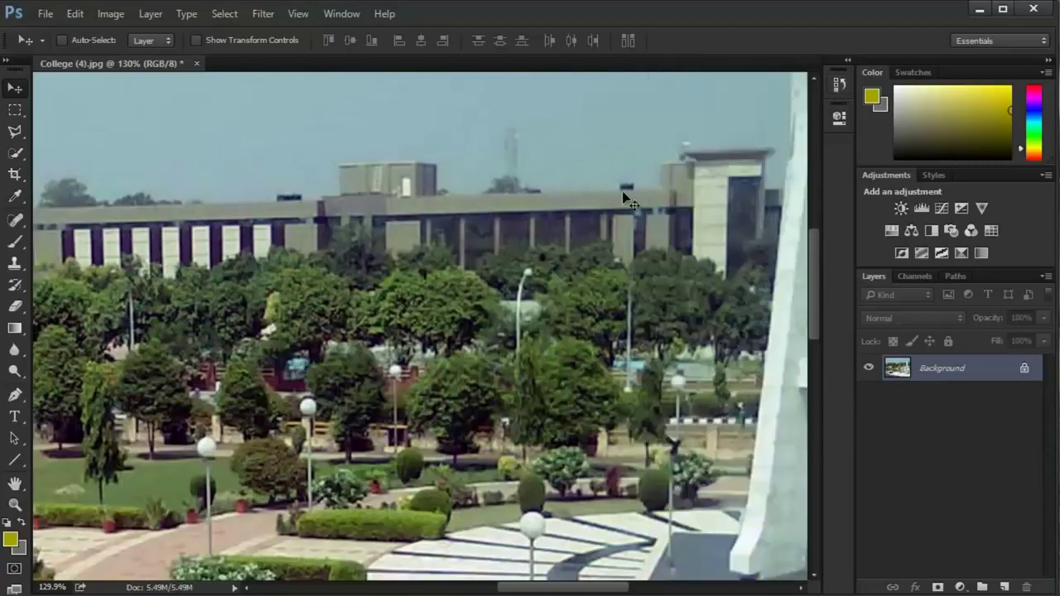
# Step: Try brightening the college photo with a Curves adjustment layer raised in the upper tones, and delete that layer
pyautogui.hotkey('ctrl', '0')
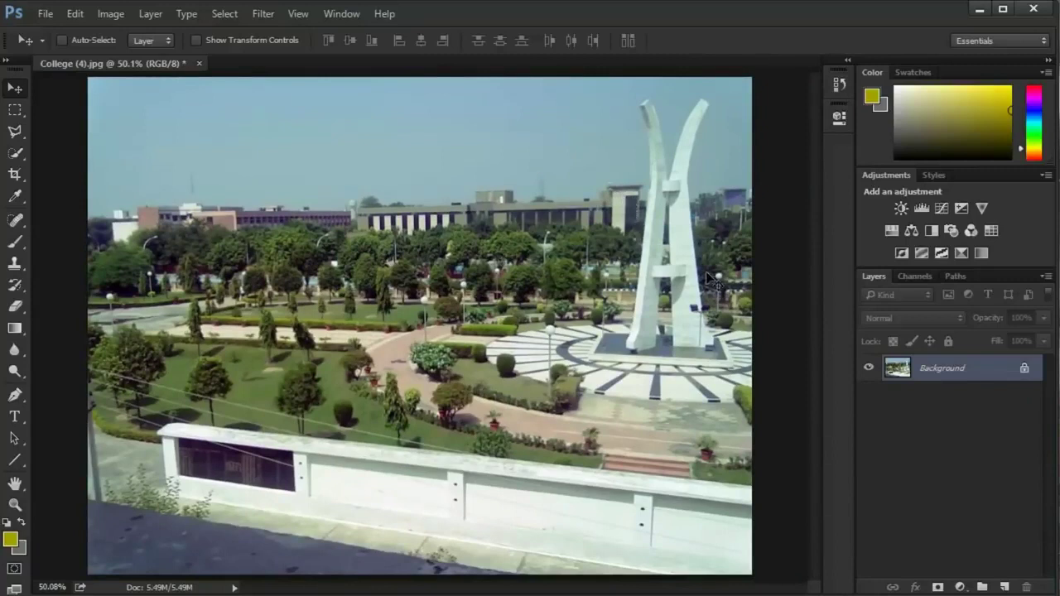
pyautogui.click(941, 207)
pyautogui.moveTo(745, 243)
pyautogui.mouseDown()
pyautogui.moveTo(745, 218)
pyautogui.moveTo(752, 228)
pyautogui.mouseUp()
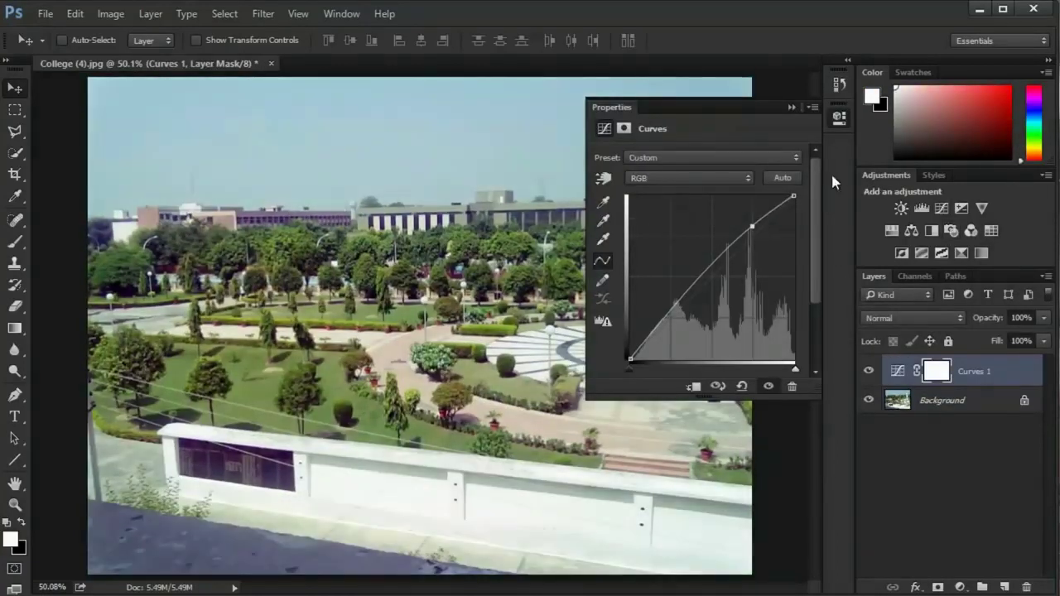
pyautogui.click(839, 118)
pyautogui.moveTo(975, 377); pyautogui.dragTo(1027, 586)
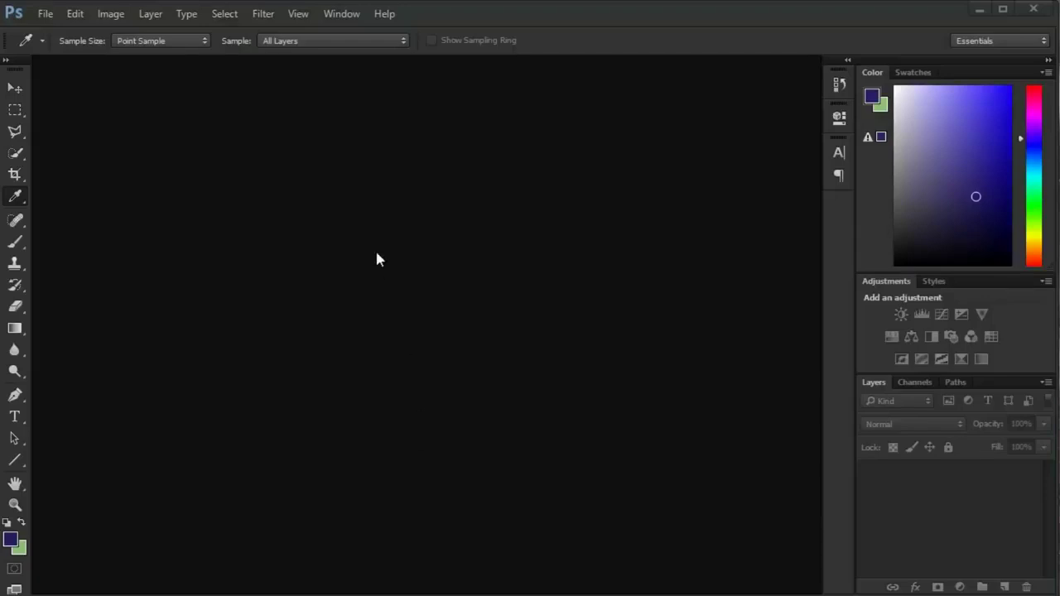
# Step: Look over the main menus and compare the options of the Spot Healing Brush, Crop, Pen and Move tools
pyautogui.click(45, 14)
pyautogui.click(384, 14)
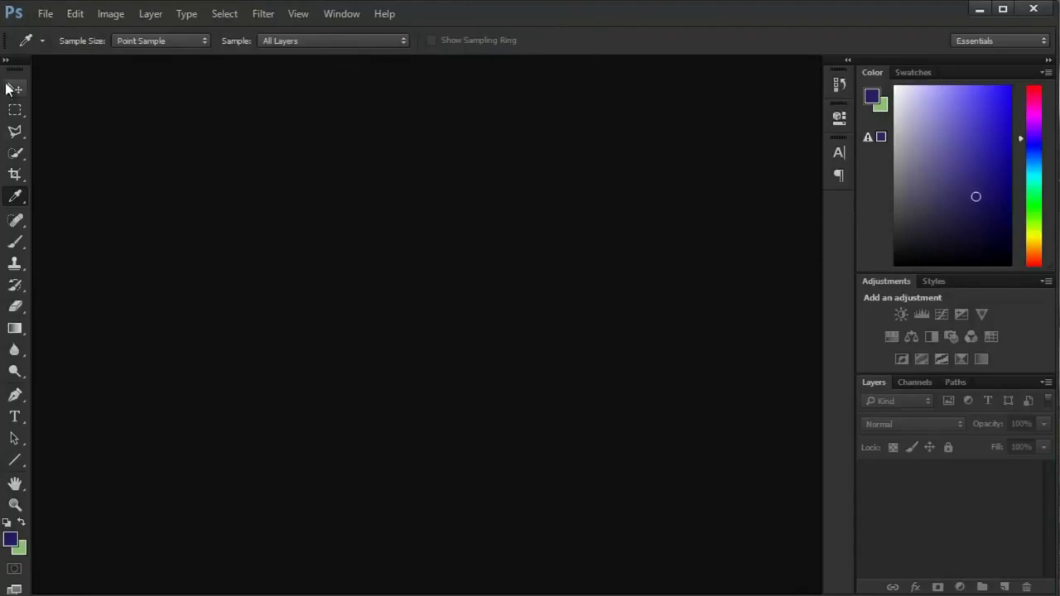
pyautogui.moveTo(15, 68)
pyautogui.mouseDown()
pyautogui.moveTo(94, 81)
pyautogui.moveTo(36, 83)
pyautogui.moveTo(1, 68)
pyautogui.moveTo(11, 76)
pyautogui.mouseUp()
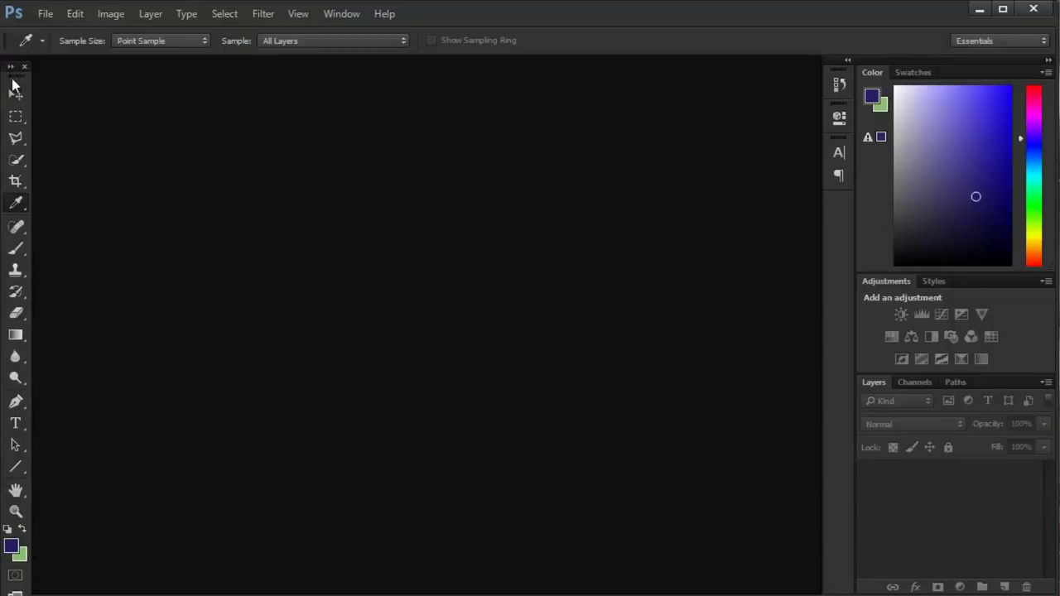
pyautogui.click(15, 226)
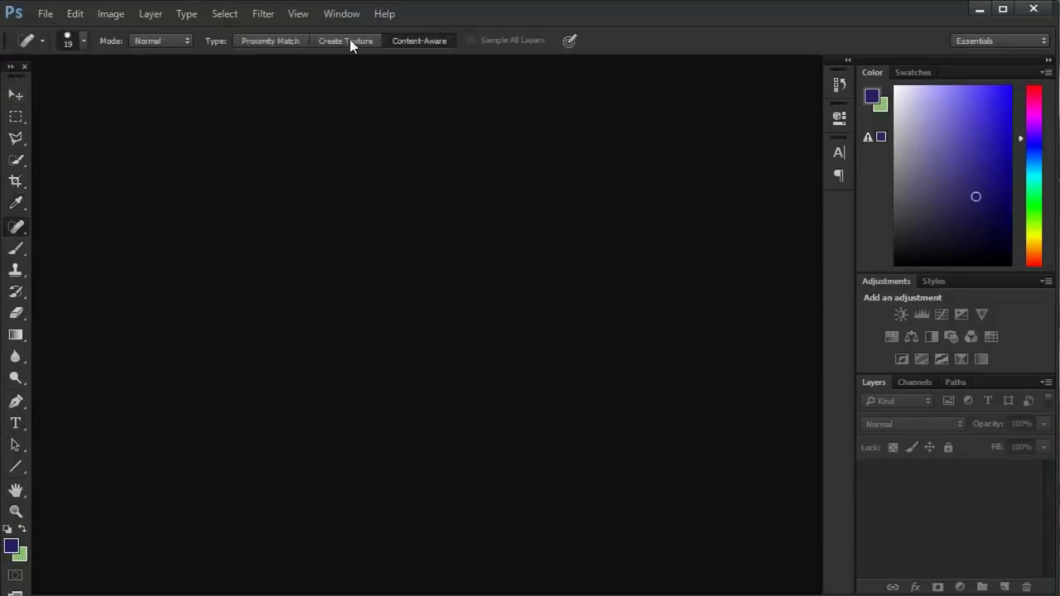
pyautogui.click(11, 186)
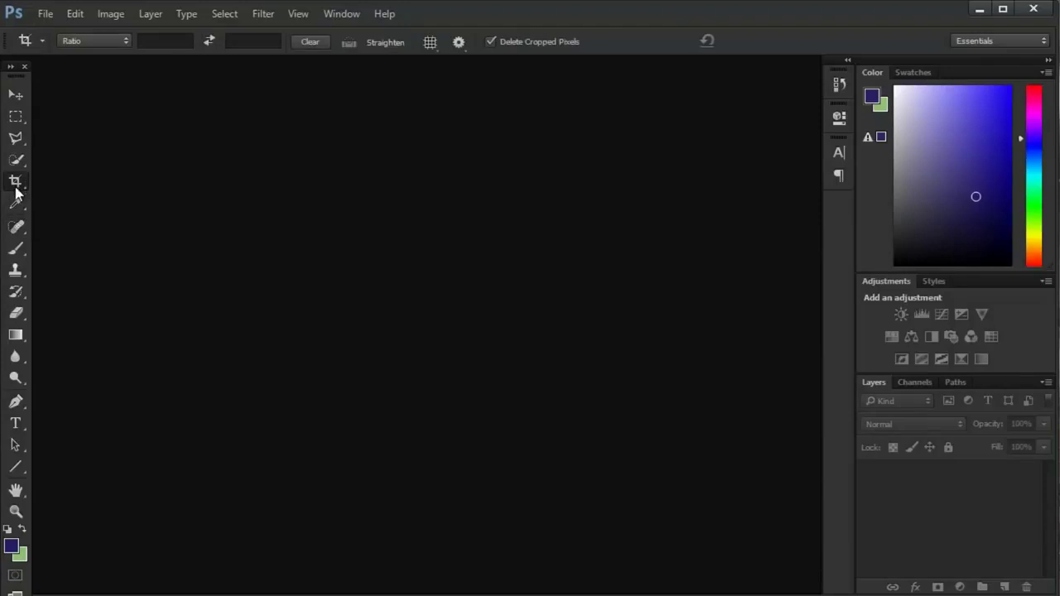
pyautogui.click(16, 96)
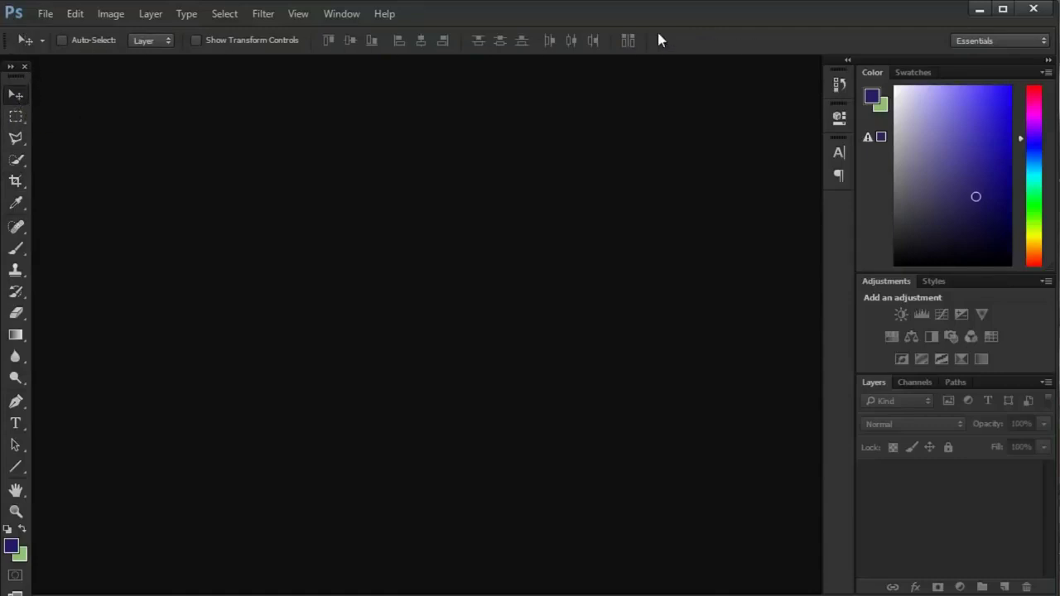
pyautogui.click(16, 402)
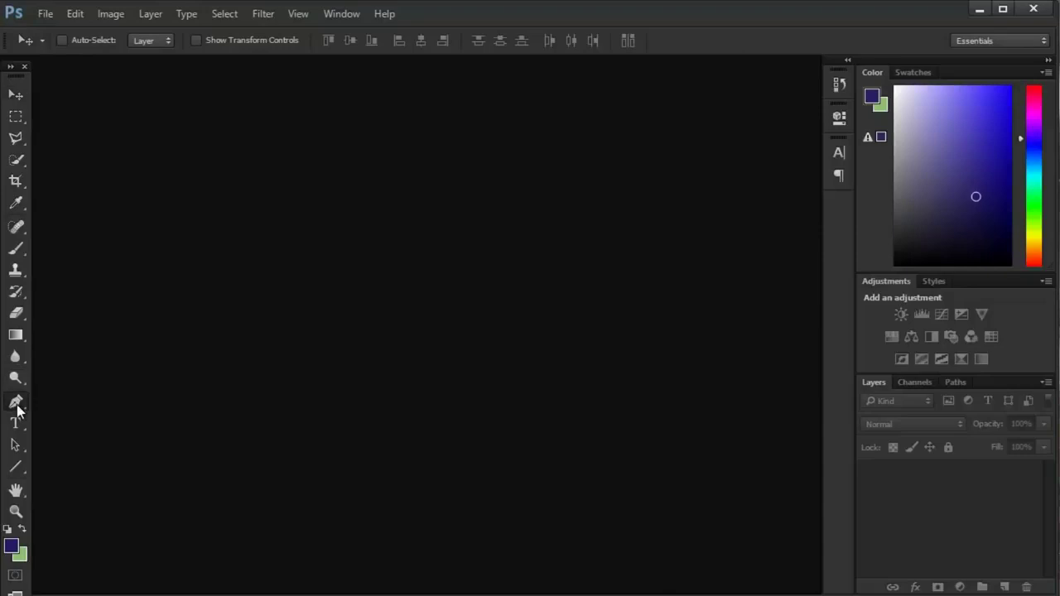
pyautogui.click(23, 97)
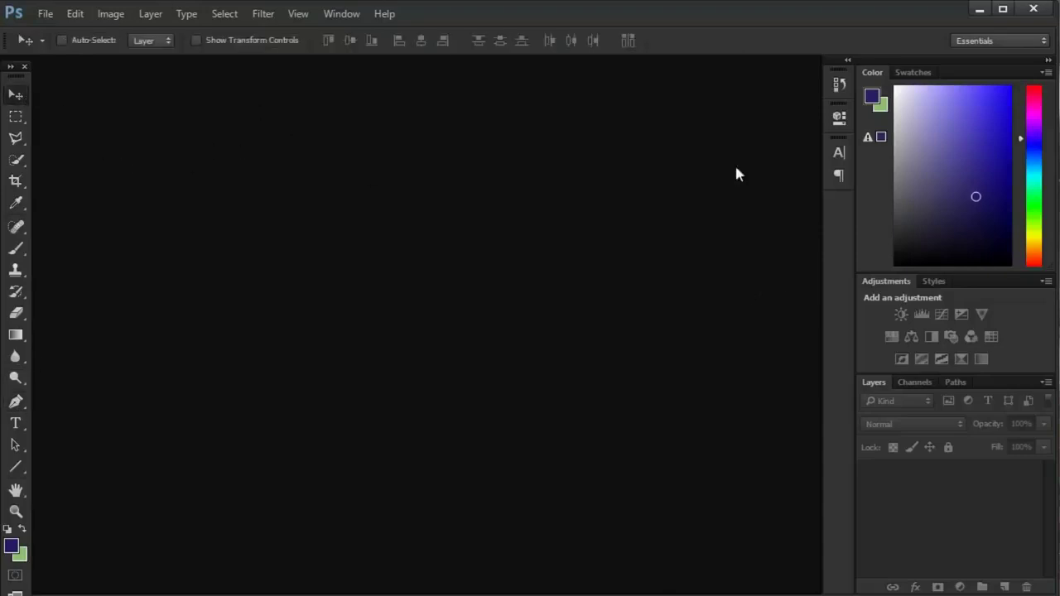
# Step: Pick a brighter blue foreground color, change it to white, and set the background color to black
pyautogui.click(915, 73)
pyautogui.click(873, 73)
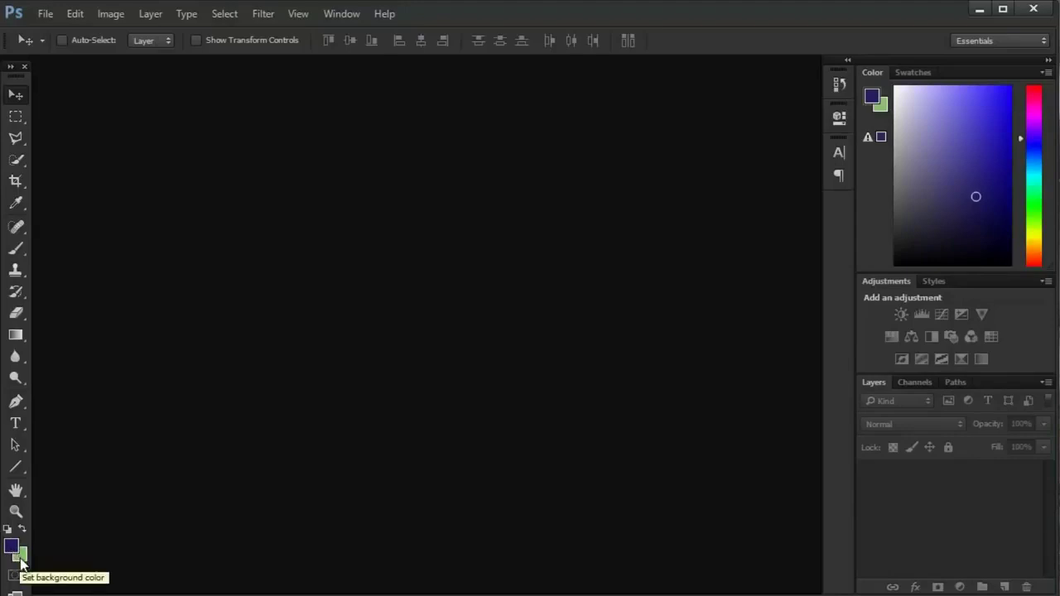
pyautogui.click(945, 117)
pyautogui.click(981, 116)
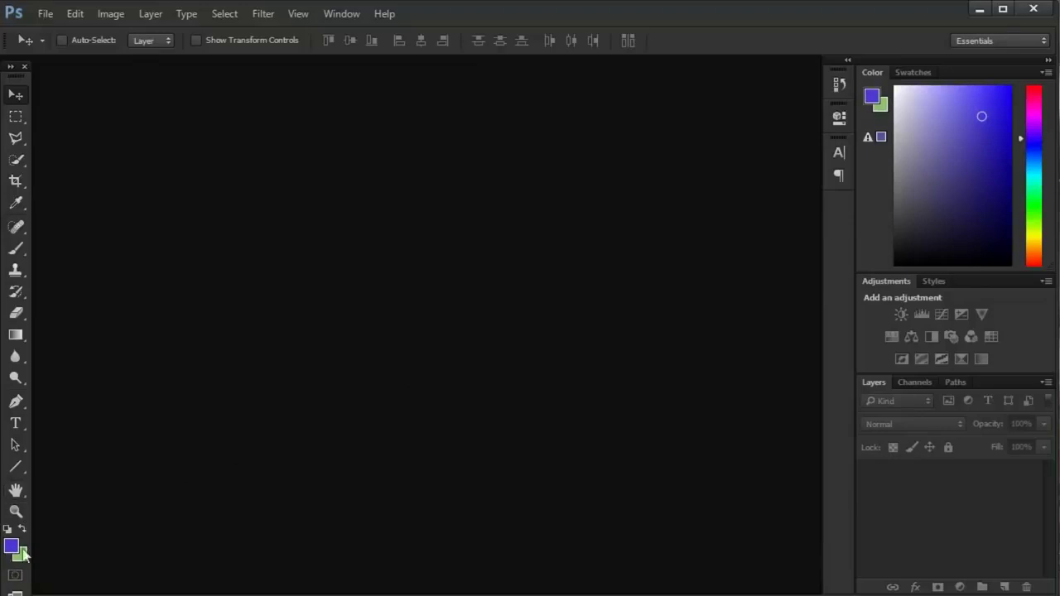
pyautogui.moveTo(996, 141)
pyautogui.mouseDown()
pyautogui.moveTo(990, 228)
pyautogui.moveTo(930, 139)
pyautogui.moveTo(971, 220)
pyautogui.moveTo(893, 83)
pyautogui.mouseUp()
pyautogui.click(882, 106)
pyautogui.moveTo(901, 120)
pyautogui.mouseDown()
pyautogui.moveTo(955, 108)
pyautogui.moveTo(984, 240)
pyautogui.moveTo(1005, 215)
pyautogui.moveTo(966, 131)
pyautogui.moveTo(1011, 264)
pyautogui.moveTo(1043, 287)
pyautogui.mouseUp()
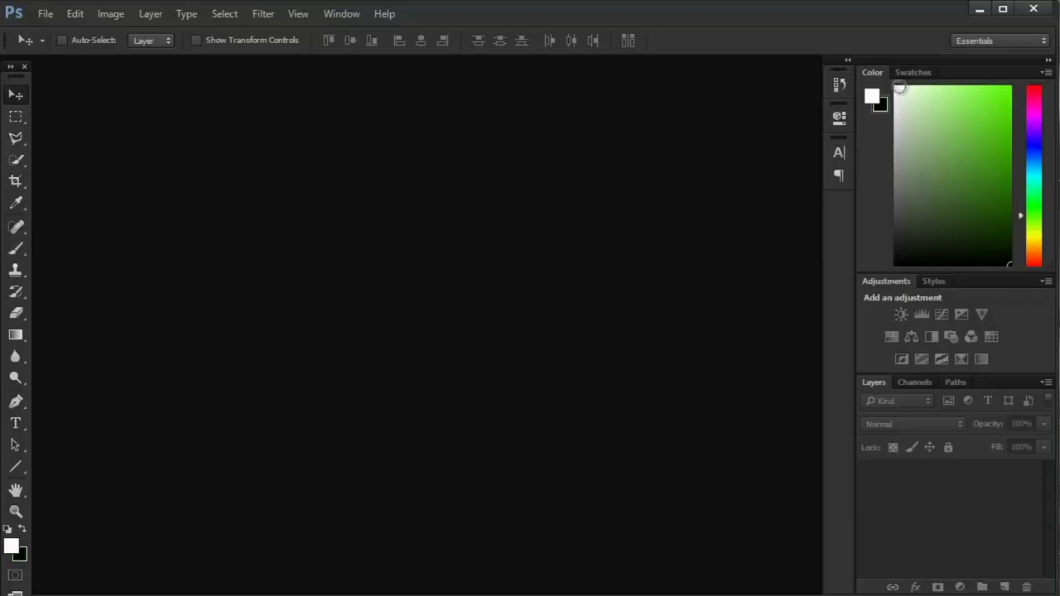
# Step: Try several swatches for the background color and set it to gray
pyautogui.click(914, 74)
pyautogui.click(909, 114)
pyautogui.click(940, 115)
pyautogui.click(979, 124)
pyautogui.click(931, 107)
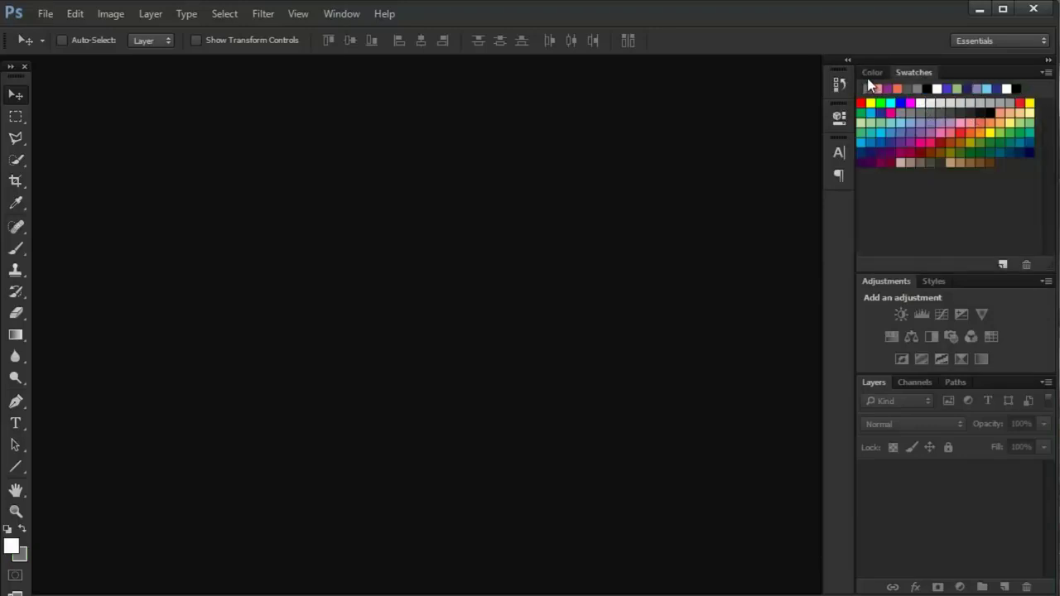
# Step: Make the foreground color active and set it to a dark yellow swatch
pyautogui.click(872, 72)
pyautogui.click(872, 97)
pyautogui.click(913, 72)
pyautogui.click(929, 142)
pyautogui.click(970, 142)
pyautogui.click(881, 73)
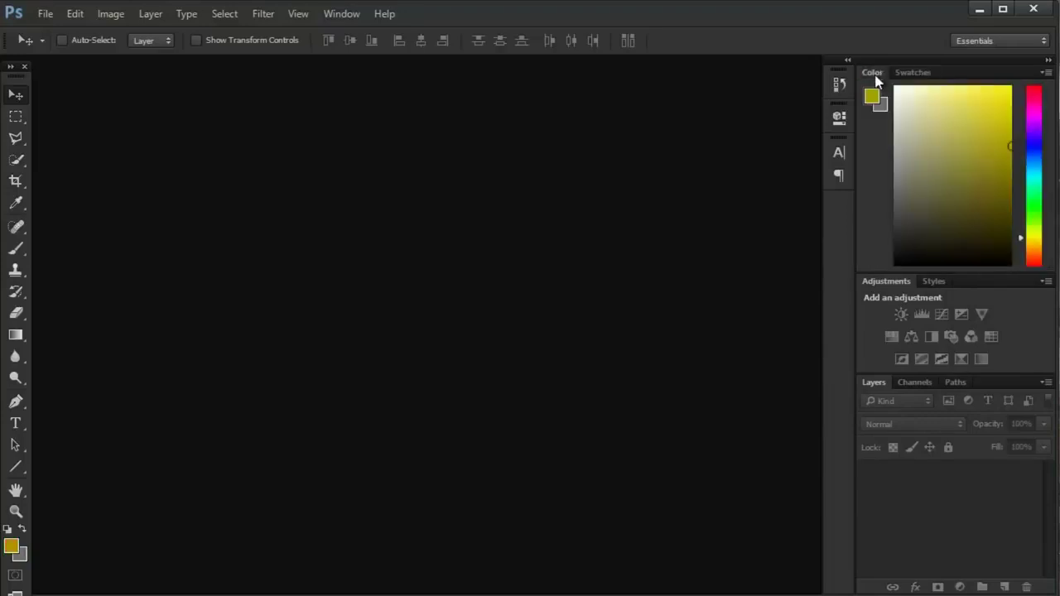
# Step: Look at the Styles and Channels panels beside Adjustments and Layers, and at the available image commands
pyautogui.click(934, 281)
pyautogui.click(886, 281)
pyautogui.click(914, 383)
pyautogui.click(872, 385)
pyautogui.click(112, 15)
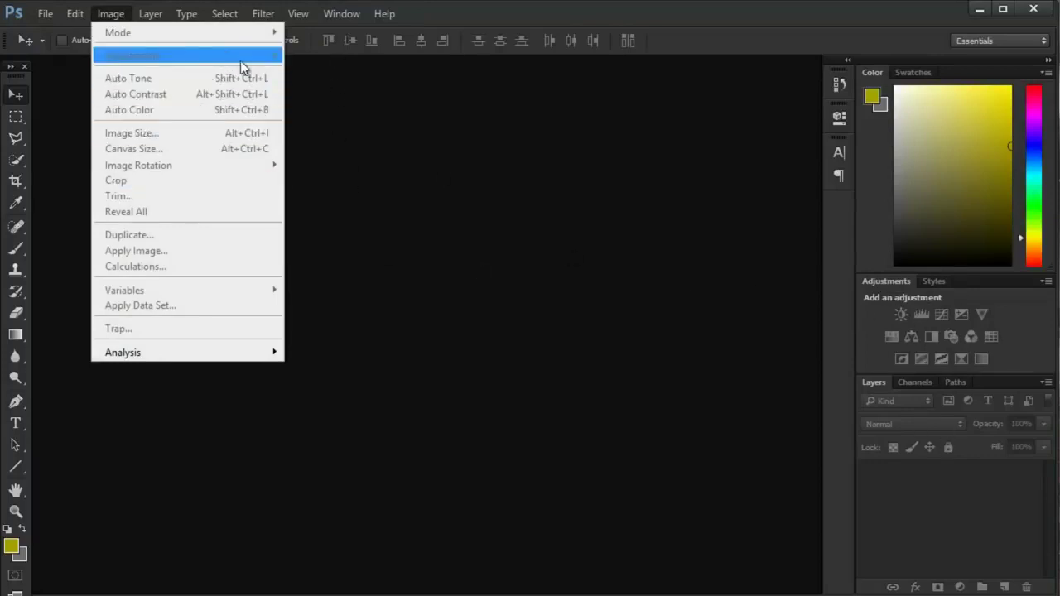
pyautogui.click(752, 290)
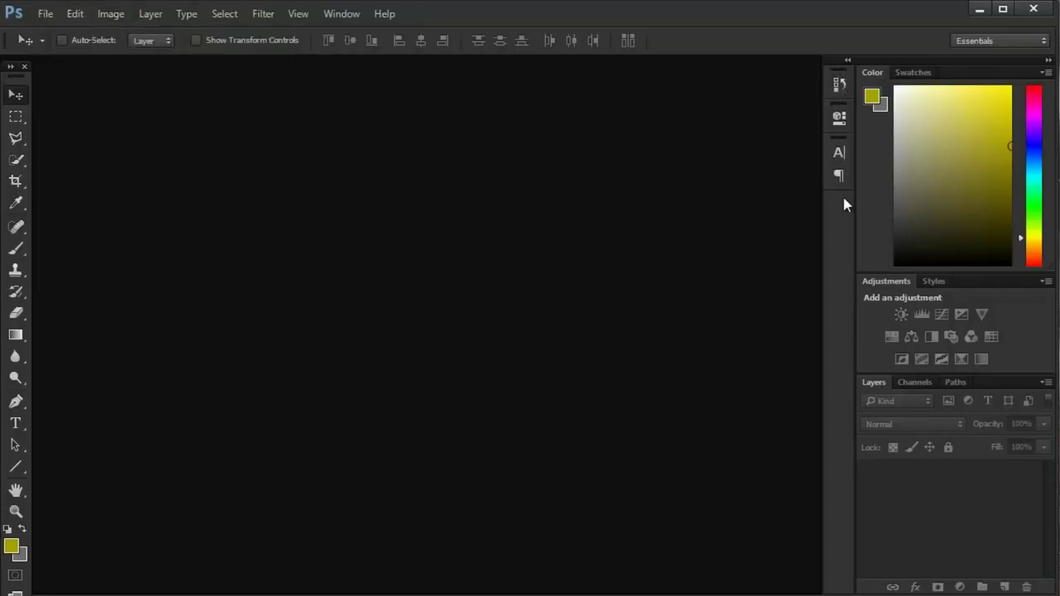
# Step: Expand and collapse the Paragraph, Character and Properties panels in turn to see their contents
pyautogui.click(839, 179)
pyautogui.click(839, 175)
pyautogui.click(839, 154)
pyautogui.click(840, 157)
pyautogui.click(839, 119)
pyautogui.click(839, 118)
# Step: Close the Paragraph panel and collapse the Character panel to its icon
pyautogui.rightClick(838, 177)
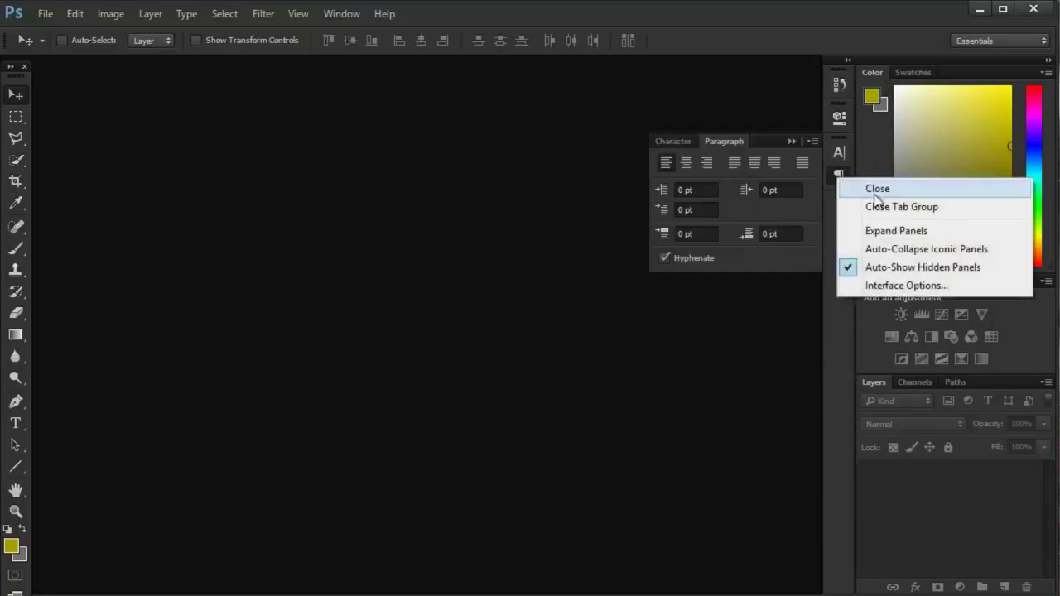
pyautogui.click(894, 188)
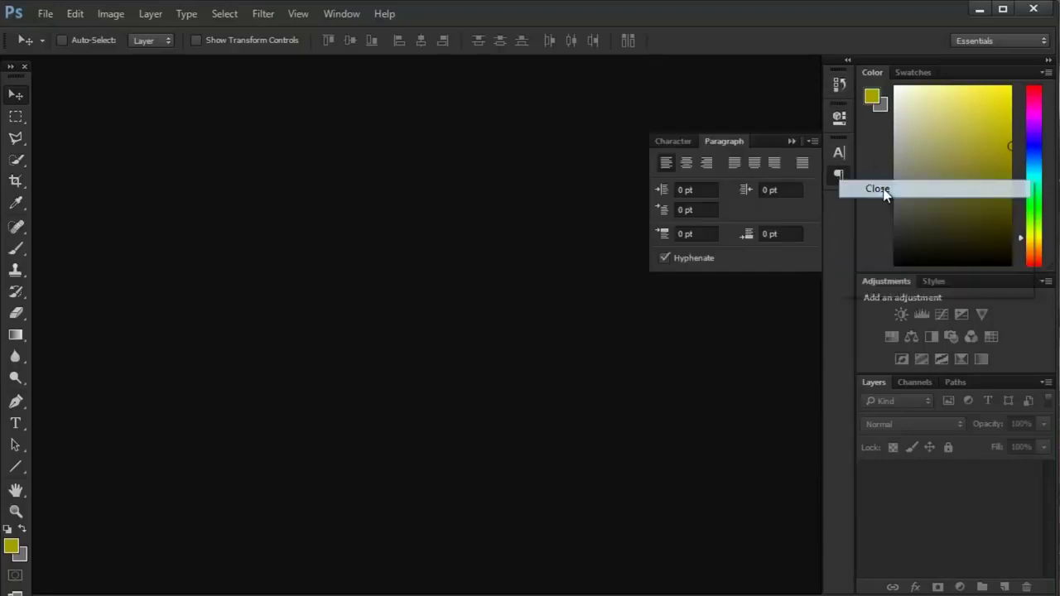
pyautogui.click(836, 153)
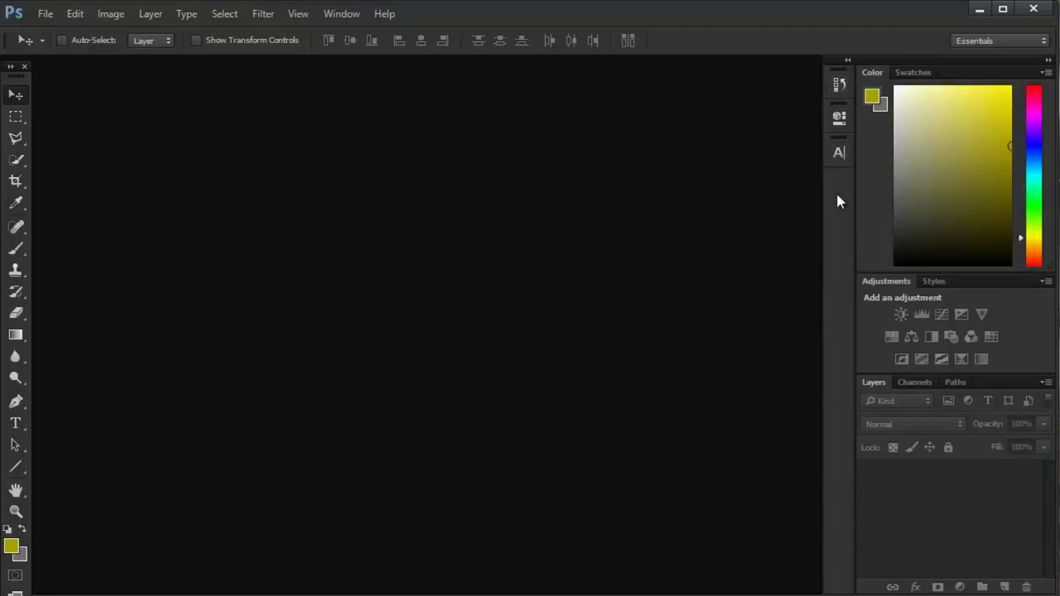
# Step: Show the Paragraph Styles panel and close it again
pyautogui.click(341, 13)
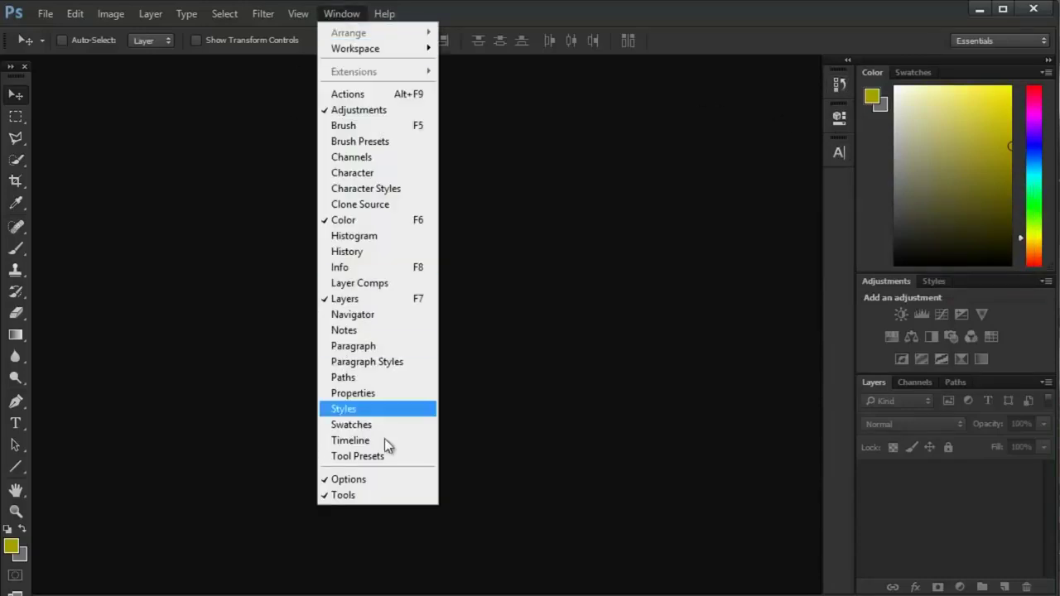
pyautogui.click(366, 362)
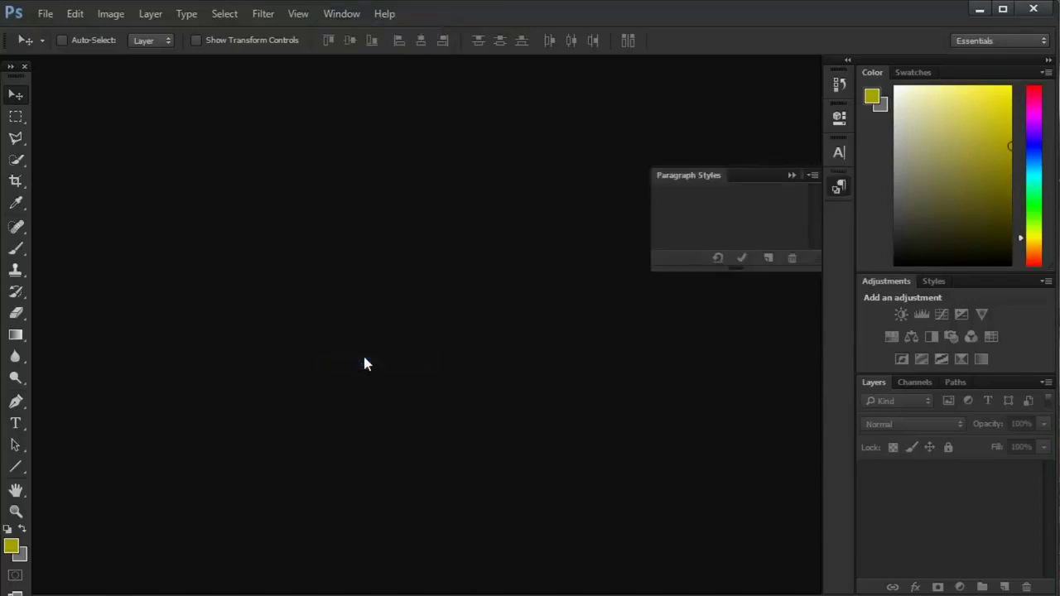
pyautogui.click(836, 187)
pyautogui.rightClick(842, 192)
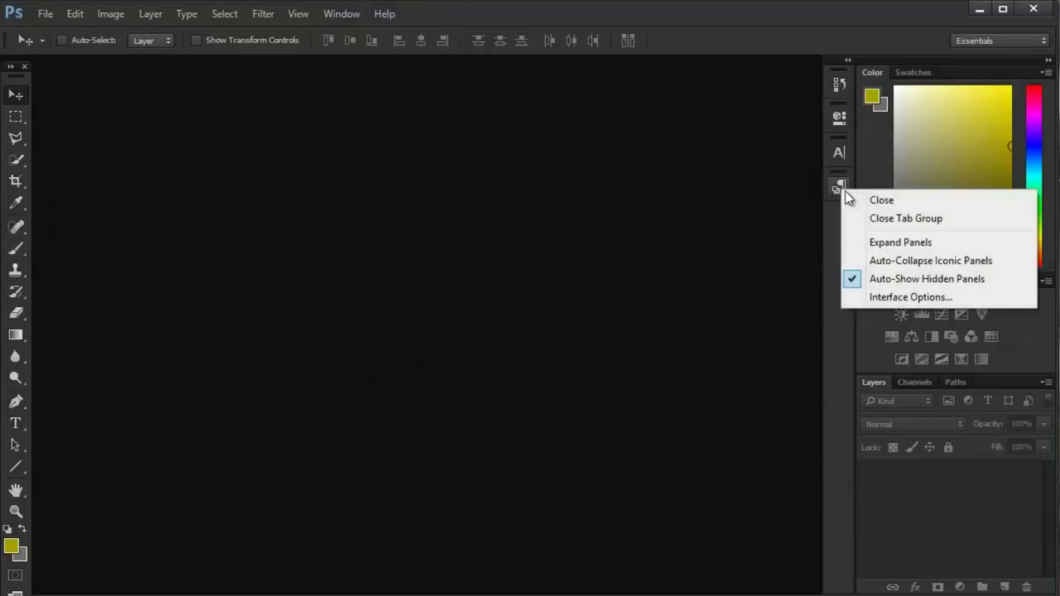
pyautogui.click(853, 199)
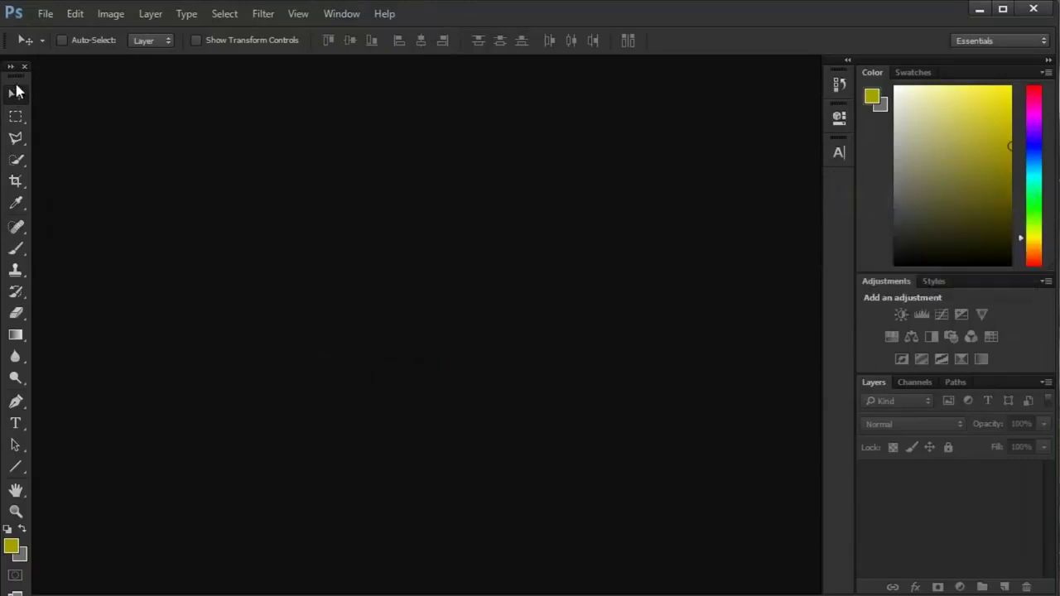
# Step: Float the toolbar over the work area, group the History and Properties panels, and dock the toolbar back
pyautogui.moveTo(20, 73); pyautogui.dragTo(345, 122)
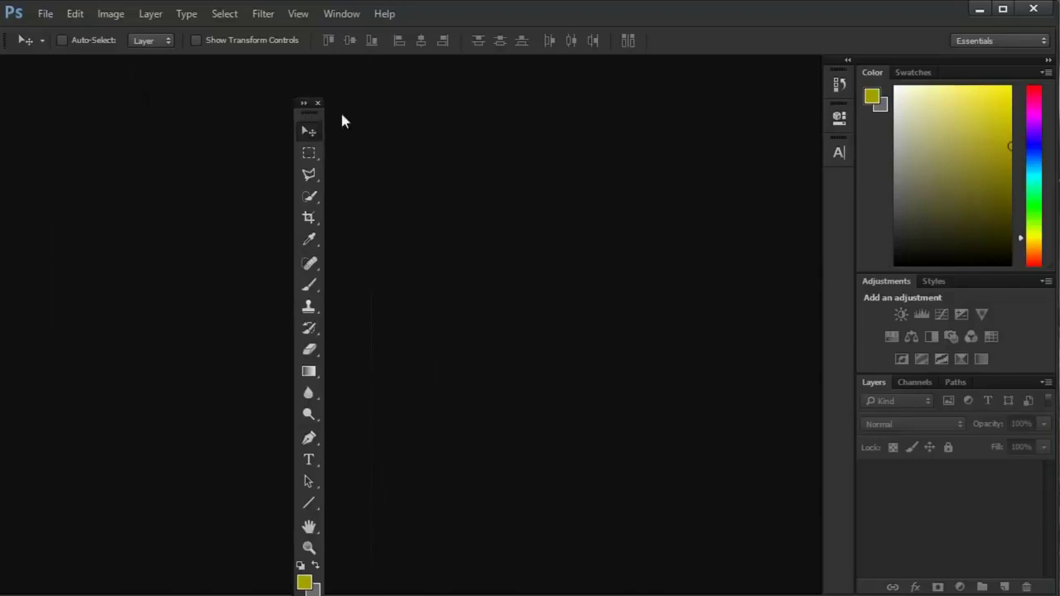
pyautogui.click(839, 84)
pyautogui.click(839, 85)
pyautogui.moveTo(839, 85)
pyautogui.mouseDown()
pyautogui.moveTo(635, 132)
pyautogui.moveTo(731, 211)
pyautogui.moveTo(790, 111)
pyautogui.moveTo(817, 83)
pyautogui.moveTo(842, 86)
pyautogui.mouseUp()
pyautogui.moveTo(301, 114); pyautogui.dragTo(8, 73)
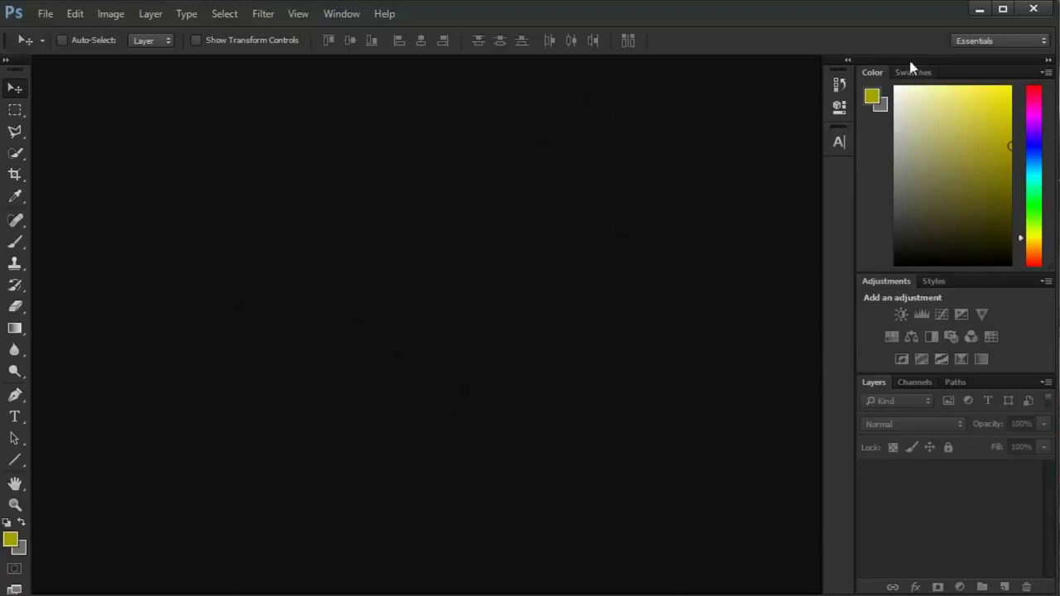
# Step: Reselect the Essentials workspace and switch to the Painting workspace
pyautogui.click(992, 38)
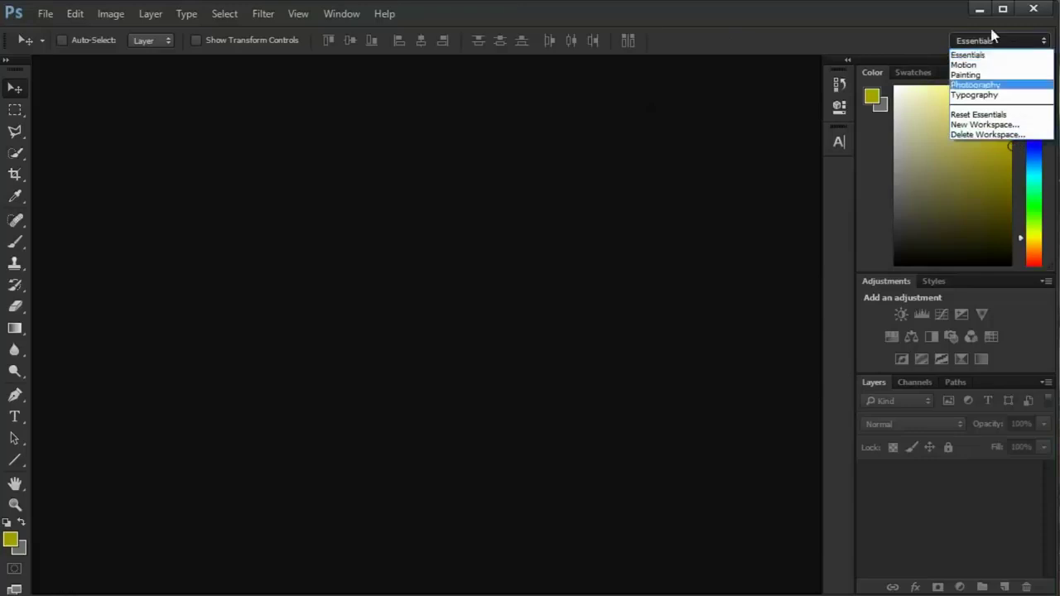
pyautogui.click(977, 54)
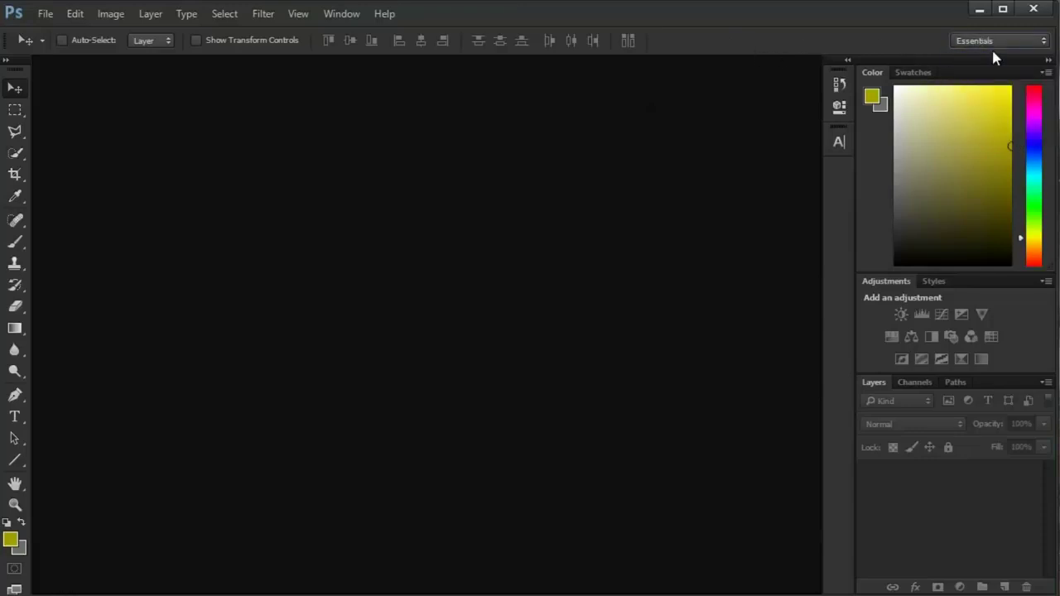
pyautogui.click(975, 43)
pyautogui.click(986, 70)
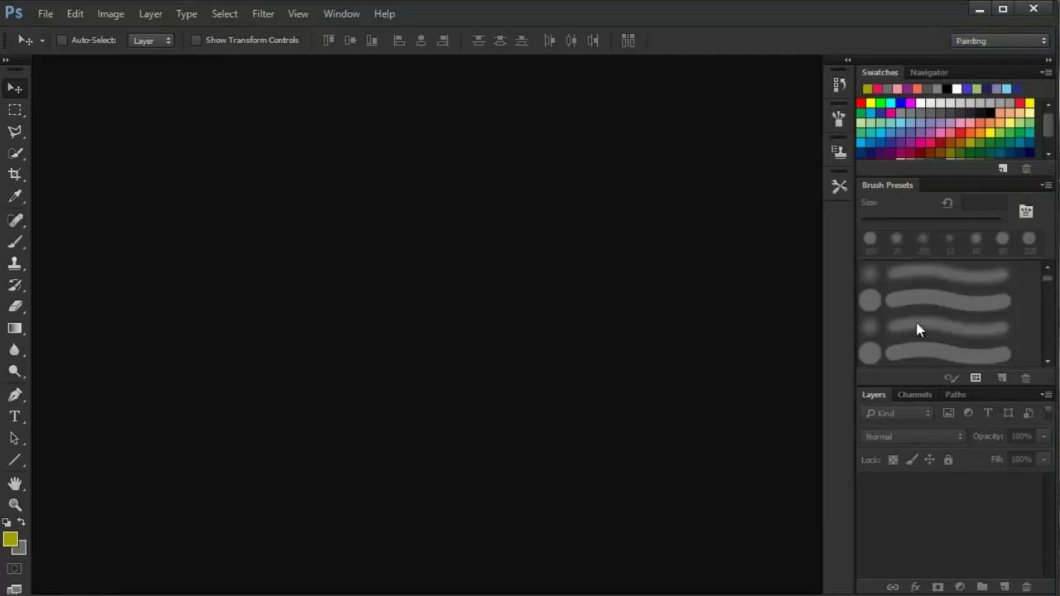
# Step: Switch to the Typography workspace and look at its Paragraph and Character Styles panels
pyautogui.click(952, 42)
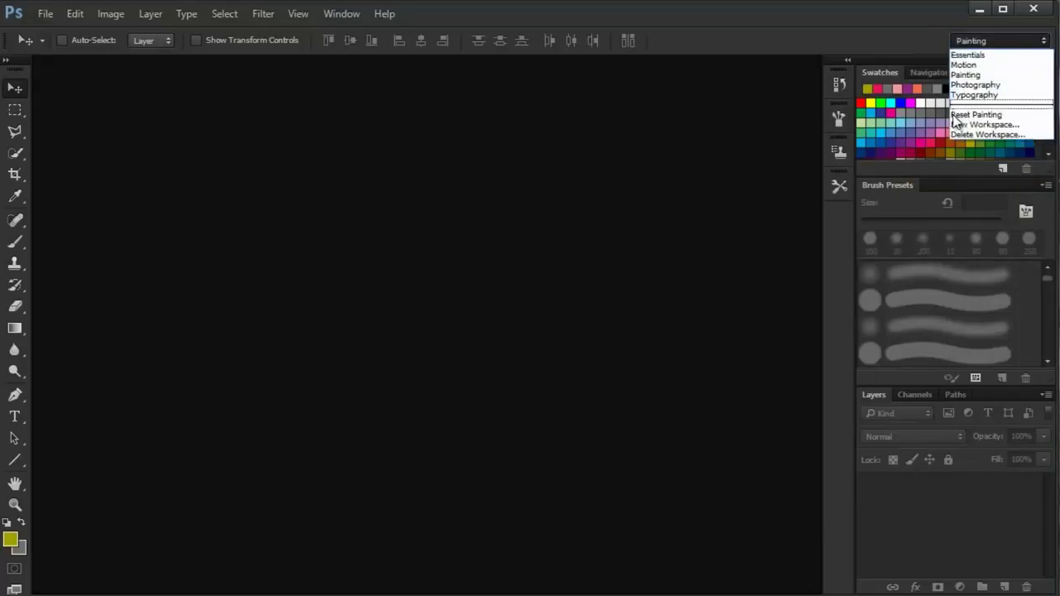
pyautogui.click(973, 94)
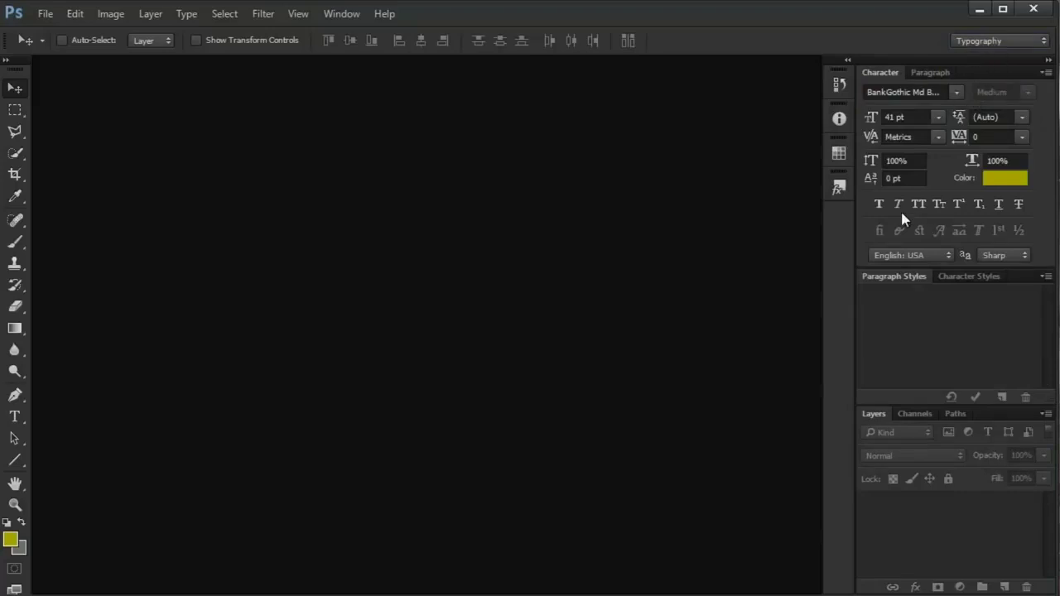
pyautogui.click(919, 73)
pyautogui.click(890, 76)
pyautogui.click(946, 278)
pyautogui.click(890, 279)
# Step: Return to the Essentials workspace and float the toolbar and the History, Character and Properties panels as separate pieces
pyautogui.click(991, 46)
pyautogui.click(982, 56)
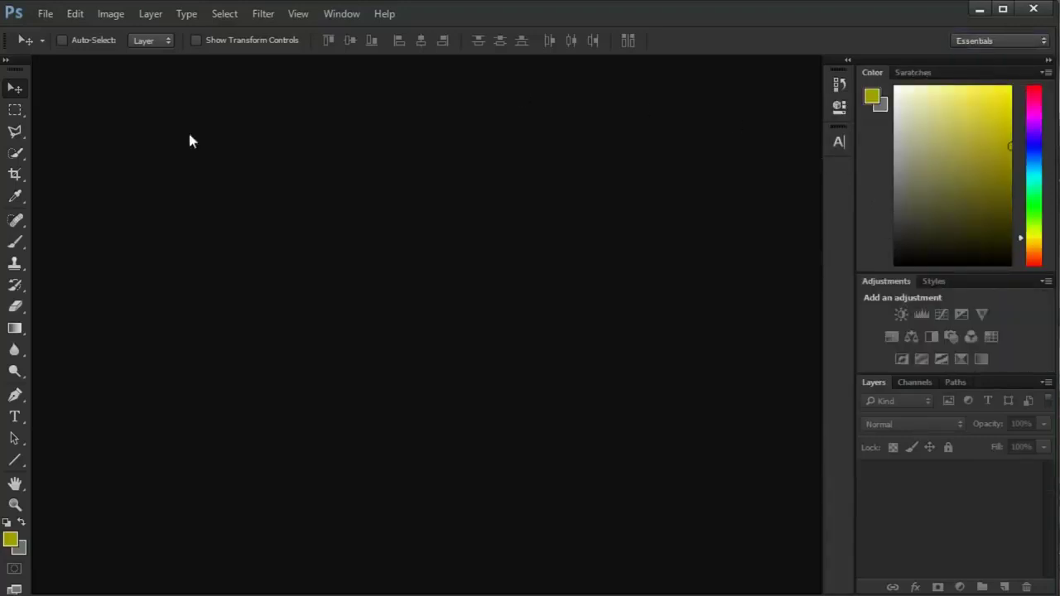
pyautogui.moveTo(17, 68); pyautogui.dragTo(389, 153)
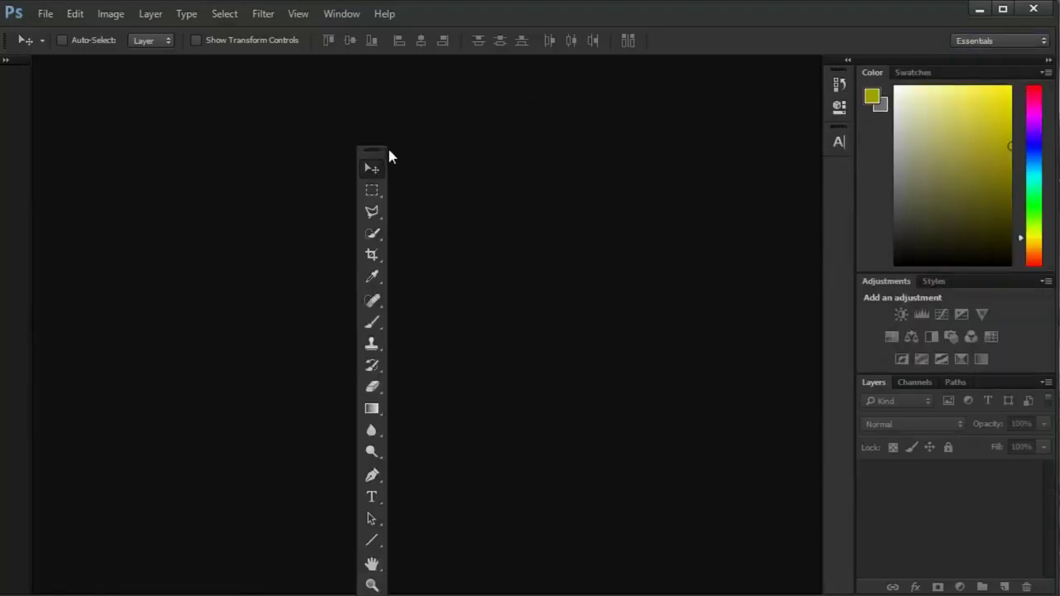
pyautogui.moveTo(836, 84); pyautogui.dragTo(368, 161)
pyautogui.moveTo(841, 120); pyautogui.dragTo(540, 244)
pyautogui.moveTo(839, 83); pyautogui.dragTo(506, 142)
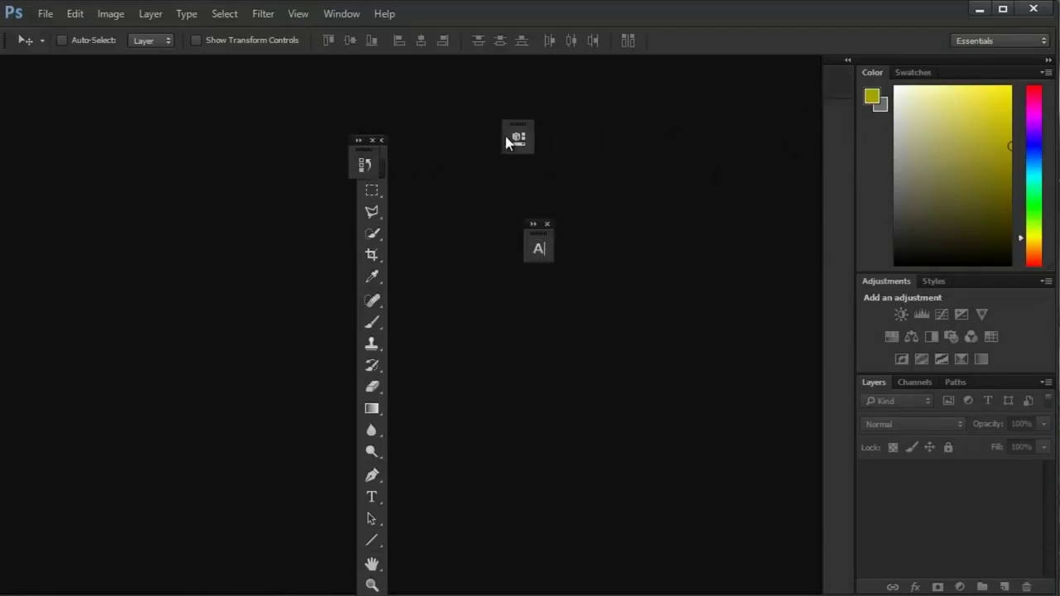
# Step: Undock the Styles, Adjustments, Layers, Channels and Paths panels so each floats separately in the work area
pyautogui.moveTo(888, 280); pyautogui.dragTo(91, 201)
pyautogui.moveTo(873, 338); pyautogui.dragTo(575, 338)
pyautogui.moveTo(881, 340); pyautogui.dragTo(162, 348)
pyautogui.moveTo(867, 344); pyautogui.dragTo(741, 299)
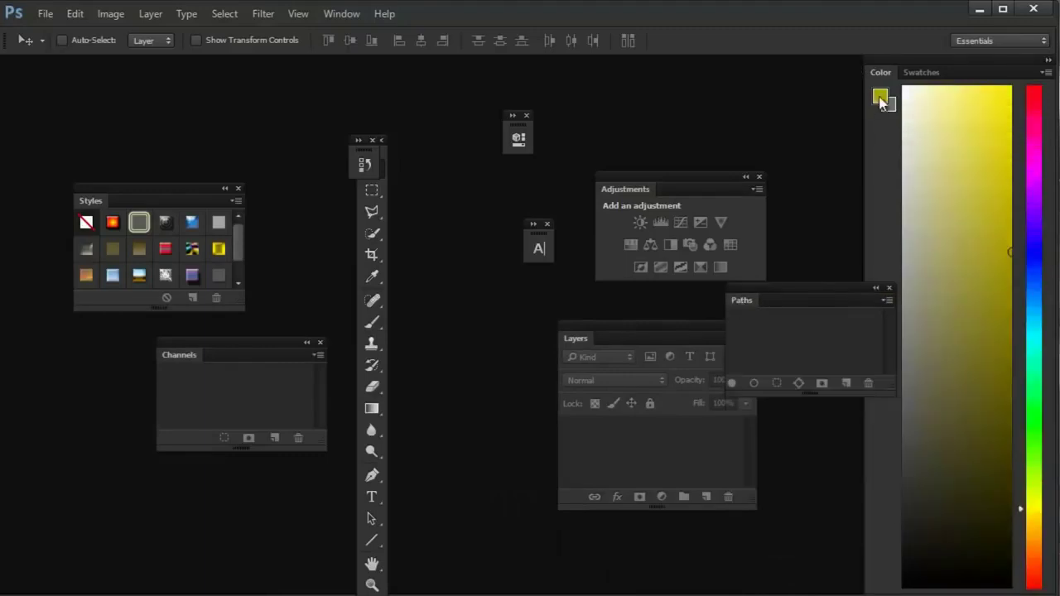
# Step: Undock the Color and Swatches panels into separate floating panels, and reset the Essentials workspace
pyautogui.moveTo(869, 76); pyautogui.dragTo(672, 113)
pyautogui.moveTo(896, 76); pyautogui.dragTo(135, 104)
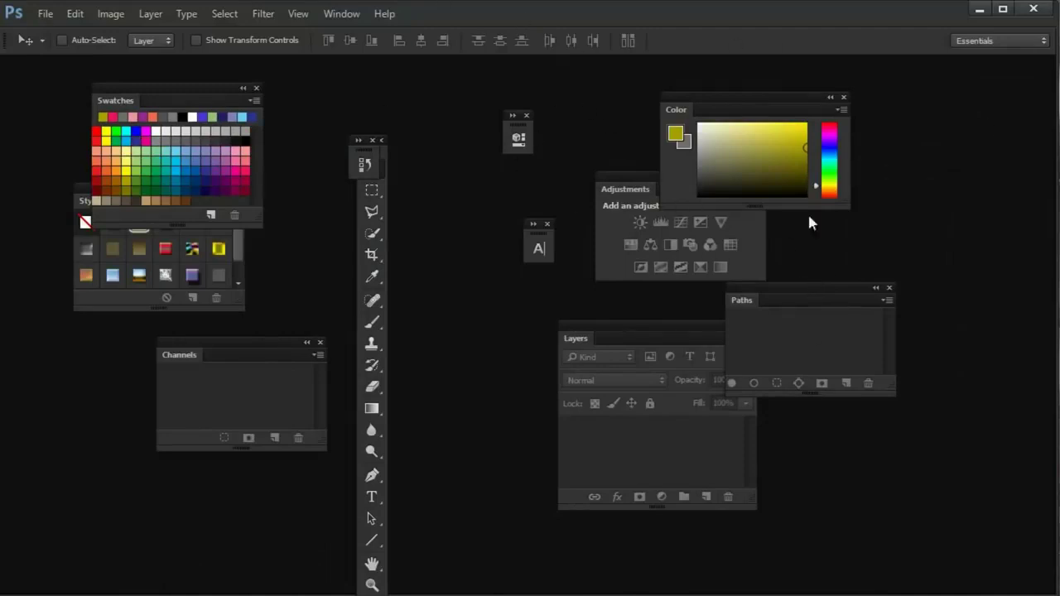
pyautogui.click(341, 14)
pyautogui.moveTo(367, 47)
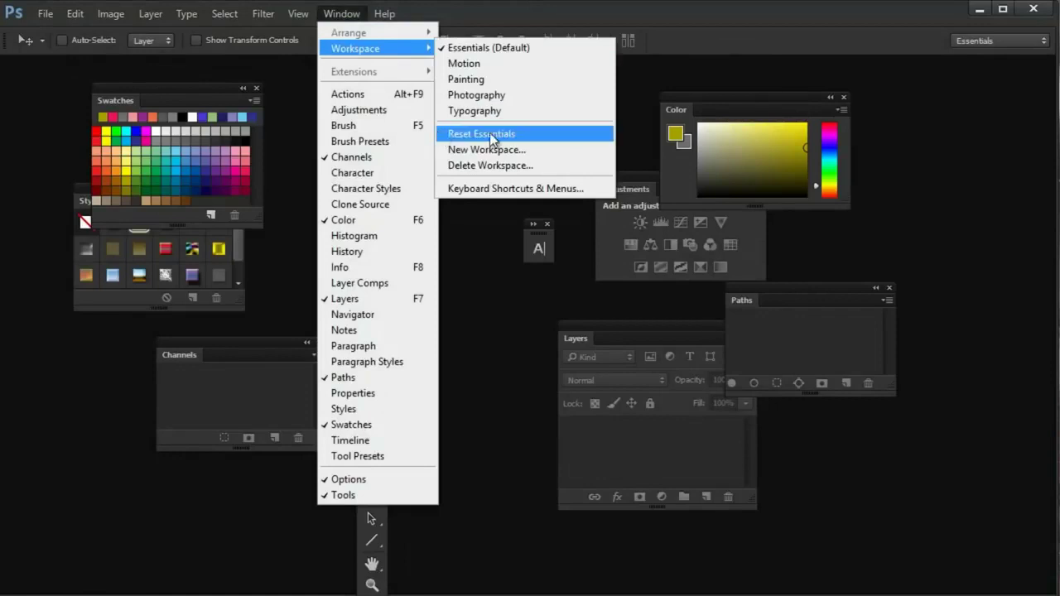
pyautogui.click(538, 137)
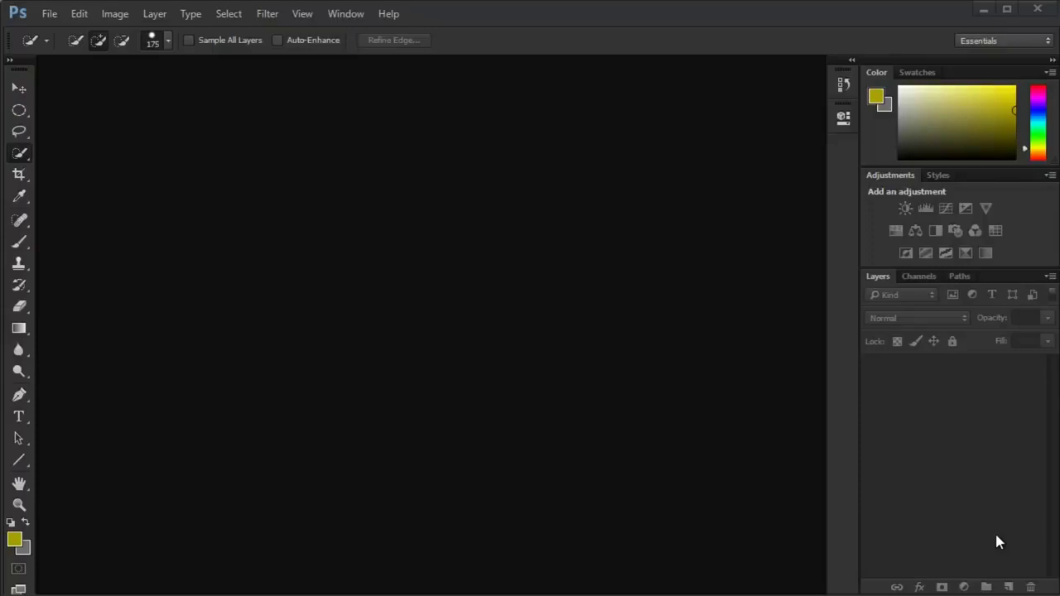
# Step: Activate the Move tool and begin setting up a new document named Sample
pyautogui.click(19, 87)
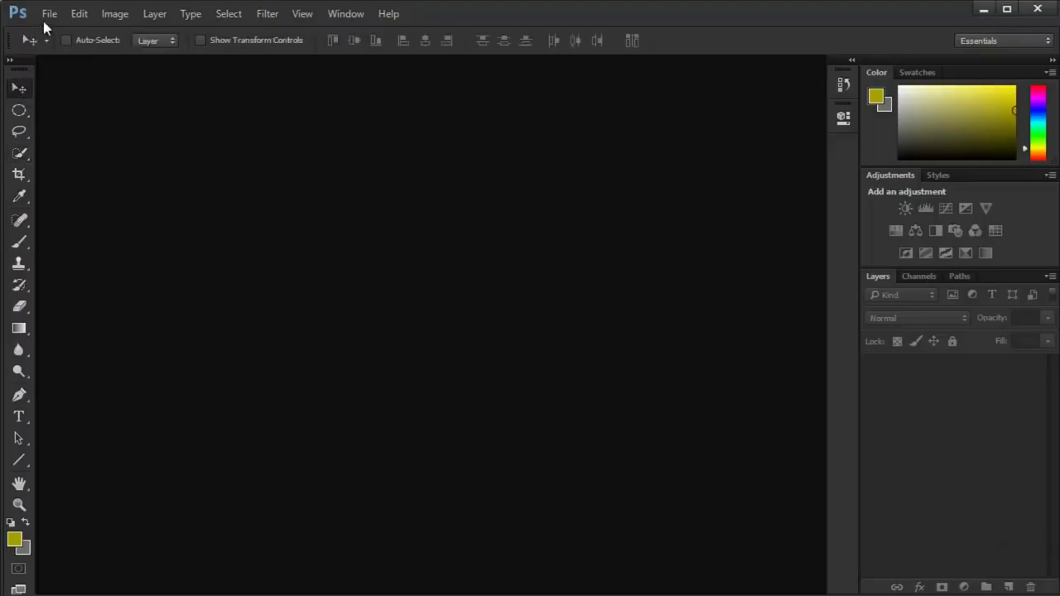
pyautogui.click(50, 15)
pyautogui.click(55, 31)
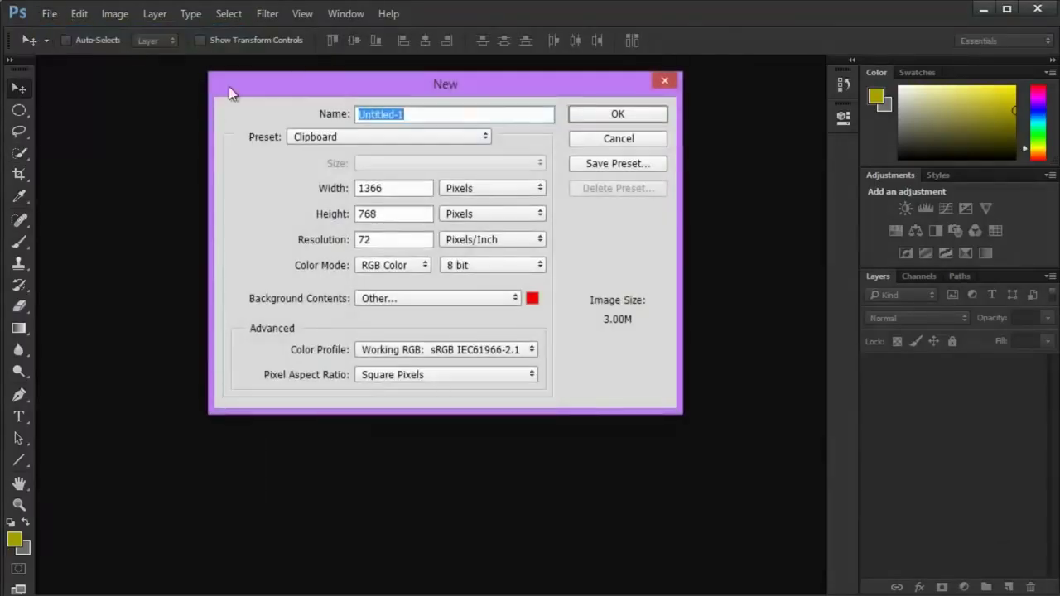
pyautogui.moveTo(320, 82); pyautogui.dragTo(364, 137)
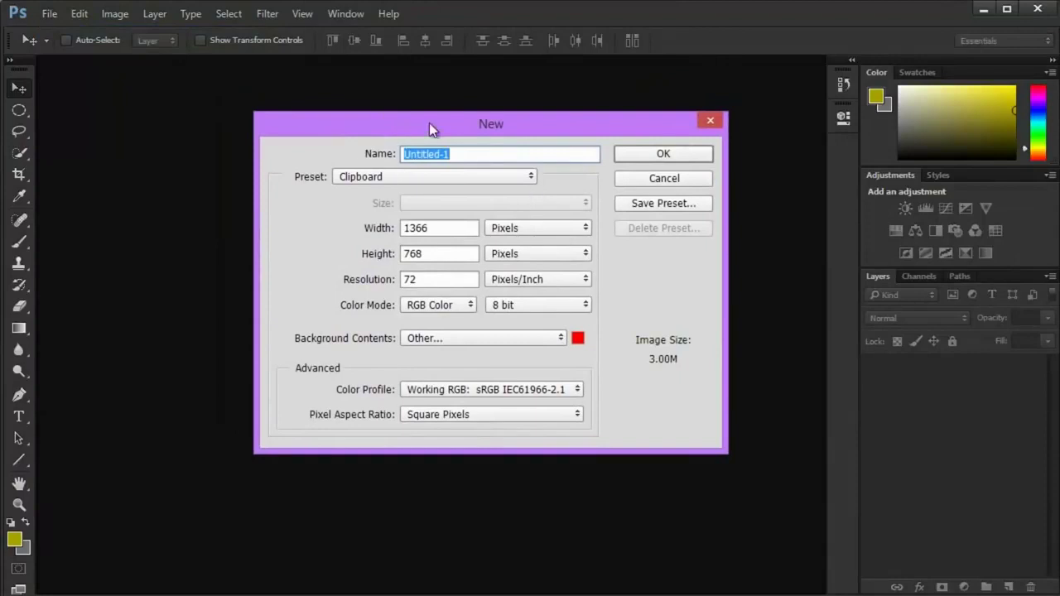
pyautogui.moveTo(433, 127); pyautogui.dragTo(386, 129)
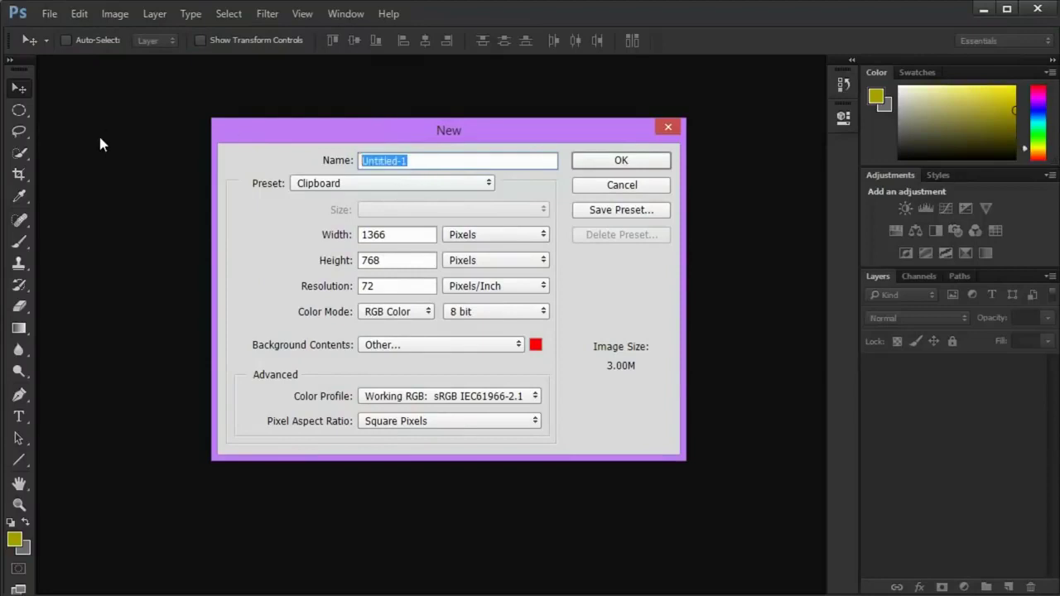
pyautogui.write('Sample')
pyautogui.click(317, 183)
pyautogui.click(316, 183)
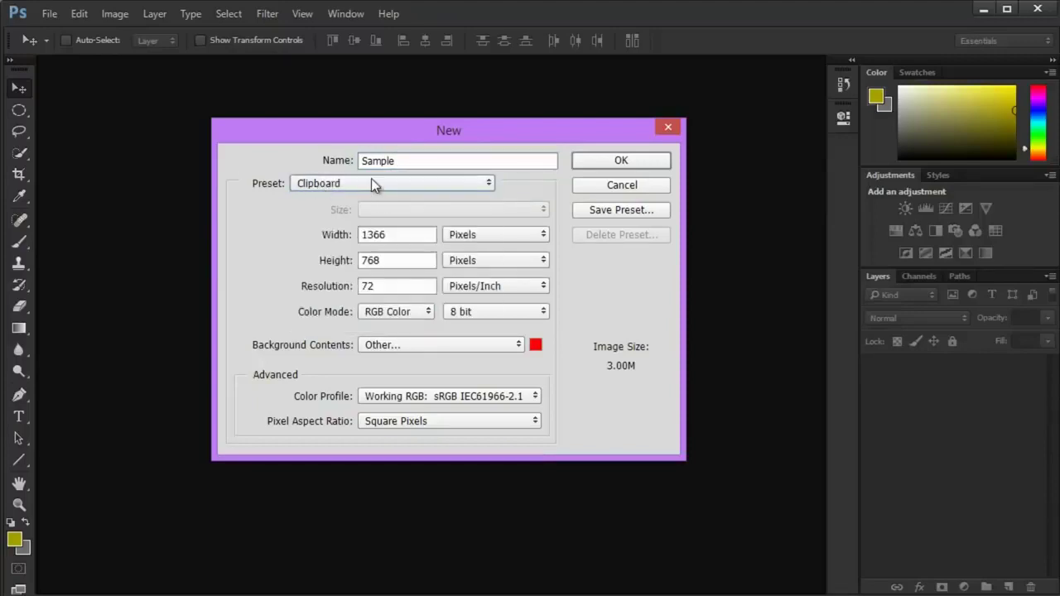
# Step: Launch Paint by running the command mspaint
pyautogui.press('super+r')
pyautogui.write('ms')
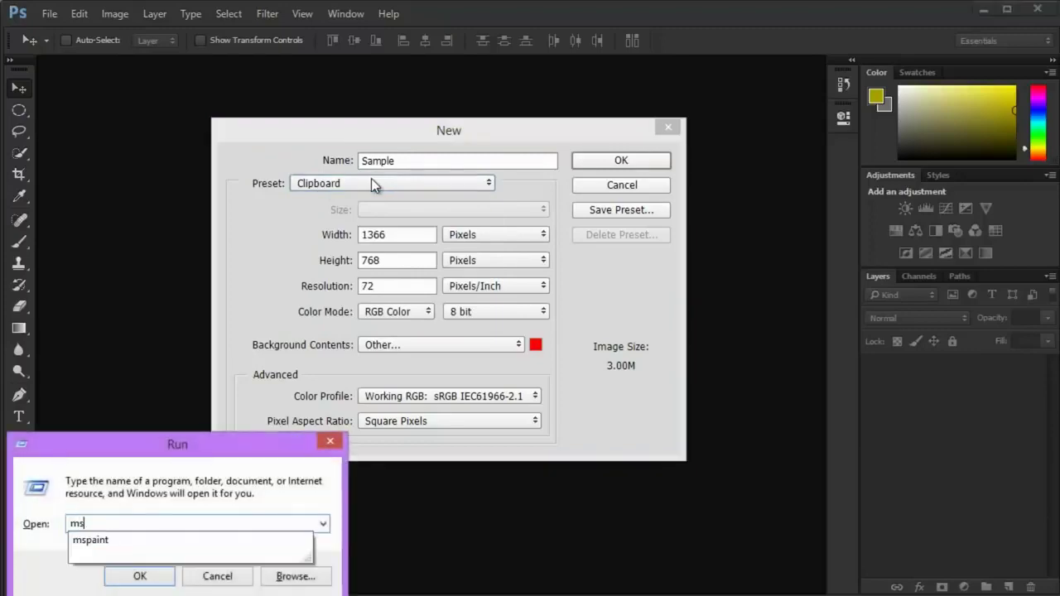
pyautogui.write('paint')
pyautogui.press('Return')
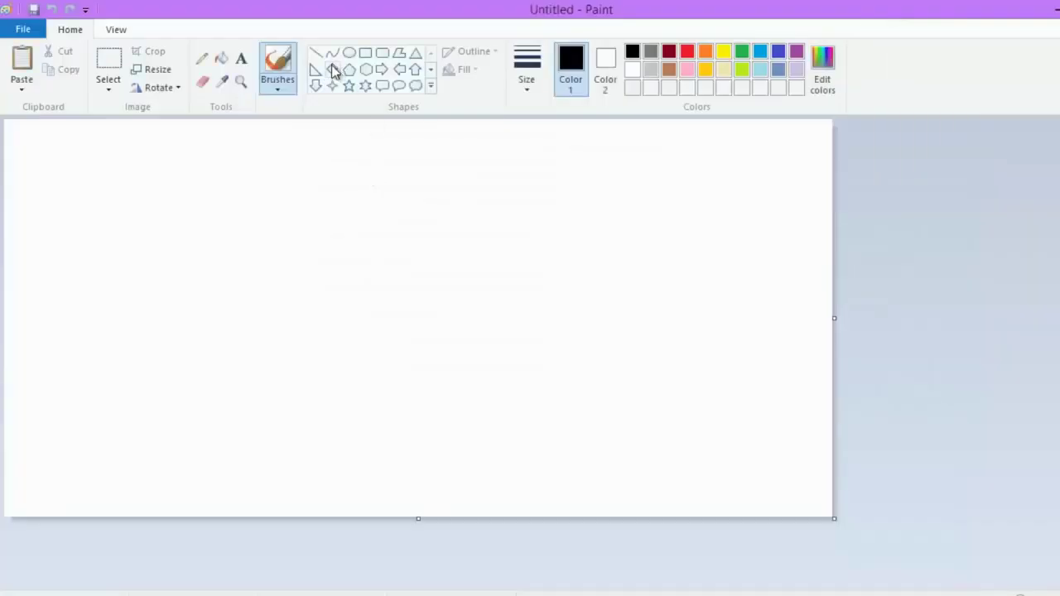
# Step: Draw eight black outlined ellipses of different sizes across the Paint canvas
pyautogui.moveTo(210, 160); pyautogui.dragTo(313, 247)
pyautogui.moveTo(123, 223); pyautogui.dragTo(424, 335)
pyautogui.moveTo(462, 300); pyautogui.dragTo(556, 275)
pyautogui.moveTo(691, 297); pyautogui.dragTo(644, 387)
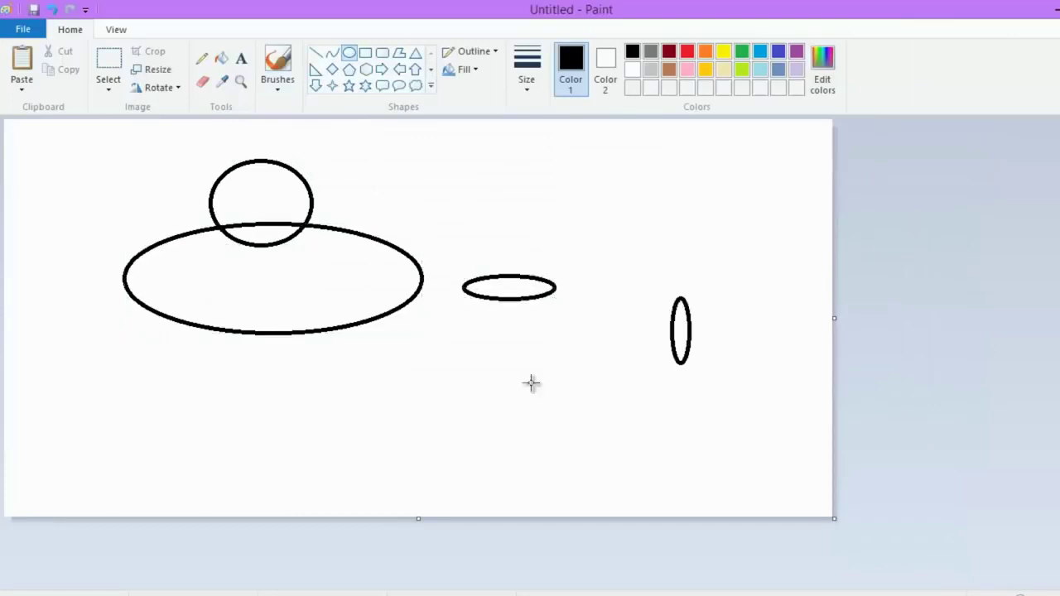
pyautogui.moveTo(377, 361); pyautogui.dragTo(286, 336)
pyautogui.moveTo(204, 266); pyautogui.dragTo(240, 224)
pyautogui.moveTo(366, 185); pyautogui.dragTo(439, 200)
pyautogui.moveTo(564, 260); pyautogui.dragTo(553, 328)
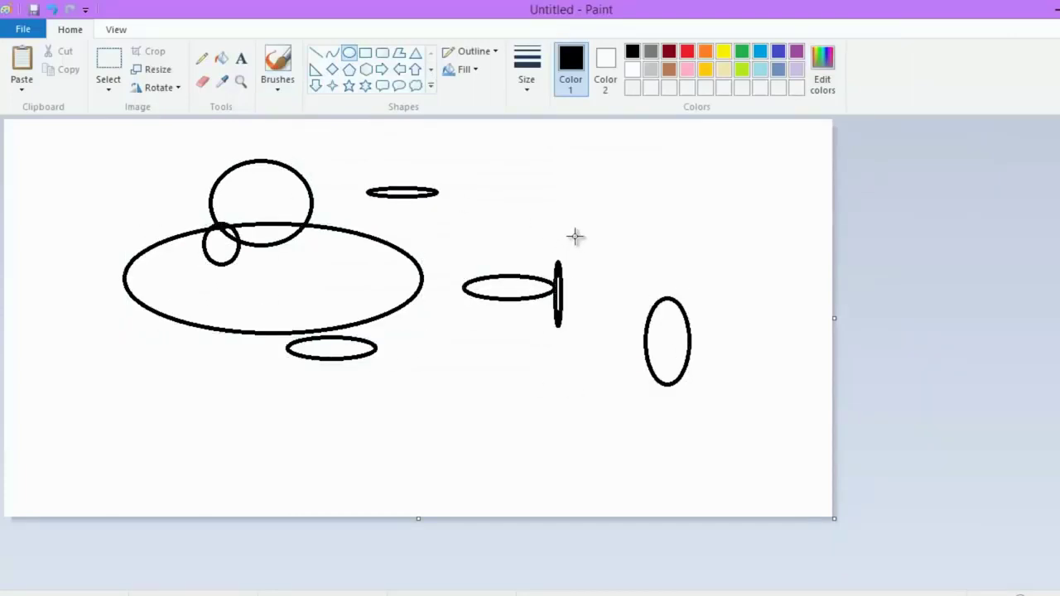
# Step: Make a rectangular selection around all the ellipses and copy it
pyautogui.click(107, 63)
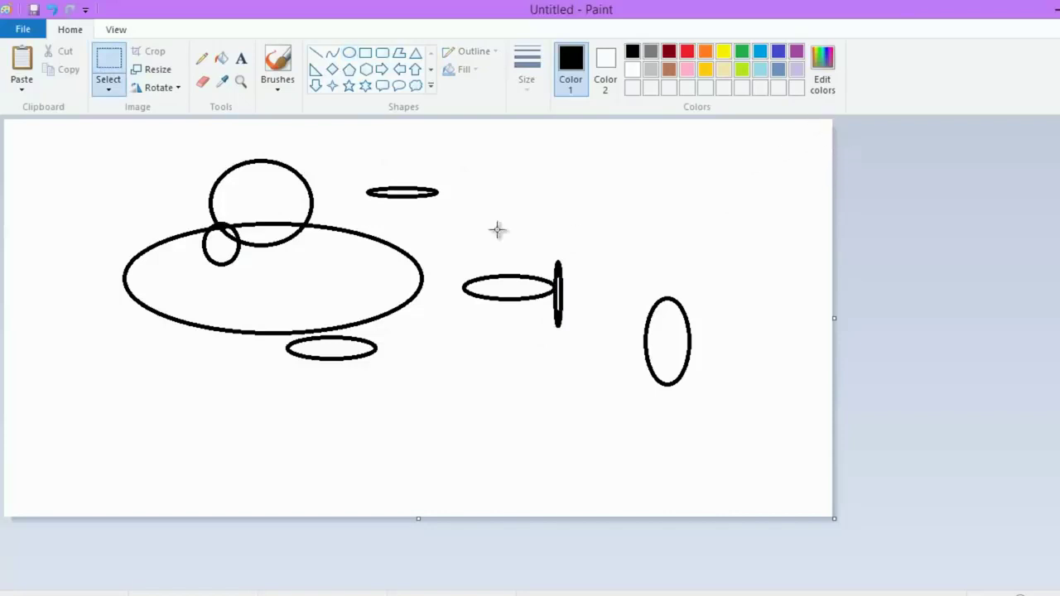
pyautogui.click(108, 88)
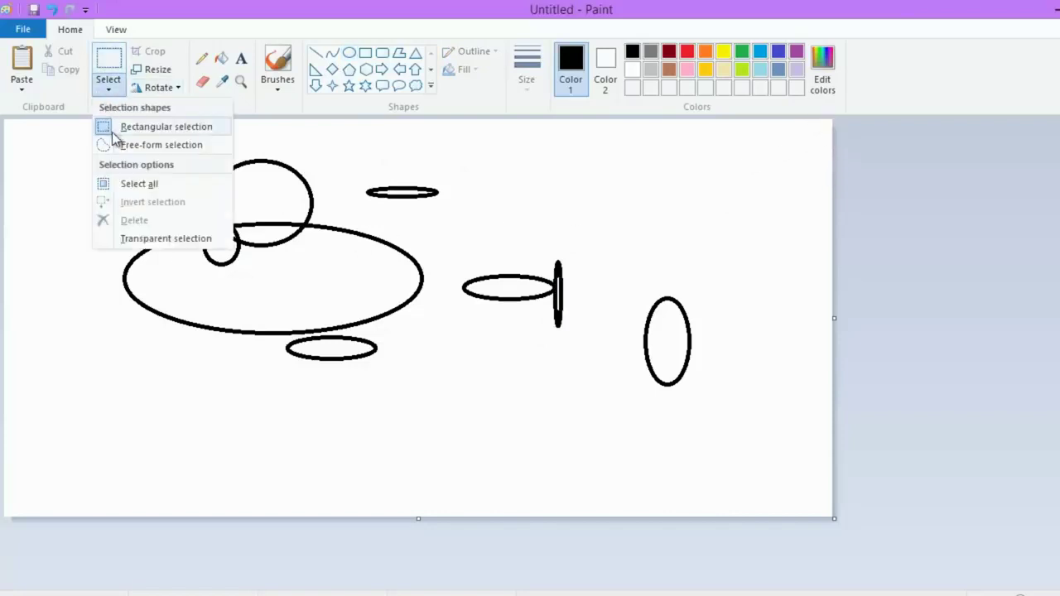
pyautogui.click(128, 130)
pyautogui.moveTo(69, 148)
pyautogui.mouseDown()
pyautogui.moveTo(362, 286)
pyautogui.moveTo(711, 430)
pyautogui.mouseUp()
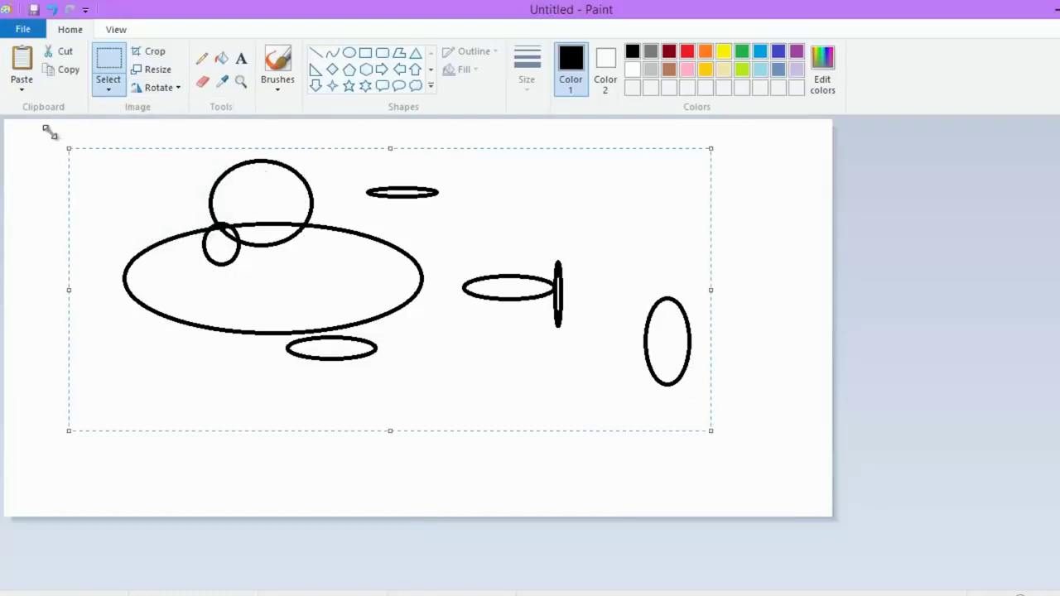
# Step: Start a new Paint picture without saving the old one, and paste and reposition the copied ellipses
pyautogui.click(22, 29)
pyautogui.click(33, 58)
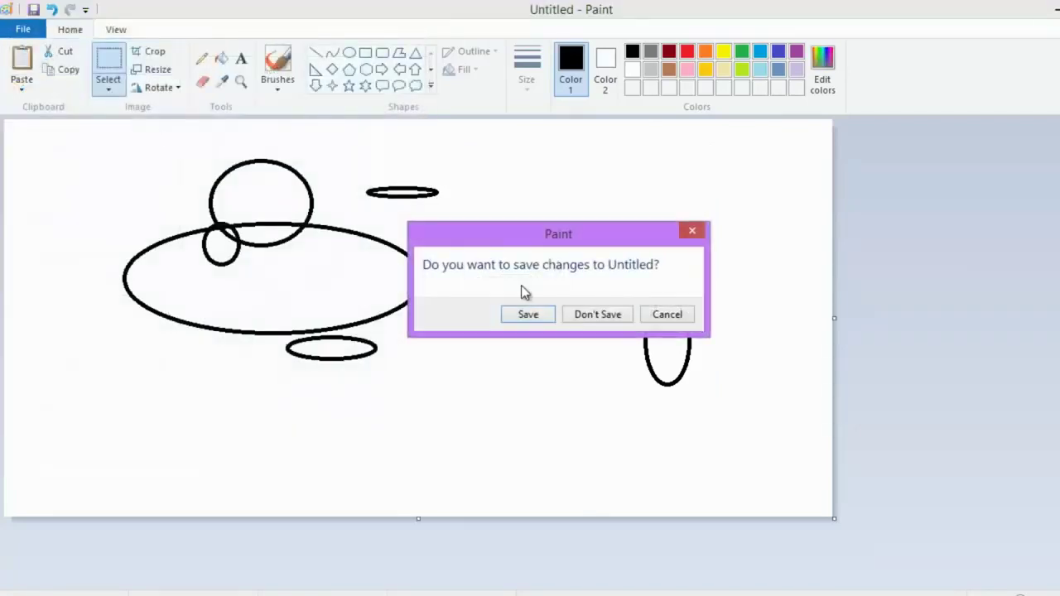
pyautogui.click(617, 313)
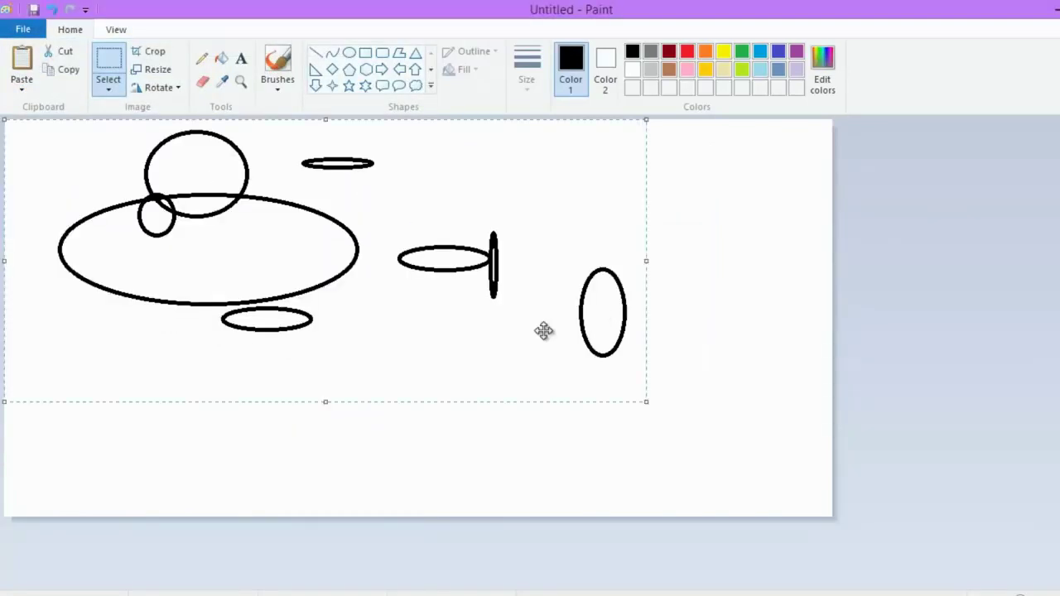
pyautogui.moveTo(392, 274); pyautogui.dragTo(447, 247)
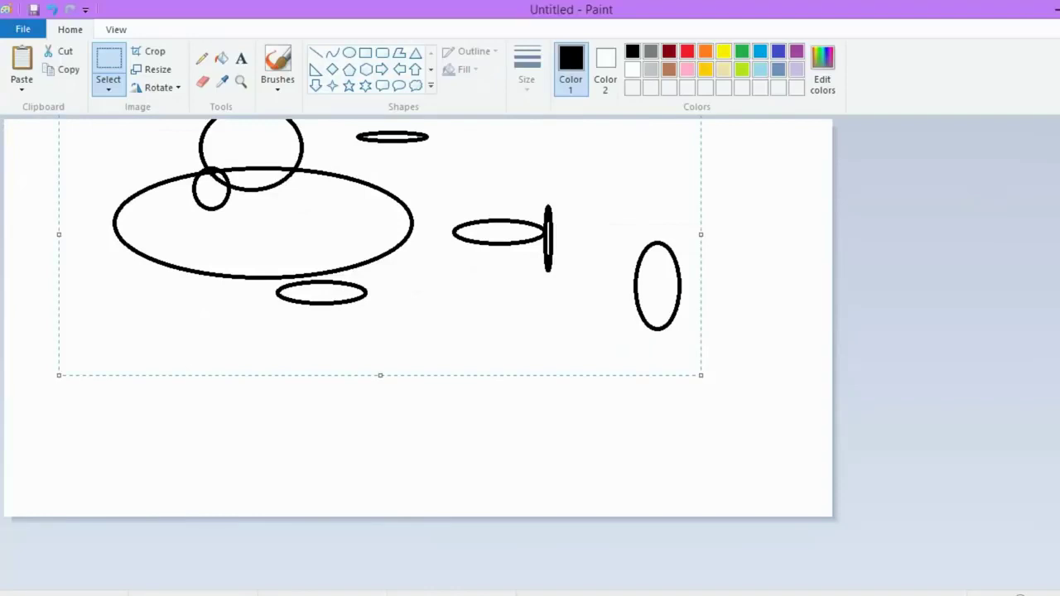
# Step: Switch to Photoshop, cancel the Sample document setup and start a new one, checking the Clipboard preset's width and height
pyautogui.hotkey('ctrl', 'n')
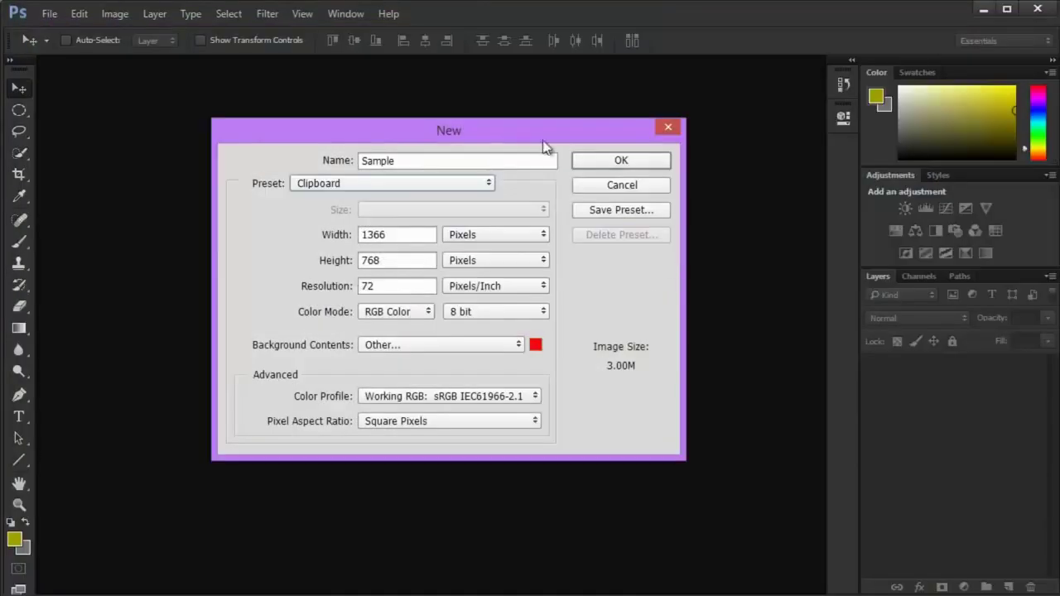
pyautogui.click(626, 187)
pyautogui.hotkey('ctrl', 'n')
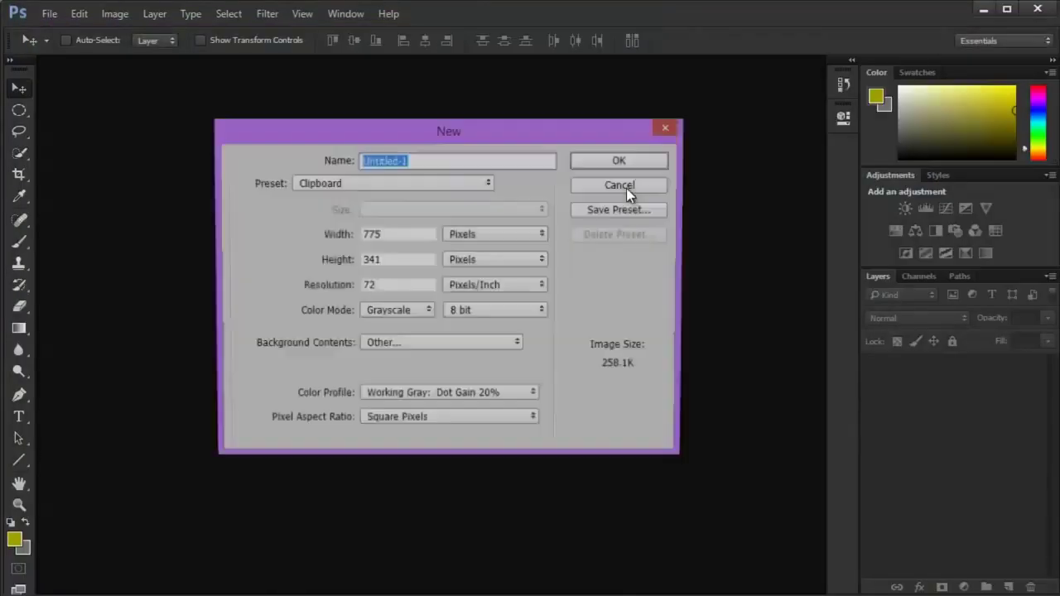
pyautogui.click(298, 186)
pyautogui.click(300, 186)
pyautogui.doubleClick(393, 235)
pyautogui.press('Tab')
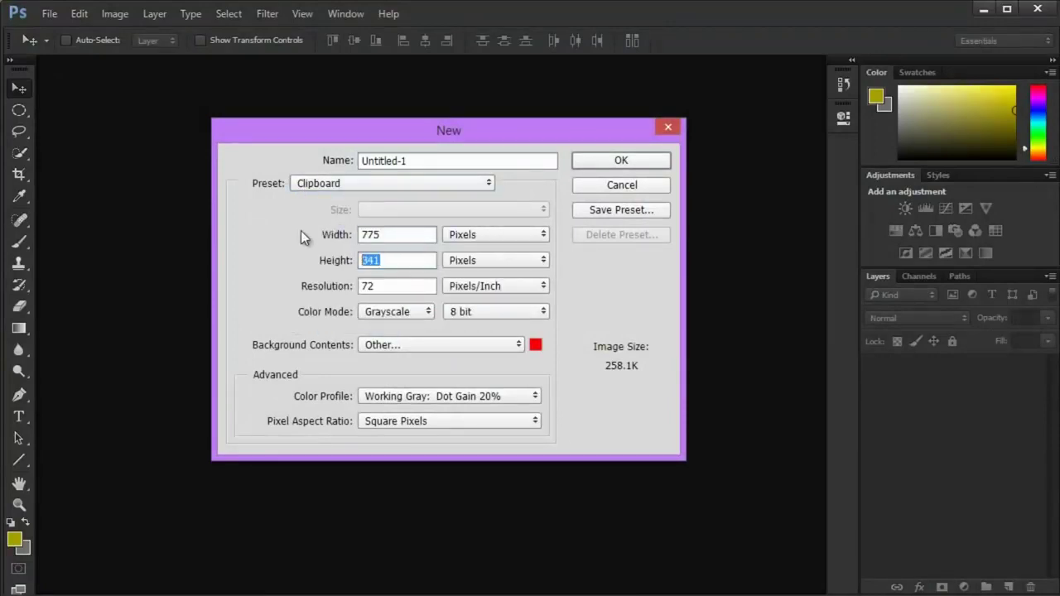
# Step: Apply the Default Photoshop Size preset to the new document and show its dimensions in pixels
pyautogui.click(335, 183)
pyautogui.click(335, 191)
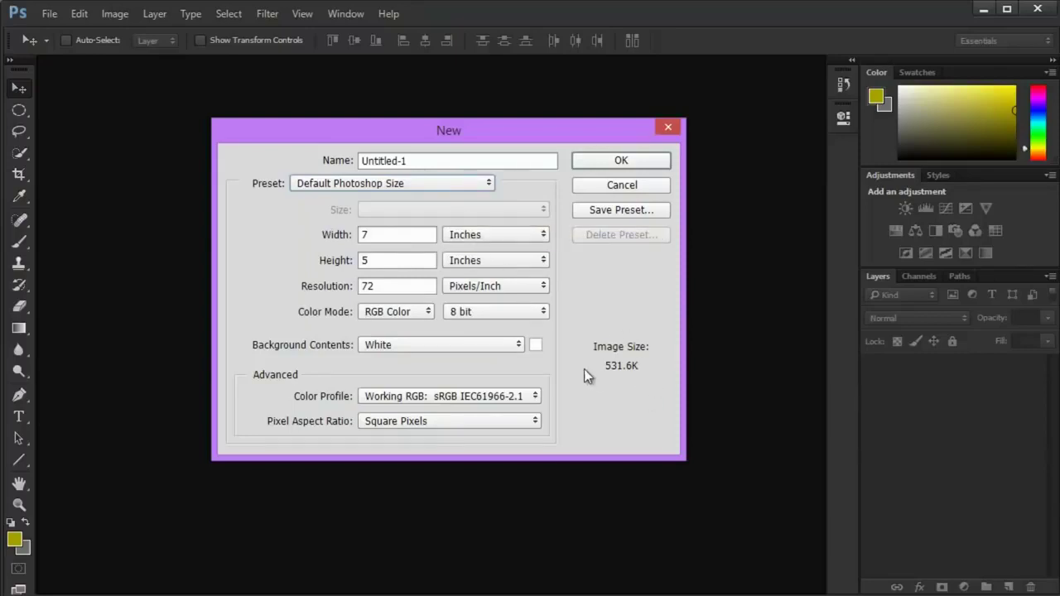
pyautogui.click(468, 236)
pyautogui.click(460, 241)
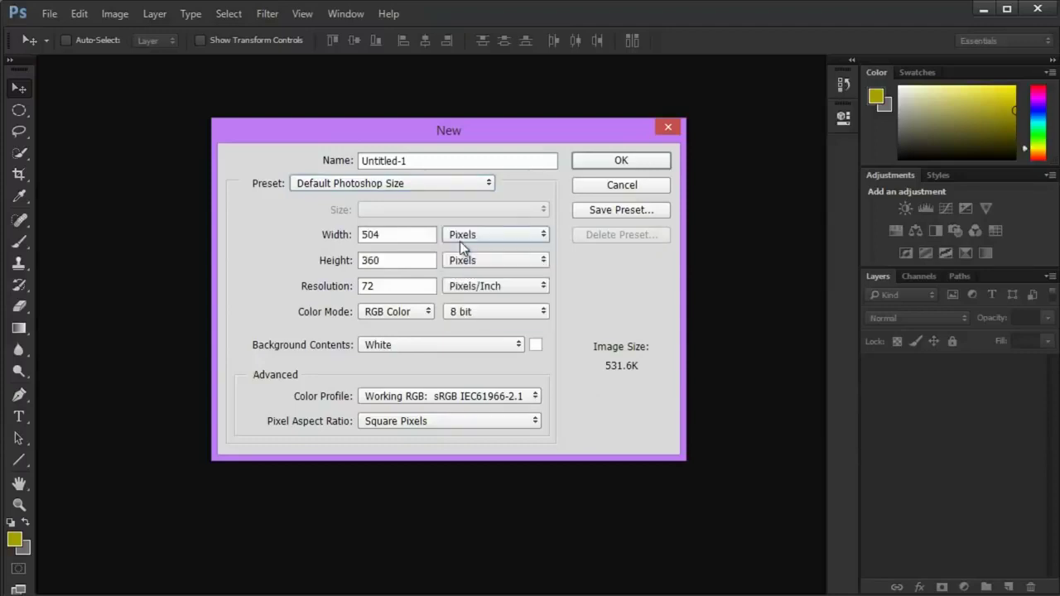
# Step: Try the U.S. Paper, International Paper and Photo presets for the new document
pyautogui.click(399, 184)
pyautogui.click(356, 229)
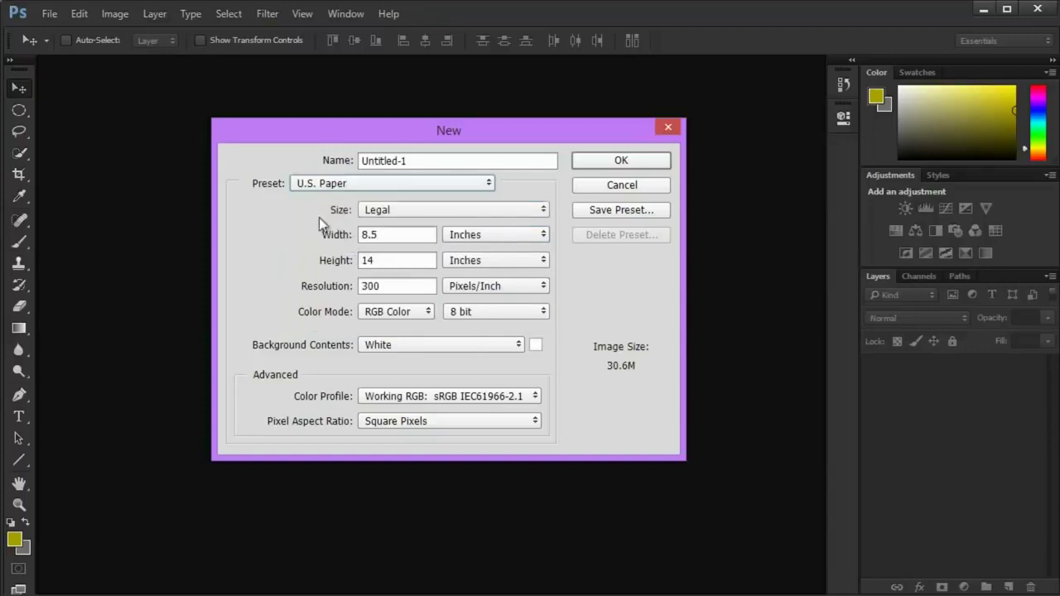
pyautogui.click(307, 183)
pyautogui.click(312, 242)
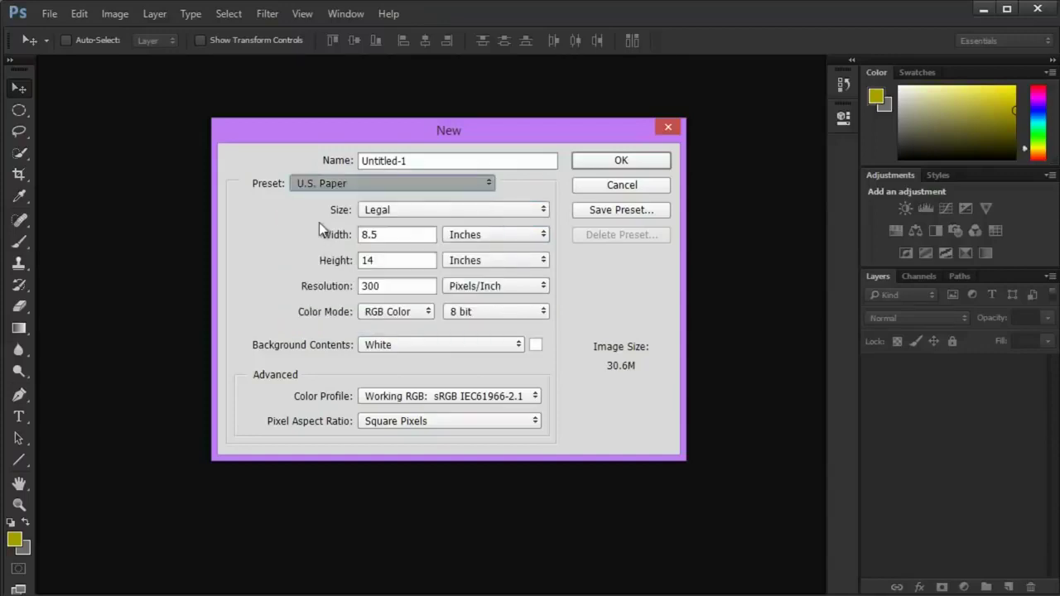
pyautogui.click(332, 185)
pyautogui.click(322, 256)
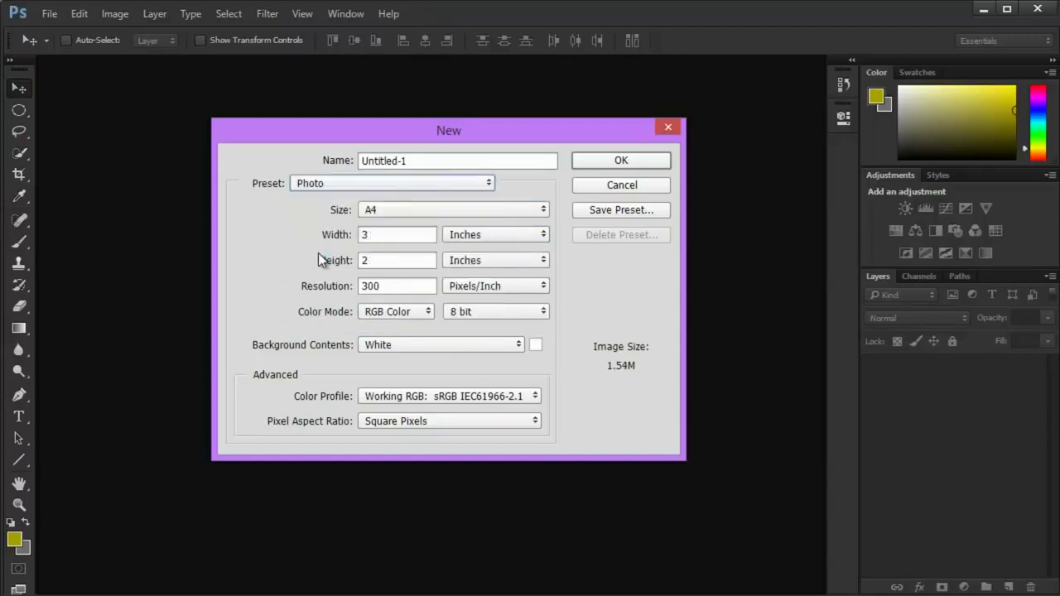
# Step: Choose the International Paper preset with the A4 size for the new document
pyautogui.click(337, 186)
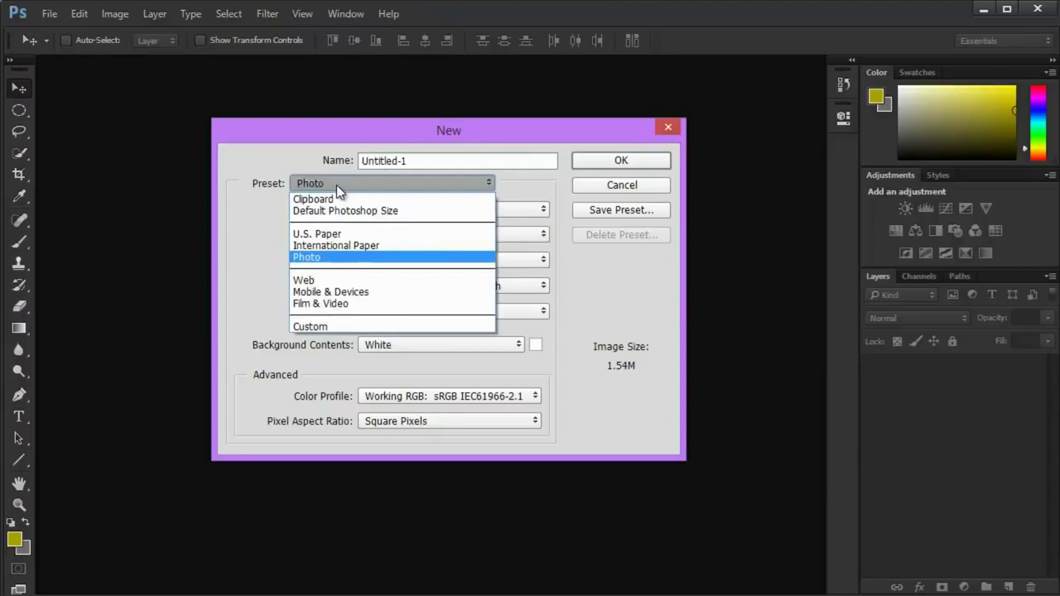
pyautogui.click(327, 246)
pyautogui.click(375, 214)
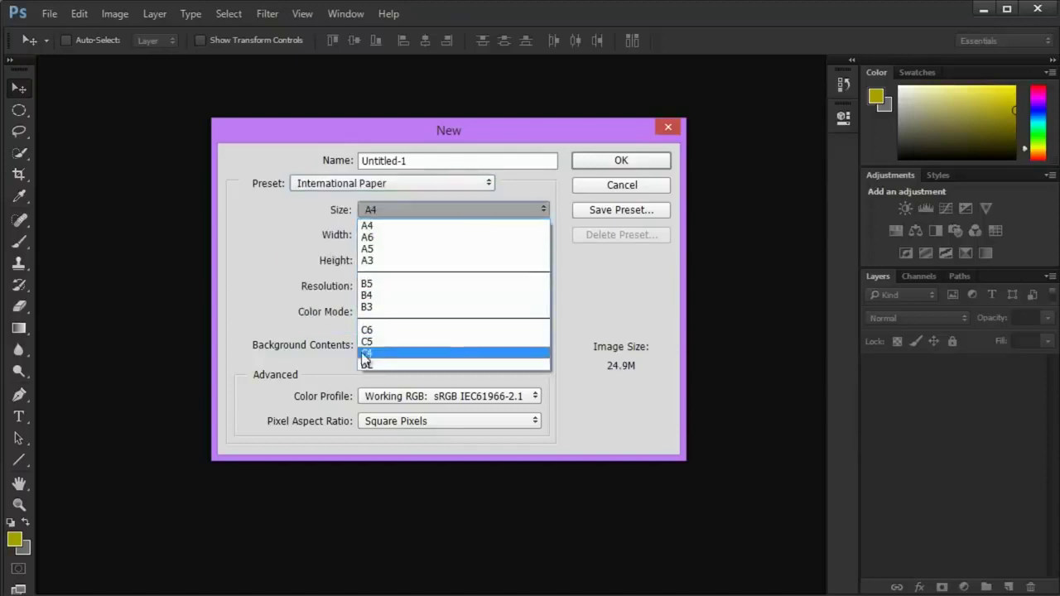
pyautogui.click(373, 225)
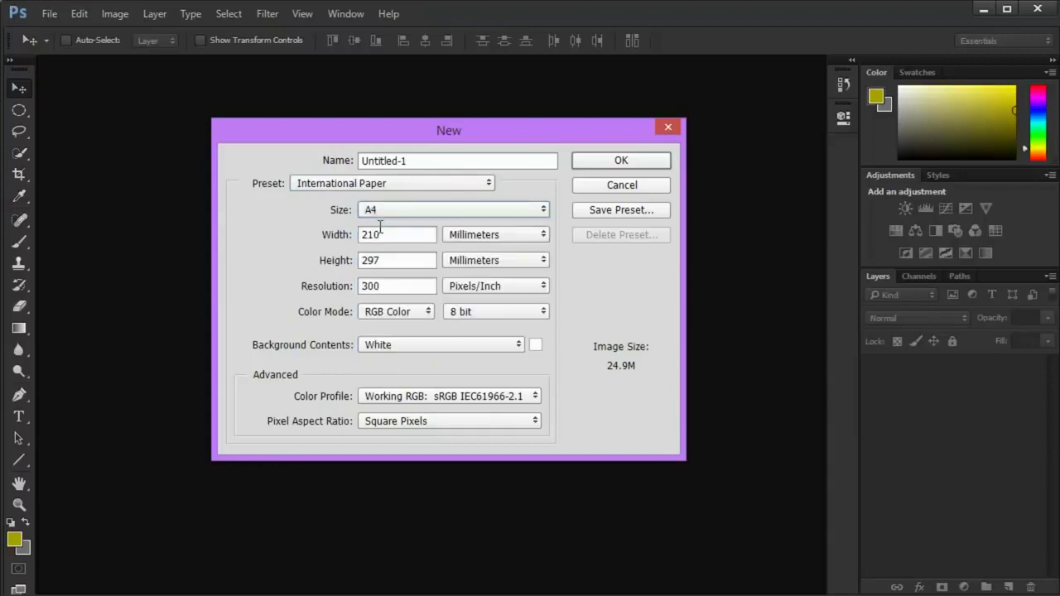
# Step: Switch the A4 document's dimensions to pixels and check its width and height
pyautogui.click(477, 238)
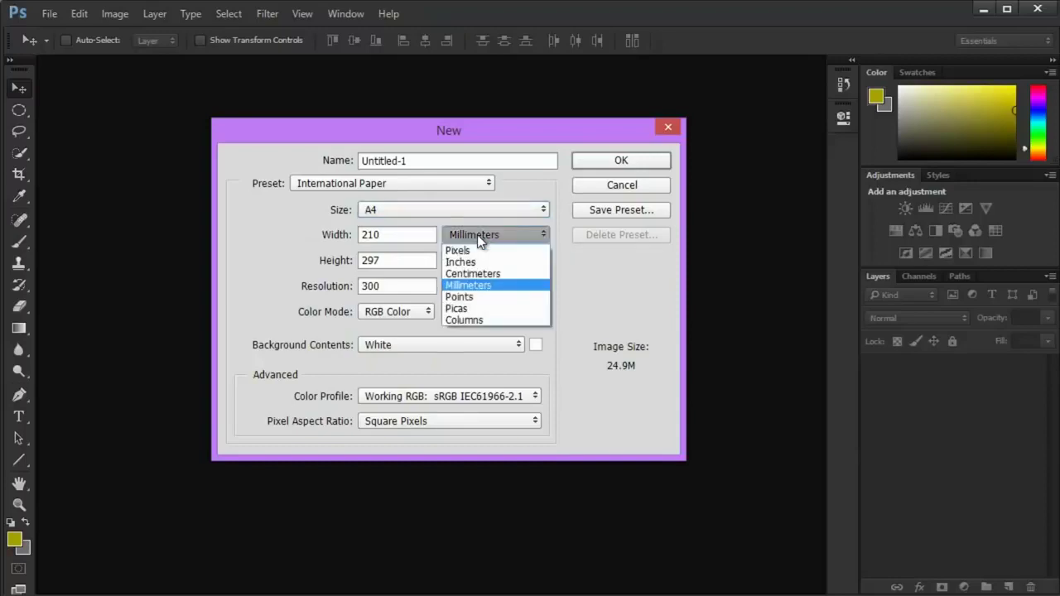
pyautogui.click(476, 248)
pyautogui.click(397, 234)
pyautogui.click(400, 261)
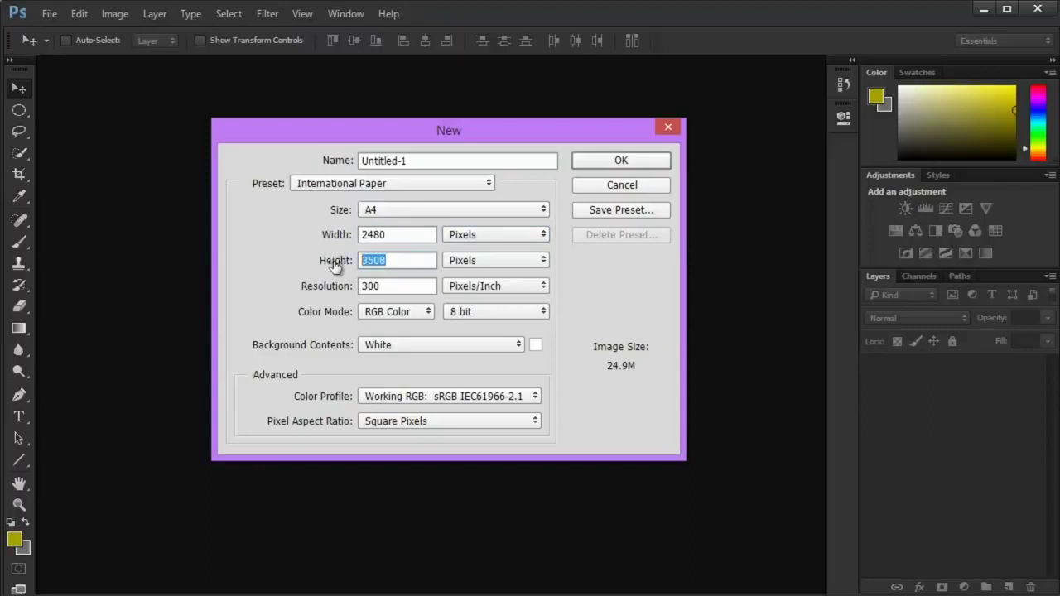
# Step: Try the Film & Video preset and check its width, and return to the International Paper preset
pyautogui.click(325, 182)
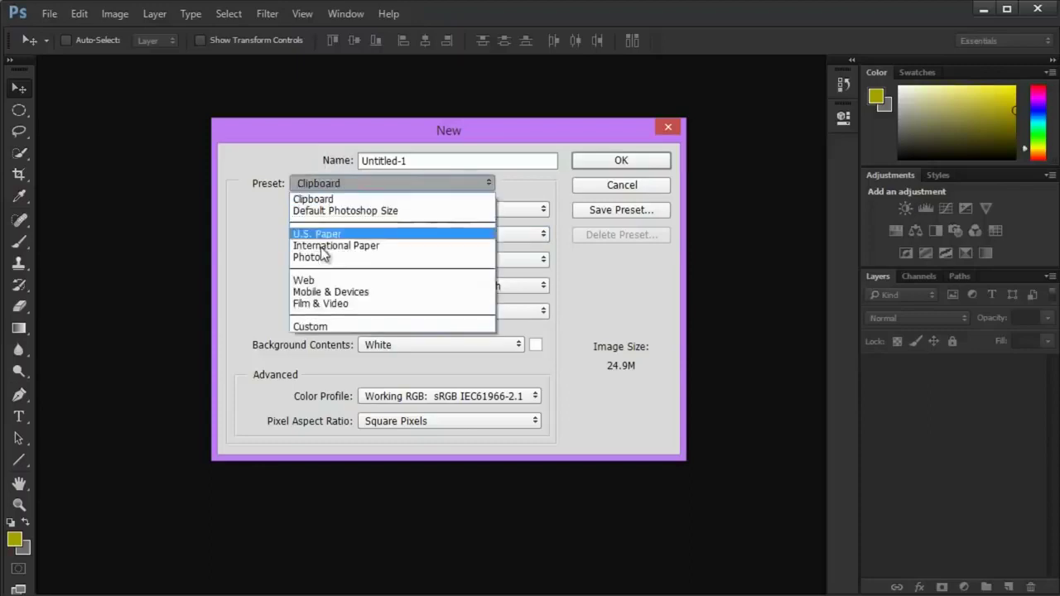
pyautogui.click(319, 304)
pyautogui.moveTo(398, 234); pyautogui.dragTo(382, 238)
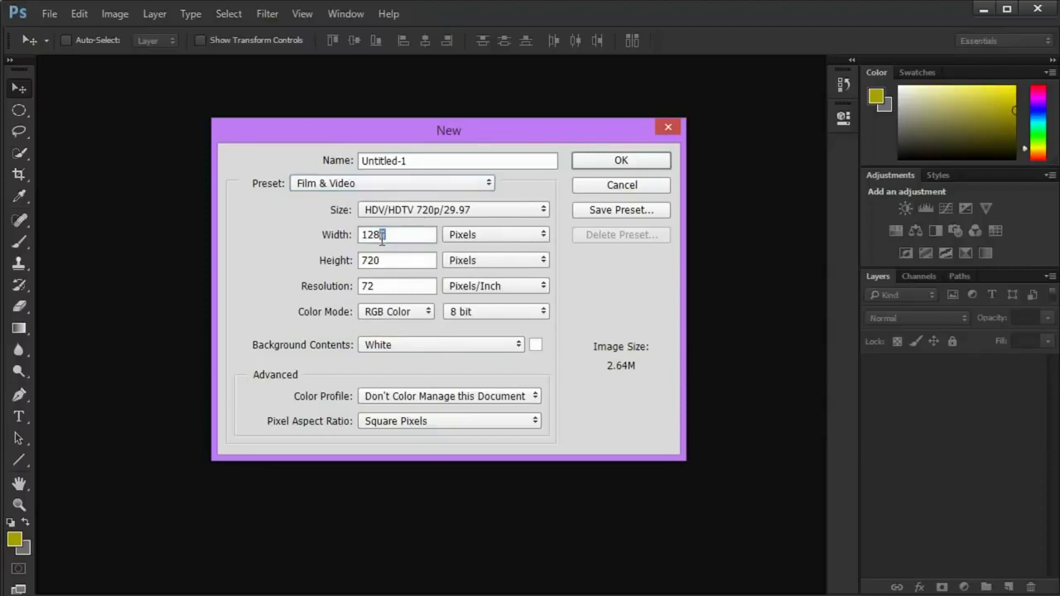
pyautogui.click(350, 182)
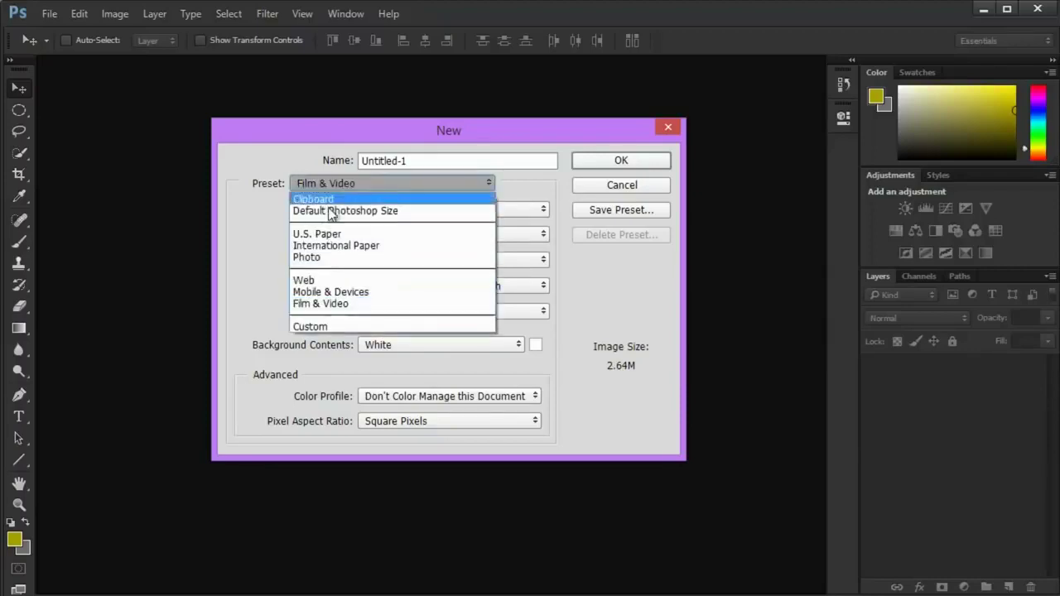
pyautogui.click(350, 245)
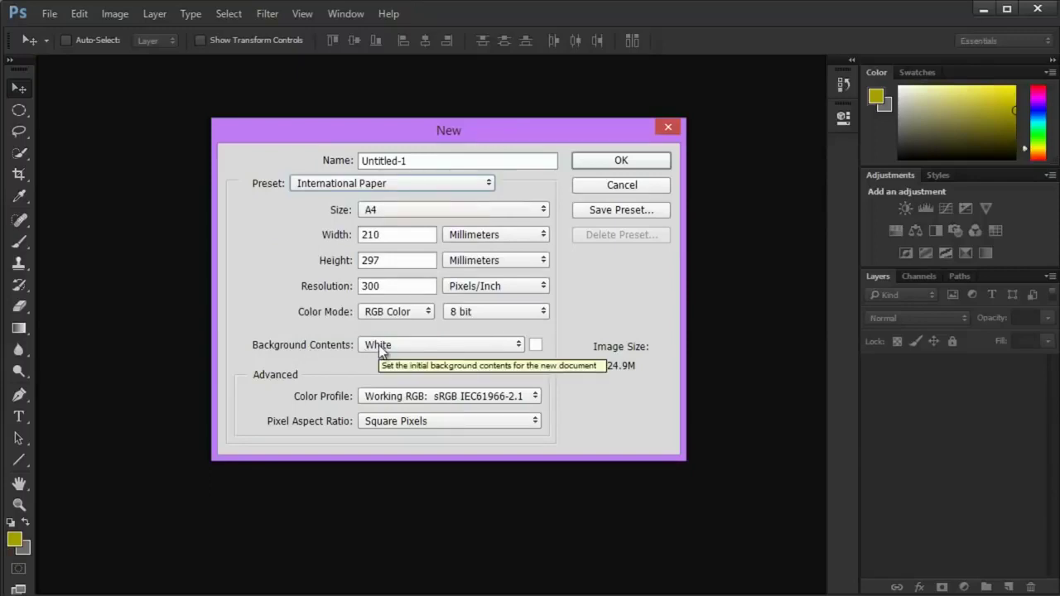
# Step: Set the new document's background contents to a custom red, ff0000
pyautogui.click(461, 349)
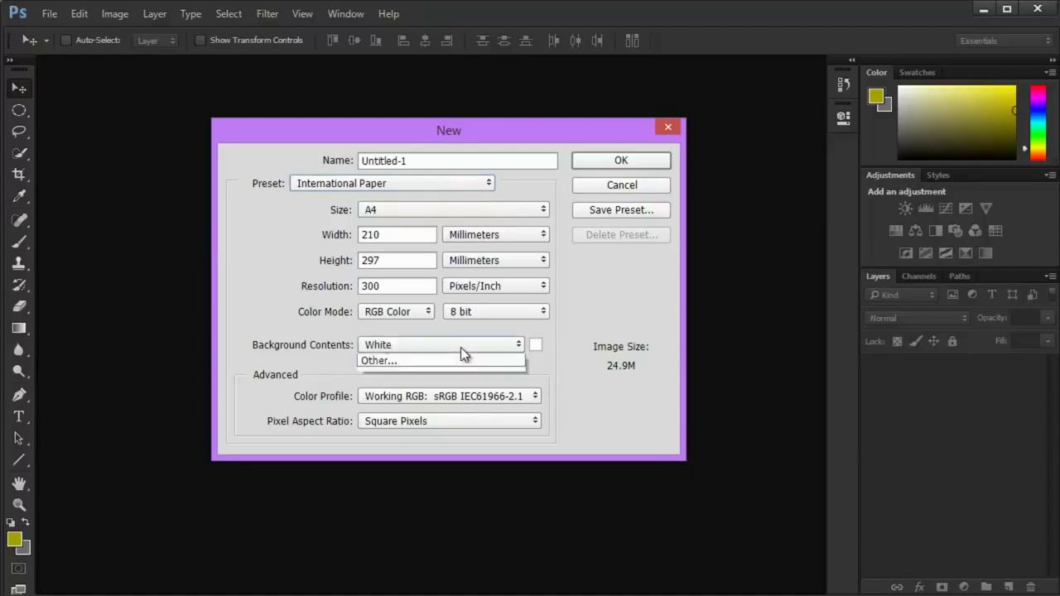
pyautogui.click(398, 396)
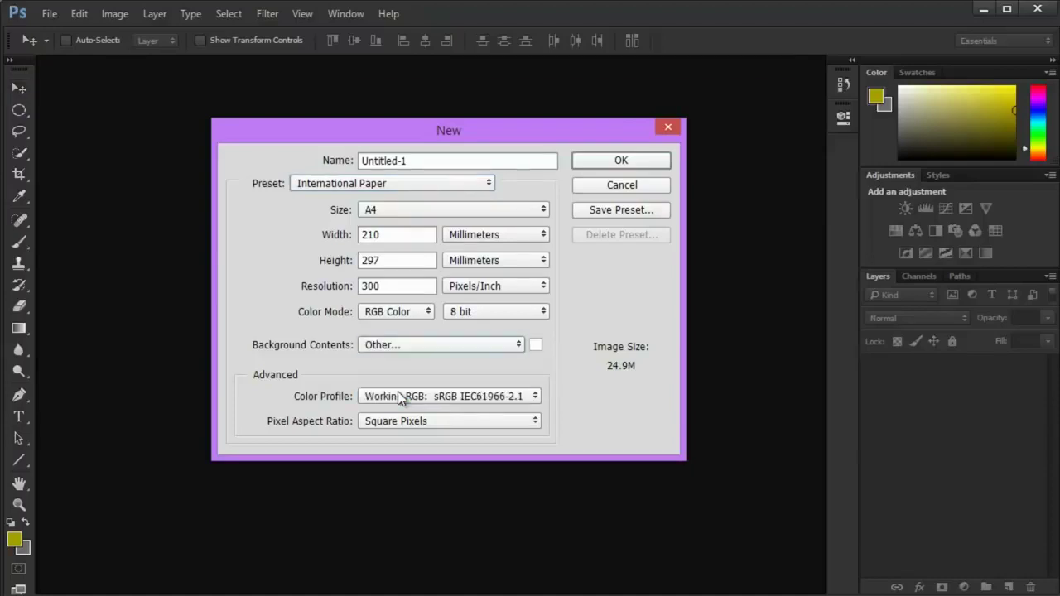
pyautogui.write('ff0000')
pyautogui.click(731, 135)
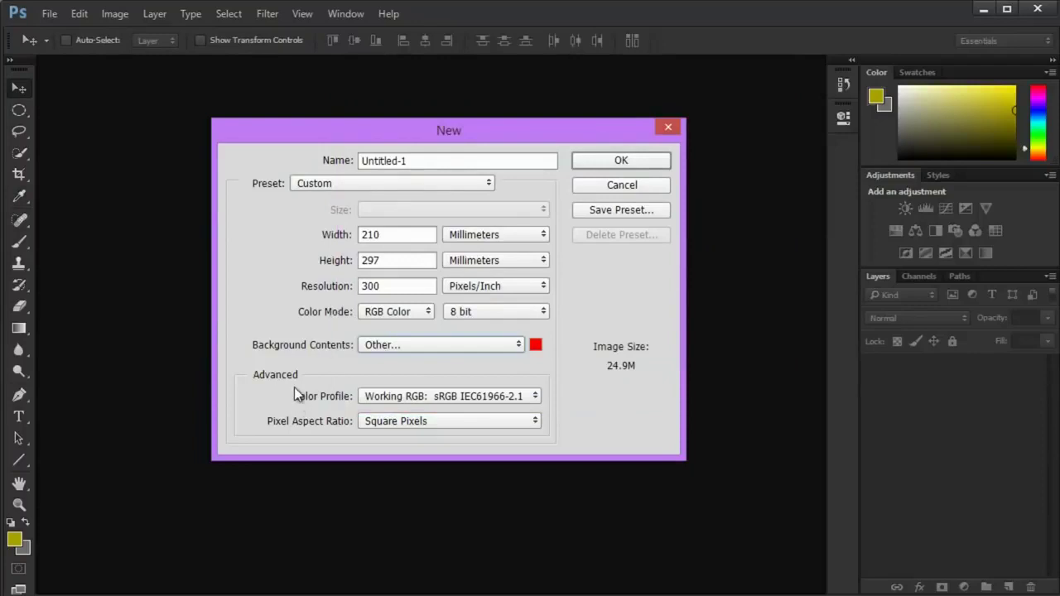
# Step: Review the color profile and pixel aspect ratio options, keep Square Pixels, and create the document
pyautogui.click(370, 396)
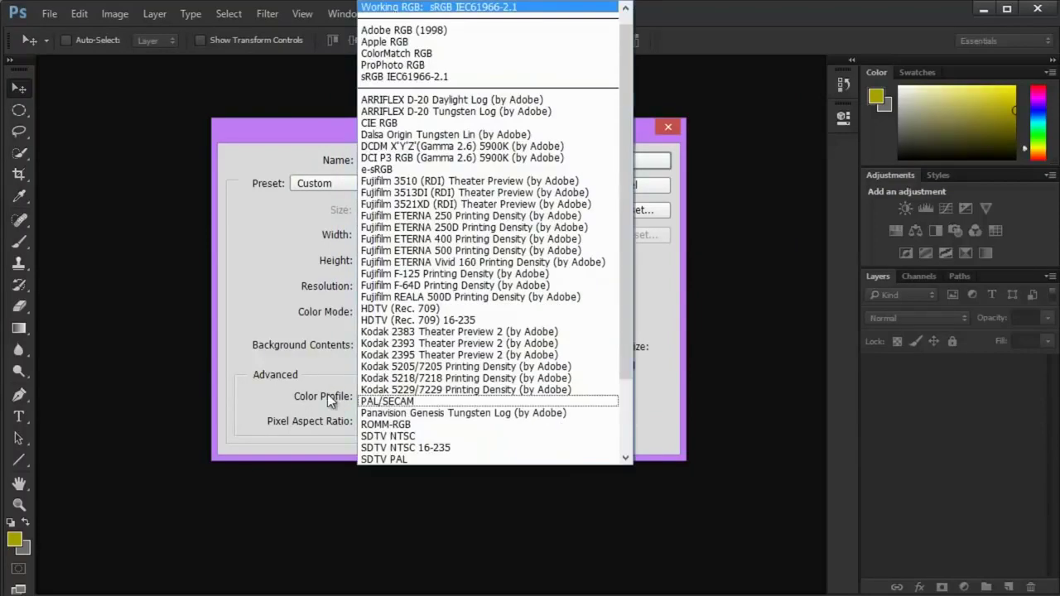
pyautogui.click(284, 394)
pyautogui.click(393, 422)
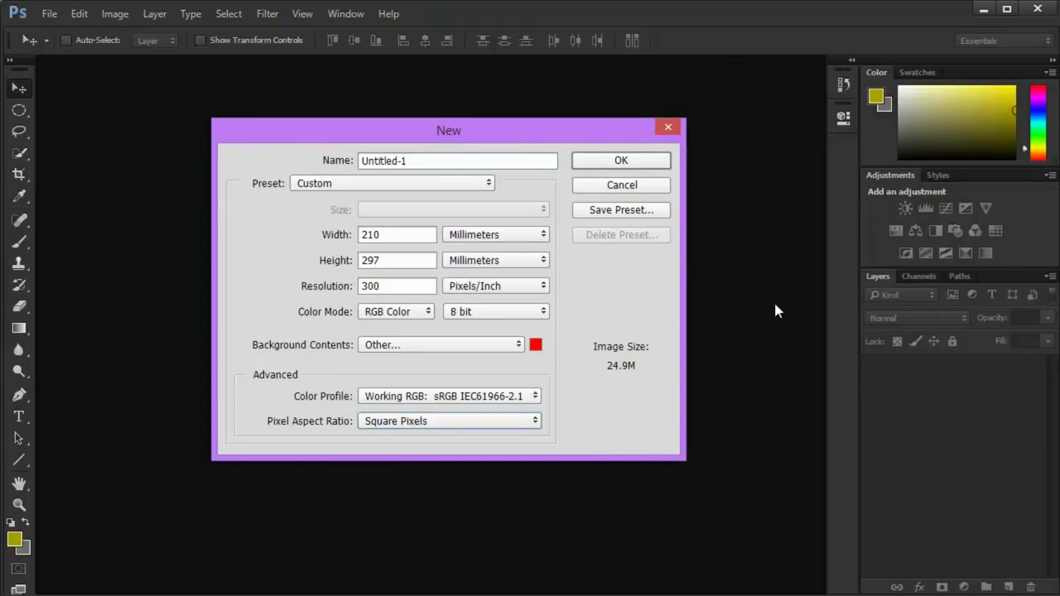
pyautogui.click(379, 420)
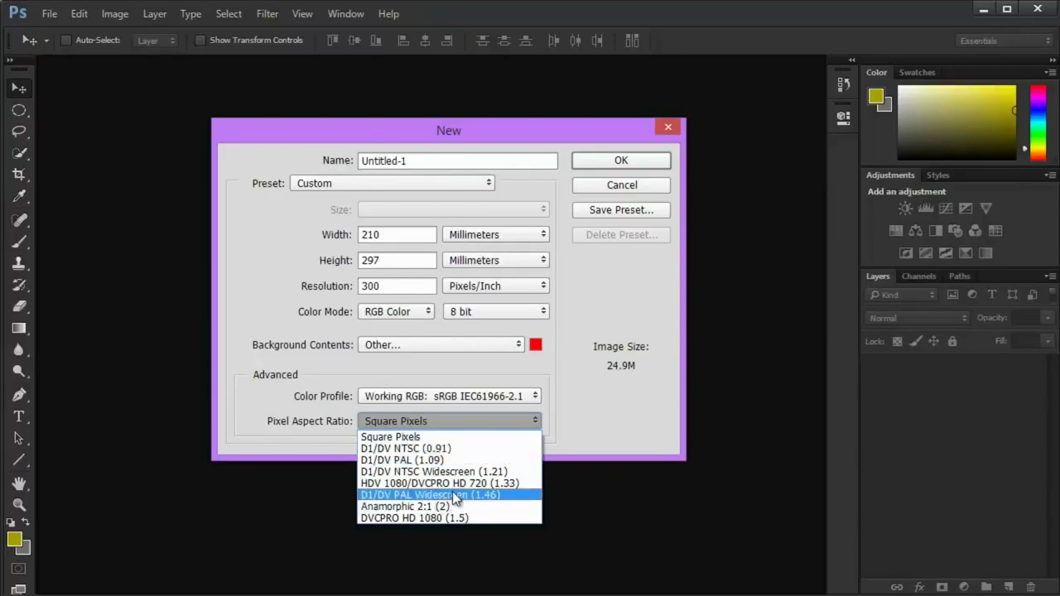
pyautogui.click(414, 421)
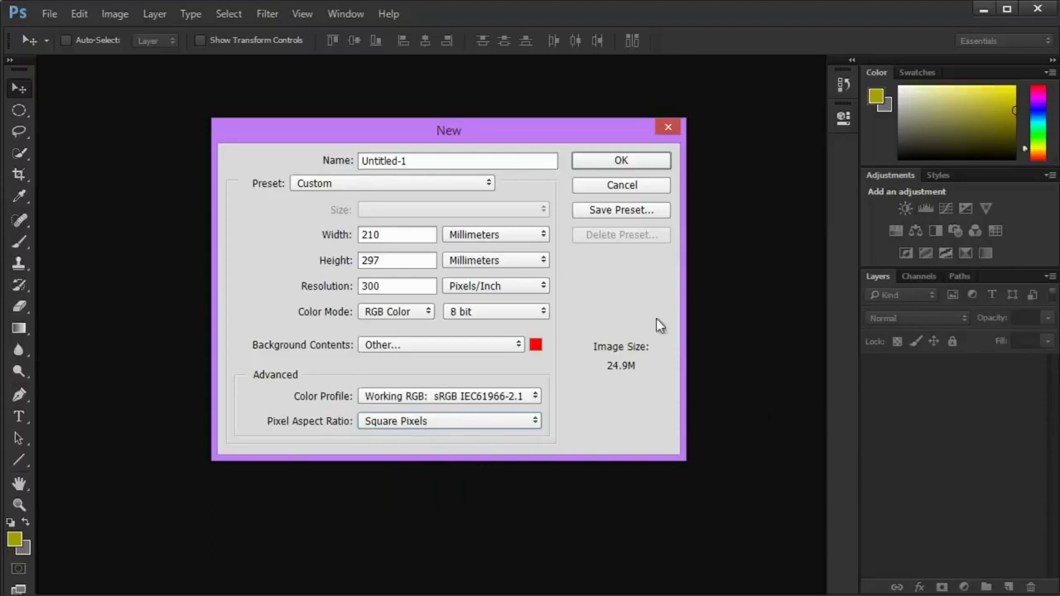
pyautogui.click(582, 162)
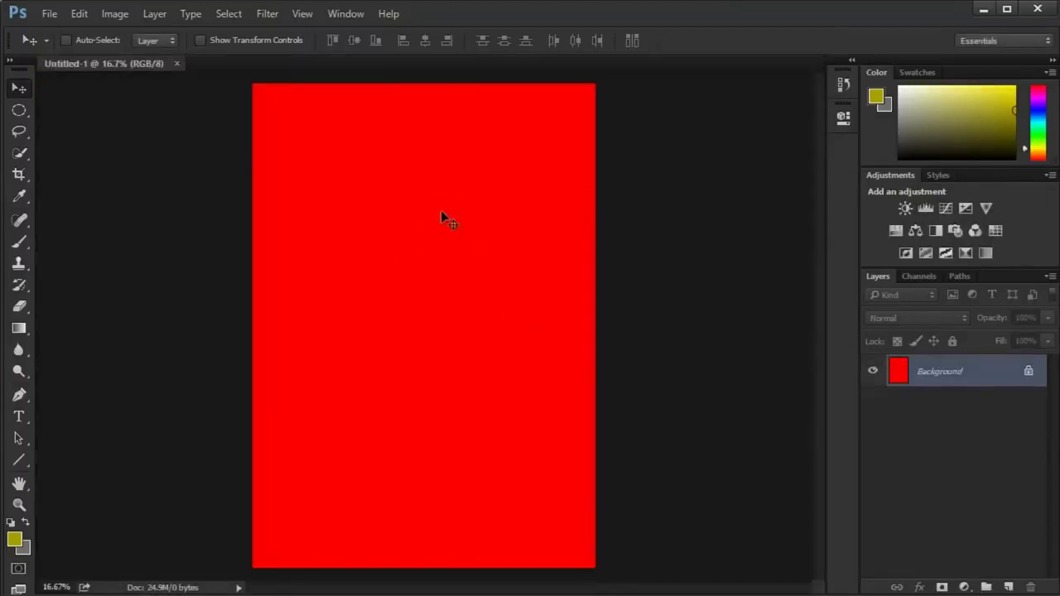
pyautogui.hotkey('ctrl', 'alt', 'i')
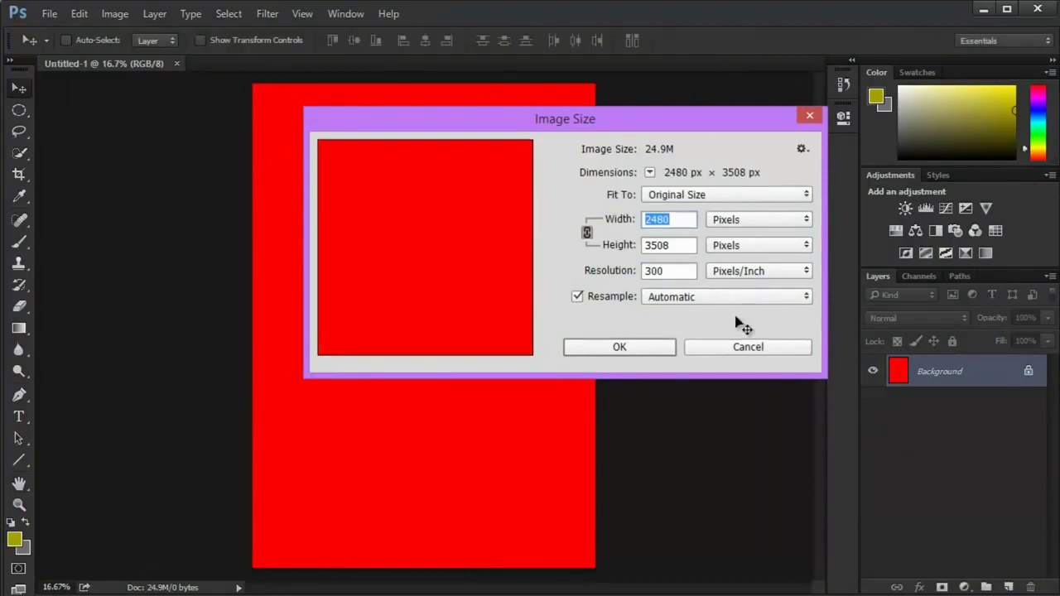
pyautogui.press('Escape')
pyautogui.hotkey('ctrl', 'alt', 'i')
pyautogui.press('Escape')
# Step: Open the Image Size settings and try a width of 1500 pixels with the proportions linked
pyautogui.click(112, 13)
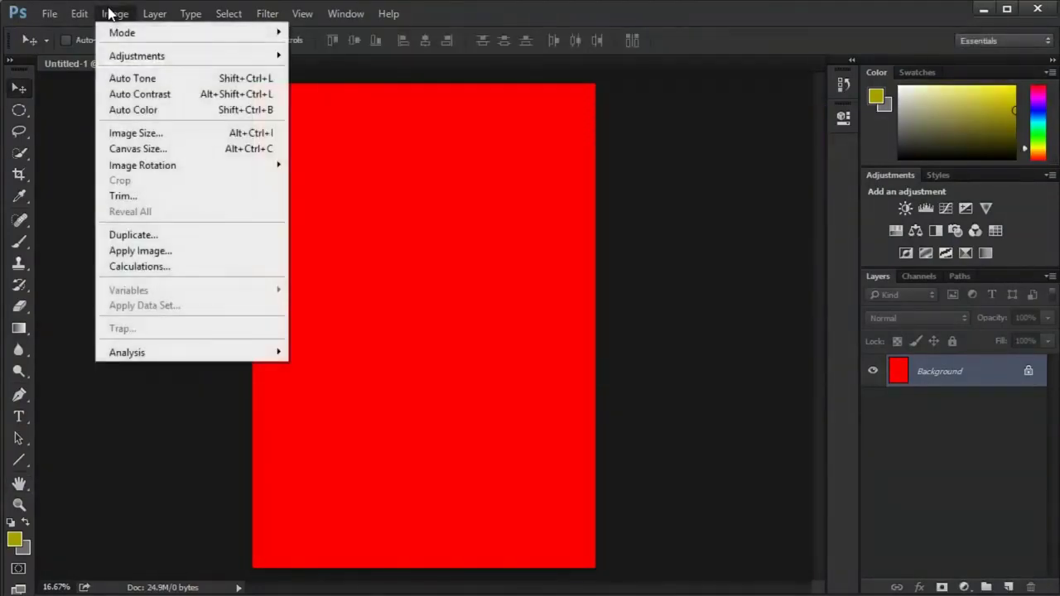
pyautogui.click(132, 136)
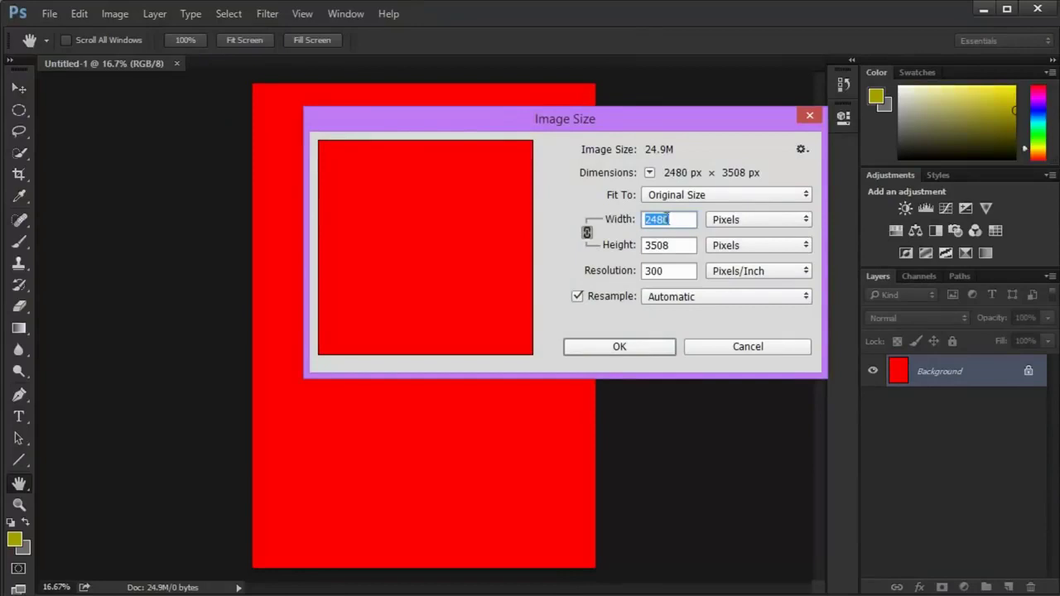
pyautogui.write('1500')
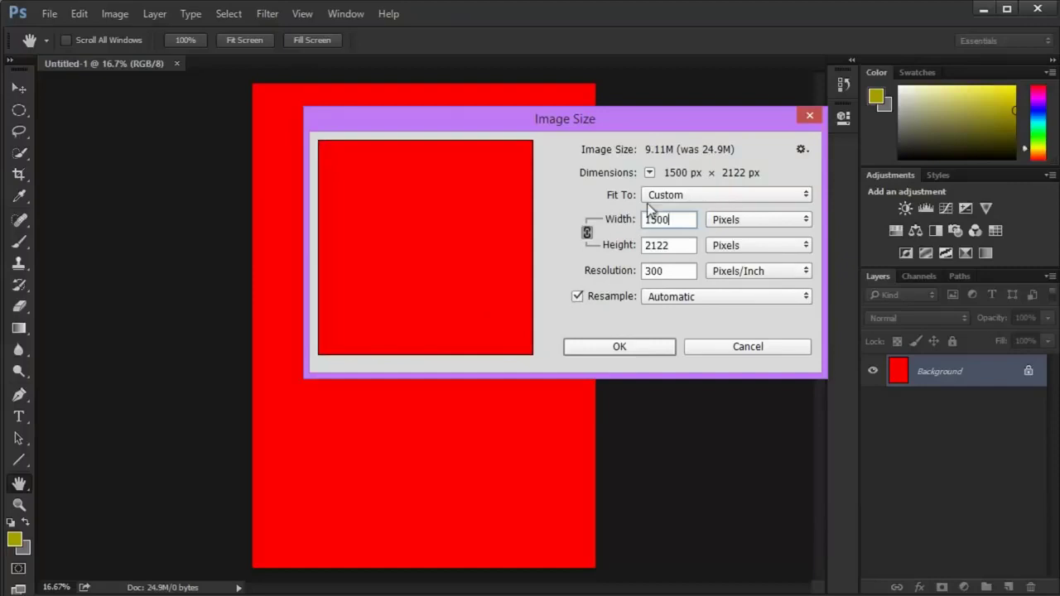
pyautogui.press('Tab')
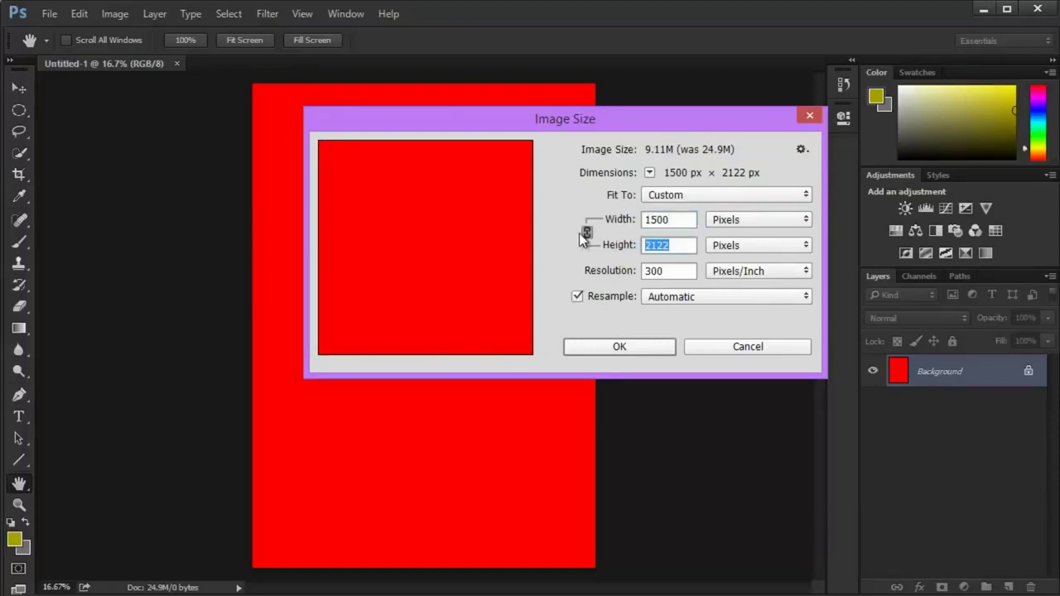
# Step: Unlink the width and height, resize the image to 1280 by 720 pixels, and fit it on screen
pyautogui.click(587, 234)
pyautogui.hotkey('shift', 'Tab')
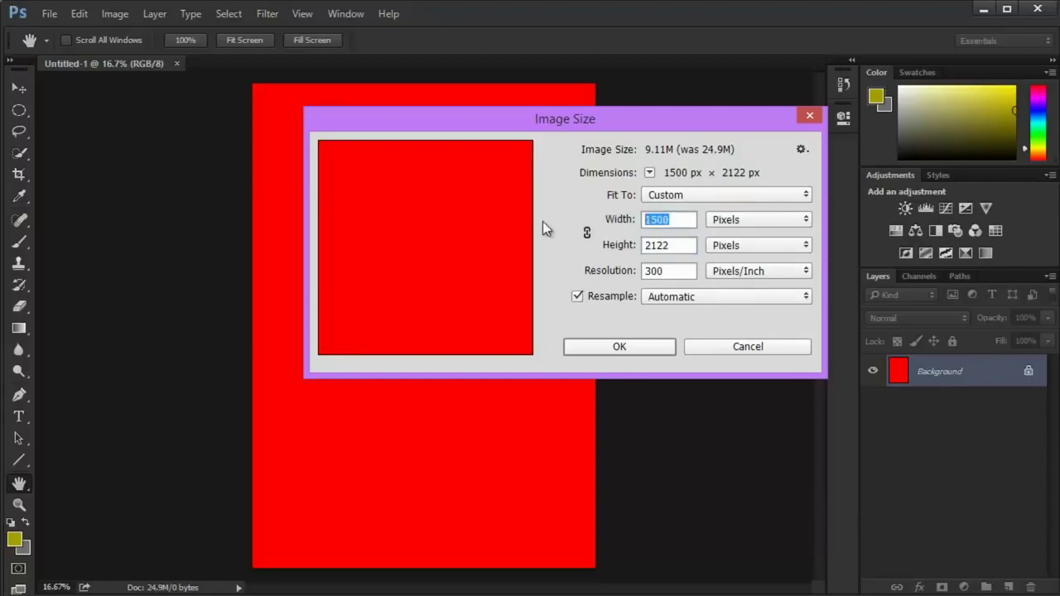
pyautogui.write('1280')
pyautogui.doubleClick(677, 245)
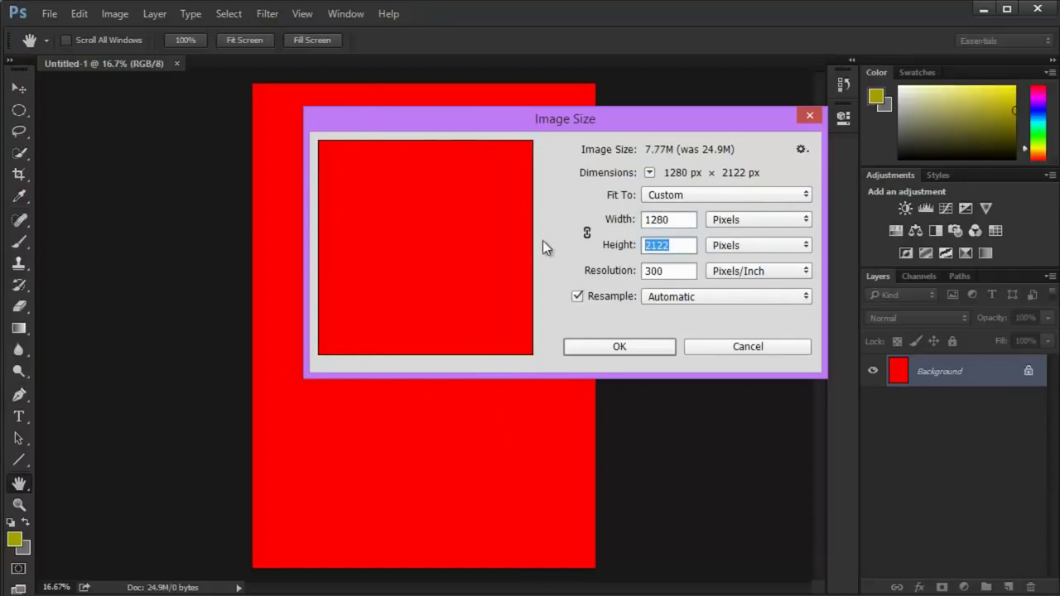
pyautogui.write('78')
pyautogui.press('BackSpace')
pyautogui.write('20')
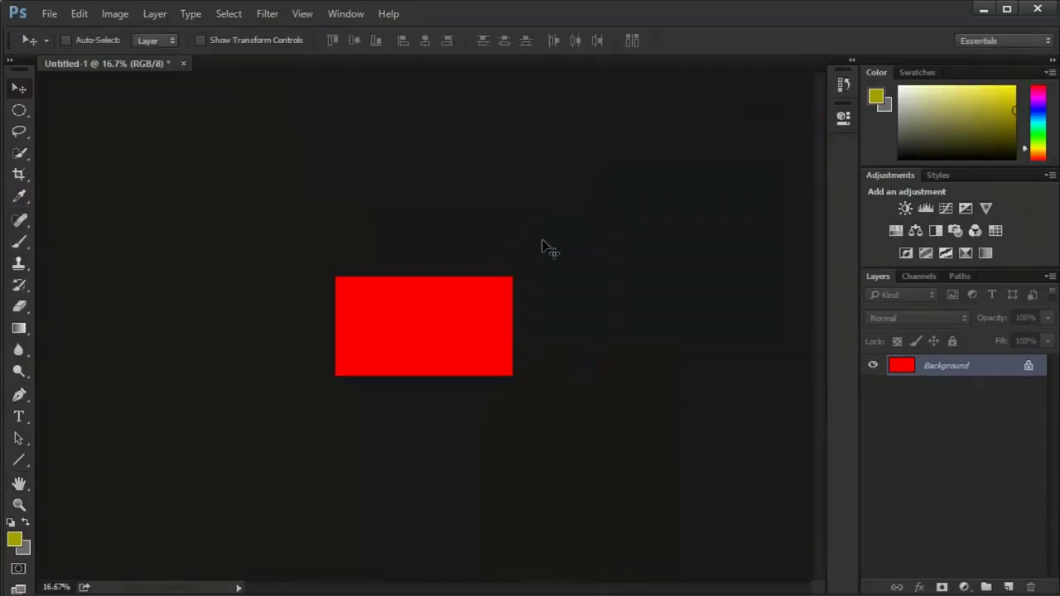
pyautogui.hotkey('ctrl', '0')
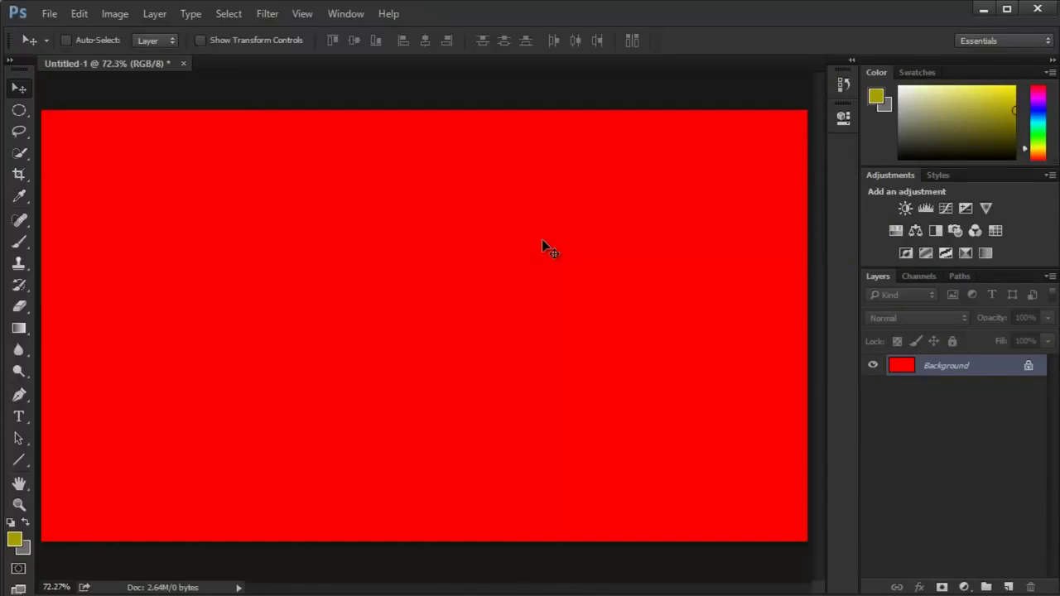
# Step: Select a full-height rectangular band across the middle of the canvas and apply a Black & White adjustment to it
pyautogui.click(19, 109)
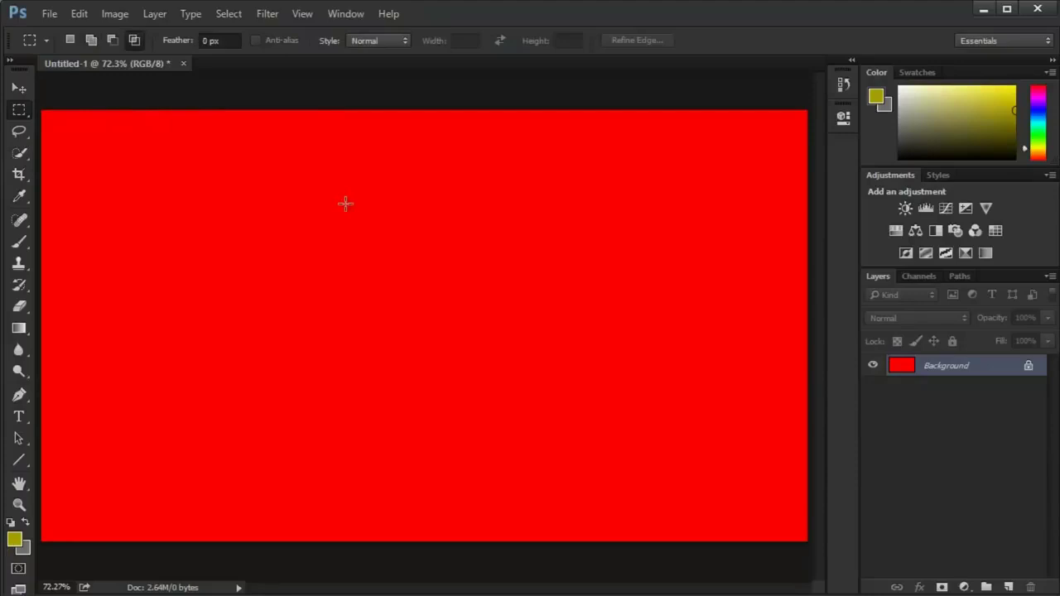
pyautogui.moveTo(275, 95); pyautogui.dragTo(642, 551)
pyautogui.scroll(-3, 570, 390)
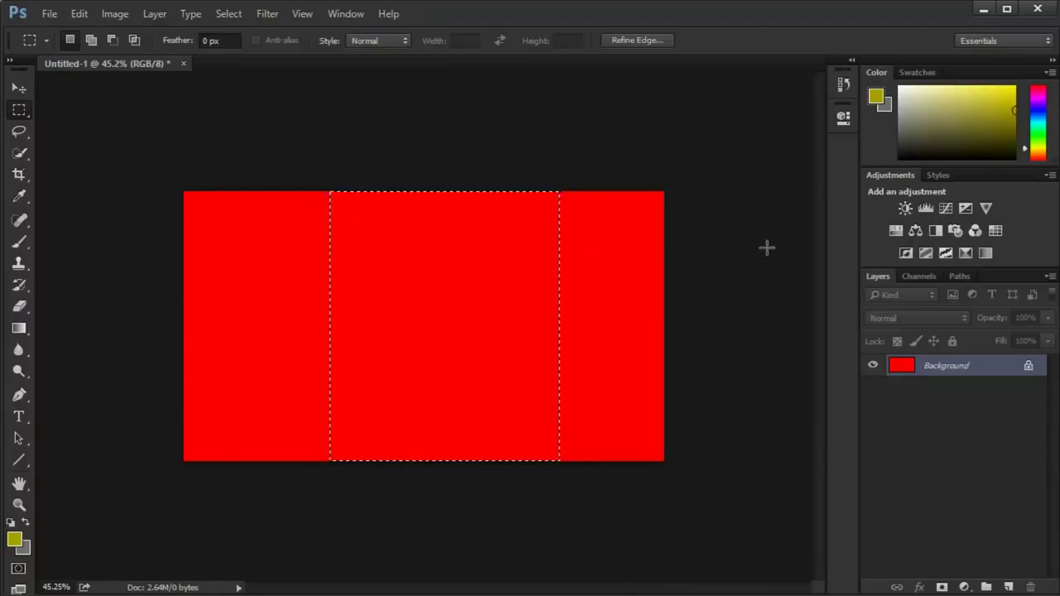
pyautogui.click(935, 231)
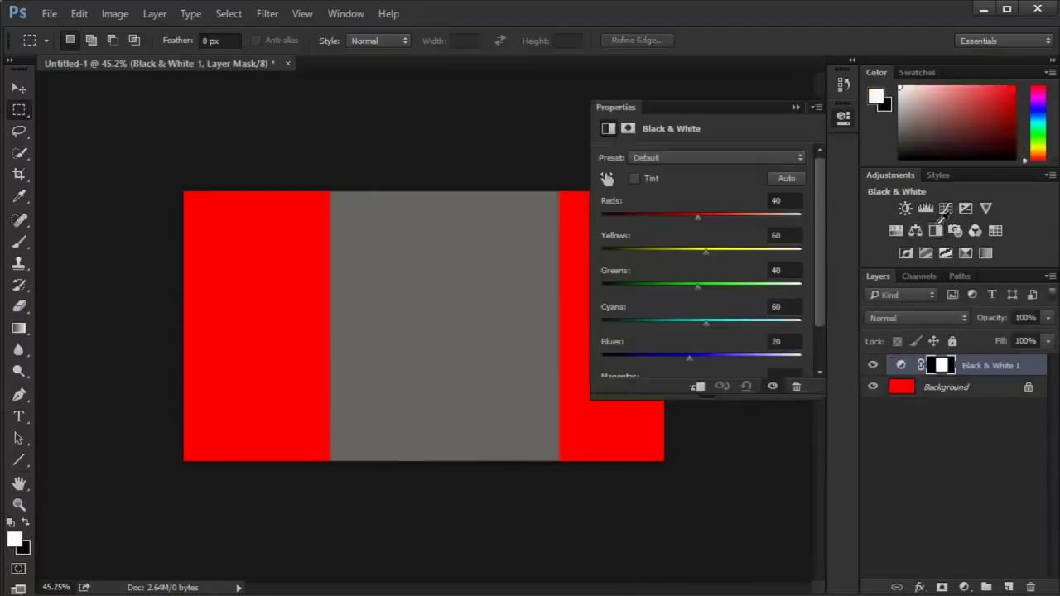
pyautogui.click(843, 117)
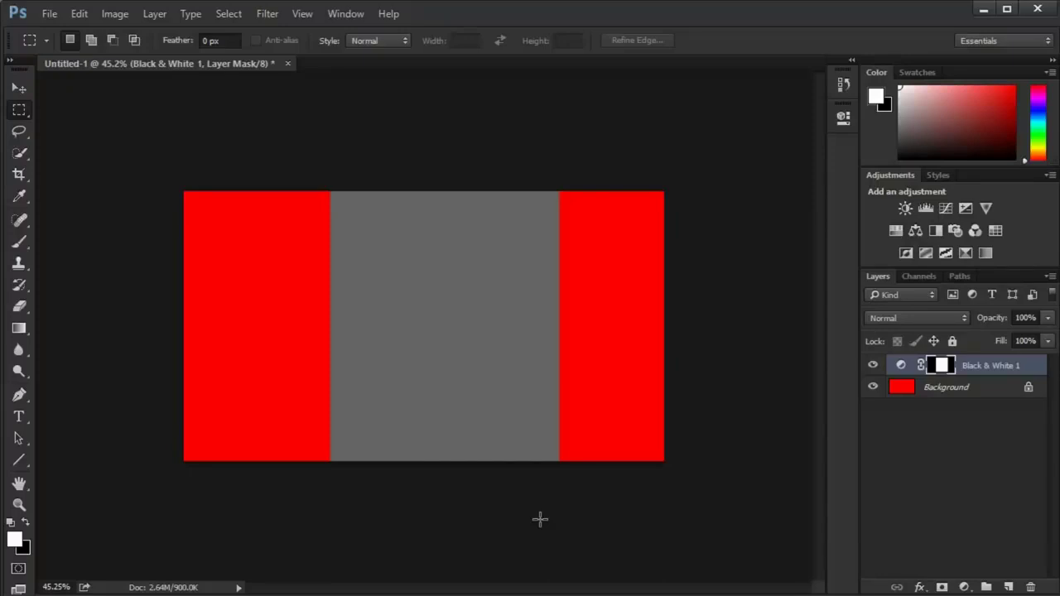
# Step: Revert the document to the Image Size state in its History
pyautogui.click(841, 85)
pyautogui.click(721, 145)
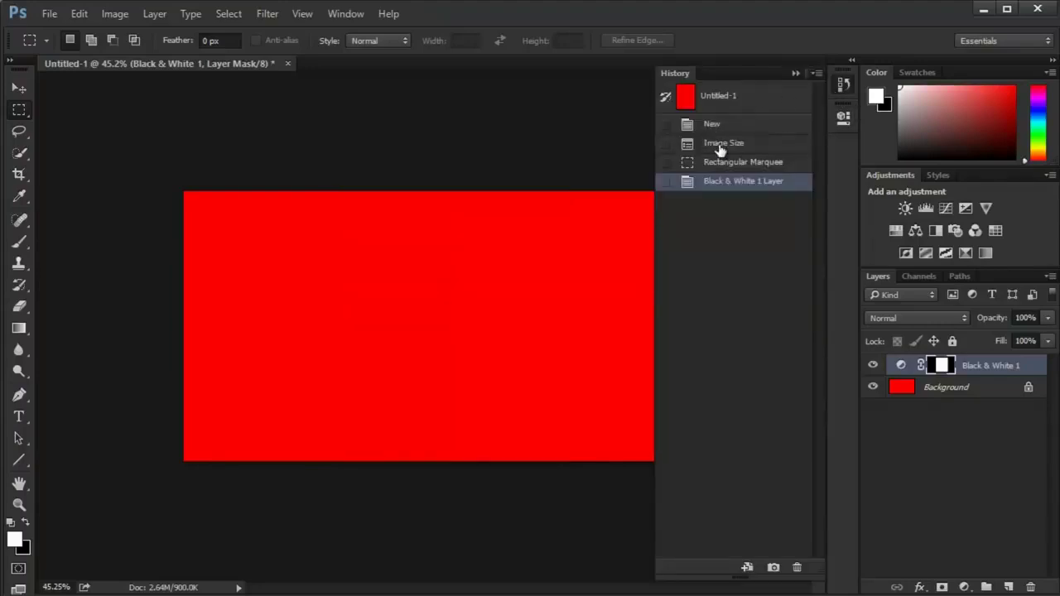
pyautogui.click(843, 86)
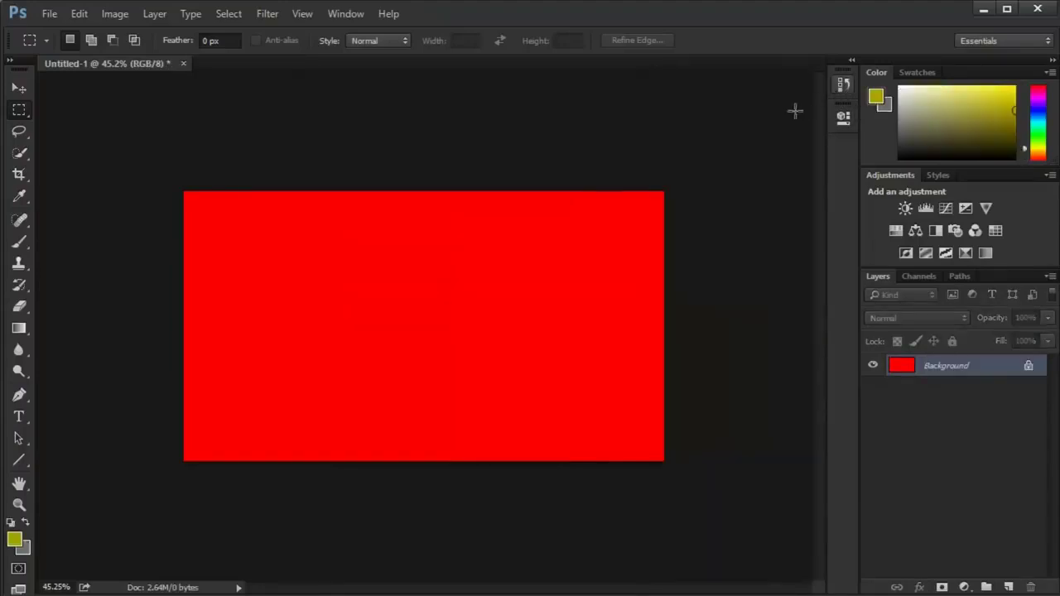
# Step: Show and hide the History panel, and locate its entry in the list of available panels
pyautogui.click(843, 86)
pyautogui.click(843, 86)
pyautogui.click(346, 14)
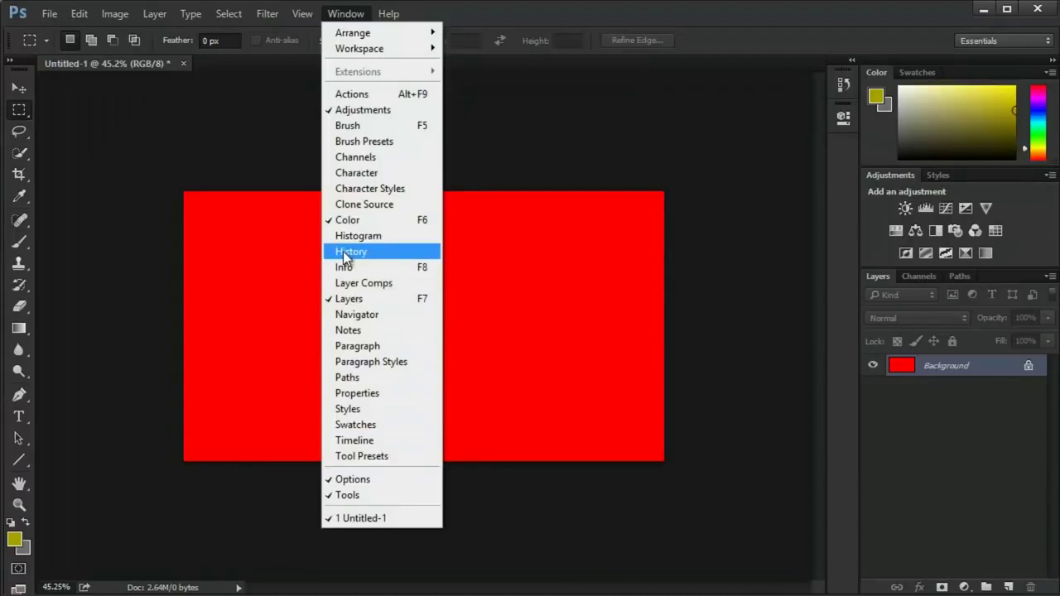
pyautogui.click(728, 184)
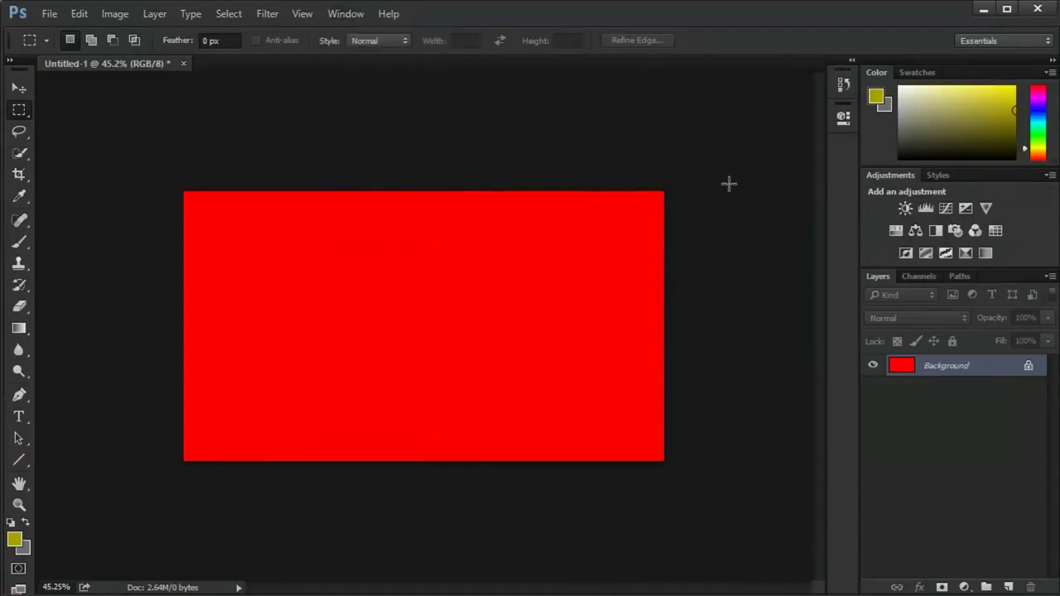
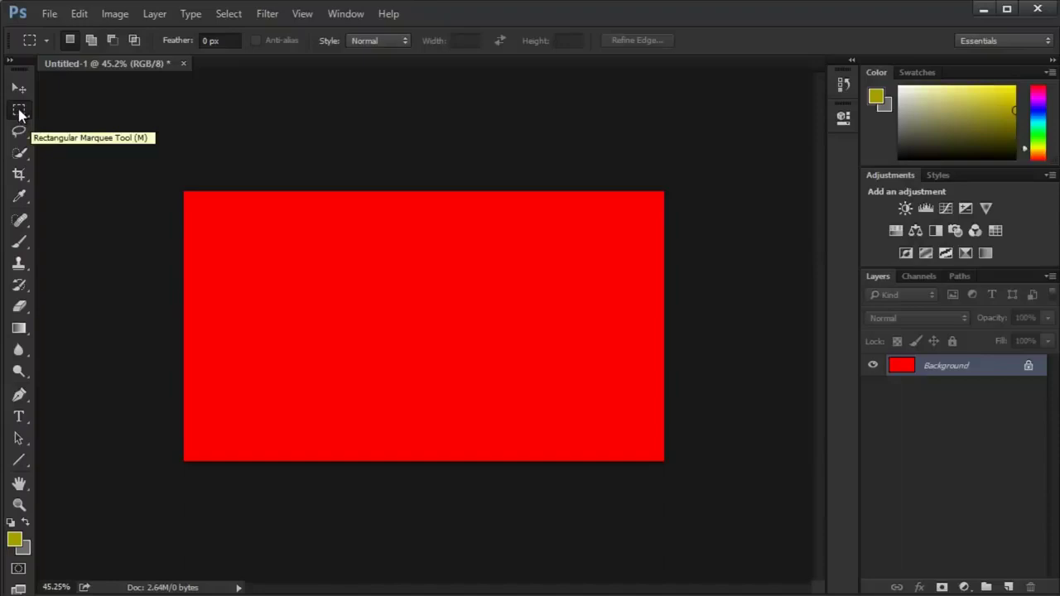
# Step: Switch to the Elliptical Marquee tool and back to the Rectangular Marquee tool
pyautogui.rightClick(20, 113)
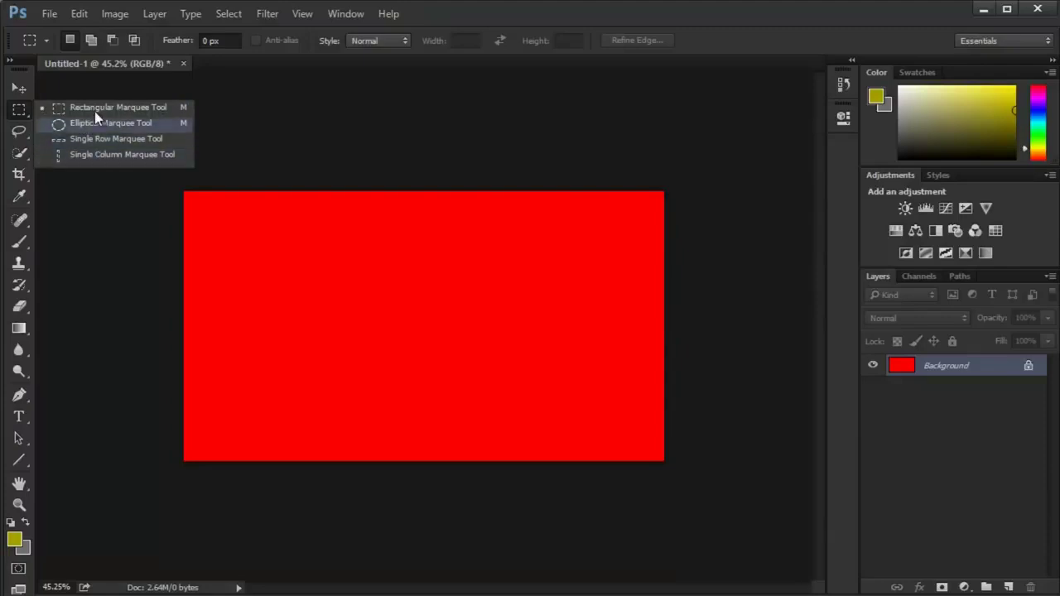
pyautogui.click(94, 124)
pyautogui.rightClick(20, 112)
pyautogui.click(68, 108)
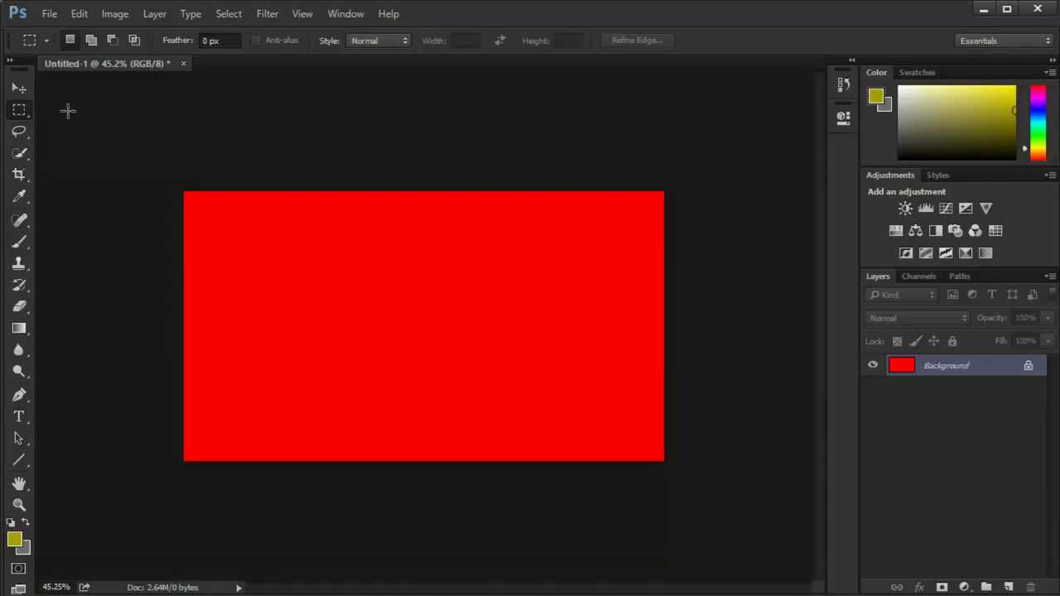
# Step: Examine the tool variants grouped with the marquee, lasso and Quick Selection tools
pyautogui.rightClick(25, 111)
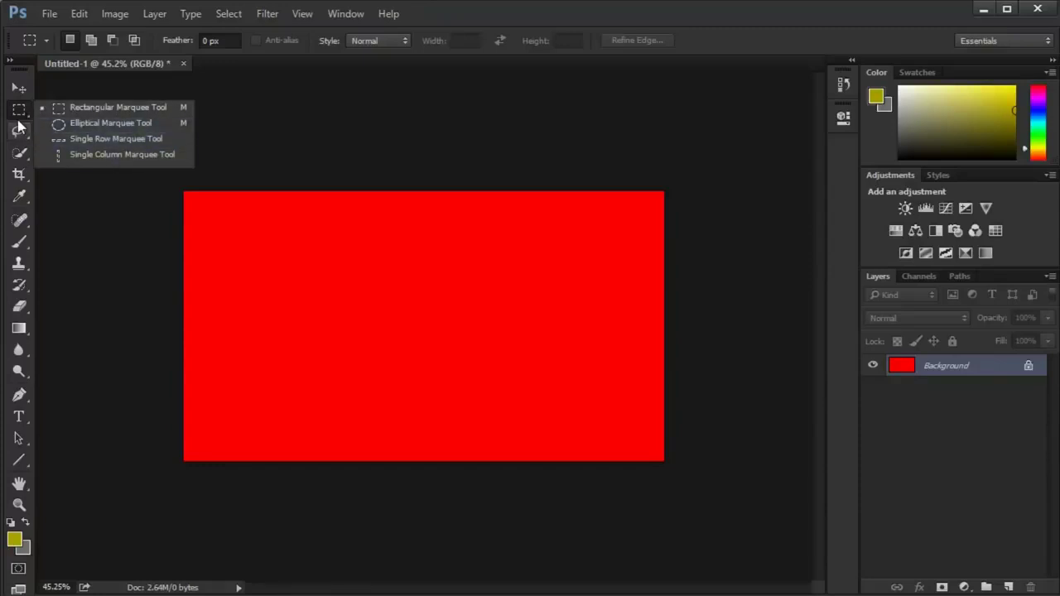
pyautogui.click(18, 129)
pyautogui.rightClick(19, 137)
pyautogui.click(13, 147)
pyautogui.click(15, 155)
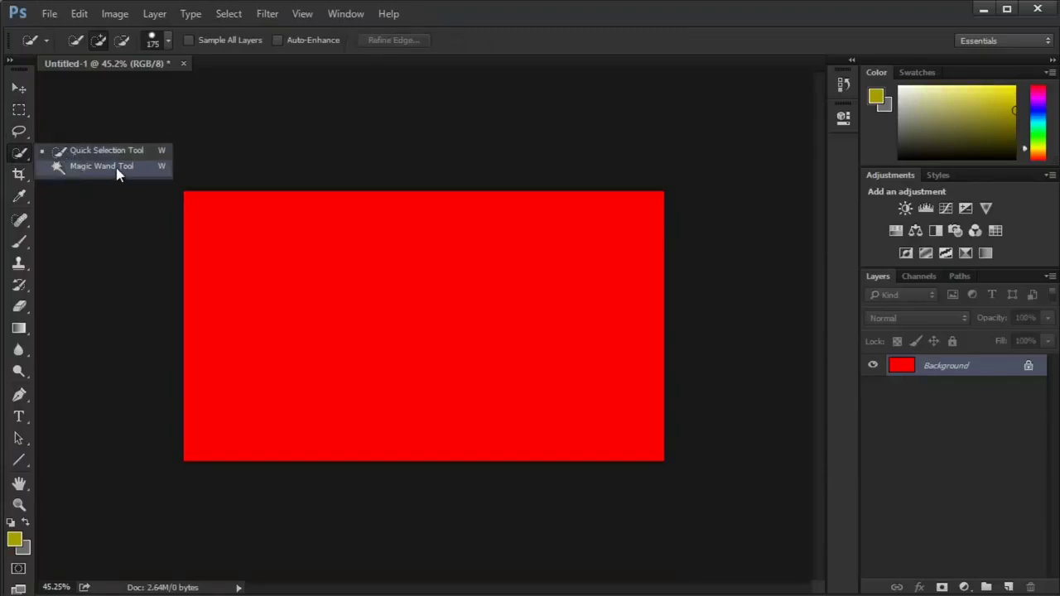
pyautogui.click(19, 155)
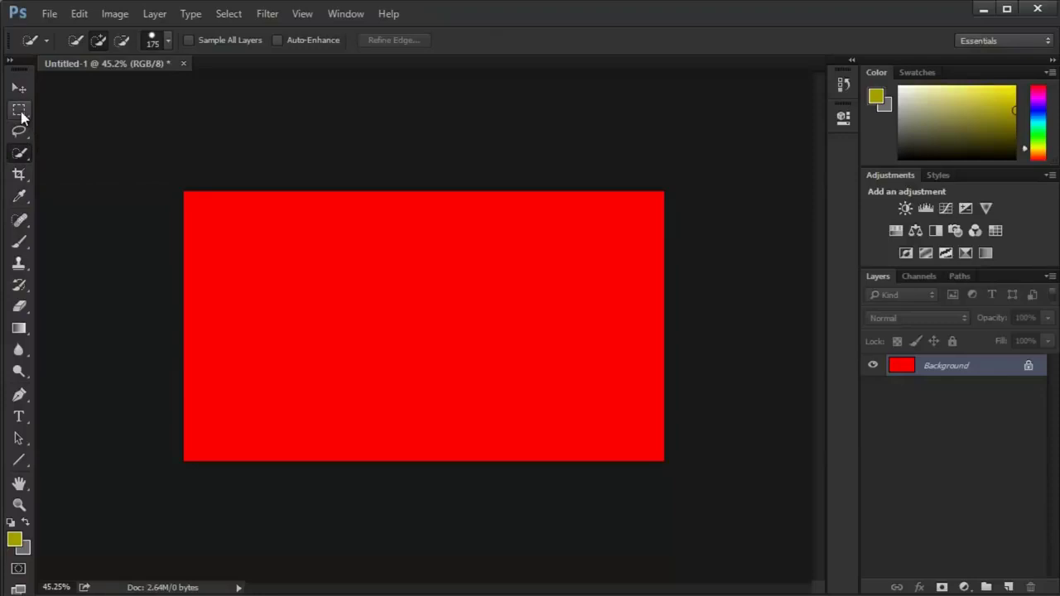
# Step: Practise drawing and clearing selections with the Rectangular Marquee tool, and draw a new one in the left half of the canvas
pyautogui.click(20, 113)
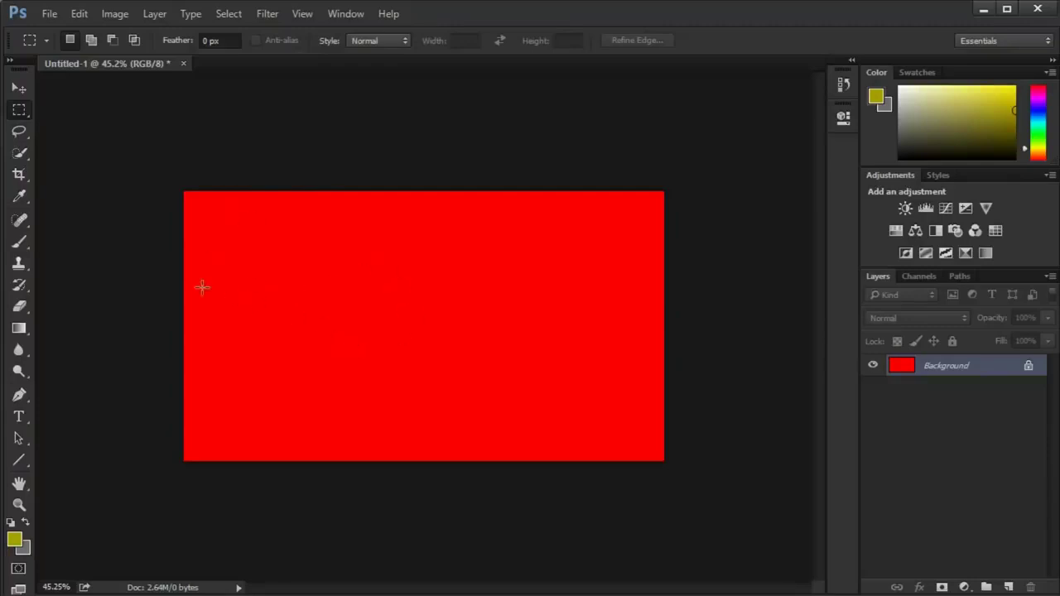
pyautogui.moveTo(236, 221); pyautogui.dragTo(370, 331)
pyautogui.moveTo(401, 308); pyautogui.dragTo(535, 377)
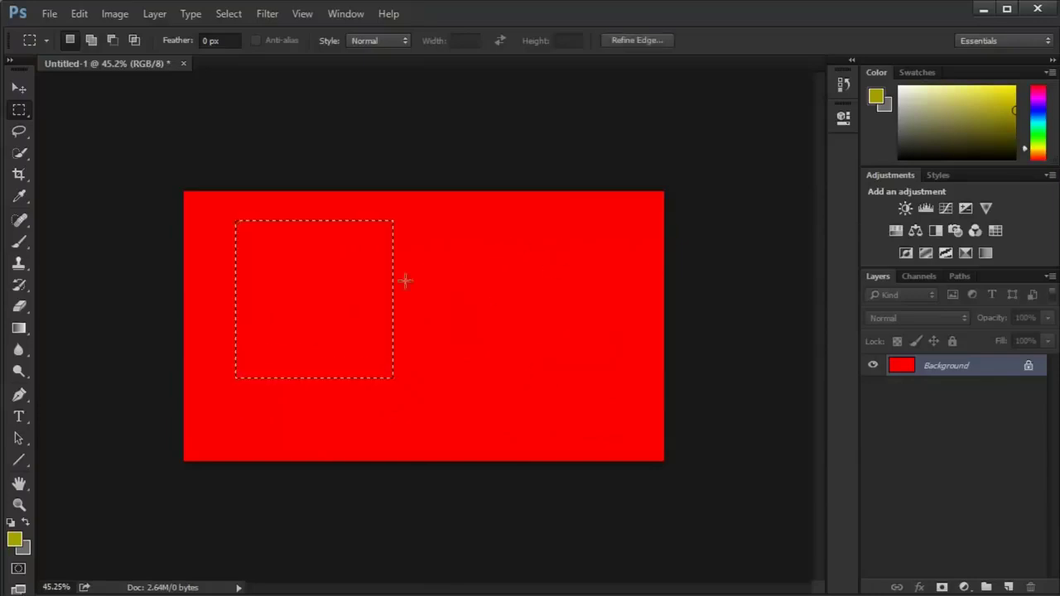
pyautogui.click(552, 265)
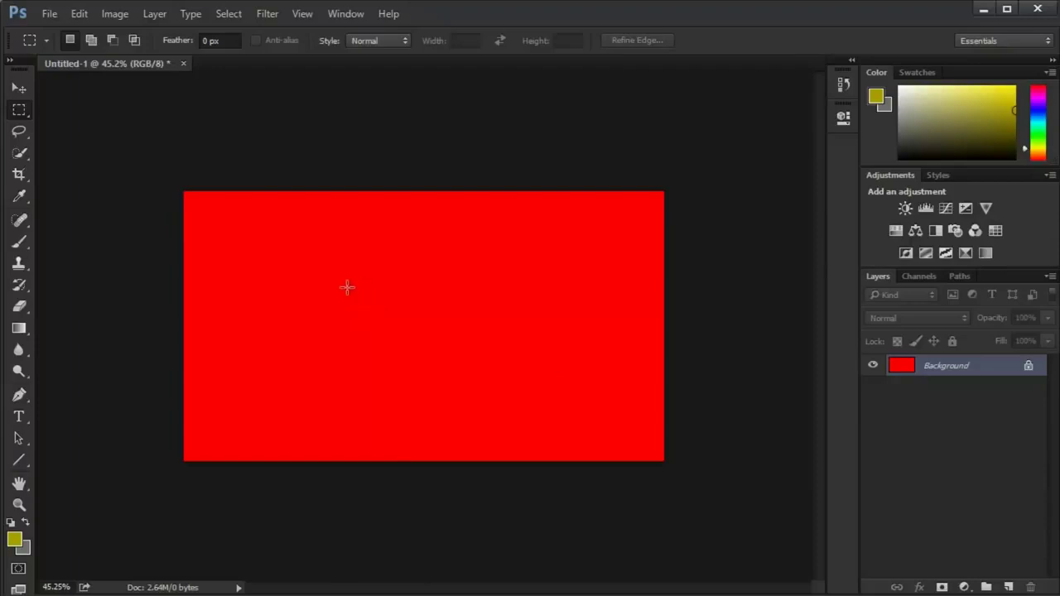
pyautogui.moveTo(333, 311); pyautogui.dragTo(379, 353)
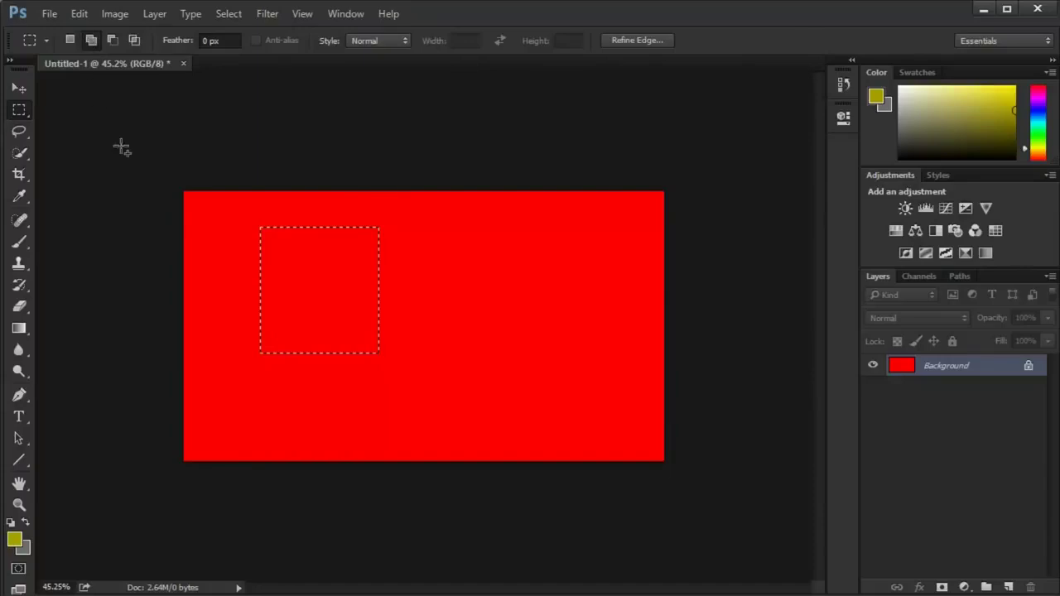
# Step: Add five overlapping rectangles to the existing selection with the Rectangular Marquee in Add to selection mode, extending it across the canvas
pyautogui.click(92, 45)
pyautogui.moveTo(577, 238); pyautogui.dragTo(400, 337)
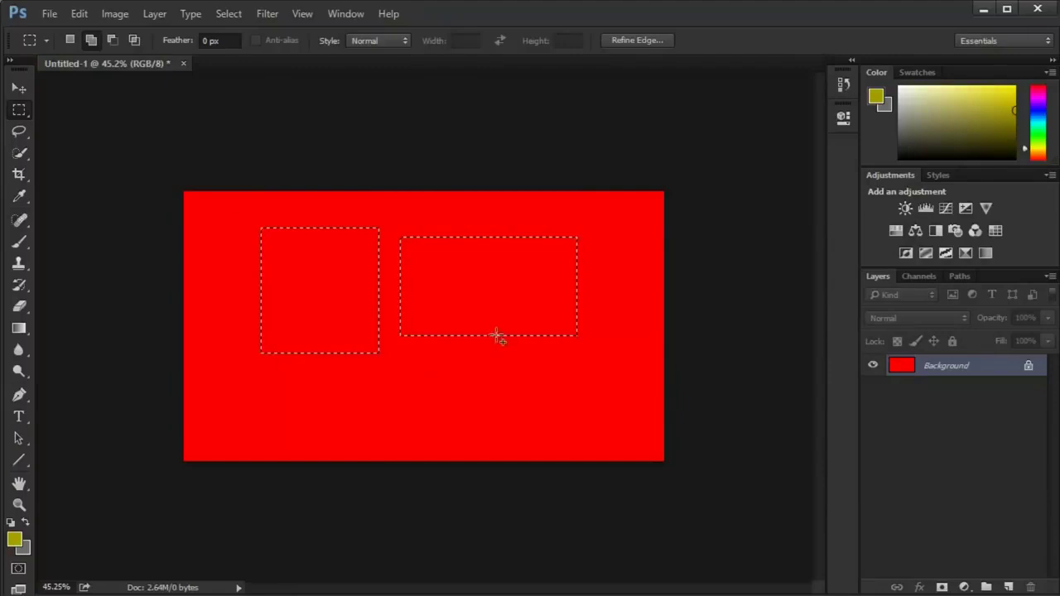
pyautogui.moveTo(451, 394); pyautogui.dragTo(309, 276)
pyautogui.moveTo(551, 408); pyautogui.dragTo(481, 334)
pyautogui.moveTo(598, 252); pyautogui.dragTo(541, 299)
pyautogui.moveTo(601, 217); pyautogui.dragTo(628, 395)
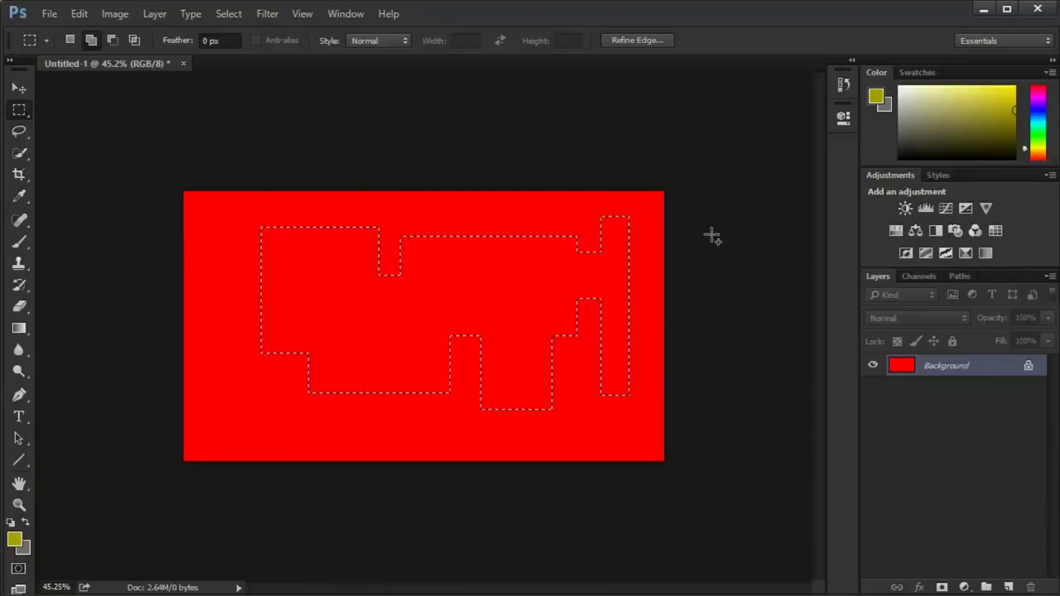
# Step: Subtract three rectangular areas from the right end of the combined selection, using Subtract from selection mode
pyautogui.click(118, 41)
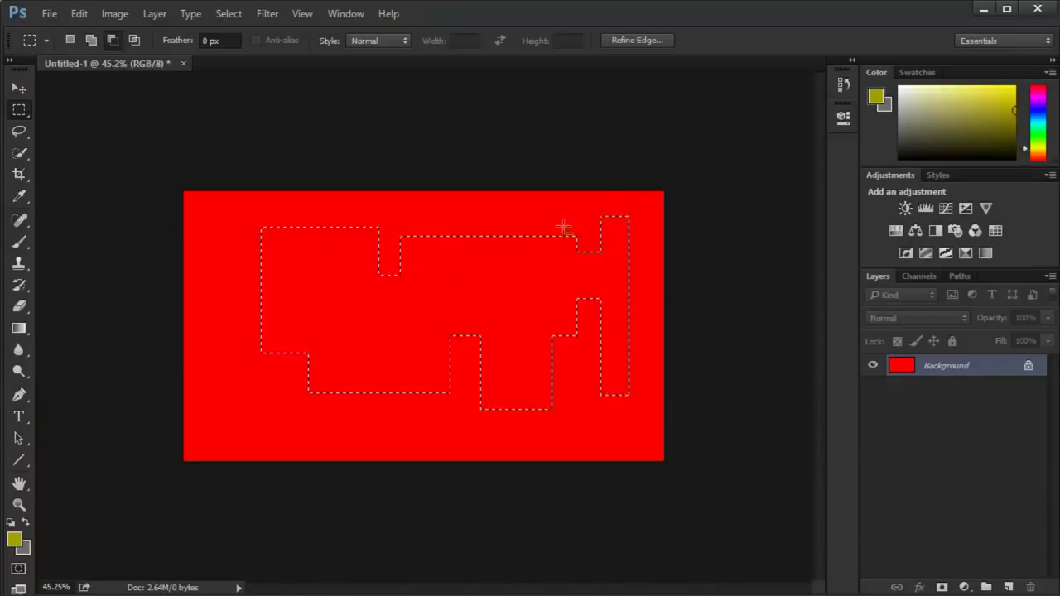
pyautogui.moveTo(604, 432); pyautogui.dragTo(598, 441)
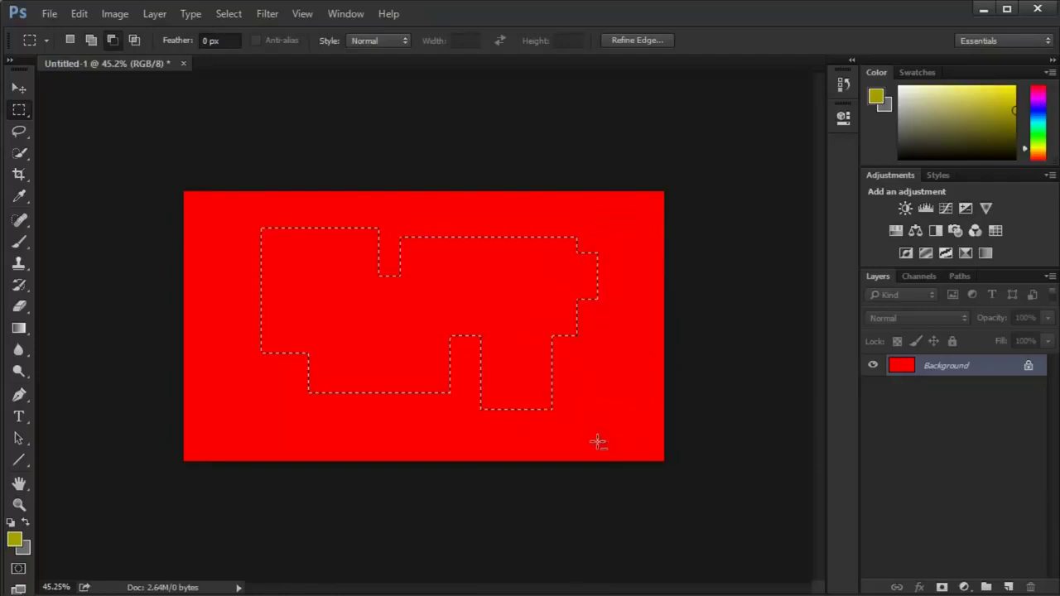
pyautogui.moveTo(625, 226); pyautogui.dragTo(559, 352)
pyautogui.moveTo(590, 232); pyautogui.dragTo(500, 296)
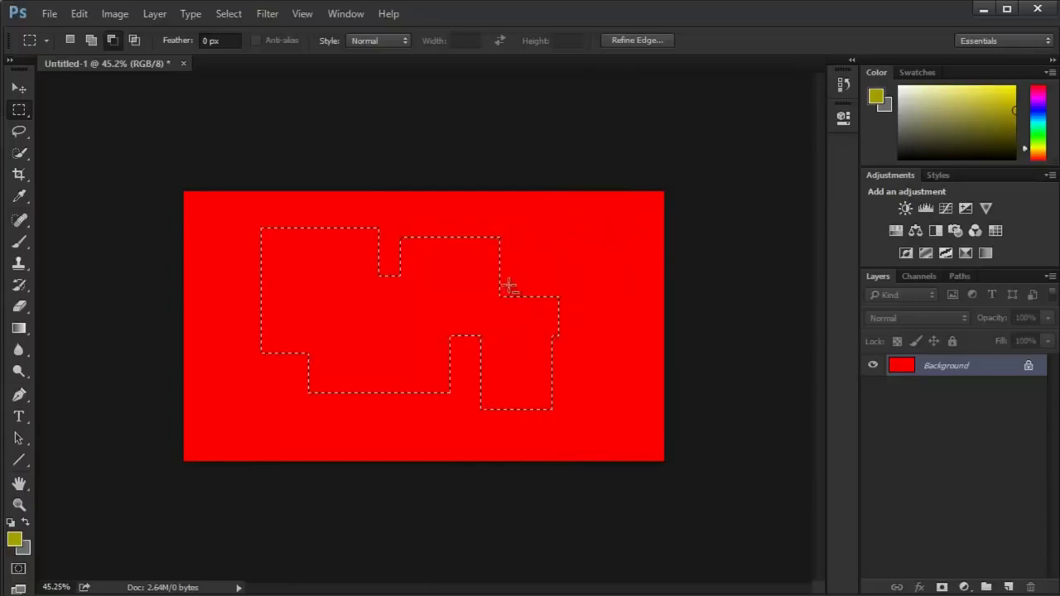
# Step: Try intersecting the selection with a horizontal band, a vertical strip and a small inner rectangle, undoing each attempt
pyautogui.click(135, 41)
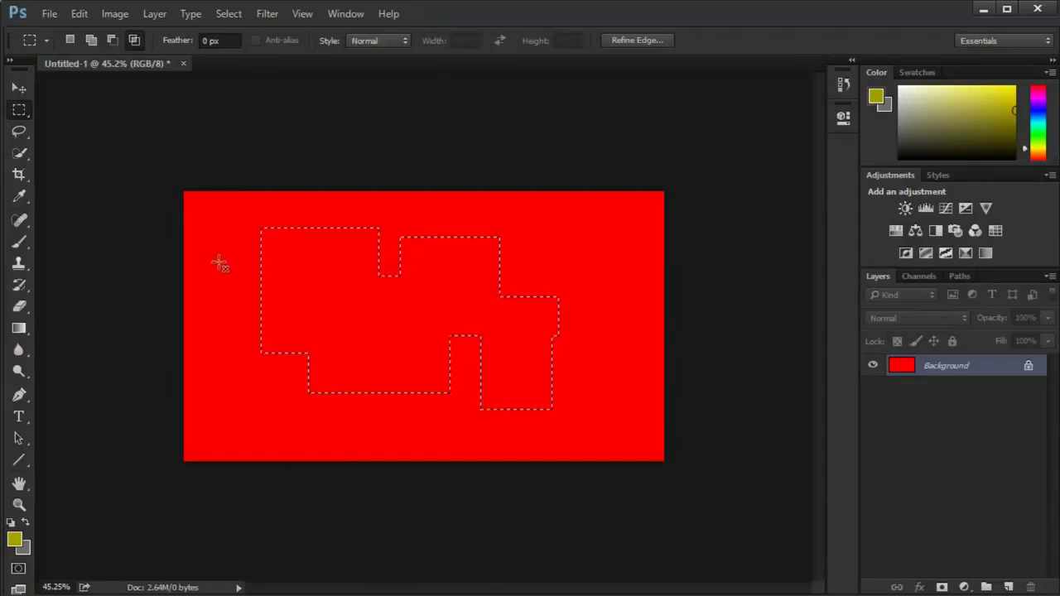
pyautogui.moveTo(306, 317); pyautogui.dragTo(638, 340)
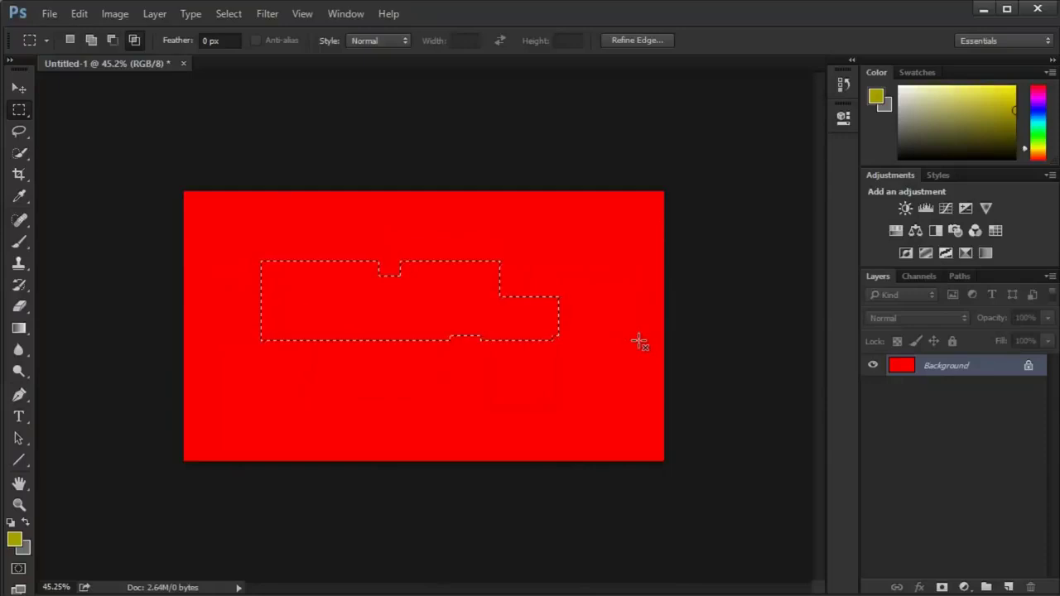
pyautogui.hotkey('ctrl', 'z')
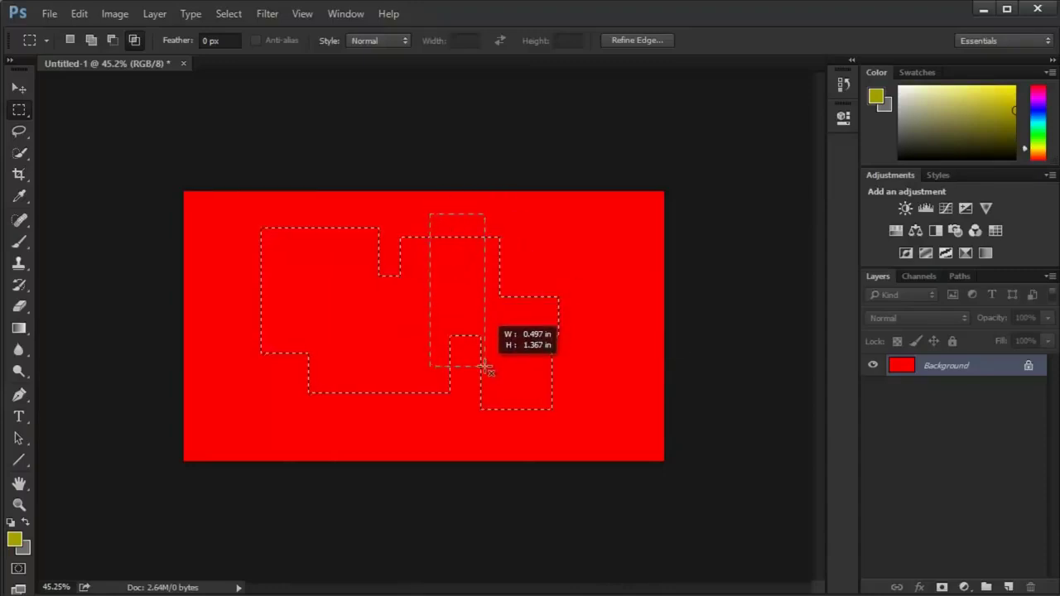
pyautogui.moveTo(485, 367); pyautogui.dragTo(486, 367)
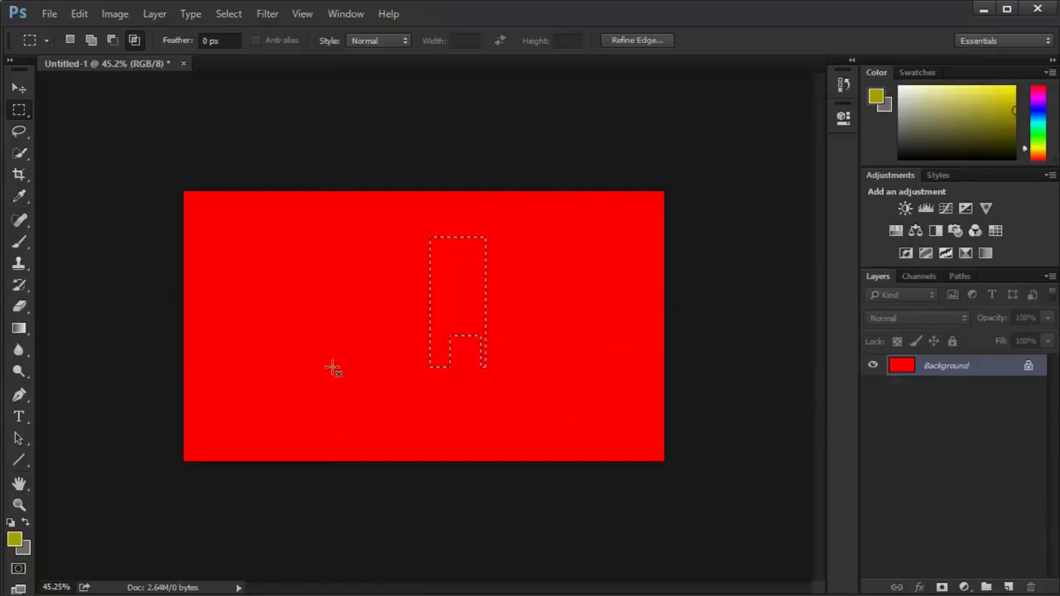
pyautogui.hotkey('ctrl', 'z')
pyautogui.moveTo(296, 272); pyautogui.dragTo(333, 325)
pyautogui.hotkey('ctrl', 'z')
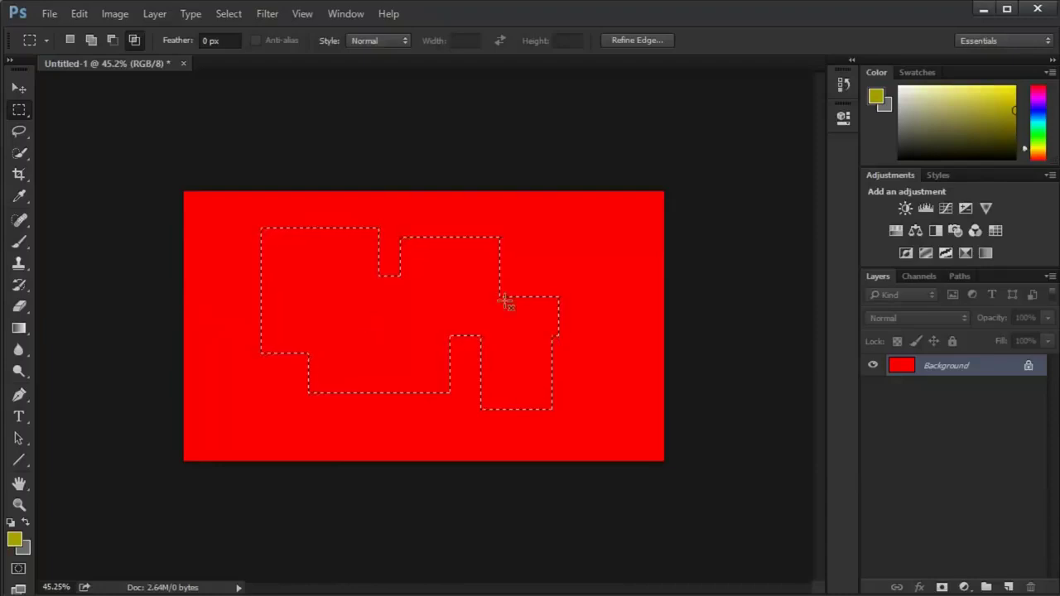
# Step: Deselect the combined selection, reselect it, and clear it again
pyautogui.click(230, 14)
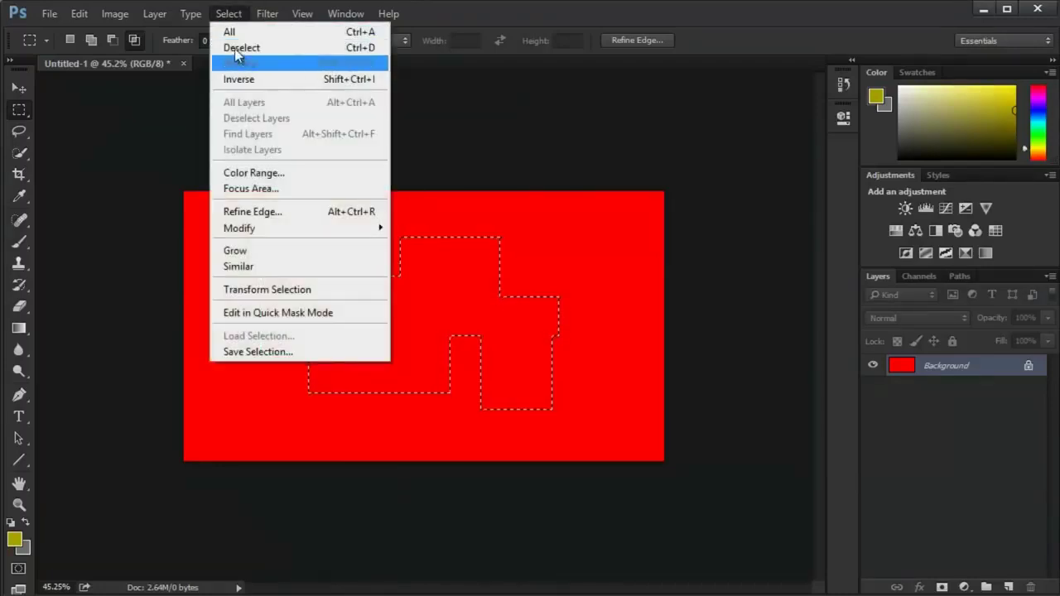
pyautogui.click(238, 48)
pyautogui.hotkey('ctrl', 'shift', 'd')
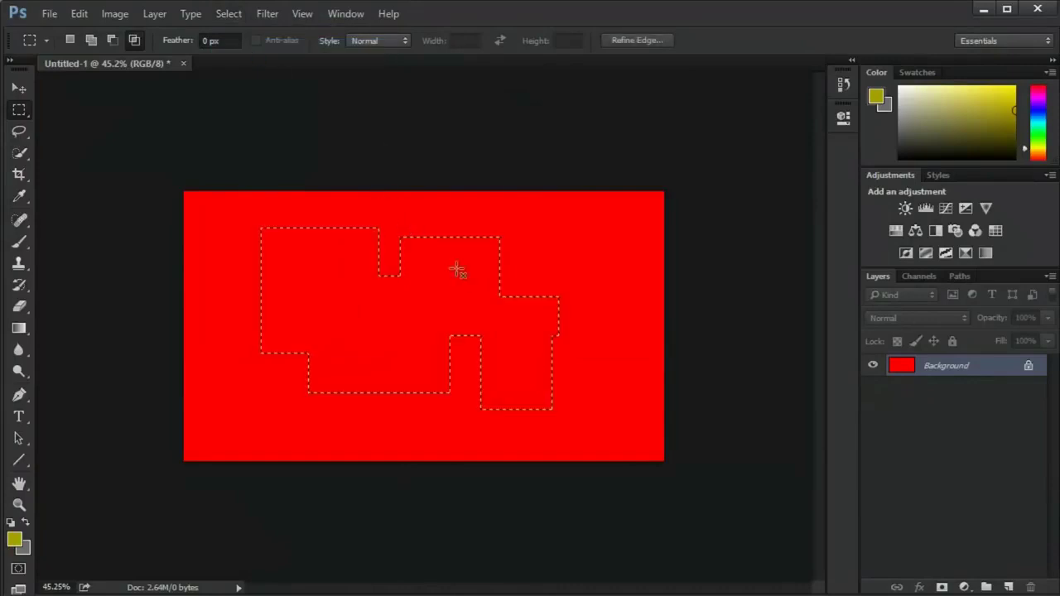
pyautogui.hotkey('ctrl', 'd')
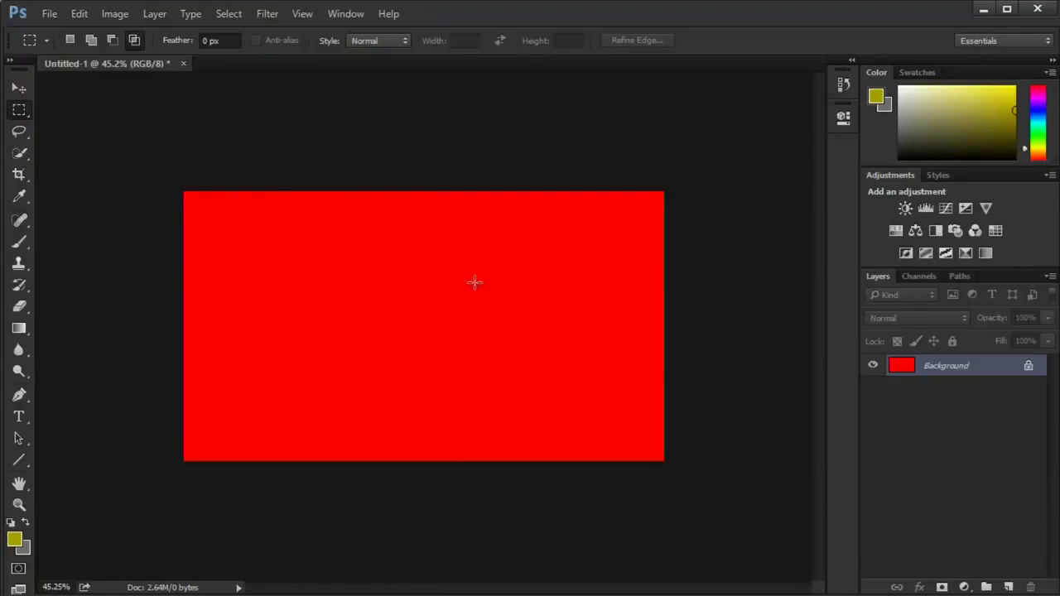
# Step: Draw a cloud-shaped Lasso selection across the canvas in New selection mode, switch to Add to selection mode, and clear the selection
pyautogui.click(18, 130)
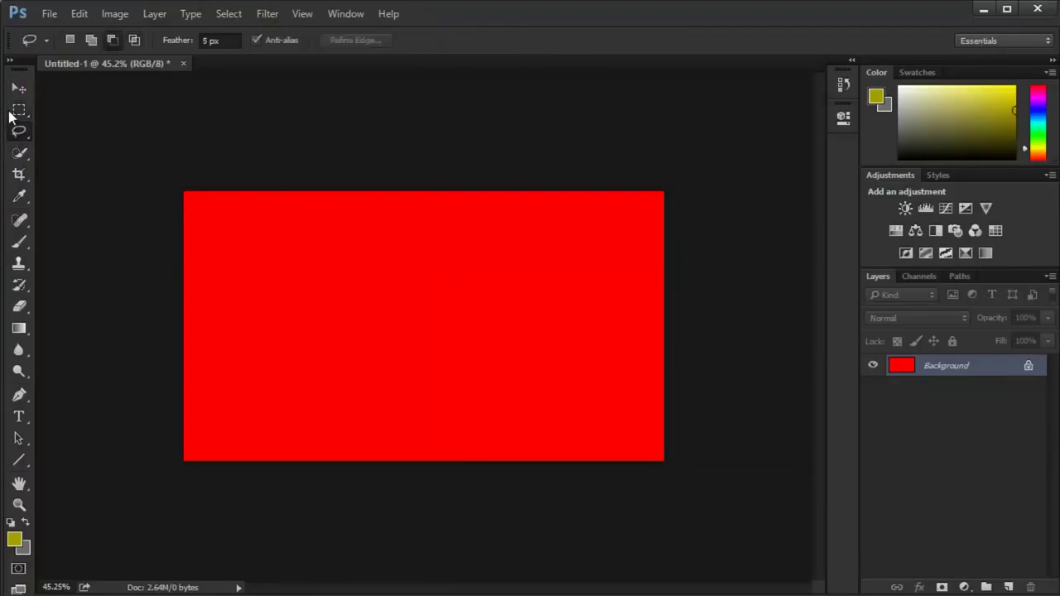
pyautogui.click(18, 109)
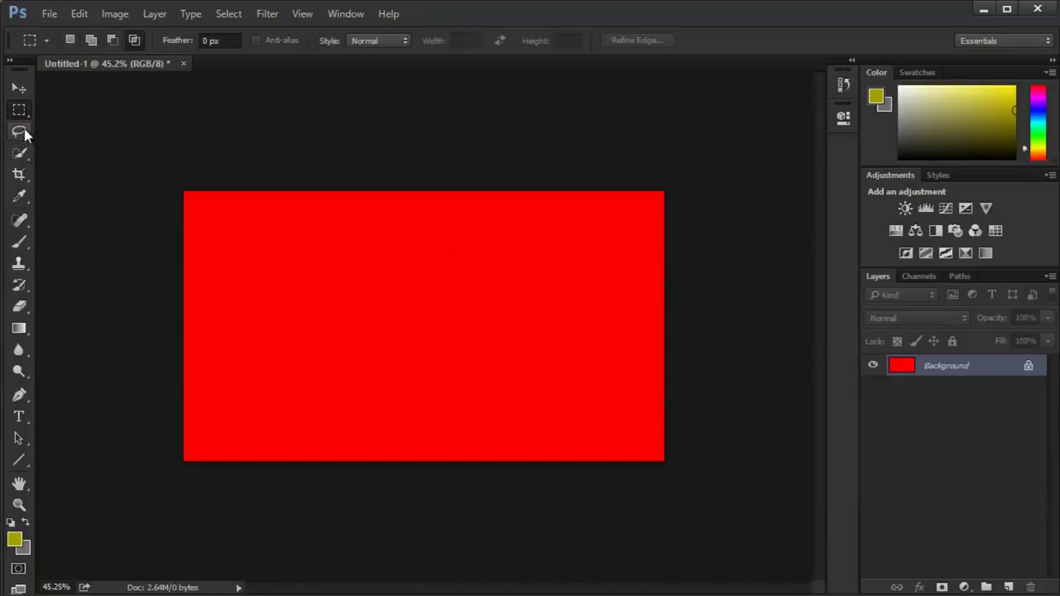
pyautogui.click(19, 132)
pyautogui.click(72, 39)
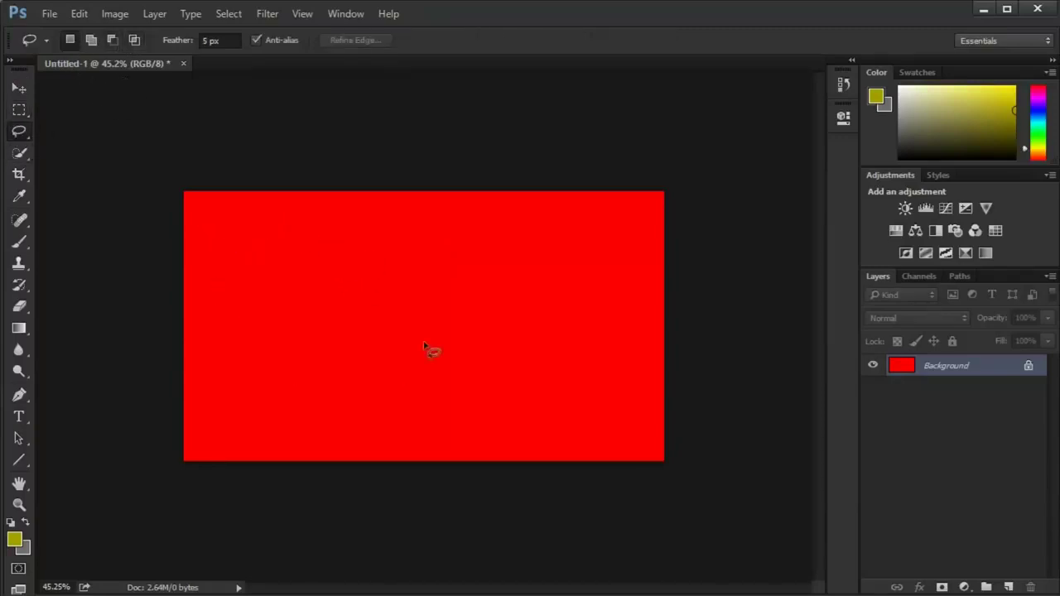
pyautogui.moveTo(313, 231)
pyautogui.mouseDown()
pyautogui.moveTo(275, 278)
pyautogui.moveTo(306, 327)
pyautogui.moveTo(511, 277)
pyautogui.moveTo(337, 223)
pyautogui.moveTo(360, 317)
pyautogui.moveTo(489, 366)
pyautogui.moveTo(579, 309)
pyautogui.moveTo(577, 245)
pyautogui.moveTo(301, 190)
pyautogui.moveTo(194, 266)
pyautogui.moveTo(212, 334)
pyautogui.moveTo(461, 398)
pyautogui.moveTo(549, 357)
pyautogui.moveTo(554, 329)
pyautogui.moveTo(495, 261)
pyautogui.moveTo(345, 228)
pyautogui.moveTo(295, 290)
pyautogui.moveTo(310, 306)
pyautogui.moveTo(292, 345)
pyautogui.moveTo(409, 331)
pyautogui.mouseUp()
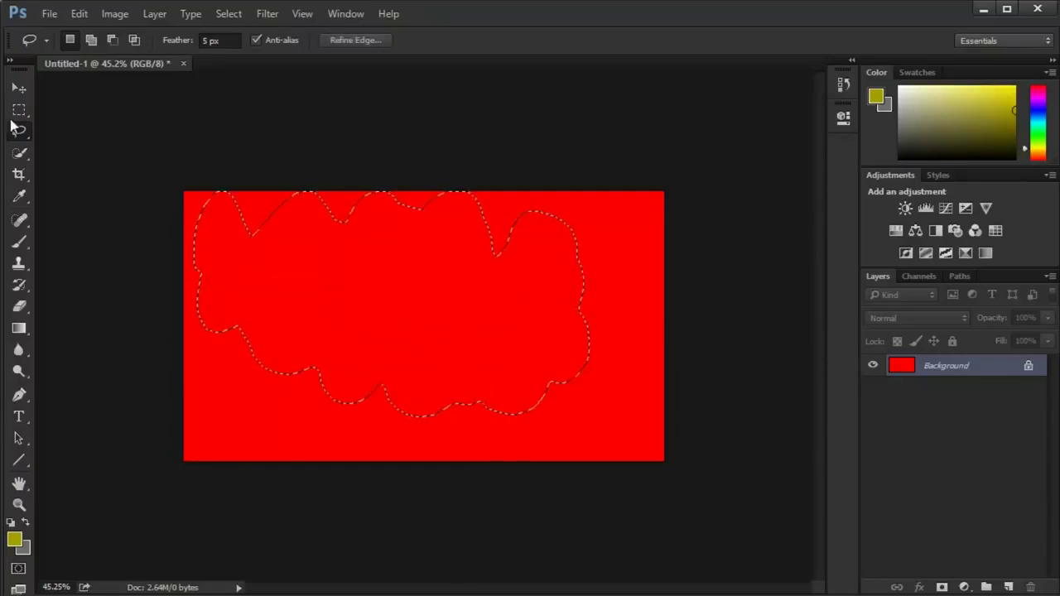
pyautogui.click(92, 40)
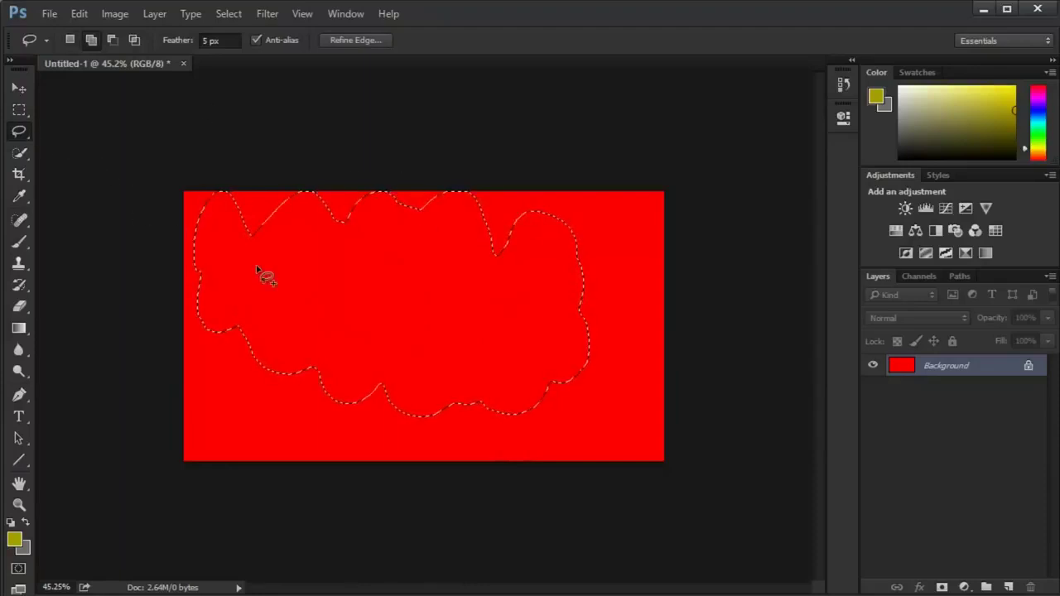
pyautogui.hotkey('ctrl', 'd')
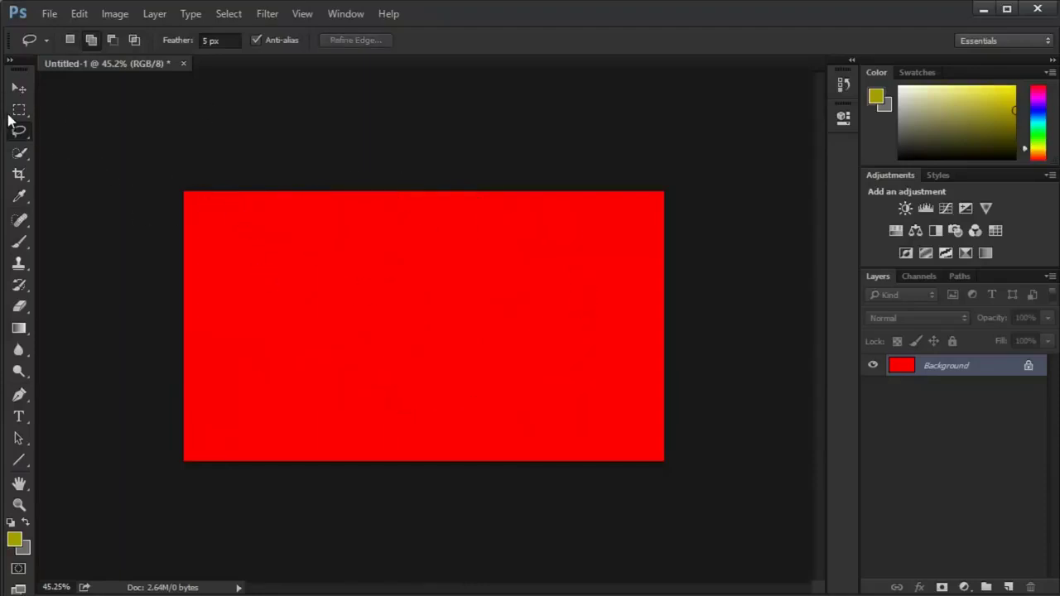
# Step: Draw a circular selection left of the canvas centre with the Elliptical Marquee tool
pyautogui.click(19, 110)
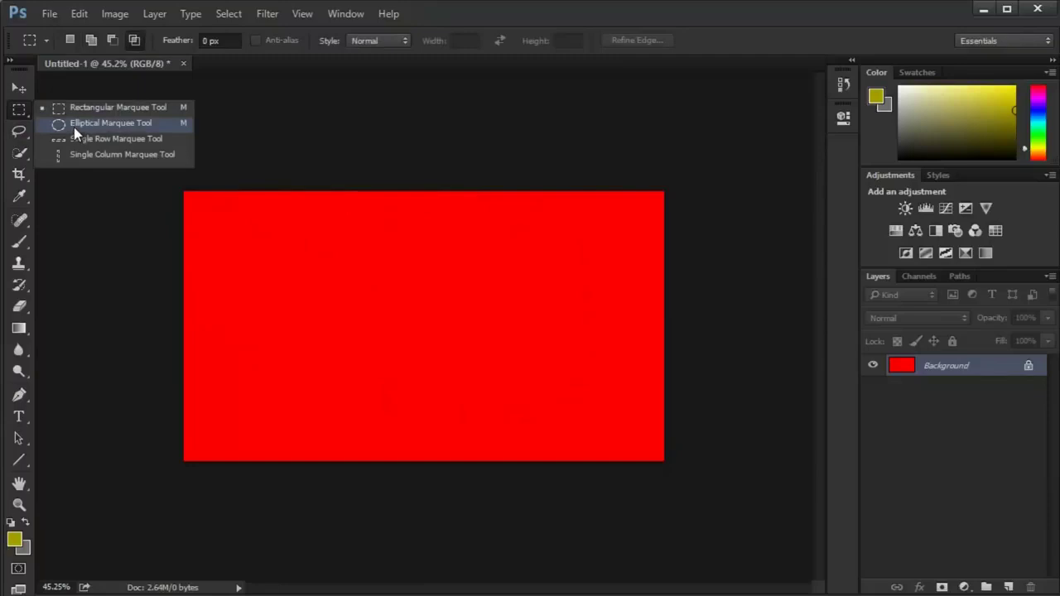
pyautogui.click(73, 124)
pyautogui.moveTo(257, 237); pyautogui.dragTo(707, 449)
pyautogui.click(283, 246)
pyautogui.moveTo(283, 246); pyautogui.dragTo(499, 430)
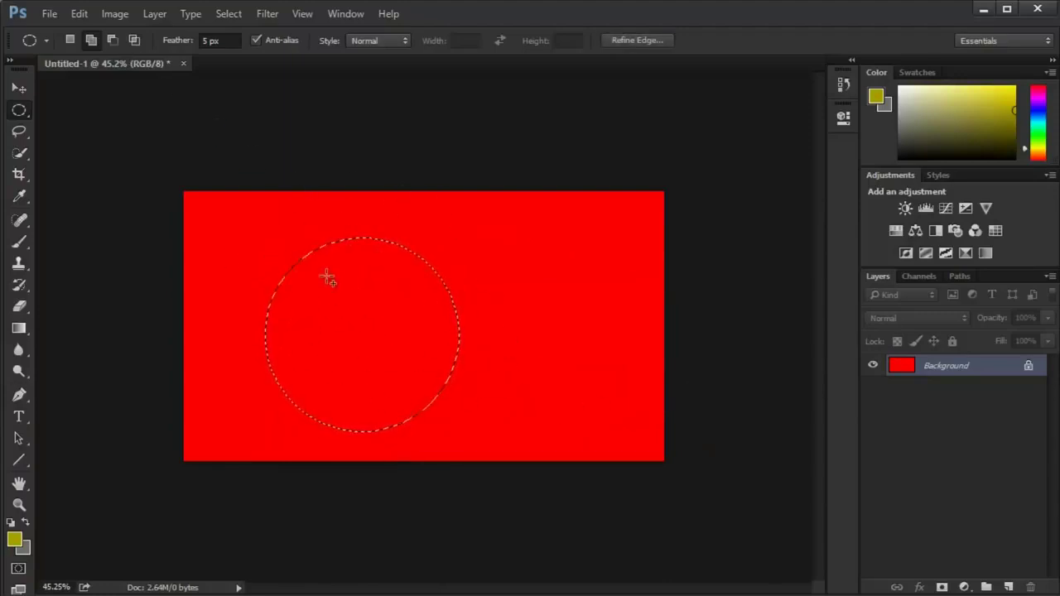
# Step: Apply a Black & White adjustment to the circular selection, close its properties, and delete the adjustment layer
pyautogui.click(935, 232)
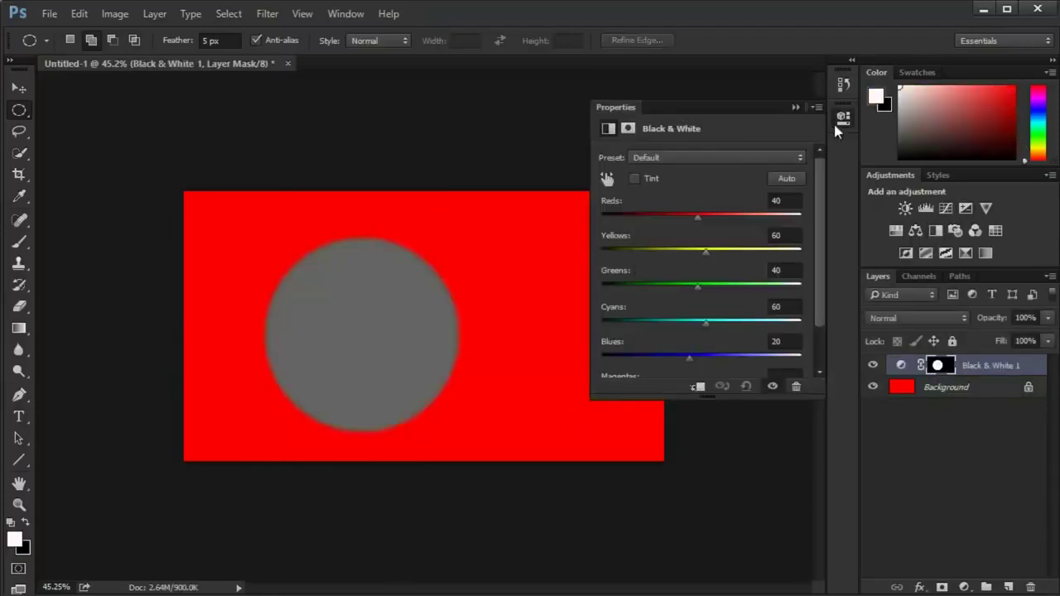
pyautogui.click(839, 121)
pyautogui.moveTo(993, 367); pyautogui.dragTo(1031, 580)
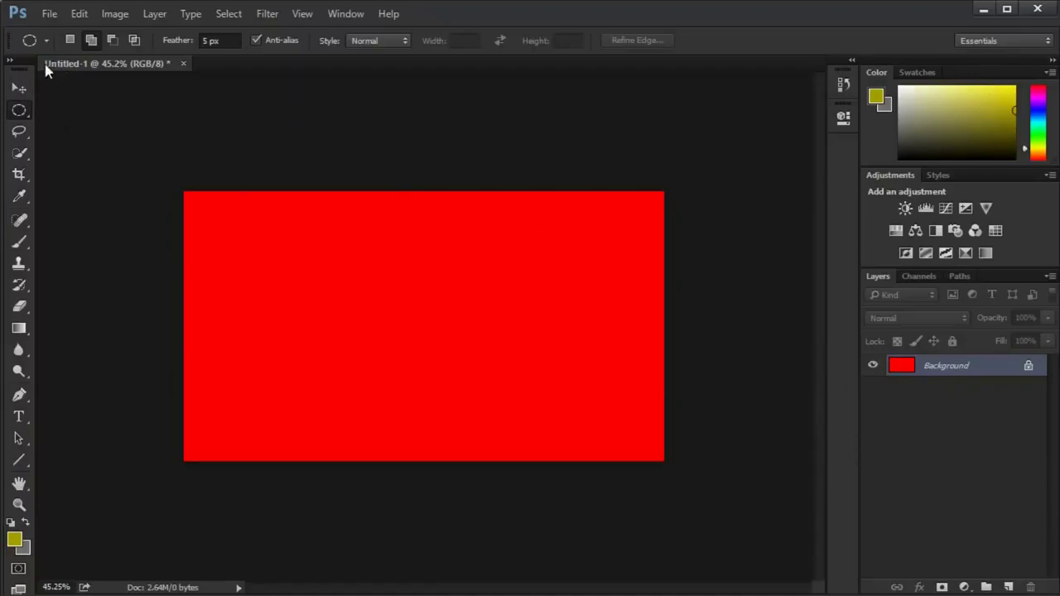
# Step: Select a single pixel row above the middle of the canvas with the Single Row Marquee tool, and clear the selection
pyautogui.rightClick(23, 113)
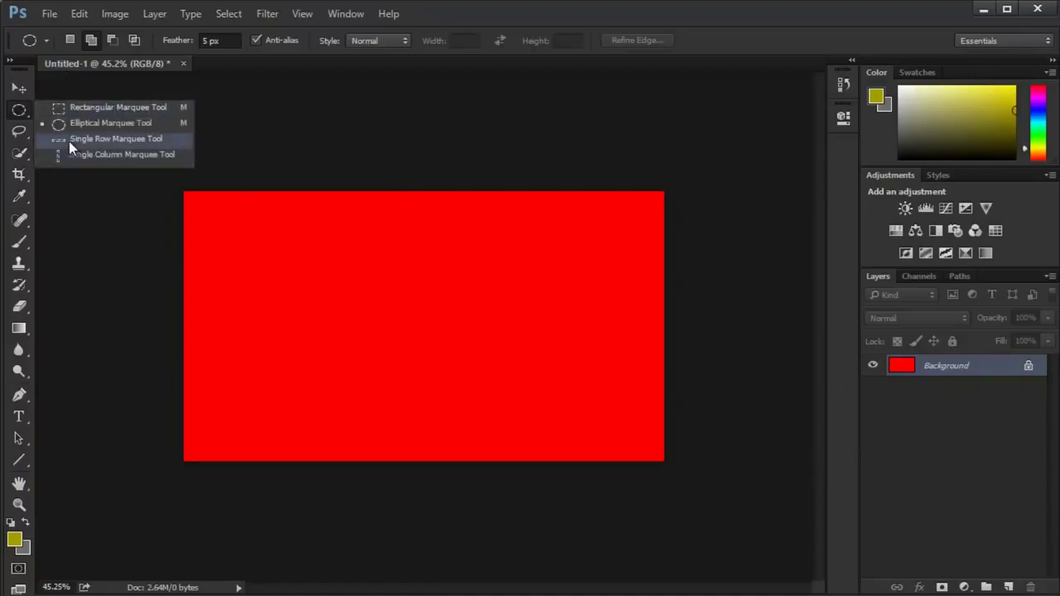
pyautogui.click(68, 141)
pyautogui.moveTo(321, 287); pyautogui.dragTo(370, 289)
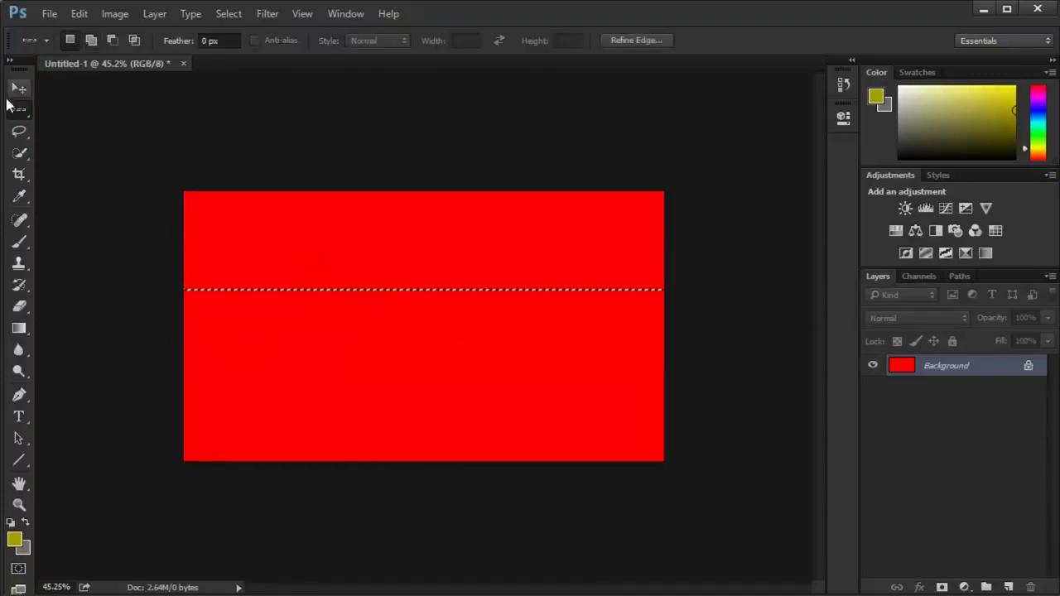
pyautogui.hotkey('ctrl', 'd')
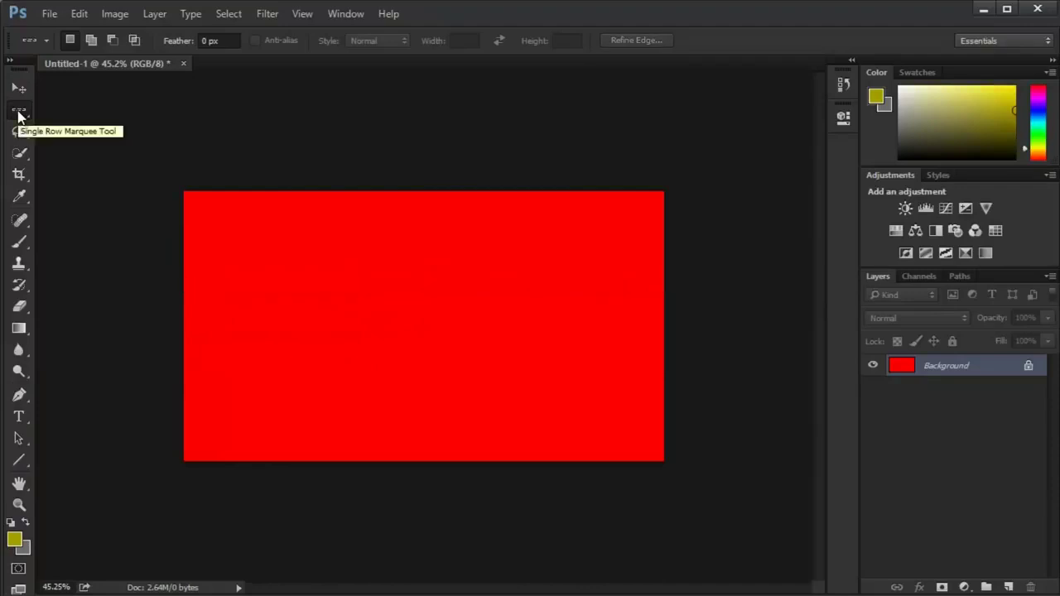
# Step: Set the marquee back to the Rectangular Marquee tool and practise alternating between it and the Lasso tool
pyautogui.click(19, 131)
pyautogui.moveTo(21, 111); pyautogui.dragTo(91, 109)
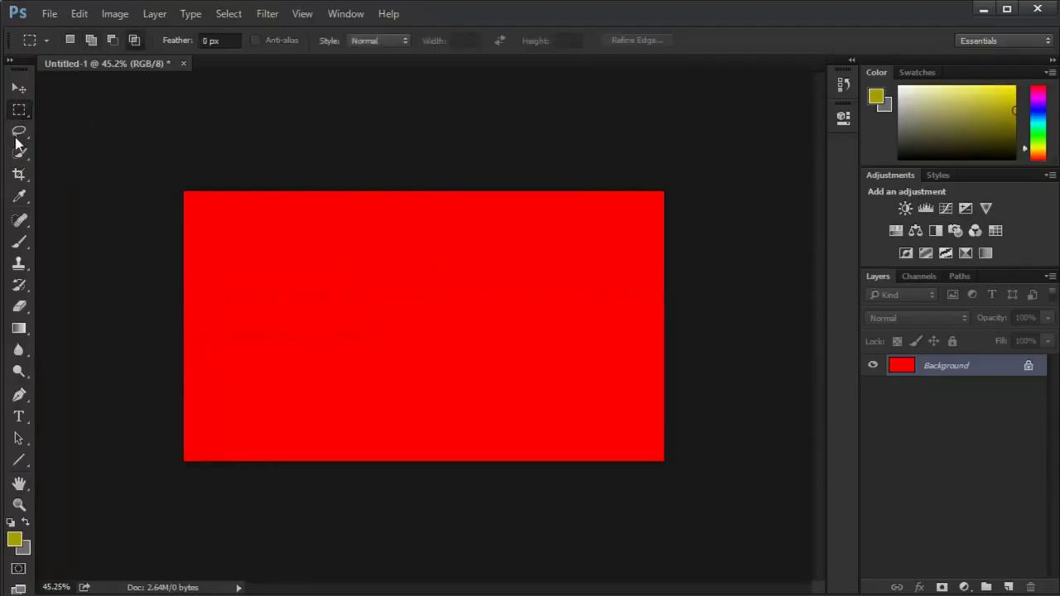
pyautogui.click(18, 130)
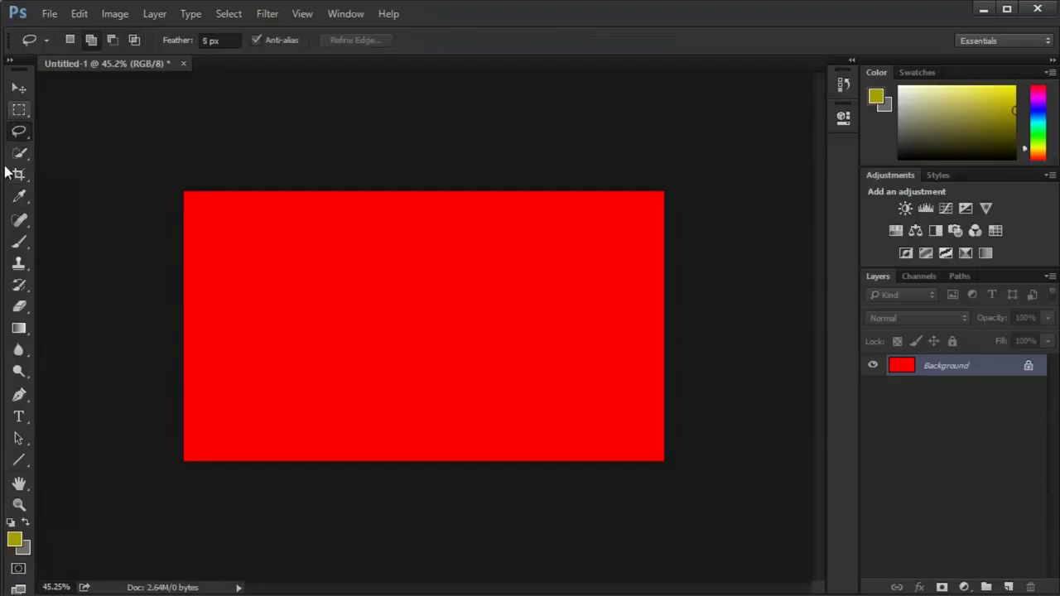
pyautogui.press('m')
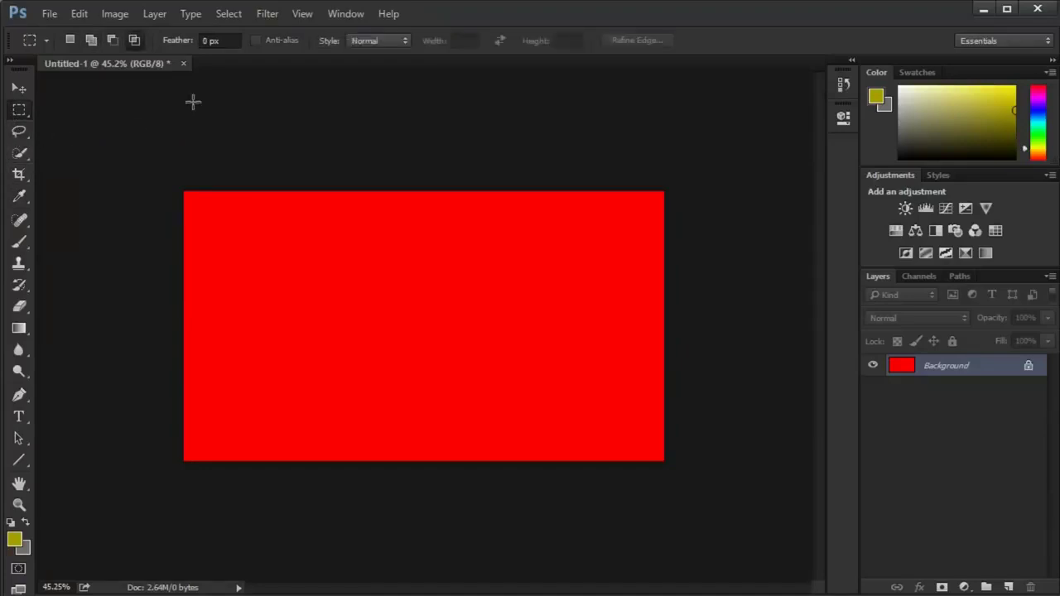
pyautogui.press('l')
pyautogui.press('m')
pyautogui.press('l')
pyautogui.press('m')
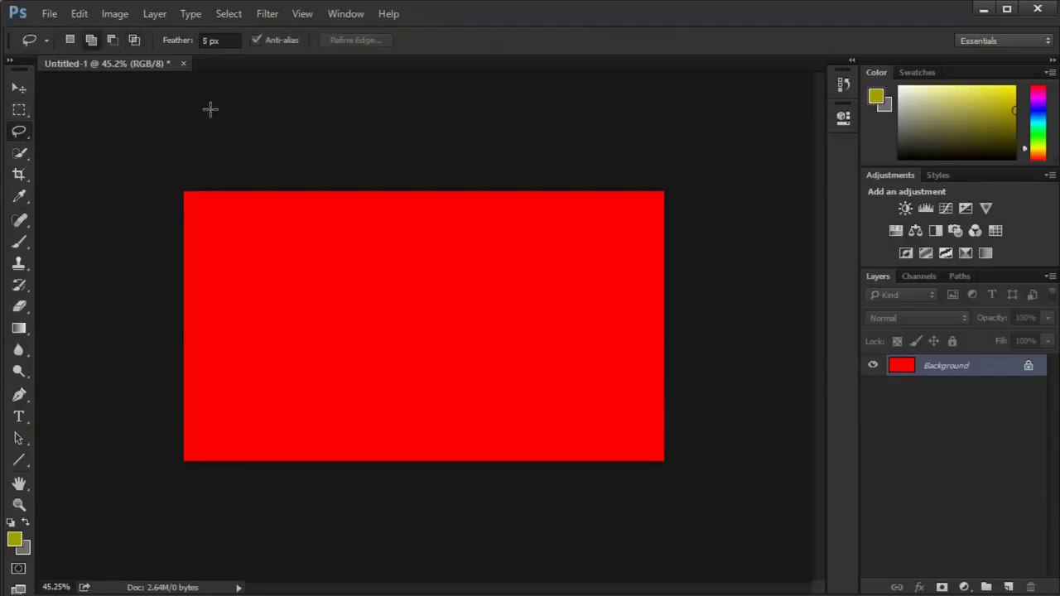
# Step: Draw an irregular Lasso selection in the left half of the canvas, extend it, and subtract its lower-right part
pyautogui.press('l')
pyautogui.moveTo(254, 261)
pyautogui.mouseDown()
pyautogui.moveTo(303, 351)
pyautogui.moveTo(436, 393)
pyautogui.moveTo(545, 303)
pyautogui.moveTo(378, 240)
pyautogui.moveTo(281, 238)
pyautogui.moveTo(255, 261)
pyautogui.mouseUp()
pyautogui.moveTo(328, 214)
pyautogui.mouseDown()
pyautogui.moveTo(432, 276)
pyautogui.moveTo(471, 213)
pyautogui.moveTo(335, 220)
pyautogui.mouseUp()
pyautogui.click(111, 40)
pyautogui.moveTo(506, 278)
pyautogui.mouseDown()
pyautogui.moveTo(585, 270)
pyautogui.moveTo(552, 323)
pyautogui.mouseUp()
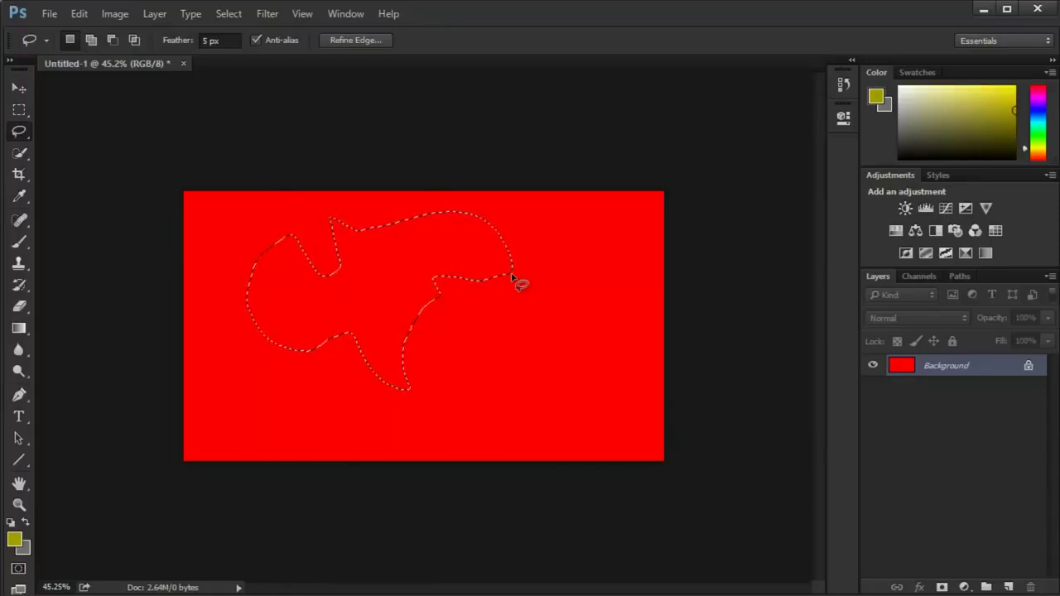
# Step: Extend the Lasso selection with a large freehand area towards the canvas's right edge, adding temporarily while in New selection mode
pyautogui.press('shift')
pyautogui.press('shift')
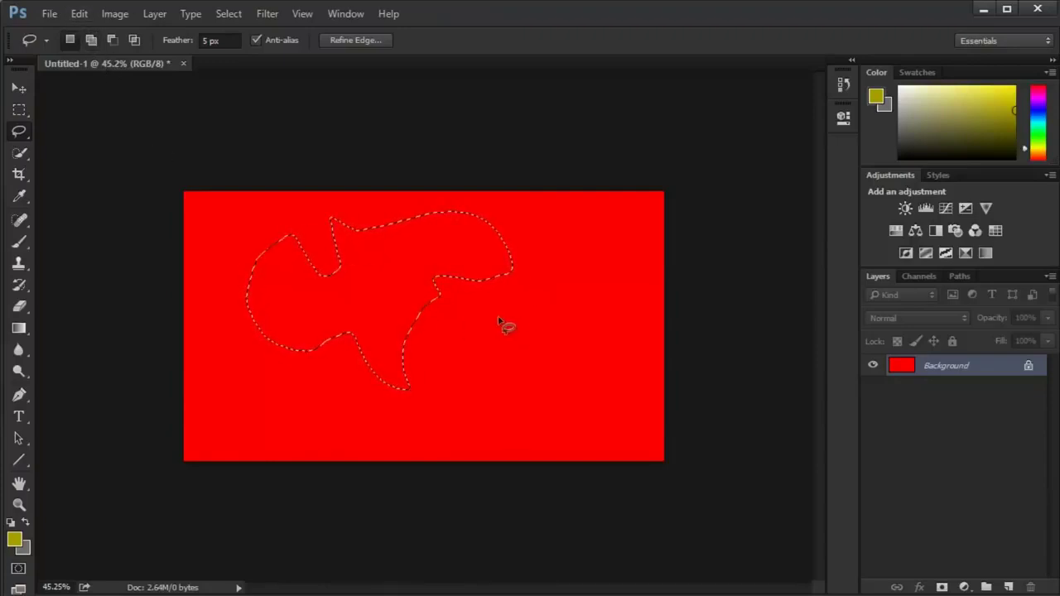
pyautogui.moveTo(435, 246)
pyautogui.mouseDown()
pyautogui.moveTo(521, 299)
pyautogui.moveTo(585, 248)
pyautogui.moveTo(525, 312)
pyautogui.mouseUp()
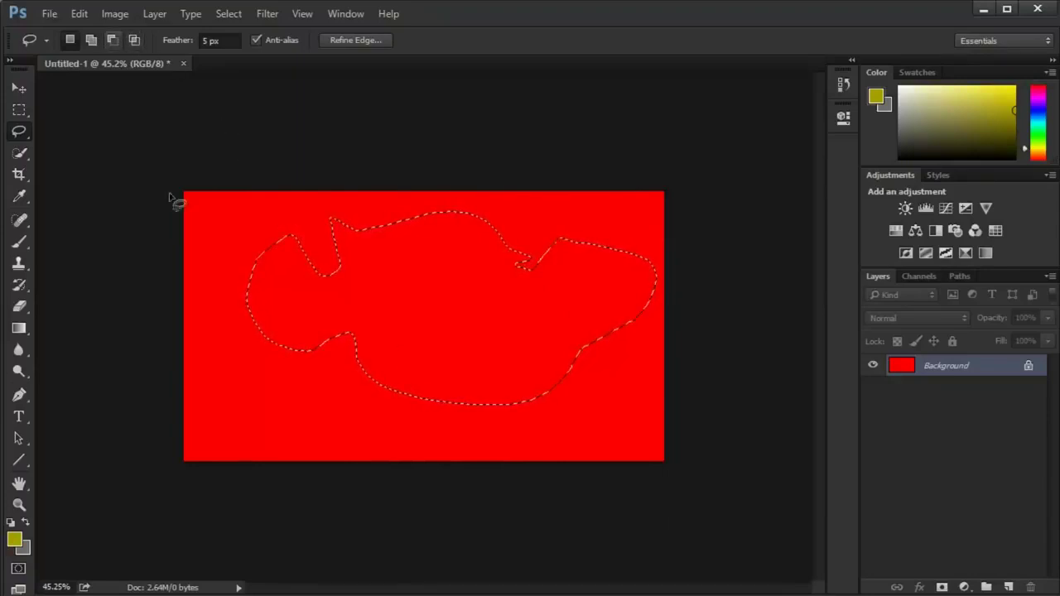
# Step: Subtract two rounded freehand notches from the lower edge of the Lasso selection, subtracting temporarily while in New selection mode
pyautogui.press('alt')
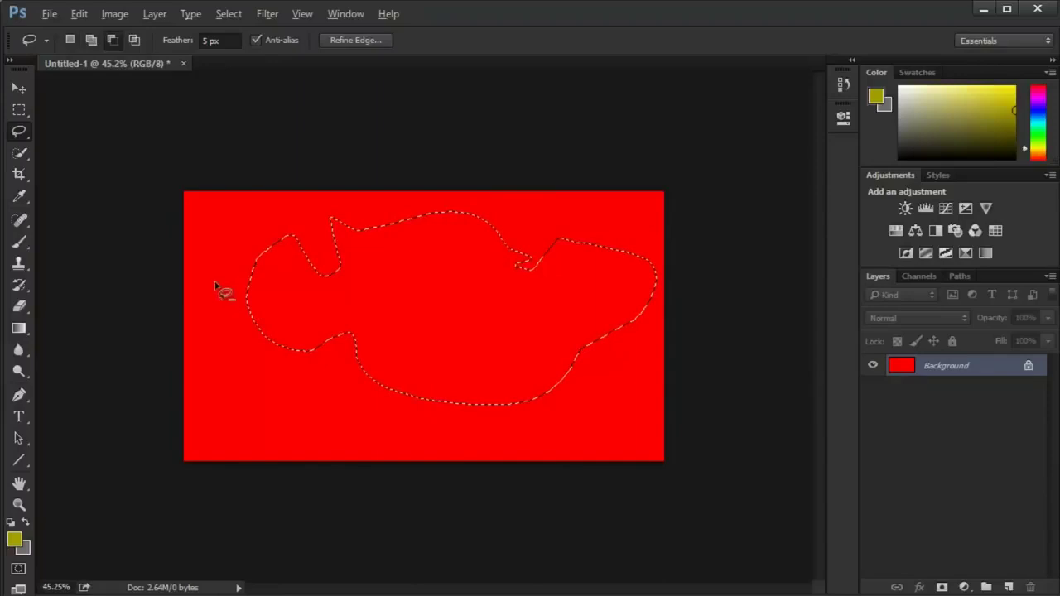
pyautogui.moveTo(313, 399); pyautogui.dragTo(315, 400)
pyautogui.moveTo(443, 429); pyautogui.dragTo(457, 437)
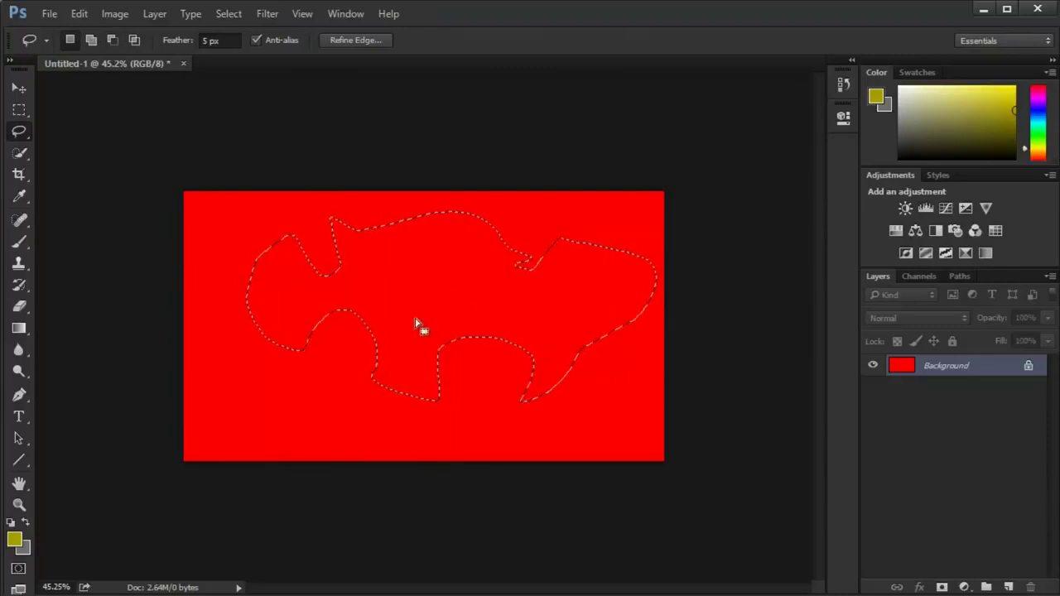
# Step: Deselect the freehand Lasso selection and switch to the Polygonal Lasso tool
pyautogui.click(228, 13)
pyautogui.click(241, 48)
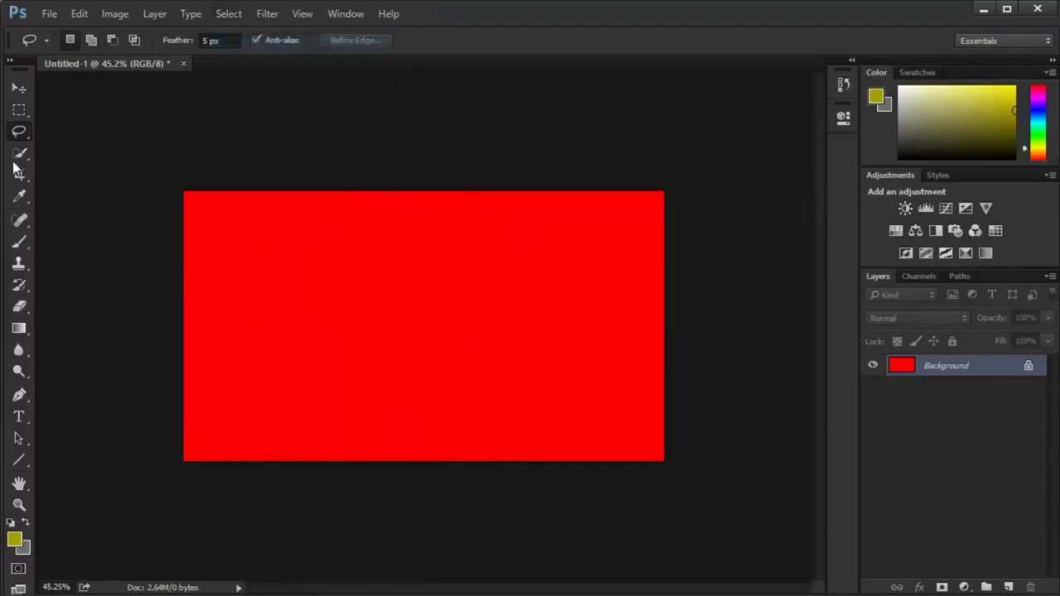
pyautogui.rightClick(24, 130)
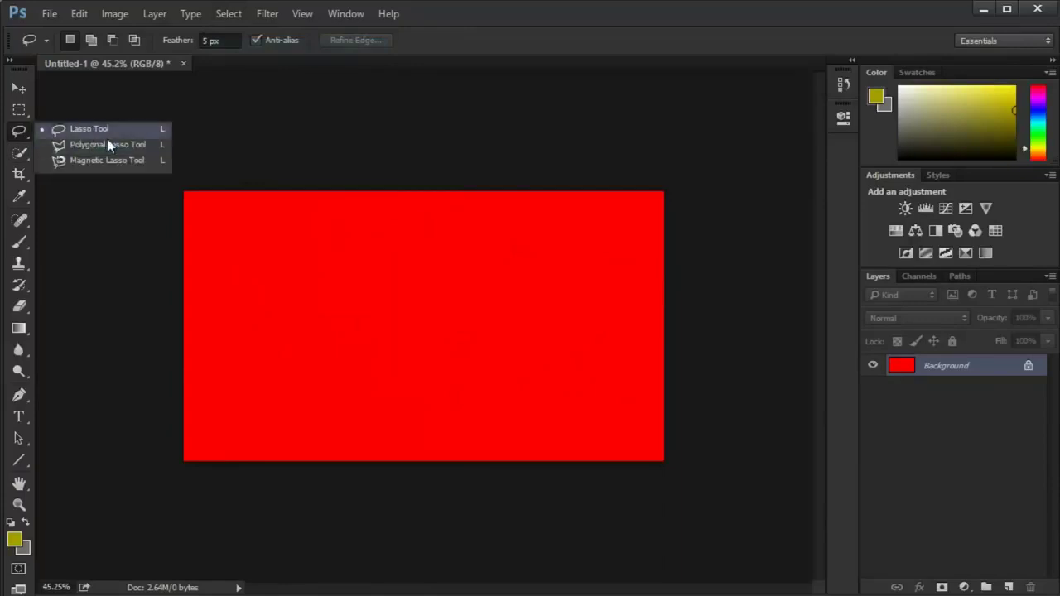
pyautogui.click(106, 135)
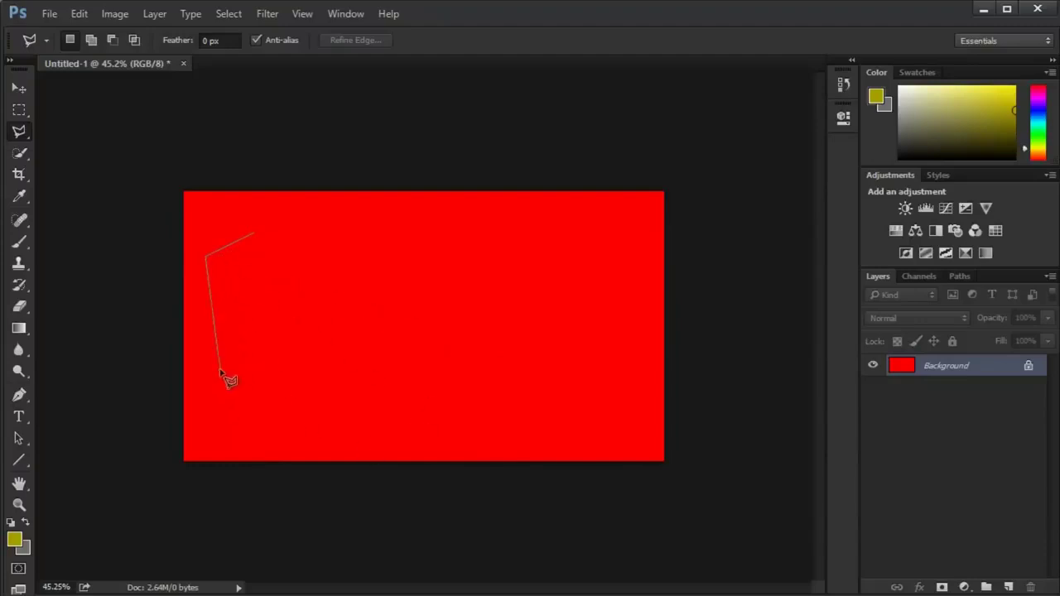
# Step: Draw a straight-edged Polygonal Lasso selection with a zigzag across most of the canvas, closing it at its starting point
pyautogui.click(246, 433)
pyautogui.click(652, 399)
pyautogui.click(591, 313)
pyautogui.click(474, 365)
pyautogui.click(505, 240)
pyautogui.click(400, 309)
pyautogui.click(416, 227)
pyautogui.click(302, 333)
pyautogui.click(314, 234)
pyautogui.click(236, 307)
pyautogui.click(607, 266)
pyautogui.click(627, 216)
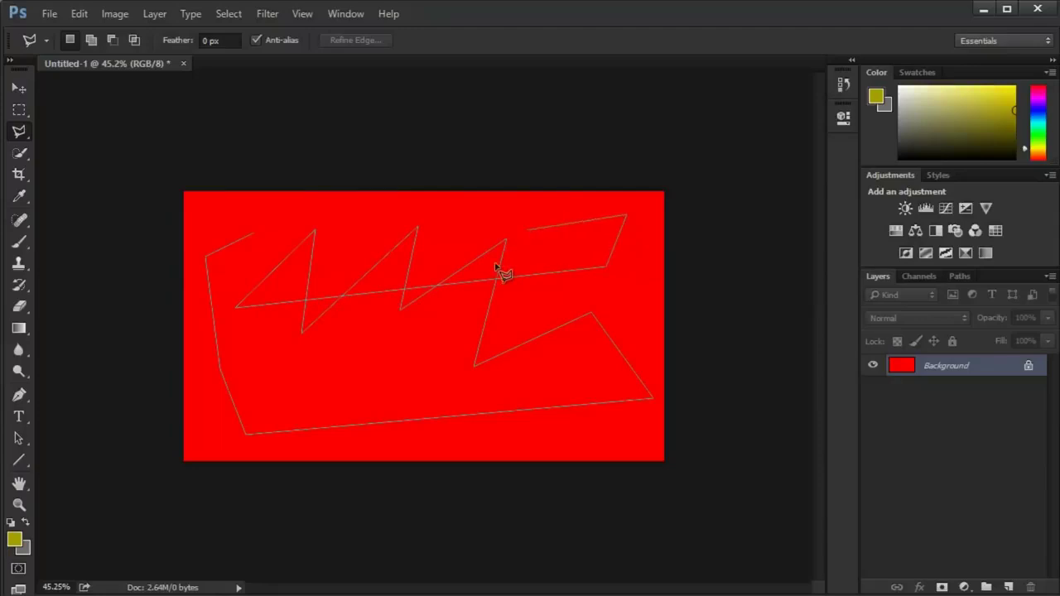
pyautogui.click(257, 235)
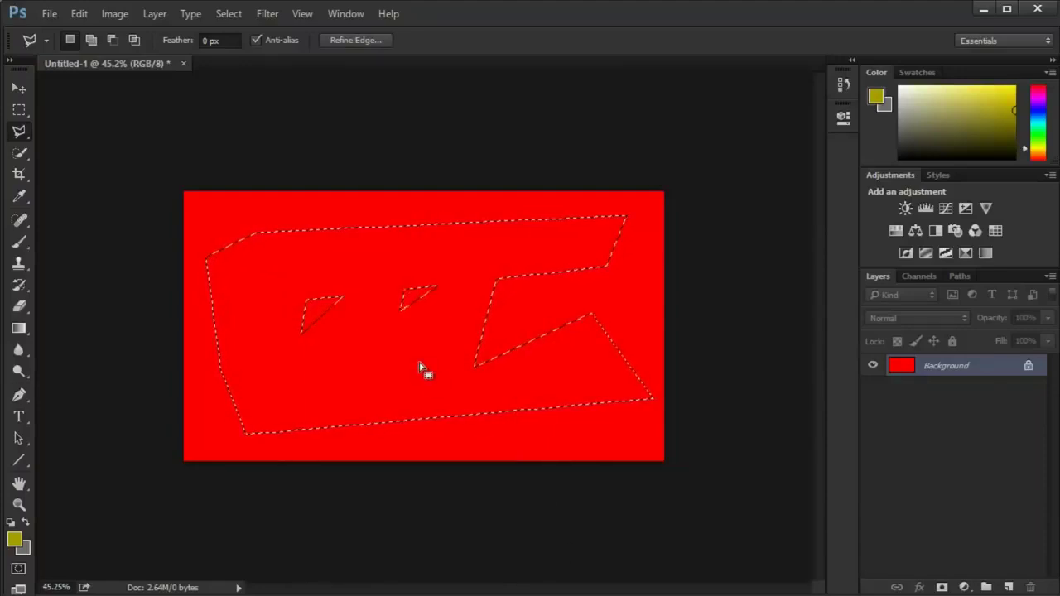
# Step: Replace the selection with a self-crossing Polygonal Lasso outline, finishing it near the canvas's upper-right part without returning to its starting point
pyautogui.hotkey('ctrl', 'd')
pyautogui.click(288, 253)
pyautogui.click(299, 362)
pyautogui.click(482, 403)
pyautogui.click(569, 274)
pyautogui.click(173, 294)
pyautogui.click(374, 240)
pyautogui.click(260, 234)
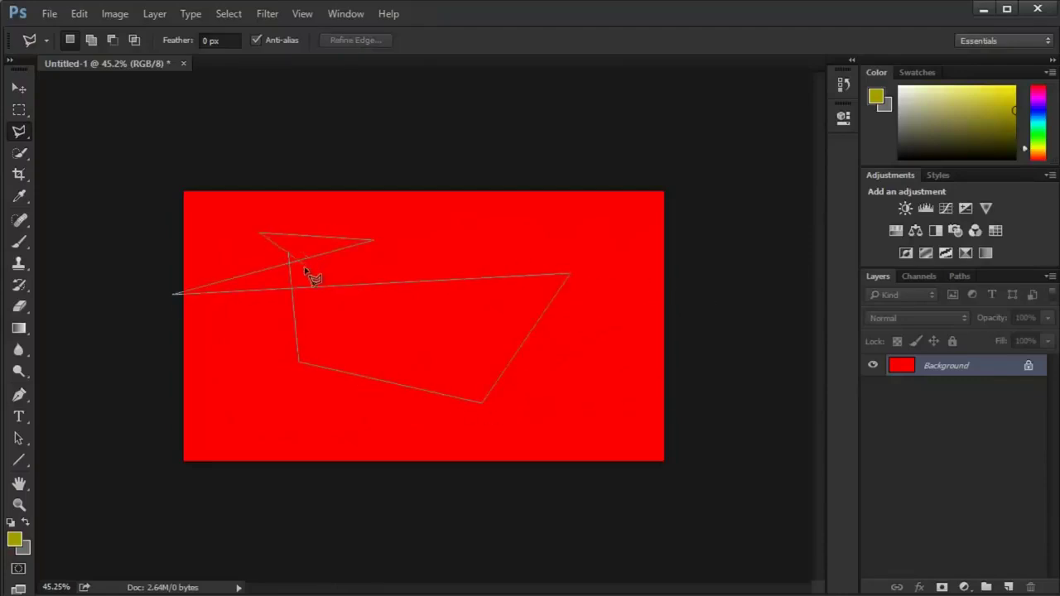
pyautogui.click(263, 257)
pyautogui.click(283, 333)
pyautogui.click(383, 248)
pyautogui.click(236, 254)
pyautogui.click(369, 221)
pyautogui.click(196, 374)
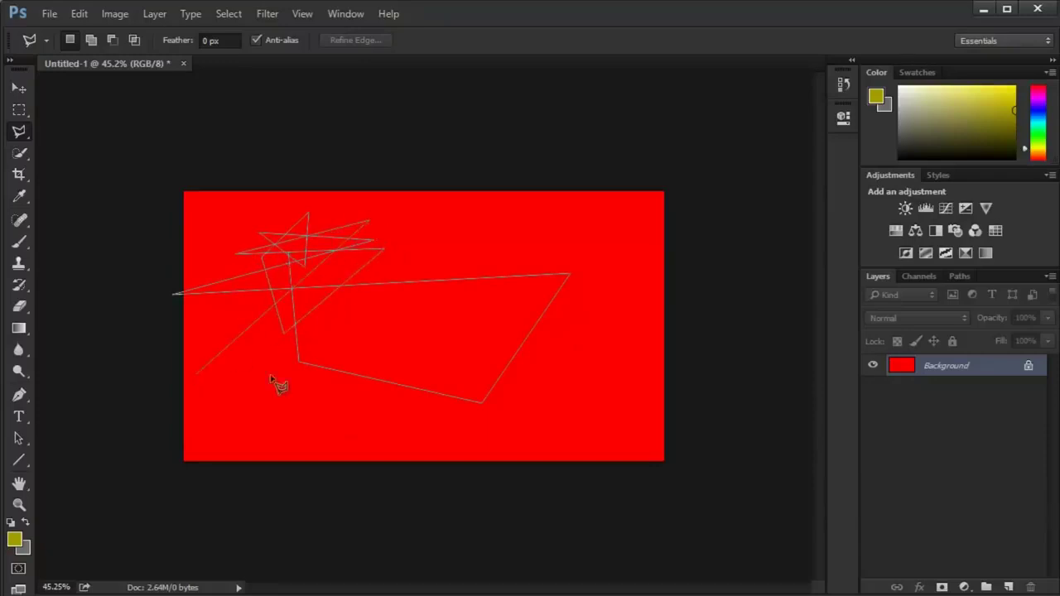
pyautogui.click(453, 342)
pyautogui.click(494, 207)
pyautogui.click(571, 351)
pyautogui.click(390, 318)
pyautogui.click(419, 215)
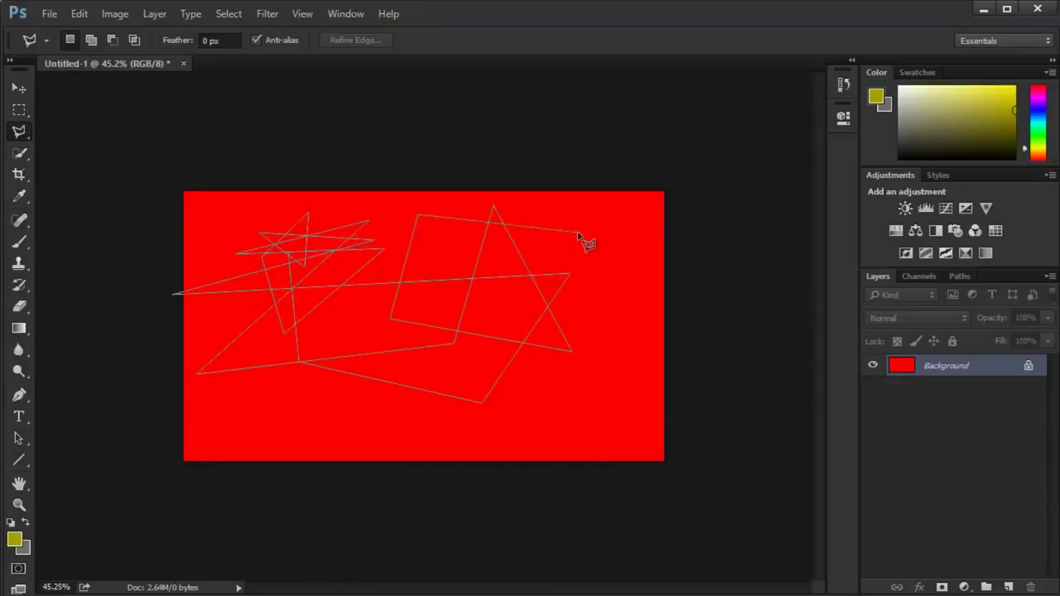
pyautogui.doubleClick(578, 235)
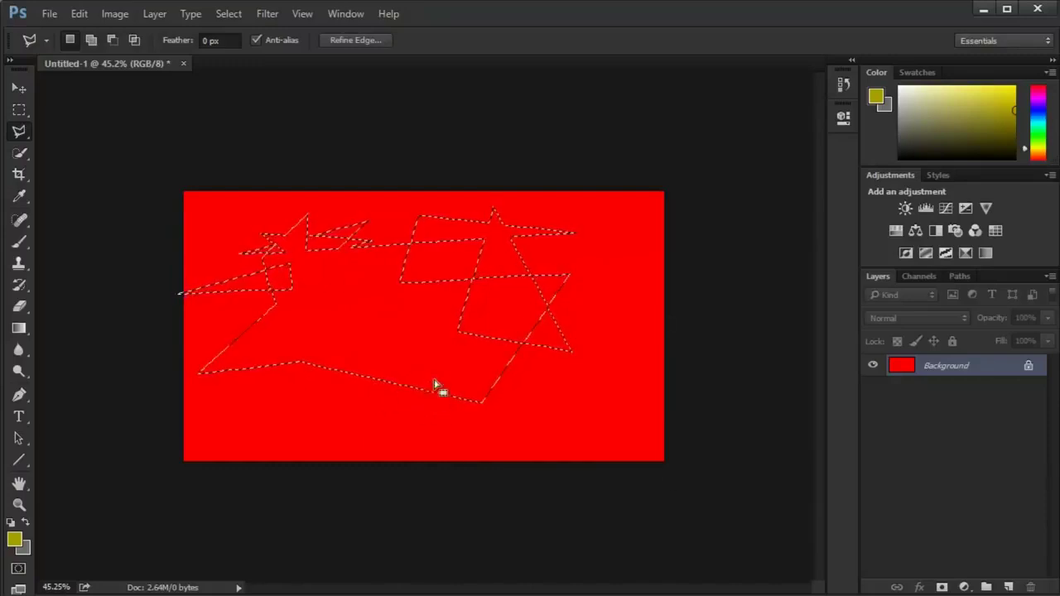
# Step: Add a large triangular area over the right part of the selection using the Polygonal Lasso in Add to selection mode
pyautogui.click(92, 41)
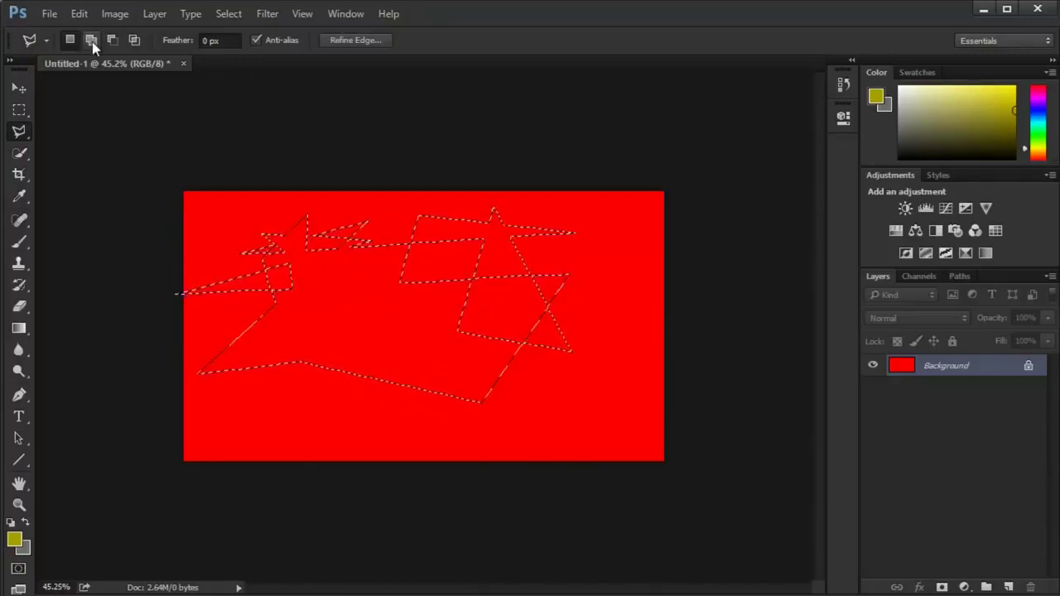
pyautogui.click(586, 219)
pyautogui.click(514, 434)
pyautogui.click(332, 434)
pyautogui.click(588, 222)
# Step: Subtract the lower strip of the selection with a Polygonal Lasso shape extending beyond the canvas's lower edge
pyautogui.click(113, 40)
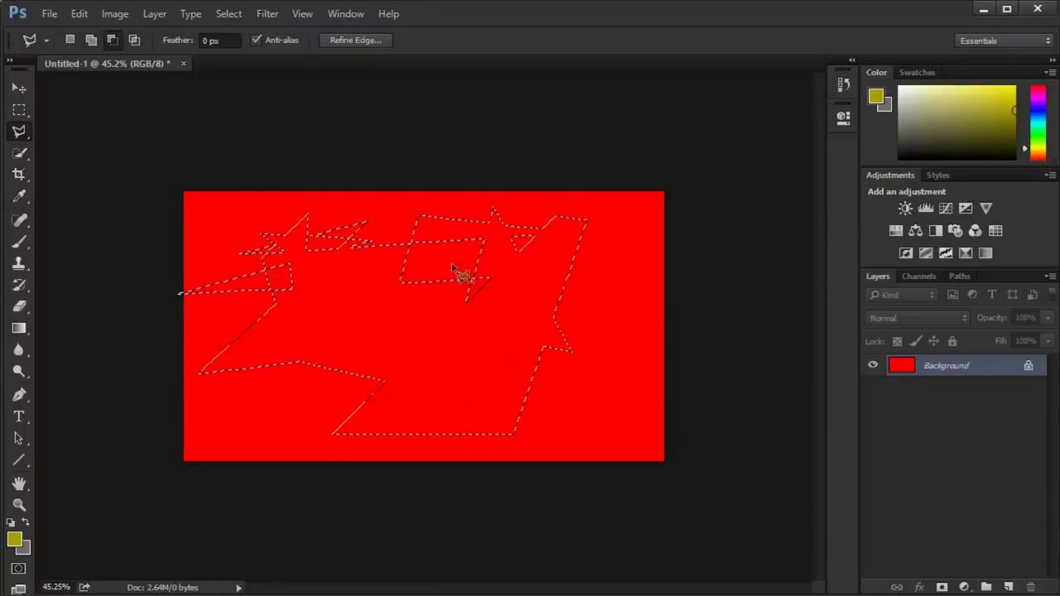
pyautogui.click(560, 389)
pyautogui.click(248, 397)
pyautogui.click(243, 445)
pyautogui.click(679, 546)
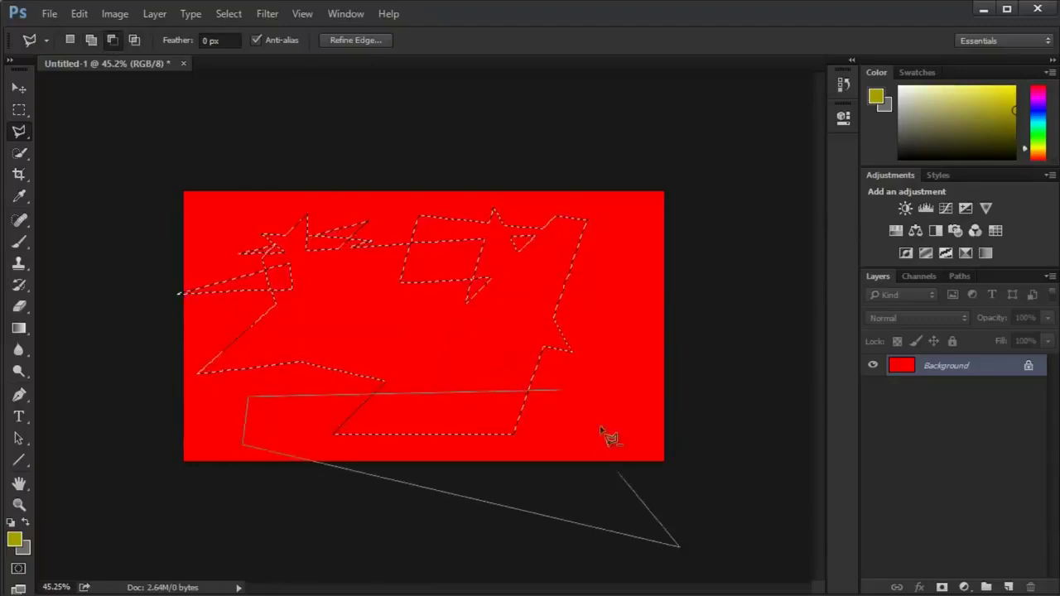
pyautogui.click(561, 391)
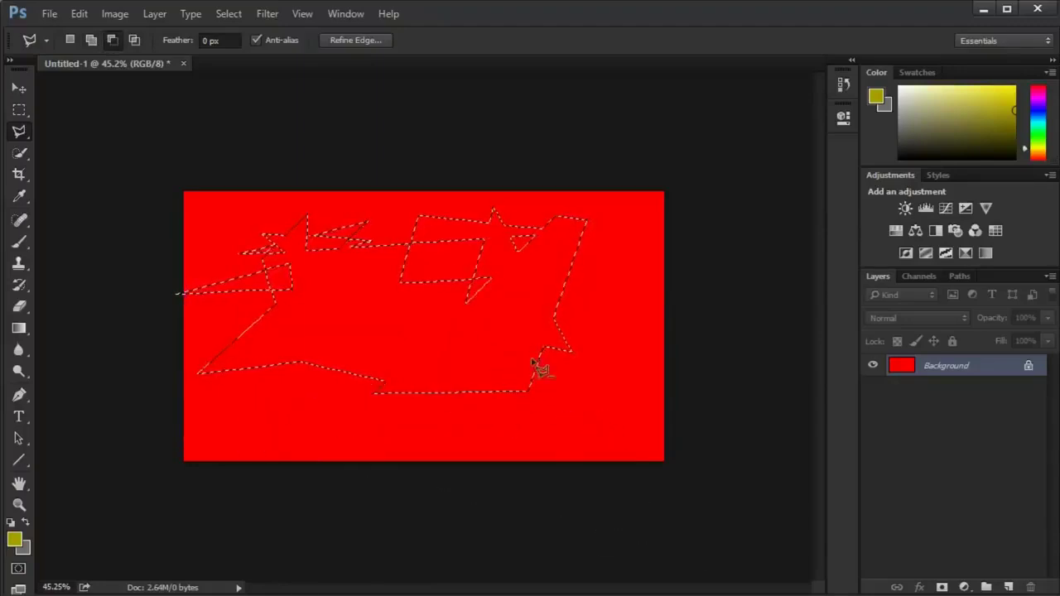
# Step: Intersect the selection with a four-sided Polygonal Lasso shape spanning the left-centre of the canvas
pyautogui.click(134, 40)
pyautogui.click(280, 214)
pyautogui.click(254, 406)
pyautogui.click(469, 422)
pyautogui.click(410, 193)
pyautogui.click(277, 203)
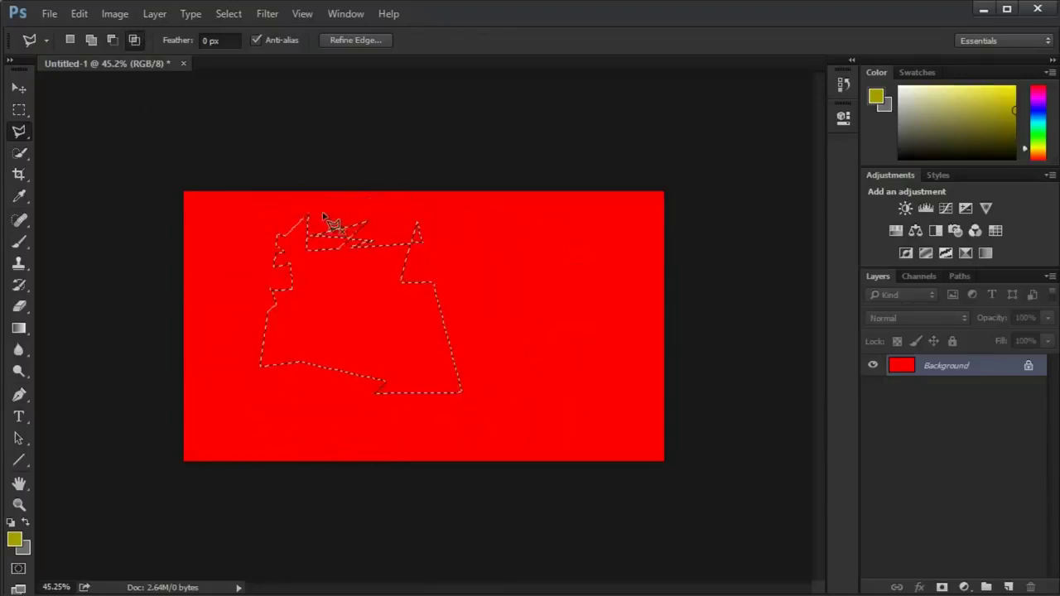
# Step: Deselect the polygonal selection and select the red canvas area with the Quick Selection tool at brush size 175
pyautogui.hotkey('ctrl', 'd')
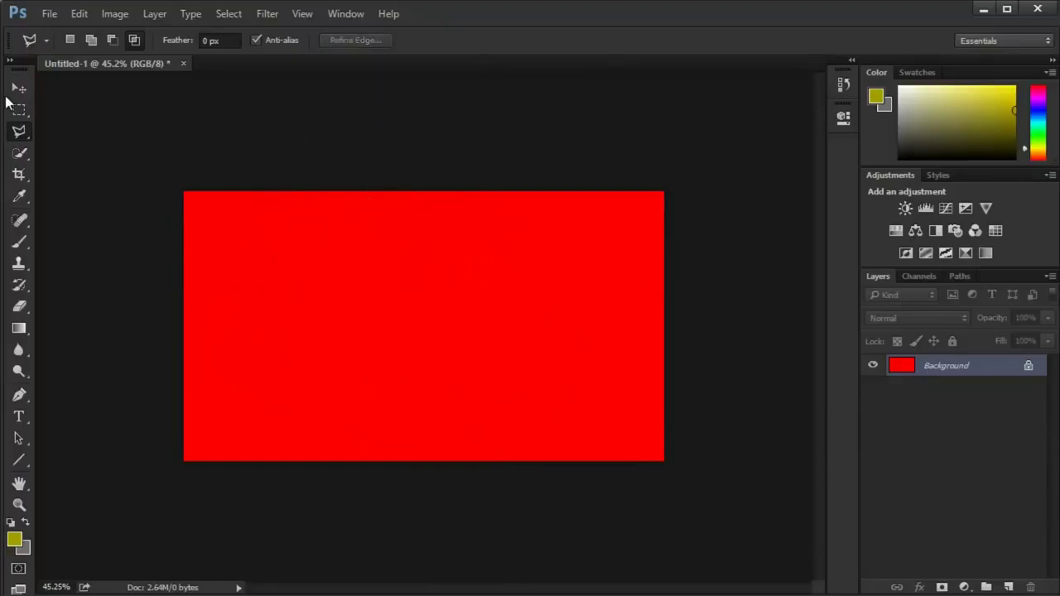
pyautogui.click(17, 88)
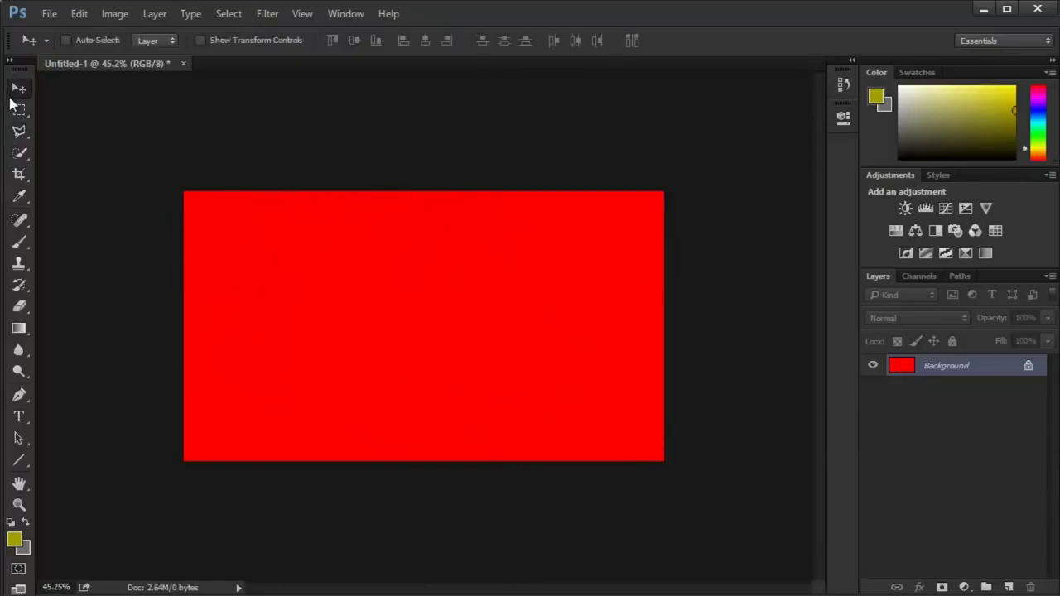
pyautogui.click(19, 154)
pyautogui.click(91, 154)
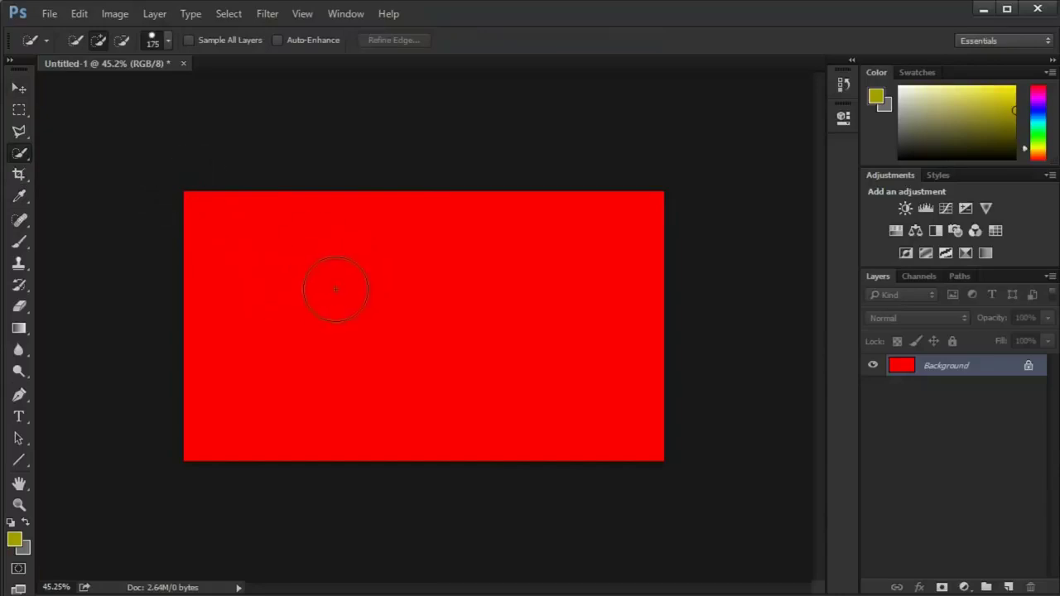
pyautogui.click(365, 289)
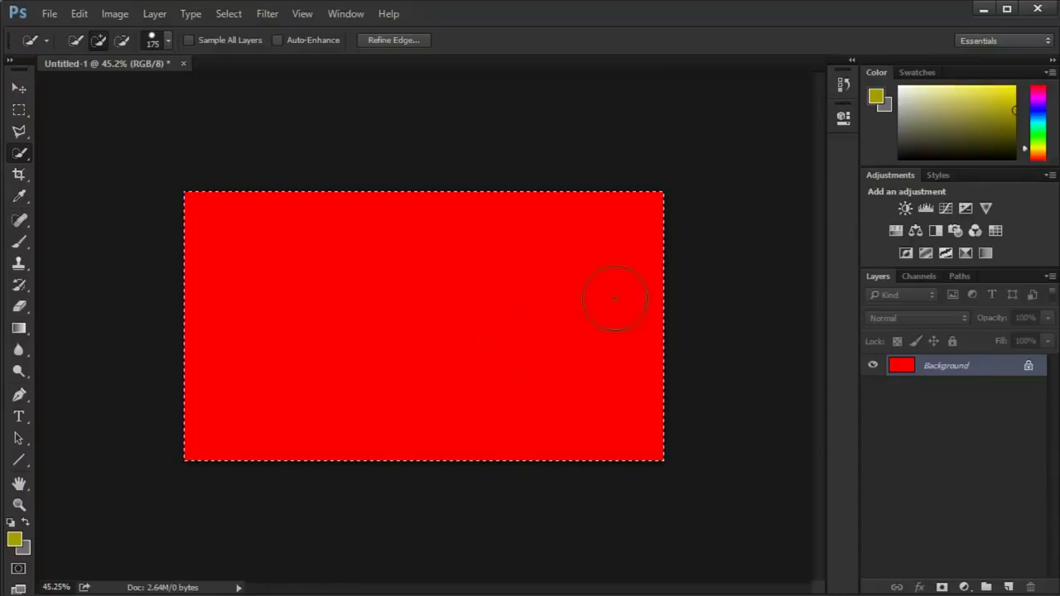
# Step: Set the Quick Selection tool to New selection mode and deselect the canvas
pyautogui.rightClick(19, 154)
pyautogui.click(31, 144)
pyautogui.click(75, 41)
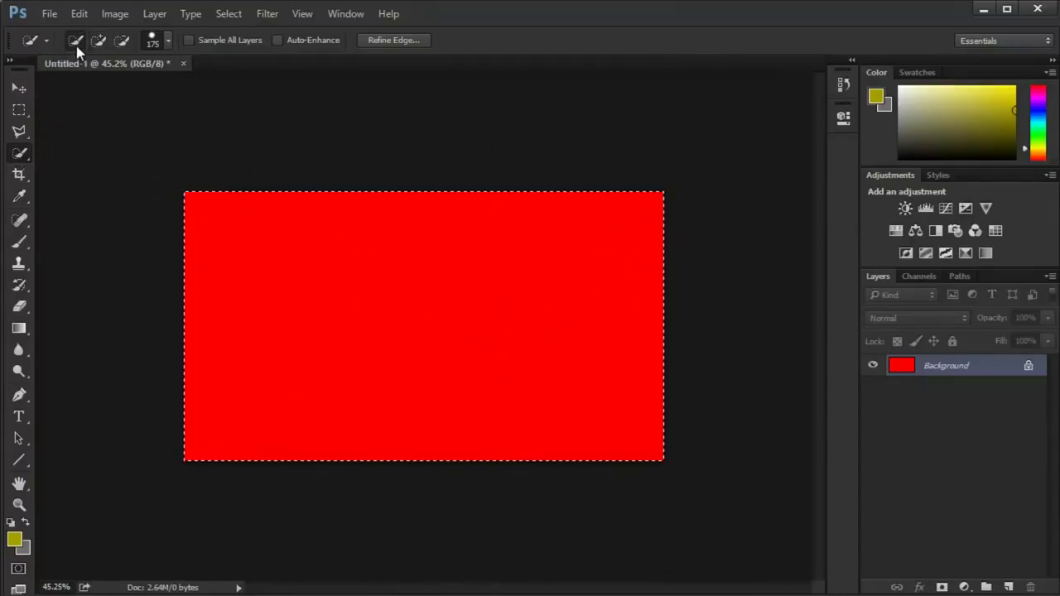
pyautogui.hotkey('ctrl', 'd')
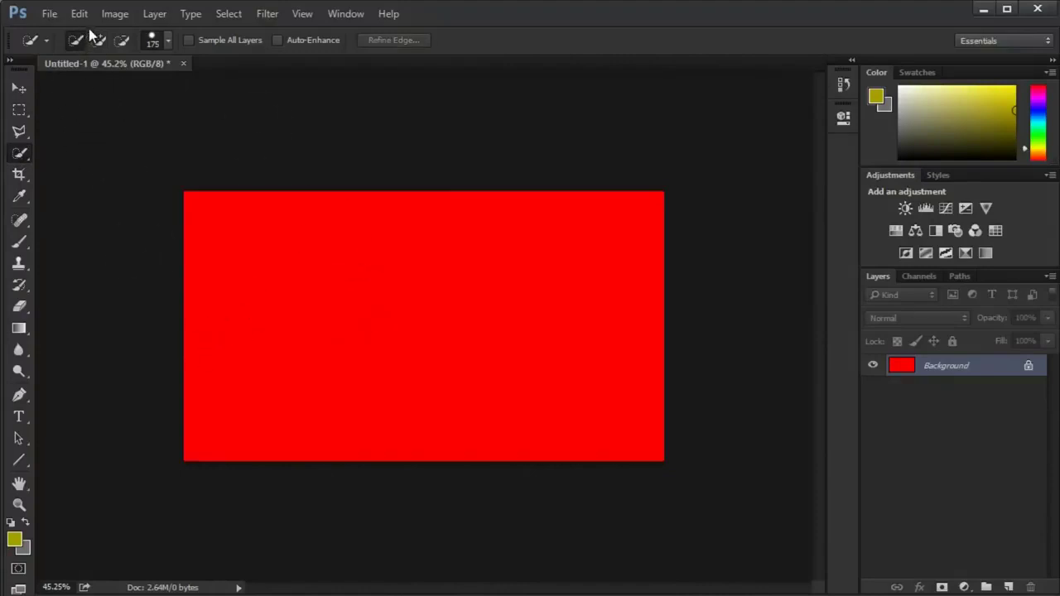
# Step: Draw a rectangular marquee from the canvas's upper edge across its centre, and deselect it
pyautogui.click(19, 109)
pyautogui.moveTo(319, 193); pyautogui.dragTo(571, 386)
pyautogui.click(305, 256)
# Step: Brush across the red canvas with the Quick Selection tool to select it, and deselect the result
pyautogui.click(21, 155)
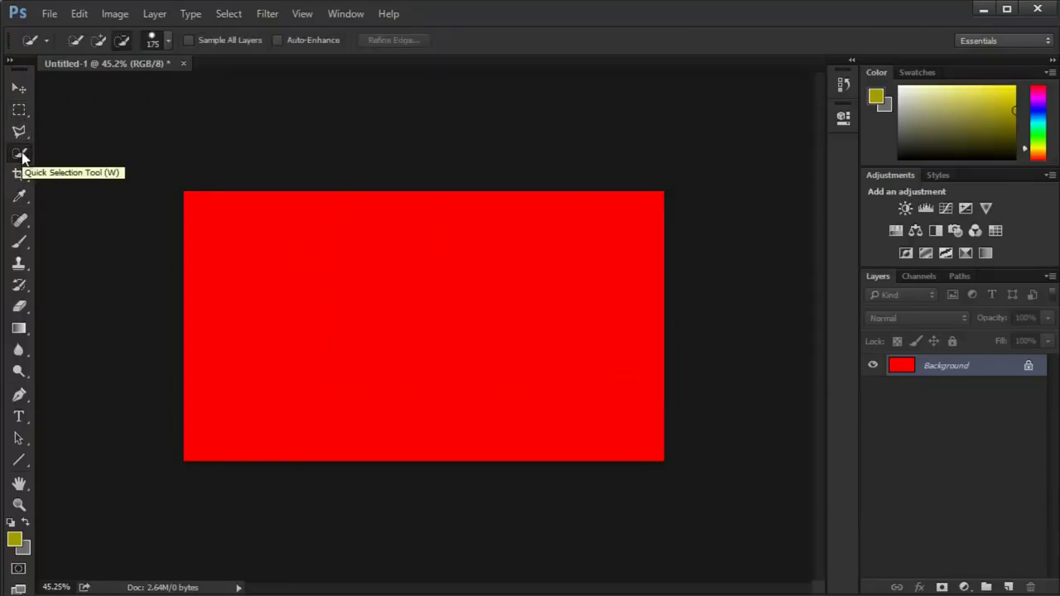
pyautogui.moveTo(315, 281)
pyautogui.mouseDown()
pyautogui.moveTo(467, 321)
pyautogui.moveTo(420, 313)
pyautogui.mouseUp()
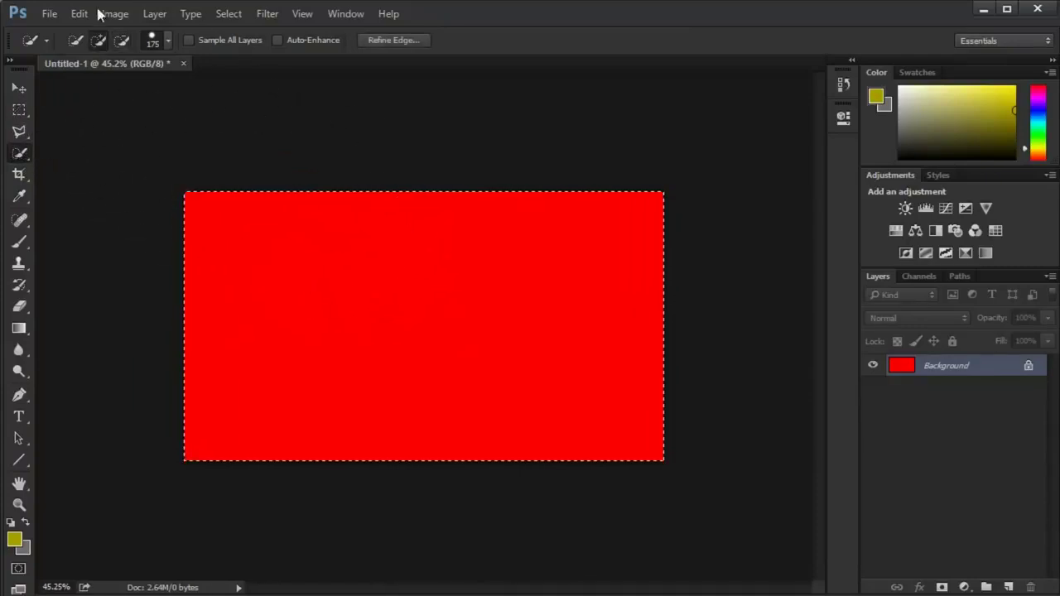
pyautogui.hotkey('ctrl', 'd')
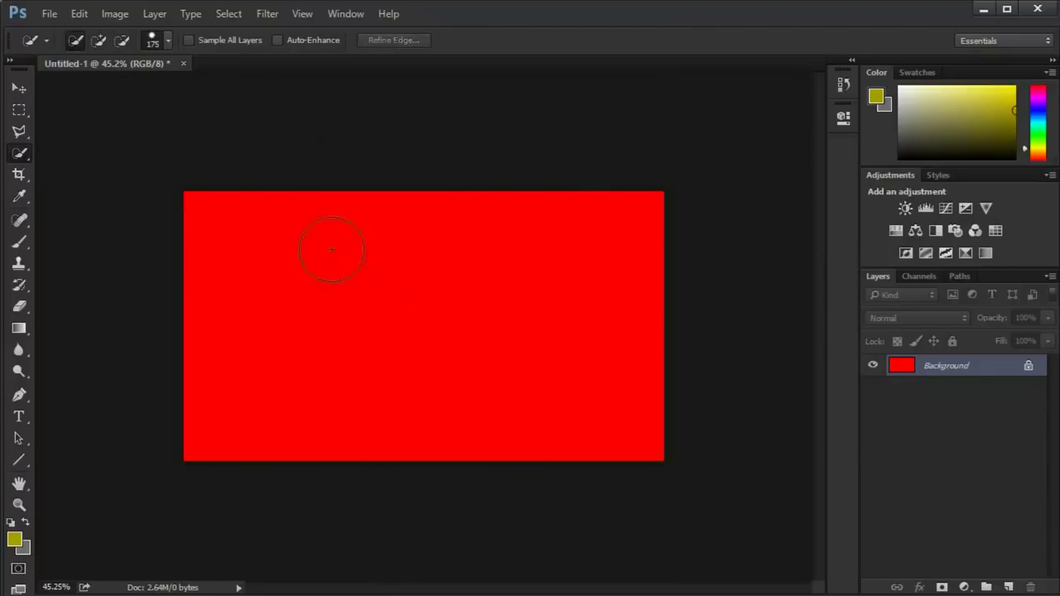
# Step: Switch to the Magic Wand tool, sample the red canvas at tolerance 10, and deselect the result
pyautogui.rightClick(20, 155)
pyautogui.click(125, 166)
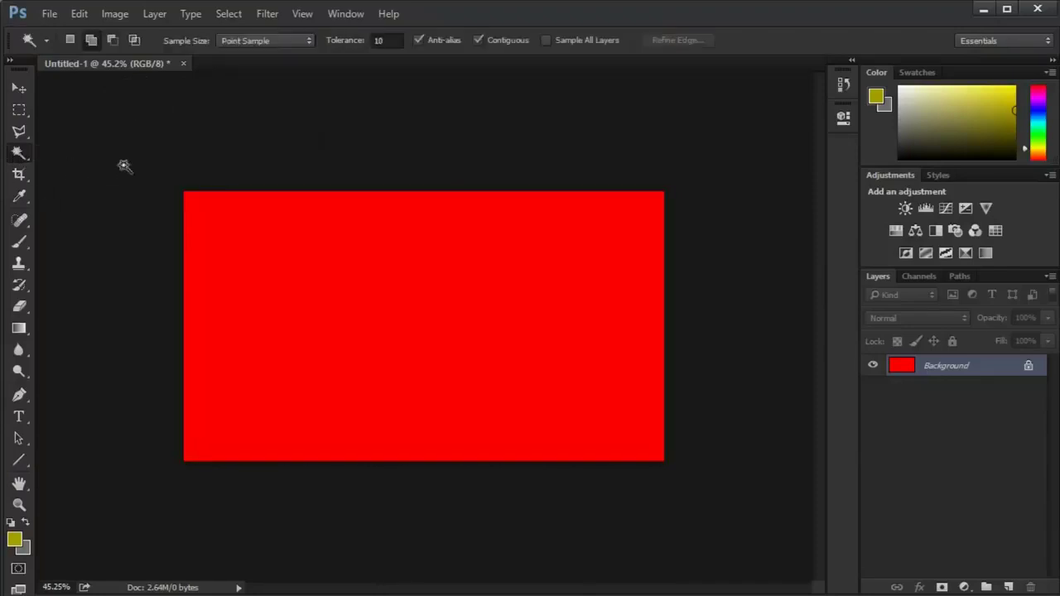
pyautogui.click(337, 246)
pyautogui.hotkey('ctrl', 'd')
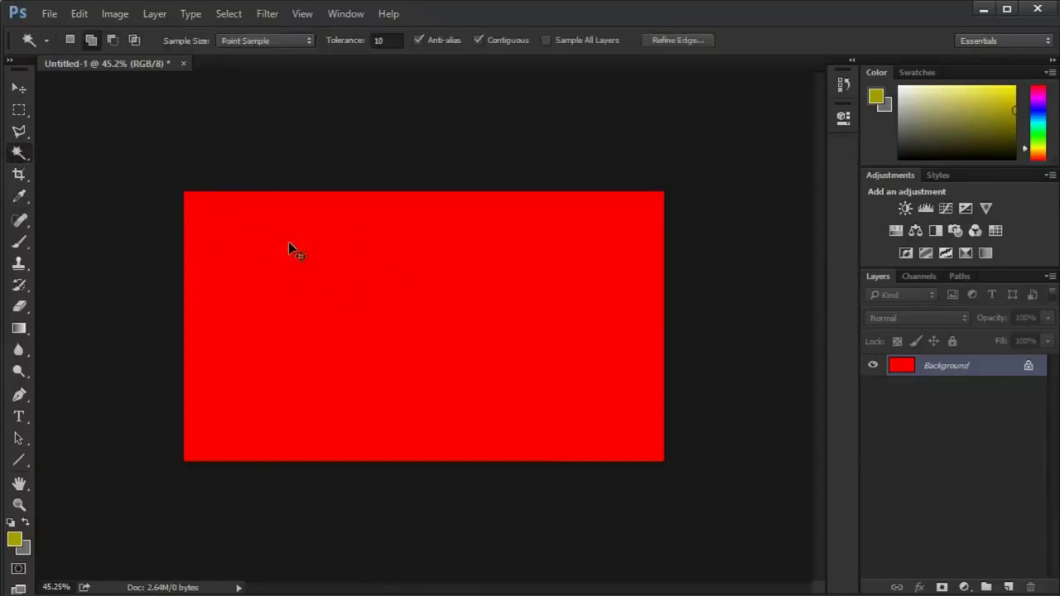
# Step: Open the image Mario.jpg as a separate document alongside Untitled-1
pyautogui.hotkey('alt', 'Tab')
pyautogui.moveTo(778, 196); pyautogui.dragTo(280, 67)
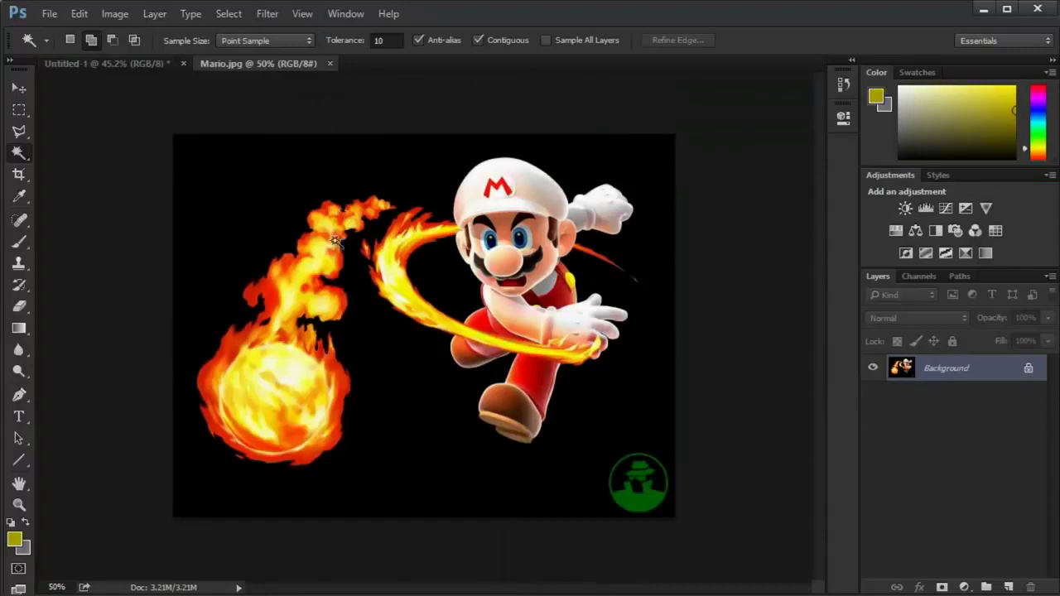
pyautogui.scroll(3, 167, 202)
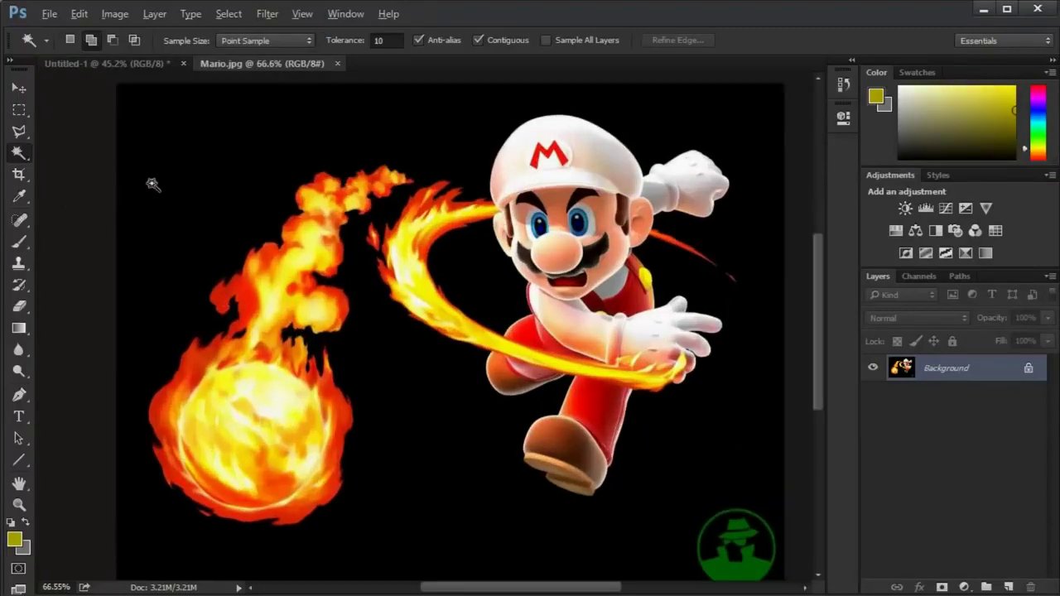
# Step: Select the solid green lower part of the logo in the image's lower-right corner with the Magic Wand at tolerance 10
pyautogui.click(21, 157)
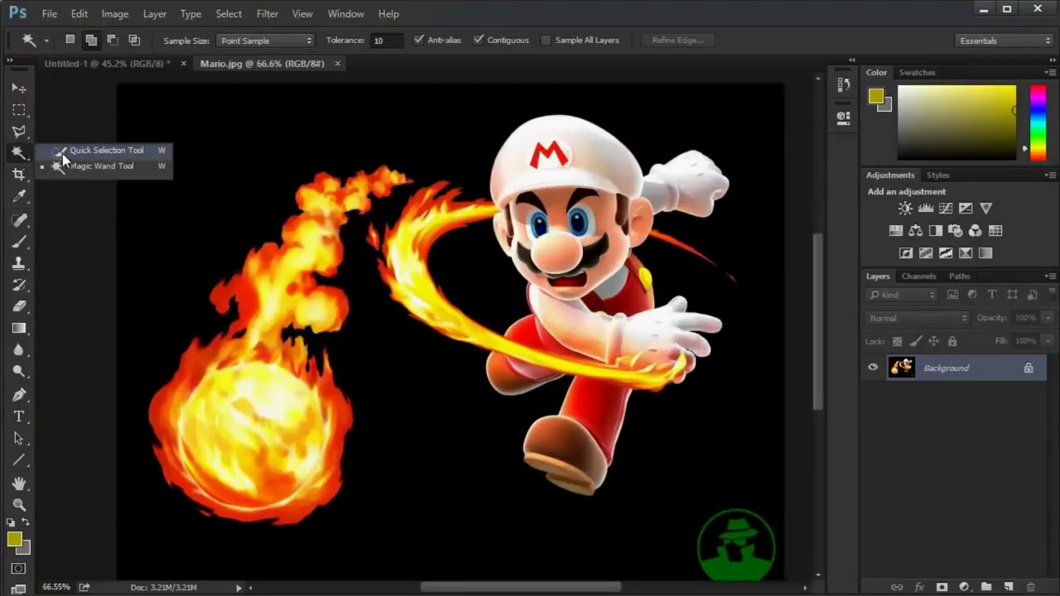
pyautogui.click(85, 166)
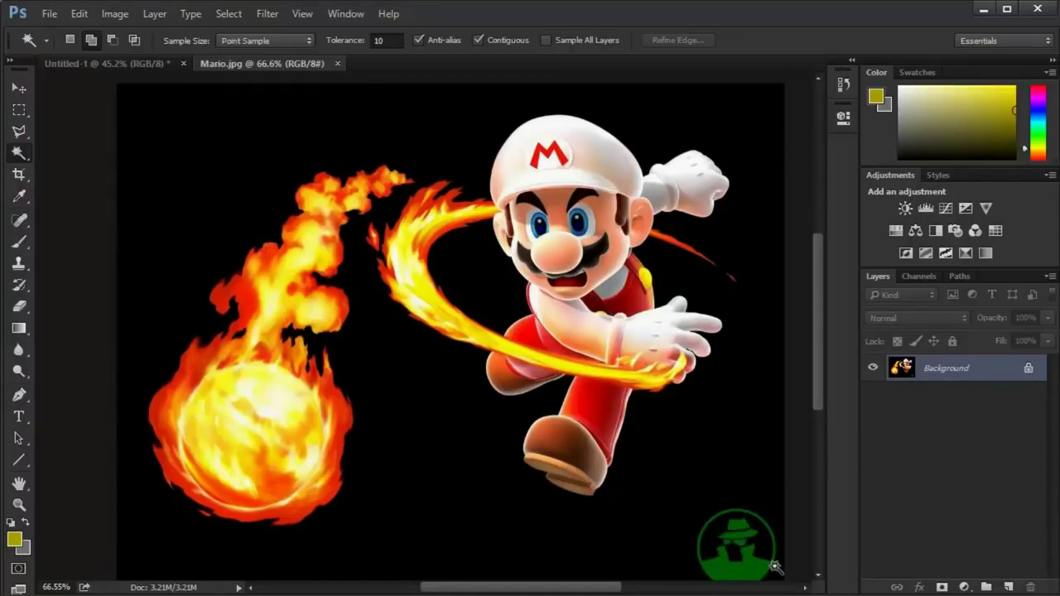
pyautogui.scroll(3, 775, 566)
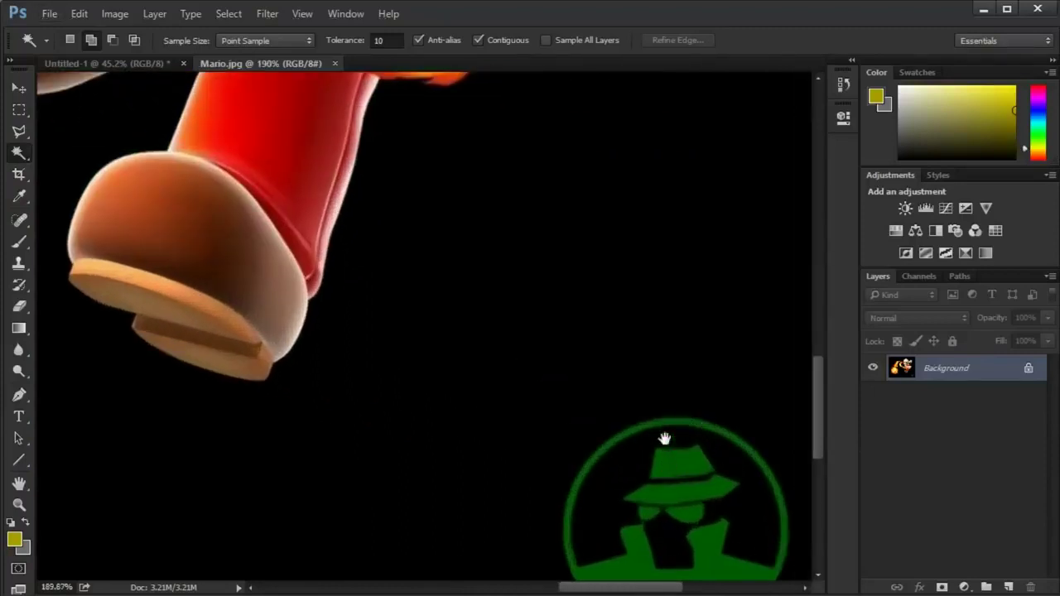
pyautogui.moveTo(664, 439); pyautogui.dragTo(630, 296)
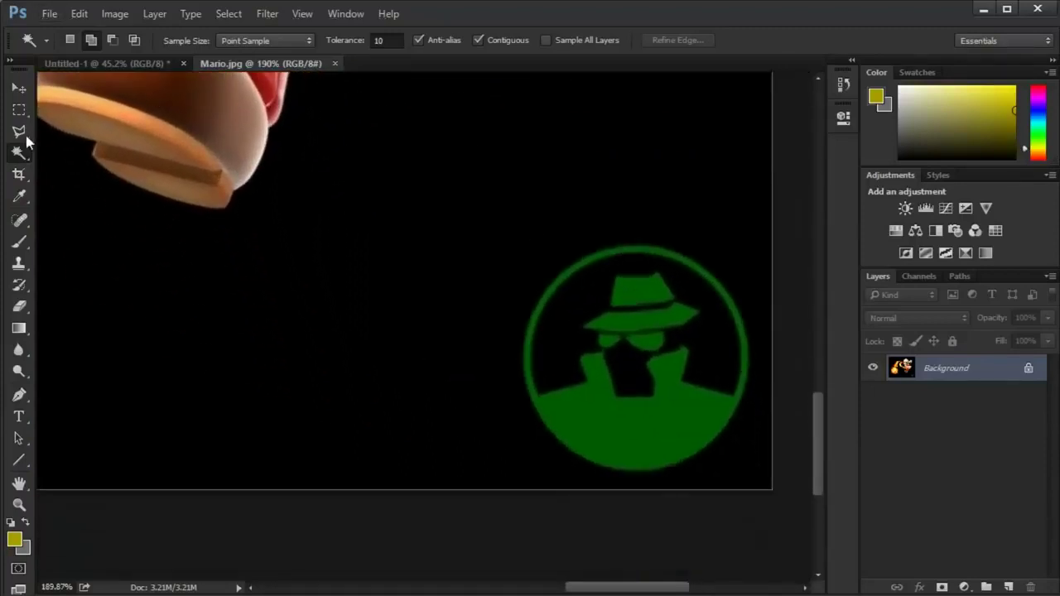
pyautogui.click(636, 443)
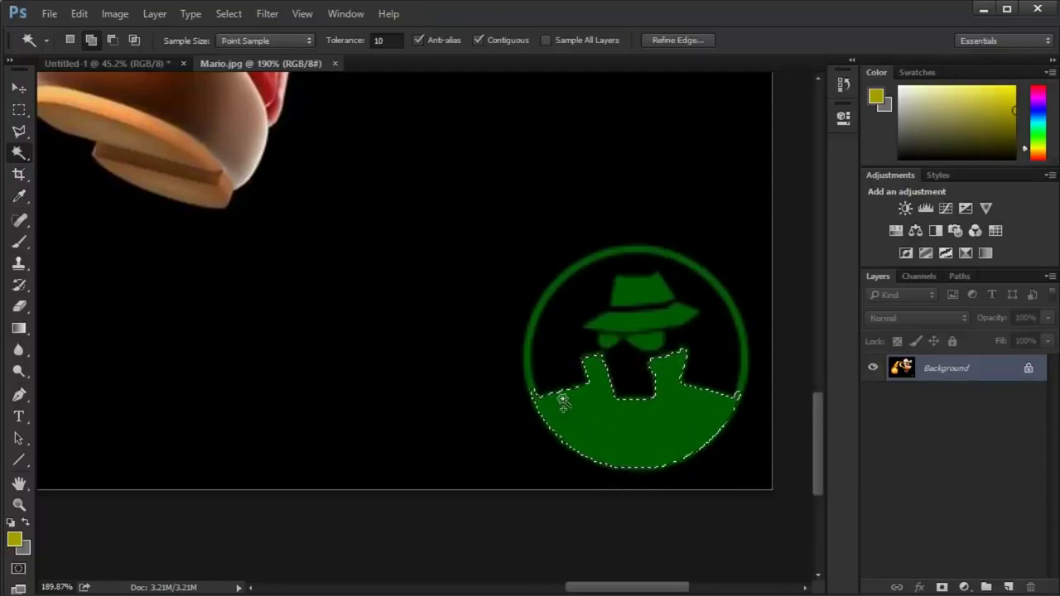
# Step: Add the black background to the Magic Wand selection, and undo that addition
pyautogui.scroll(3, 569, 393)
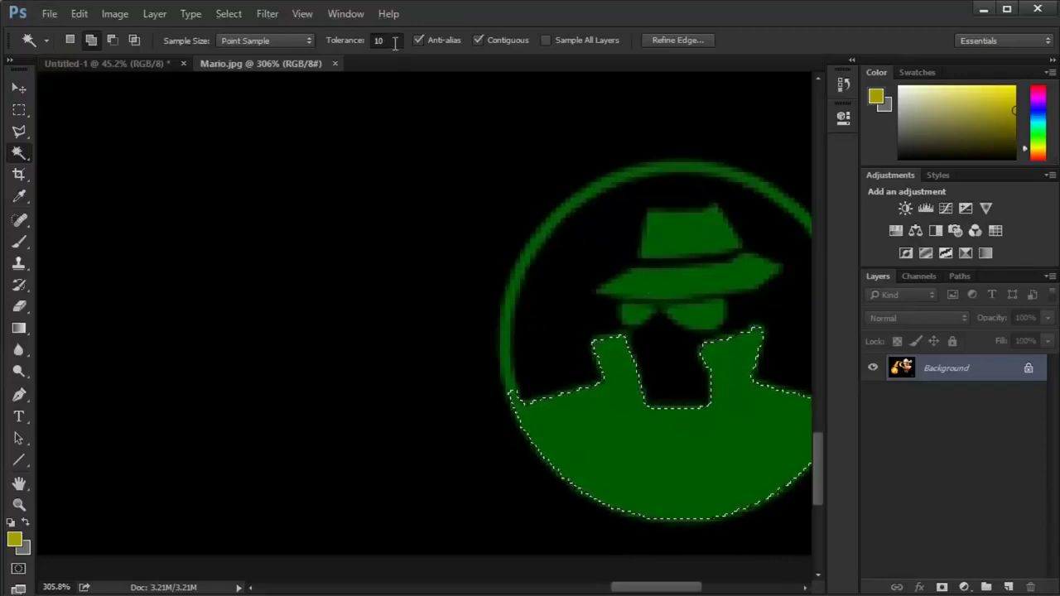
pyautogui.click(368, 131)
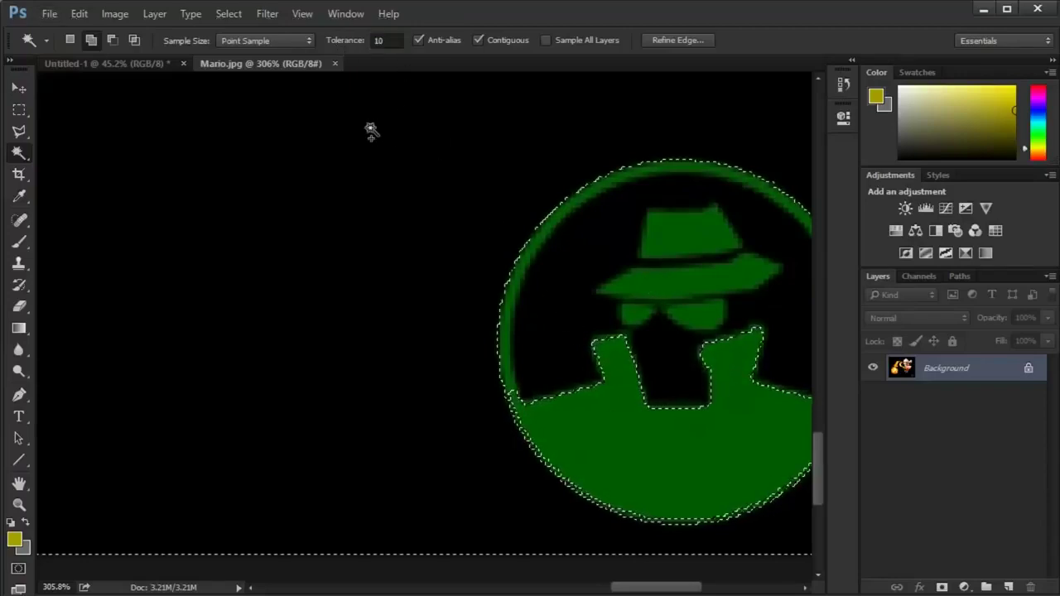
pyautogui.hotkey('ctrl', 'z')
# Step: Select the white area on the back of Mario's outstretched glove with the Magic Wand at tolerance 10
pyautogui.moveTo(343, 132); pyautogui.dragTo(409, 359)
pyautogui.moveTo(440, 109); pyautogui.dragTo(431, 414)
pyautogui.moveTo(436, 295); pyautogui.dragTo(409, 443)
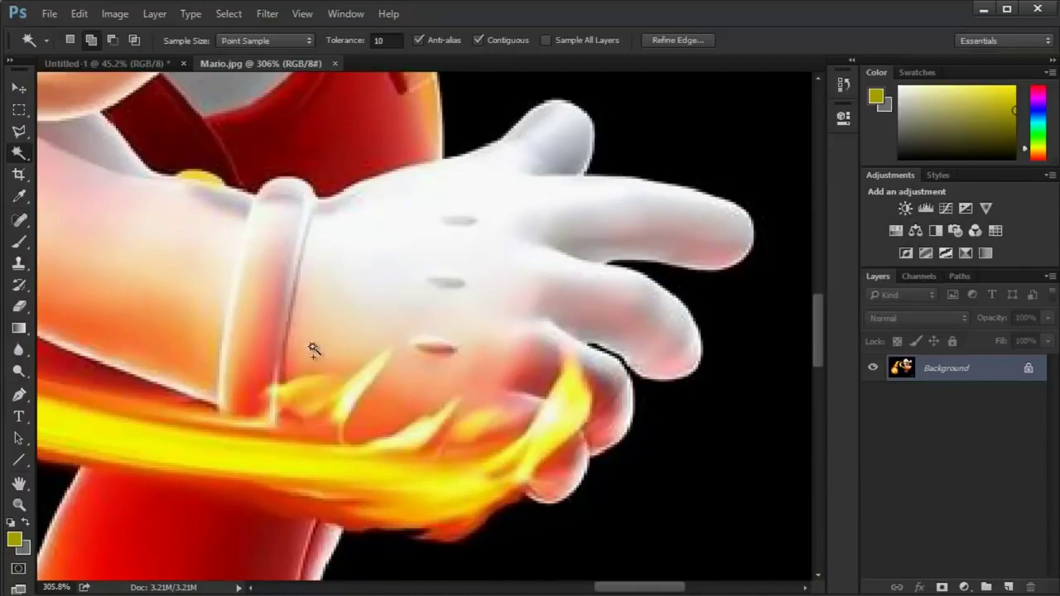
pyautogui.click(368, 263)
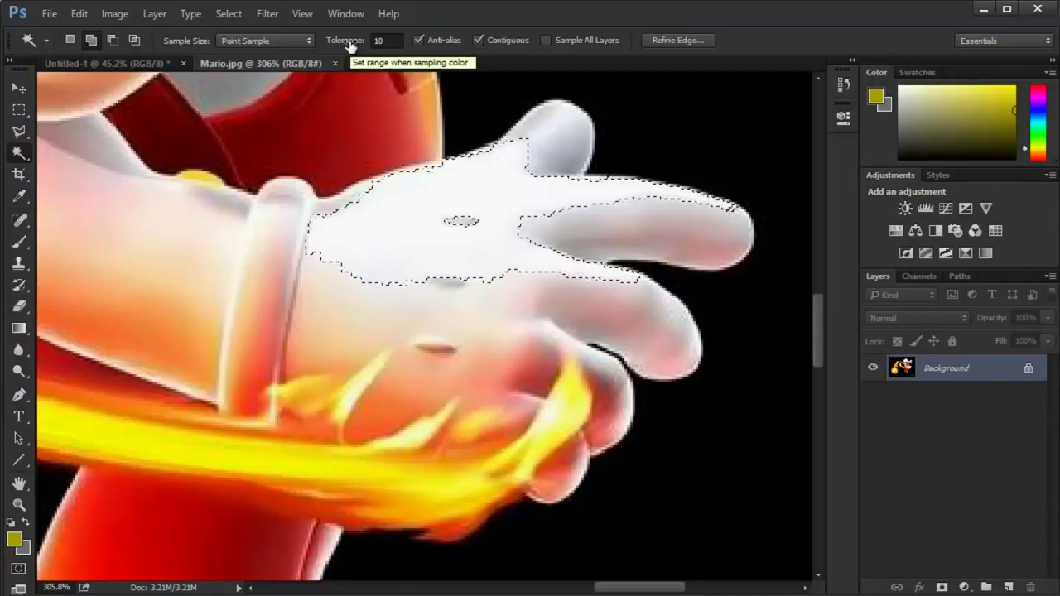
# Step: Set the Magic Wand tolerance to 96, clear the current selection, and sample the white of the glove again
pyautogui.moveTo(358, 43); pyautogui.dragTo(415, 48)
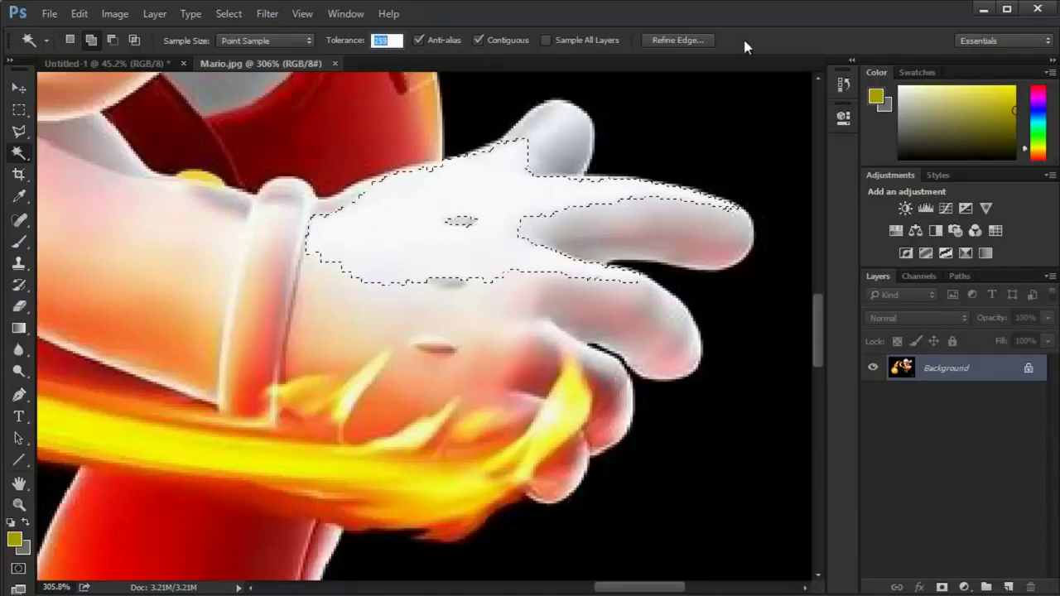
pyautogui.moveTo(343, 40); pyautogui.dragTo(151, 43)
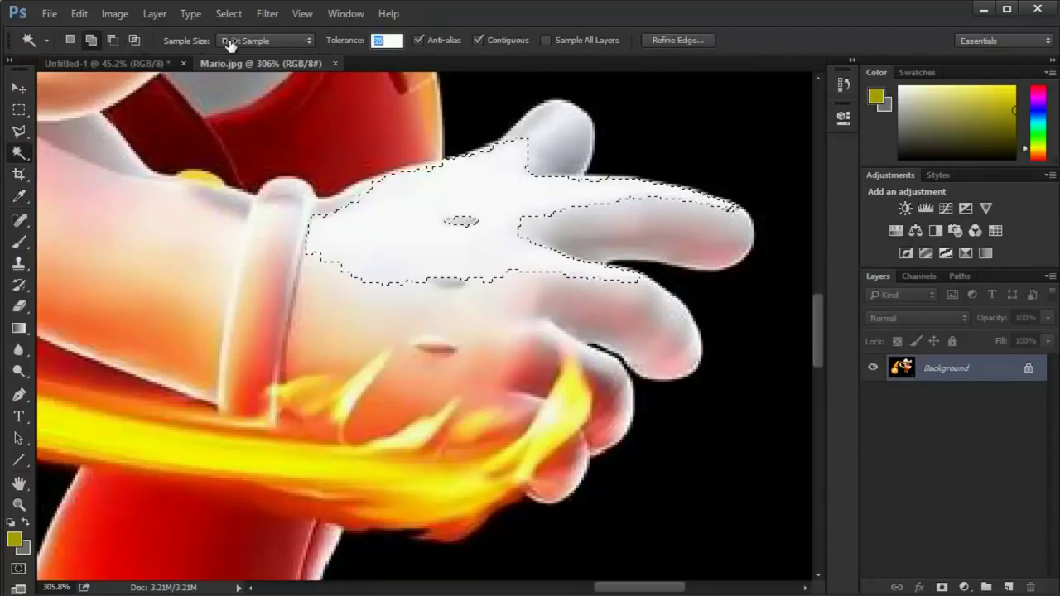
pyautogui.moveTo(220, 45); pyautogui.dragTo(218, 45)
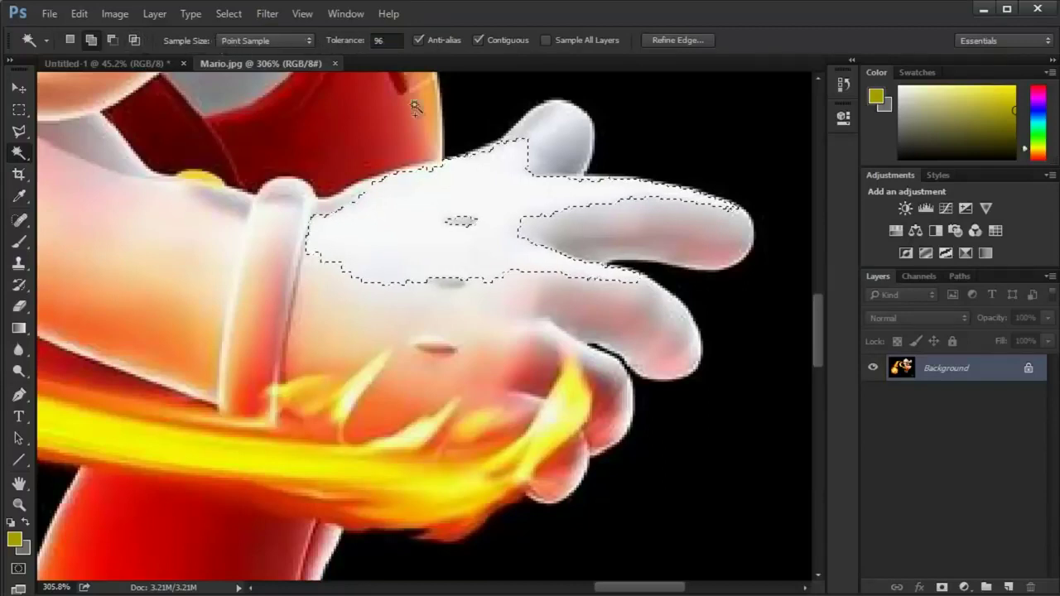
pyautogui.hotkey('ctrl', 'd')
pyautogui.click(410, 214)
# Step: Examine how far the tolerance 96 selection extends across the glove, arm and face, and deselect it
pyautogui.scroll(-5, 408, 217)
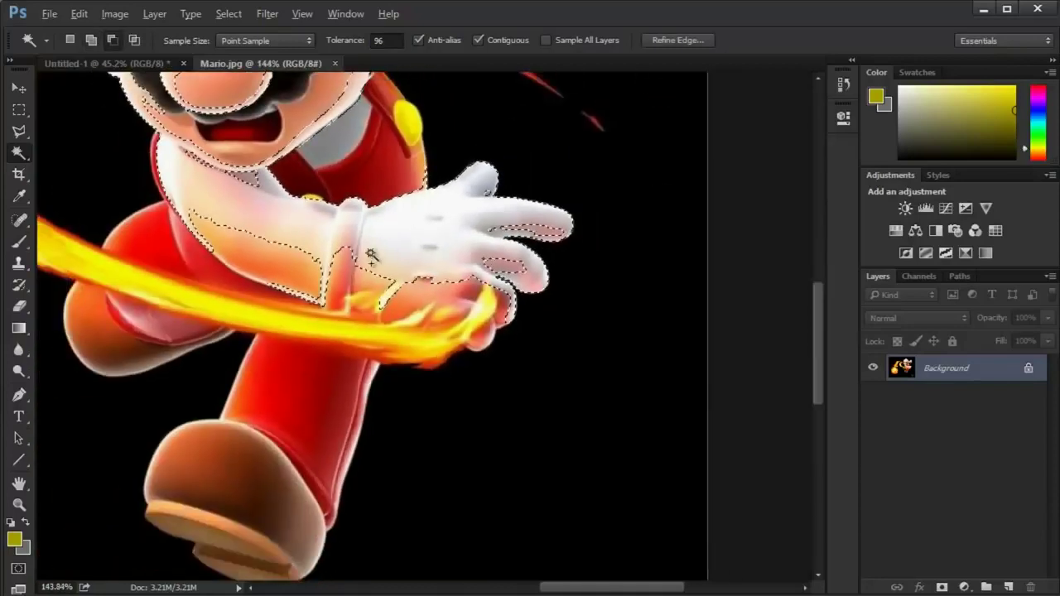
pyautogui.scroll(3, 414, 190)
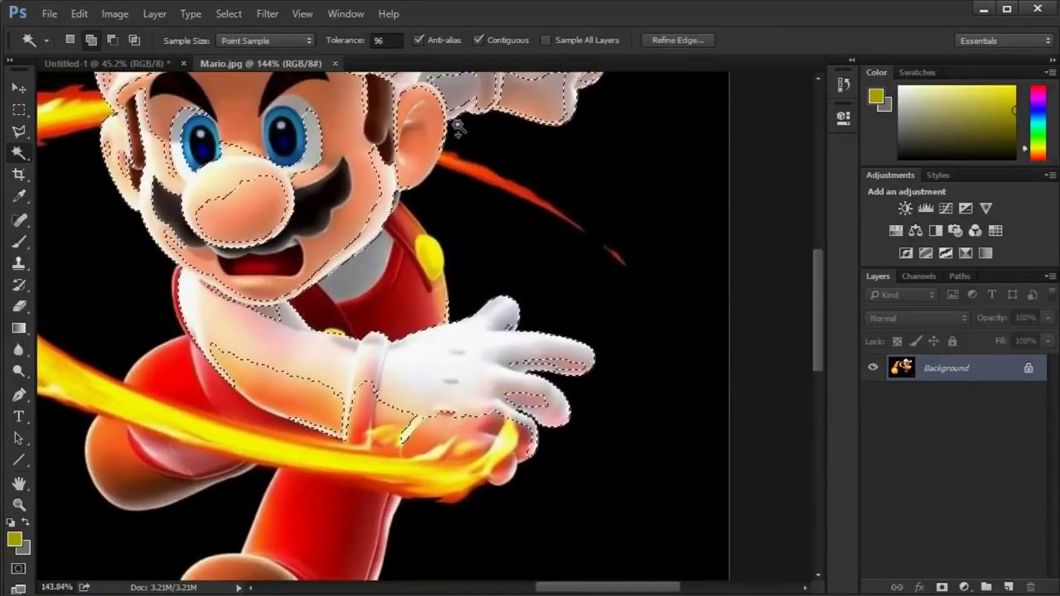
pyautogui.scroll(3, 447, 372)
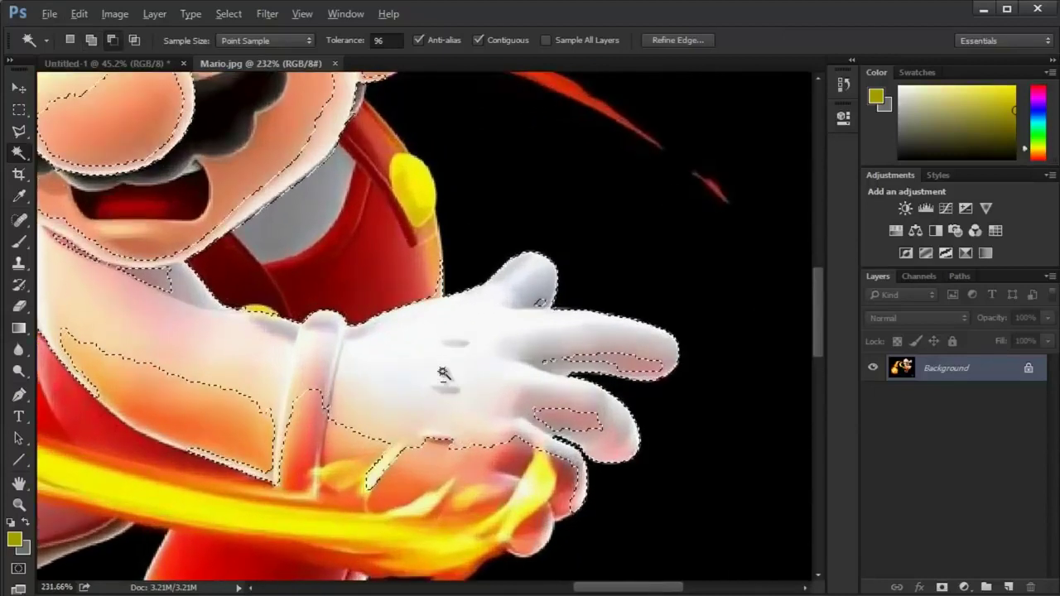
pyautogui.scroll(1, 440, 384)
pyautogui.scroll(-1, 441, 384)
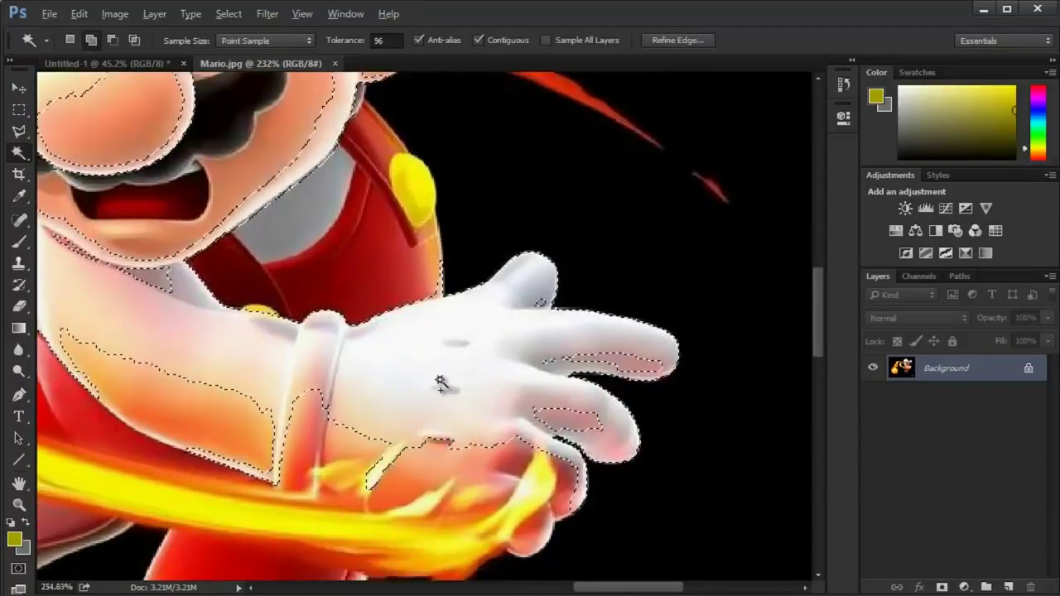
pyautogui.scroll(3, 441, 383)
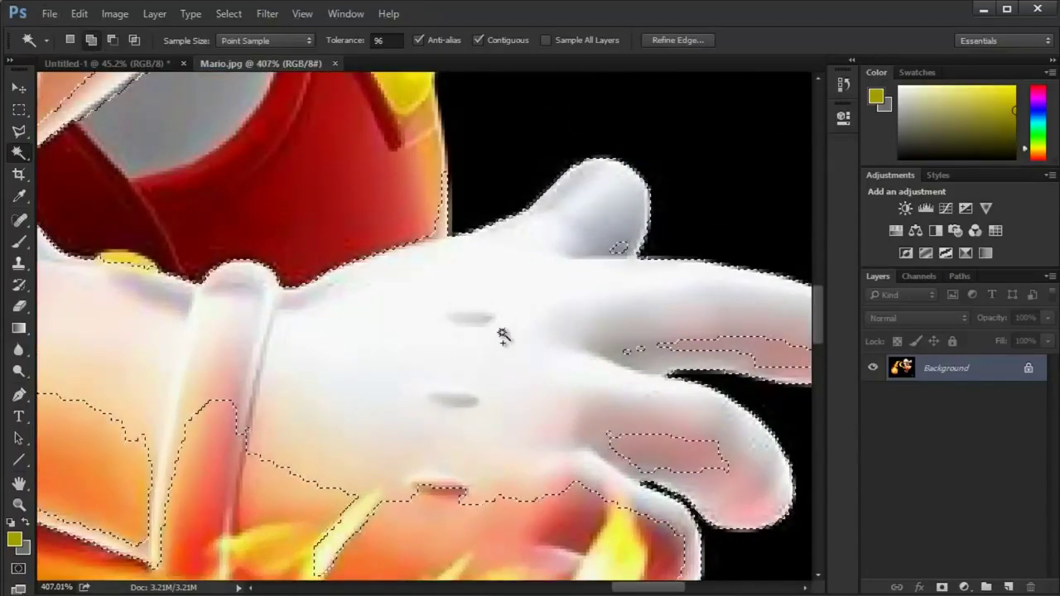
pyautogui.hotkey('ctrl', 'd')
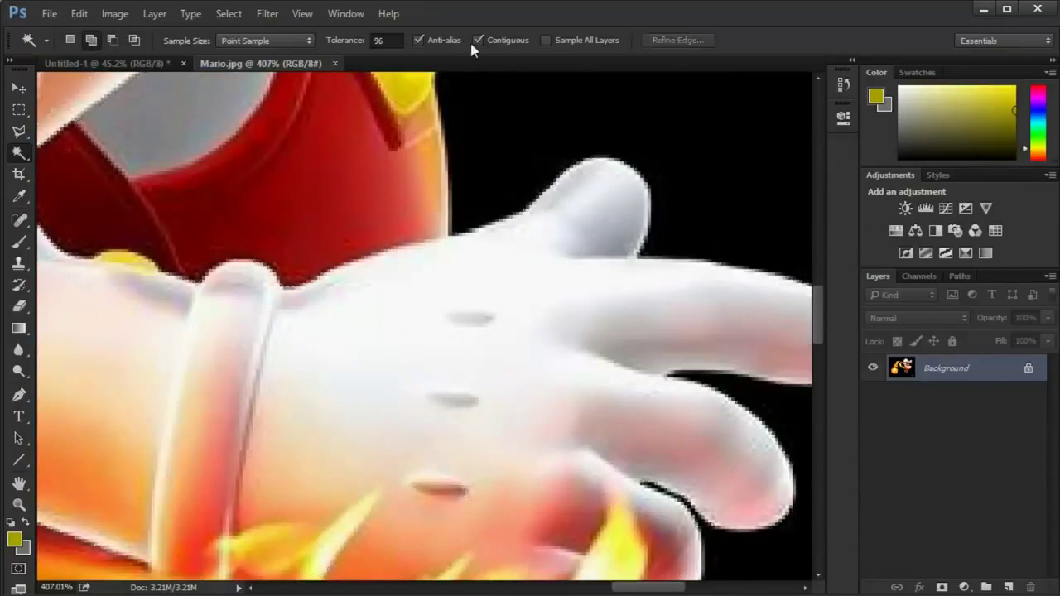
# Step: Set the Magic Wand tolerance back to 10 and select the white upper part of the glove
pyautogui.click(362, 43)
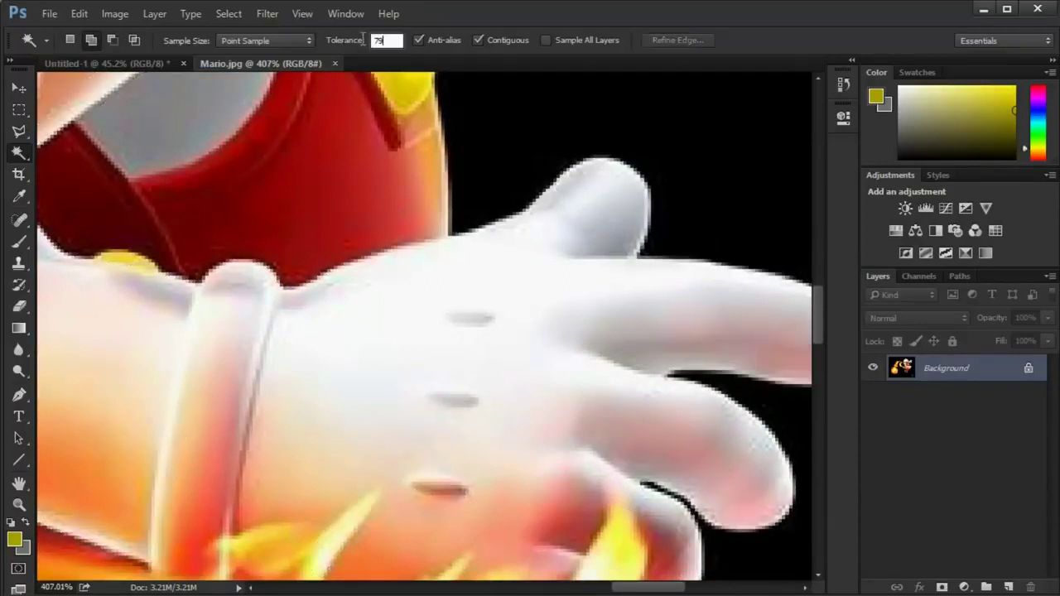
pyautogui.write('10')
pyautogui.press('Return')
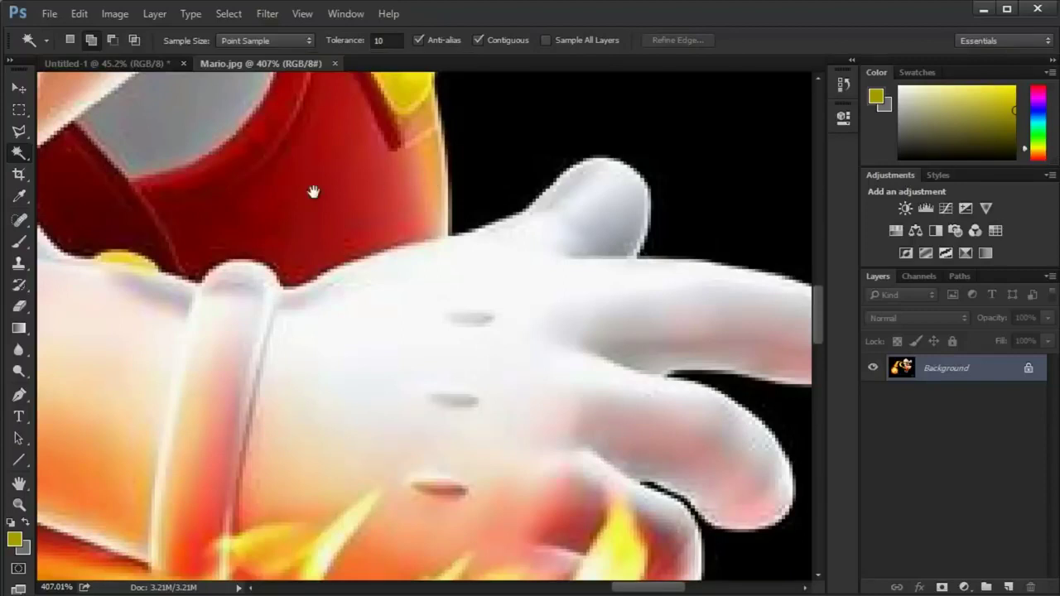
pyautogui.moveTo(313, 192); pyautogui.dragTo(318, 203)
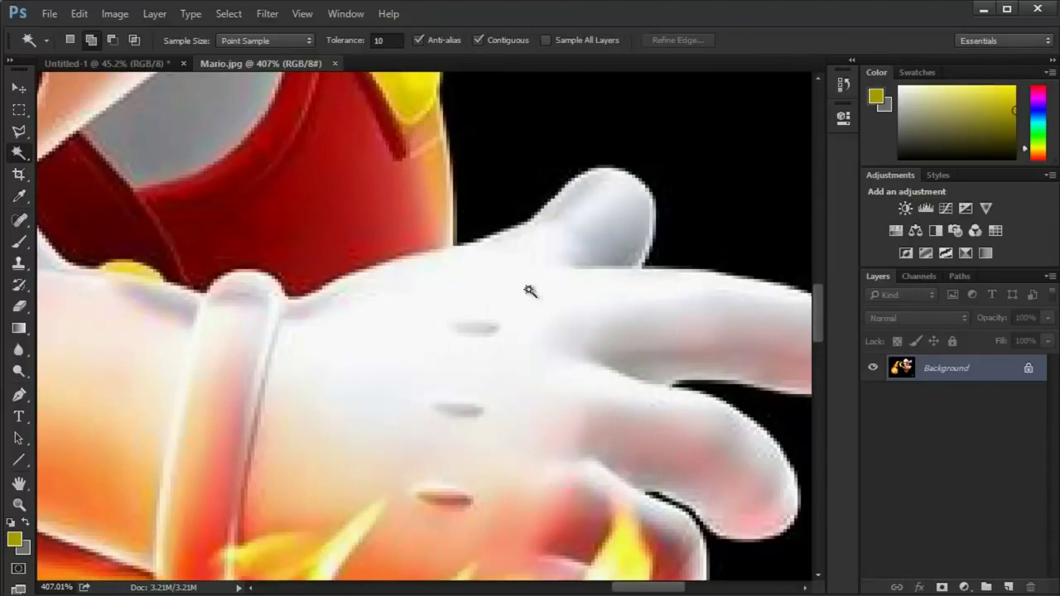
pyautogui.click(479, 281)
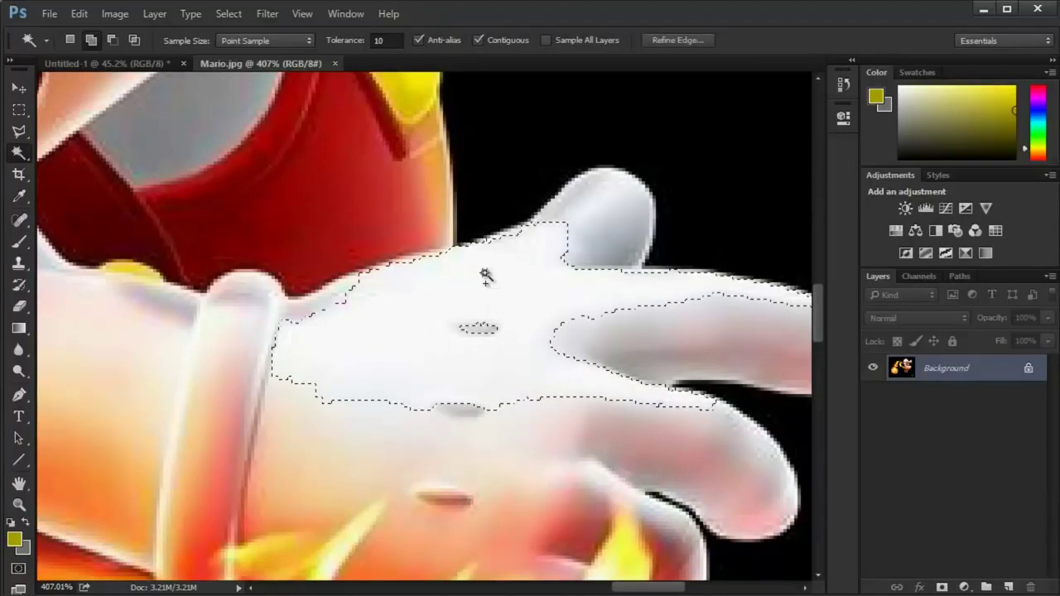
# Step: Extend the selection across the off-white and cream tones in the middle of the glove with the Magic Wand
pyautogui.click(301, 433)
pyautogui.click(338, 398)
pyautogui.click(385, 439)
pyautogui.click(552, 445)
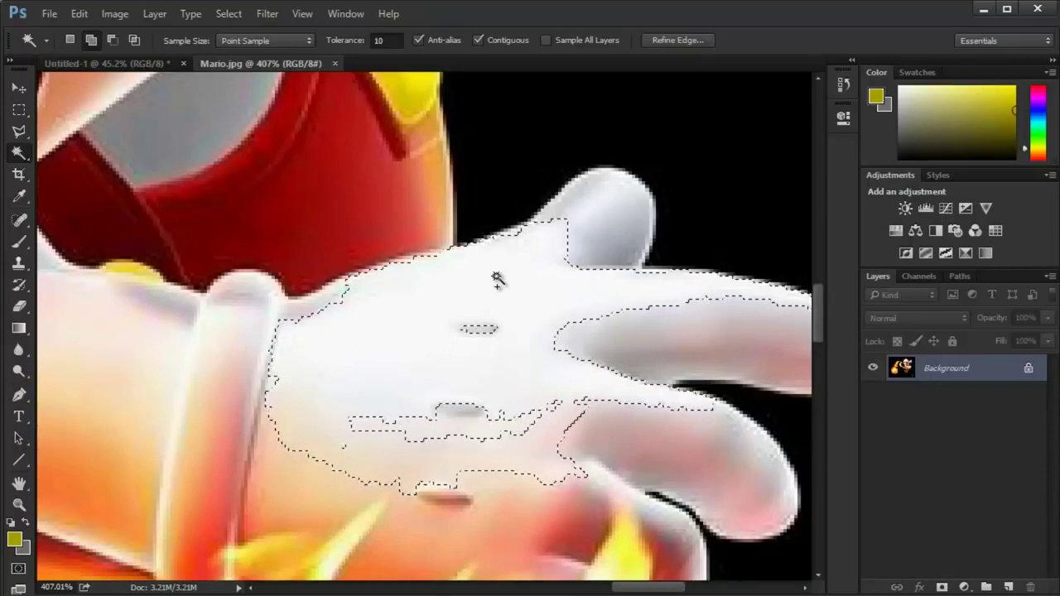
# Step: Add the peach-toned patches above the flames to the selection, raising the Magic Wand tolerance to 16 for the area beside the cuff
pyautogui.moveTo(510, 391); pyautogui.dragTo(499, 308)
pyautogui.click(466, 387)
pyautogui.click(480, 433)
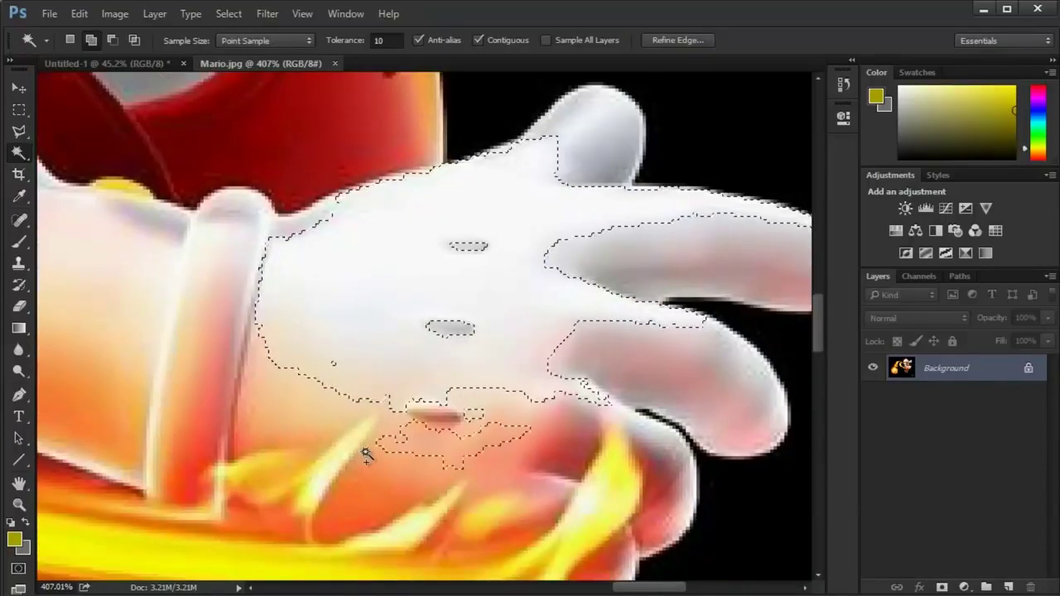
pyautogui.click(309, 415)
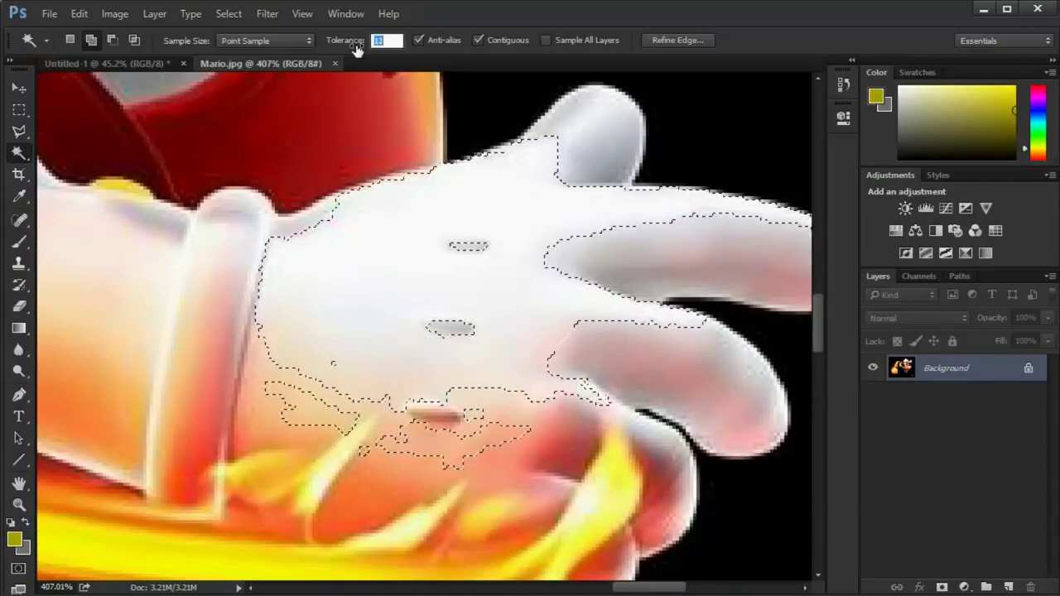
pyautogui.write('16')
pyautogui.click(267, 426)
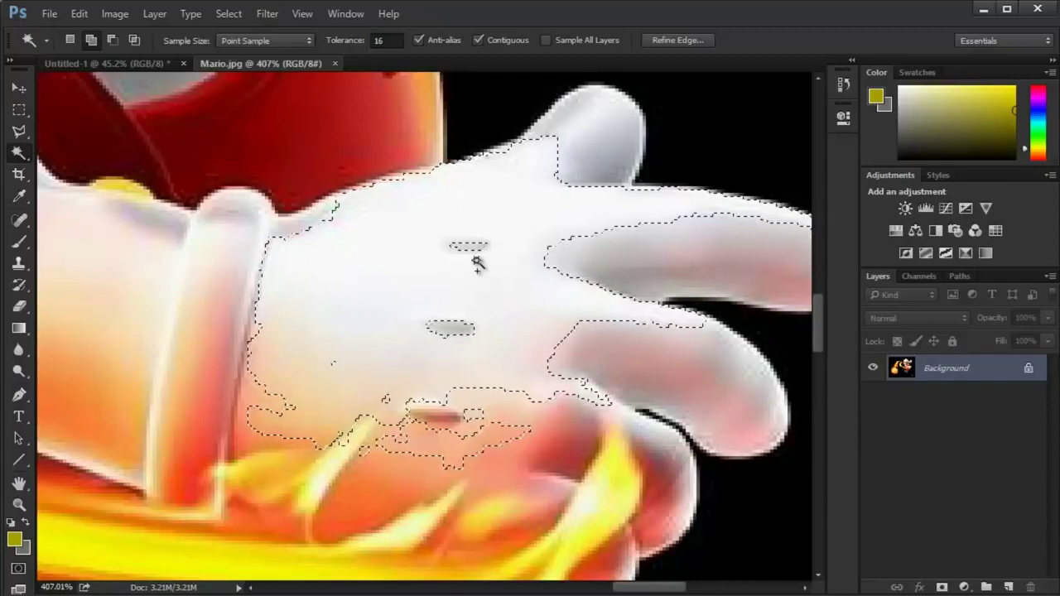
pyautogui.press('l')
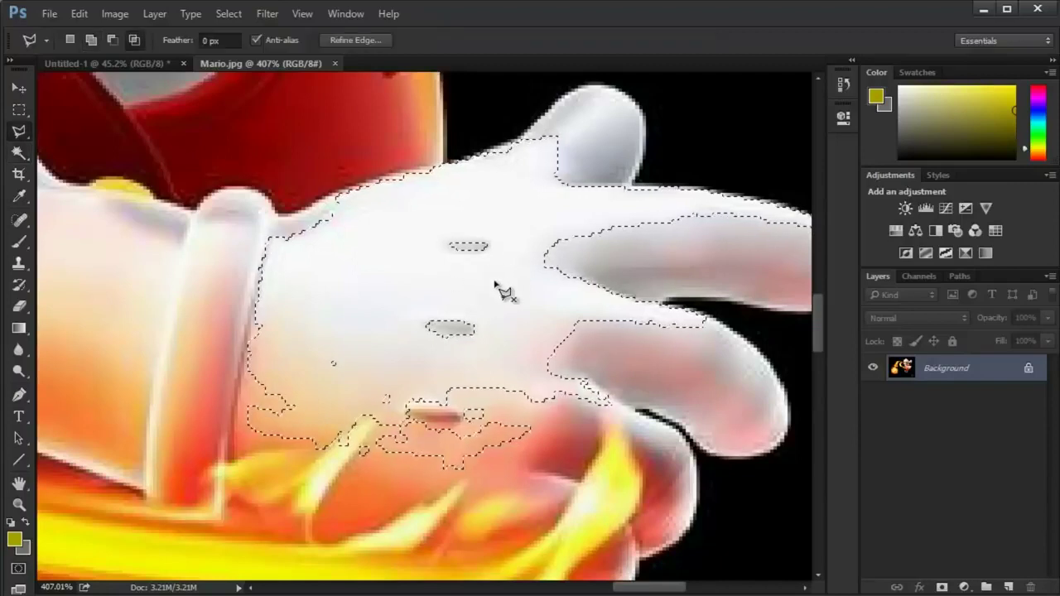
pyautogui.click(18, 131)
pyautogui.moveTo(488, 200); pyautogui.dragTo(372, 362)
pyautogui.hotkey('ctrl', 'z')
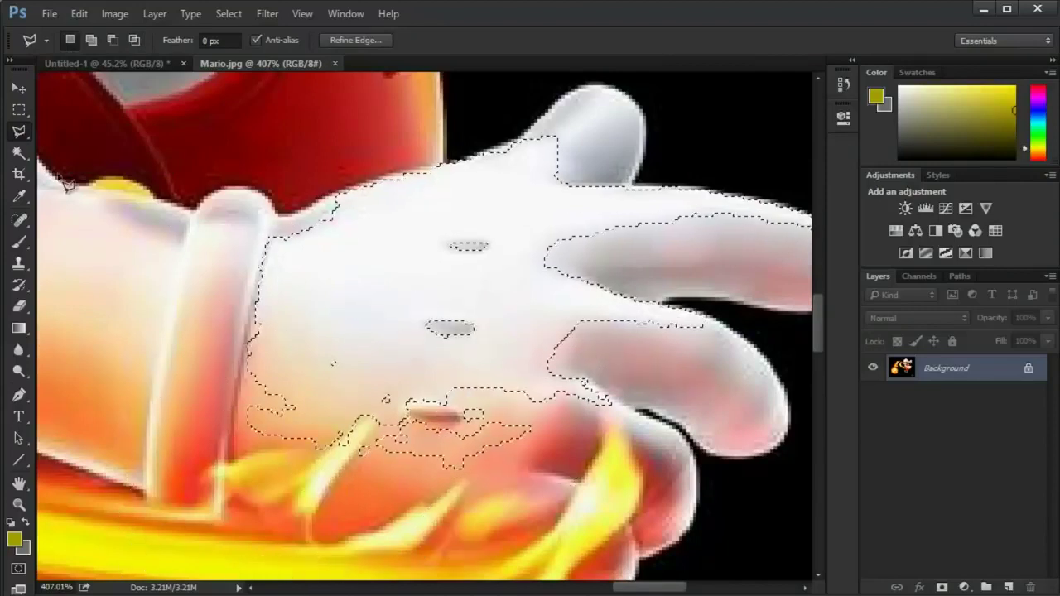
# Step: Switch to the freehand Lasso in add mode with a 5 px feather, and add the glove's seam marks and lower area
pyautogui.click(25, 135)
pyautogui.click(83, 126)
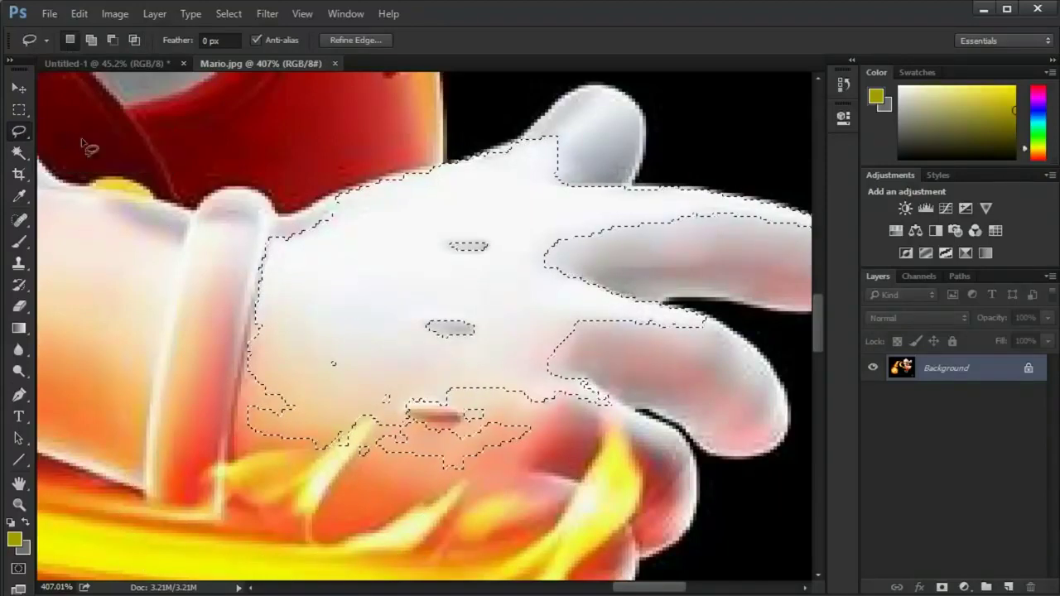
pyautogui.moveTo(481, 221)
pyautogui.mouseDown()
pyautogui.moveTo(409, 222)
pyautogui.moveTo(378, 279)
pyautogui.moveTo(525, 320)
pyautogui.moveTo(352, 224)
pyautogui.mouseUp()
pyautogui.hotkey('ctrl', 'z')
pyautogui.click(91, 40)
pyautogui.moveTo(296, 351)
pyautogui.mouseDown()
pyautogui.moveTo(268, 450)
pyautogui.moveTo(409, 500)
pyautogui.mouseUp()
pyautogui.moveTo(462, 335); pyautogui.dragTo(396, 366)
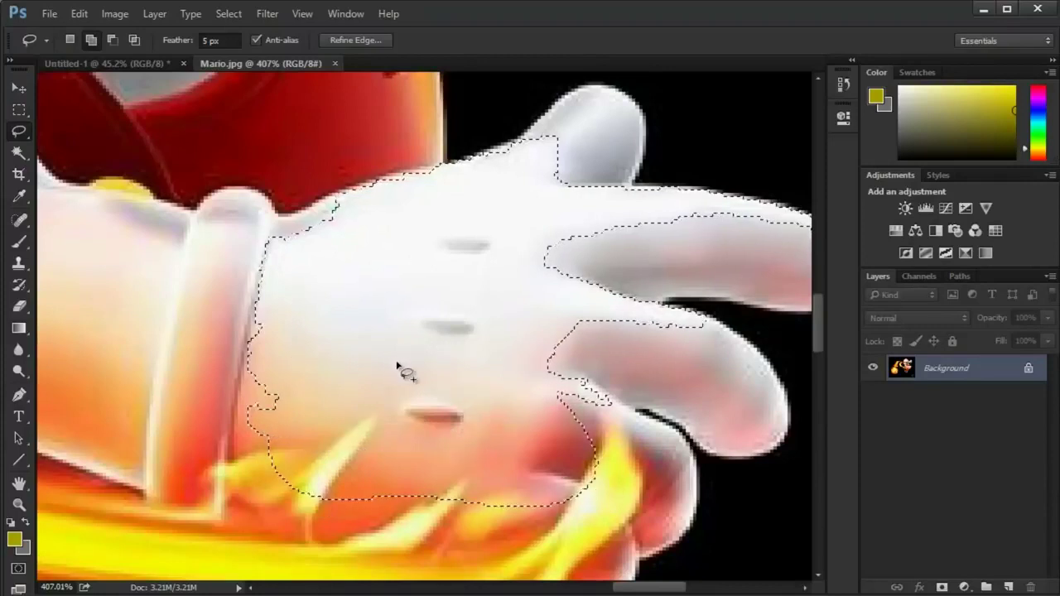
# Step: Add the unselected glove edge beside the cuff and the lighter cuff tones with the Magic Wand at tolerance 16
pyautogui.click(19, 153)
pyautogui.click(274, 325)
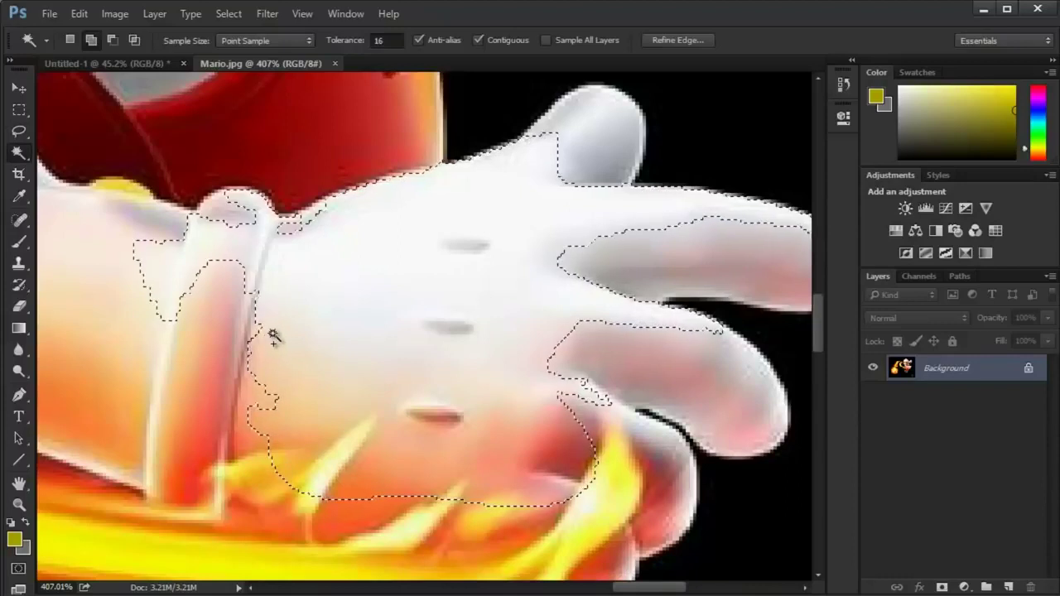
pyautogui.click(267, 394)
pyautogui.click(251, 429)
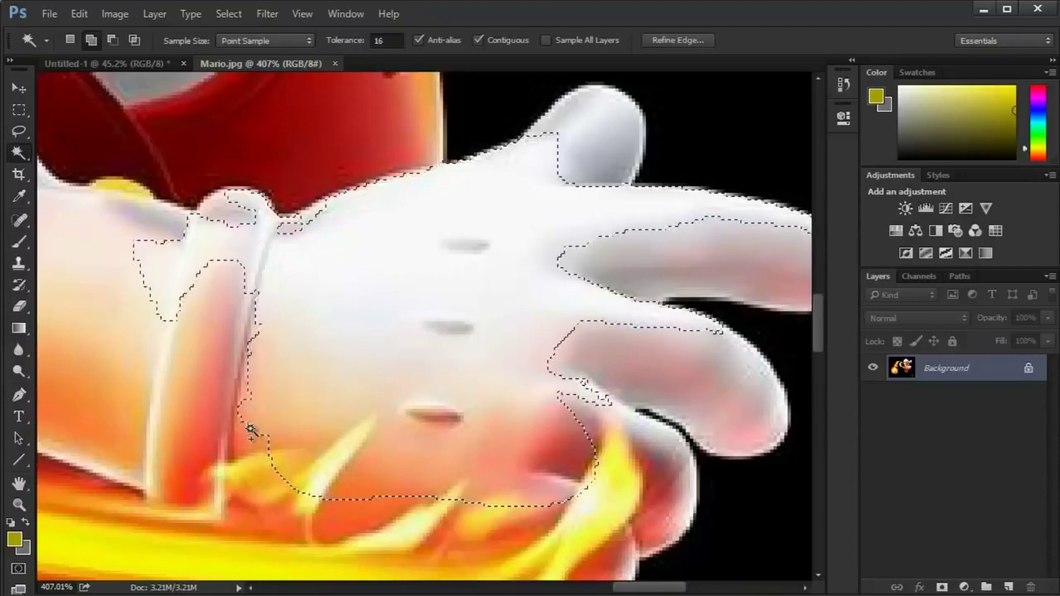
# Step: Add the grey and pink tones of the second finger and the lit edge of the finger below it with the Magic Wand
pyautogui.click(686, 367)
pyautogui.click(737, 386)
pyautogui.click(748, 404)
pyautogui.click(747, 437)
pyautogui.click(763, 412)
pyautogui.click(757, 387)
pyautogui.click(723, 341)
pyautogui.click(617, 332)
pyautogui.click(653, 442)
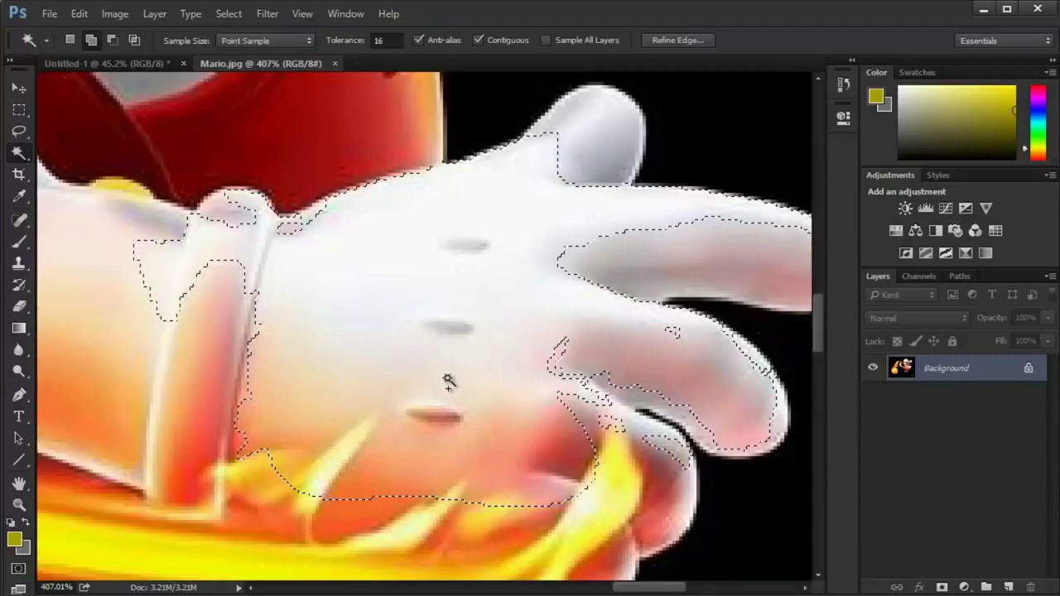
# Step: Add the gaps at the base of the fingers, the cuff, and most of the upper finger with the freehand Lasso
pyautogui.press('l')
pyautogui.moveTo(539, 278); pyautogui.dragTo(684, 402)
pyautogui.moveTo(562, 396); pyautogui.dragTo(560, 394)
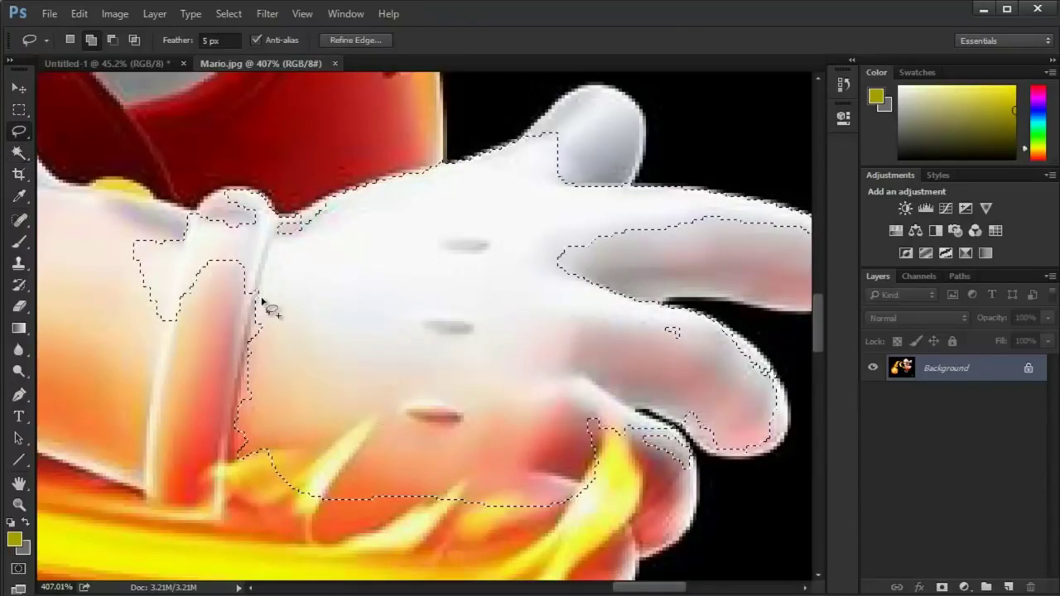
pyautogui.moveTo(173, 465)
pyautogui.mouseDown()
pyautogui.moveTo(346, 407)
pyautogui.moveTo(296, 279)
pyautogui.mouseUp()
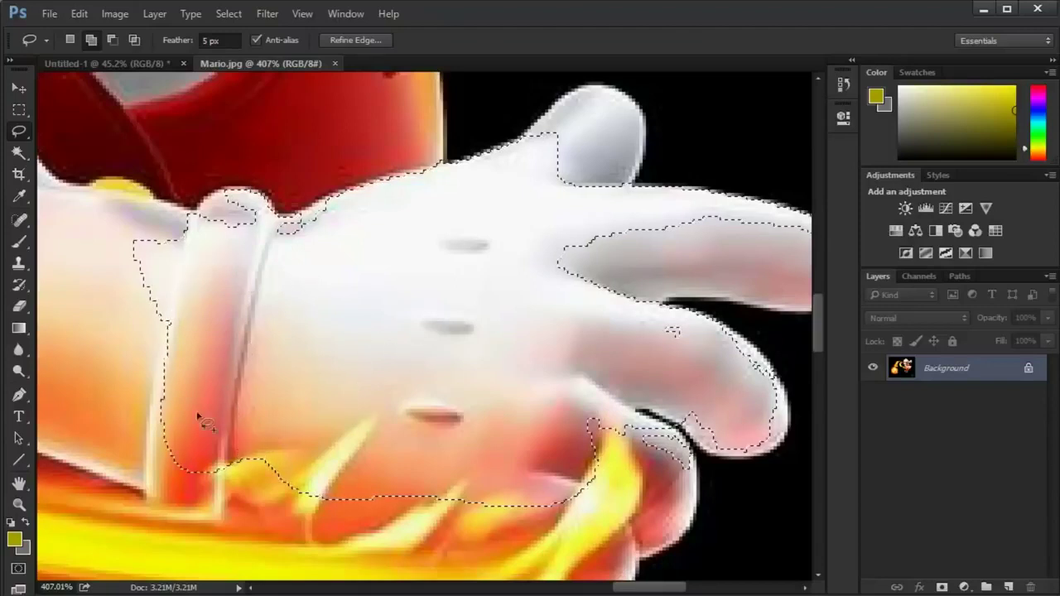
pyautogui.moveTo(602, 213)
pyautogui.mouseDown()
pyautogui.moveTo(608, 323)
pyautogui.moveTo(523, 264)
pyautogui.mouseUp()
pyautogui.moveTo(540, 224); pyautogui.dragTo(615, 317)
pyautogui.moveTo(713, 295)
pyautogui.mouseDown()
pyautogui.moveTo(590, 210)
pyautogui.moveTo(401, 260)
pyautogui.mouseUp()
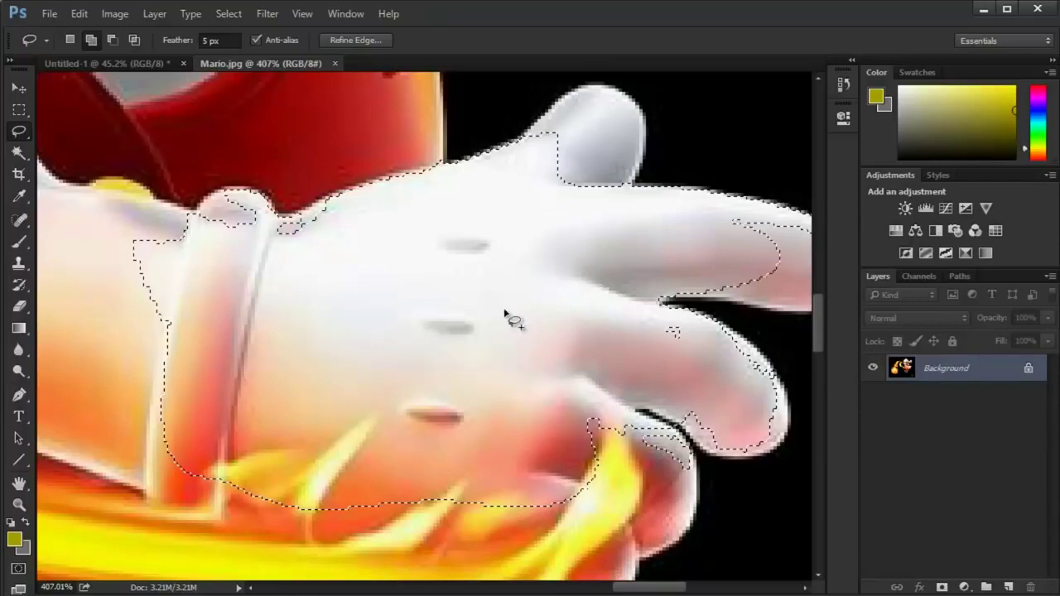
# Step: Examine the selection outline around the fingers by moving the zoomed-in view horizontally and vertically
pyautogui.press('space')
pyautogui.moveTo(552, 269); pyautogui.dragTo(303, 286)
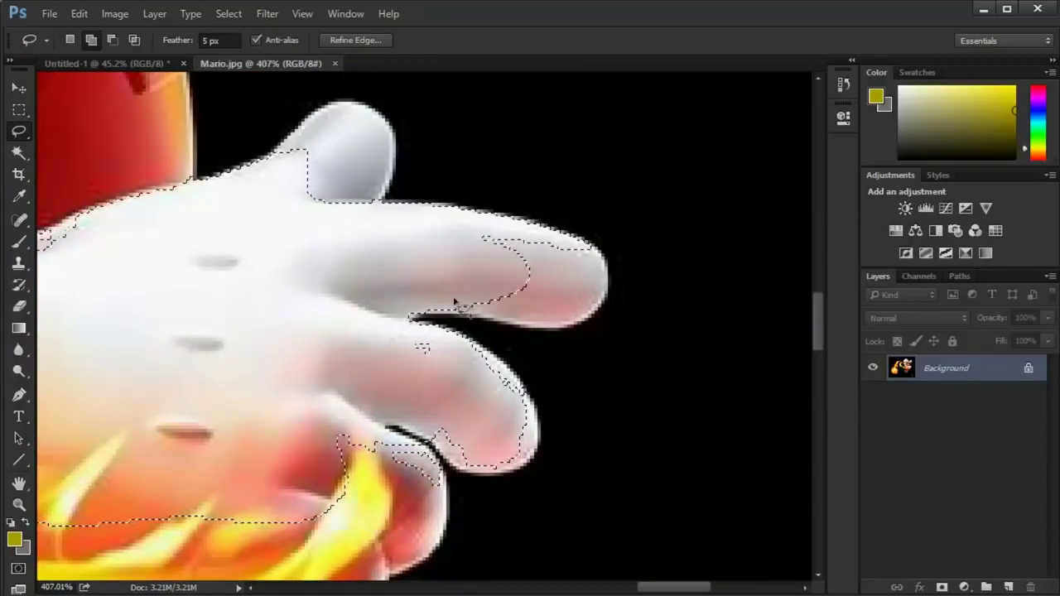
pyautogui.scroll(5, 466, 293)
pyautogui.scroll(-4, 466, 293)
pyautogui.scroll(3, 467, 293)
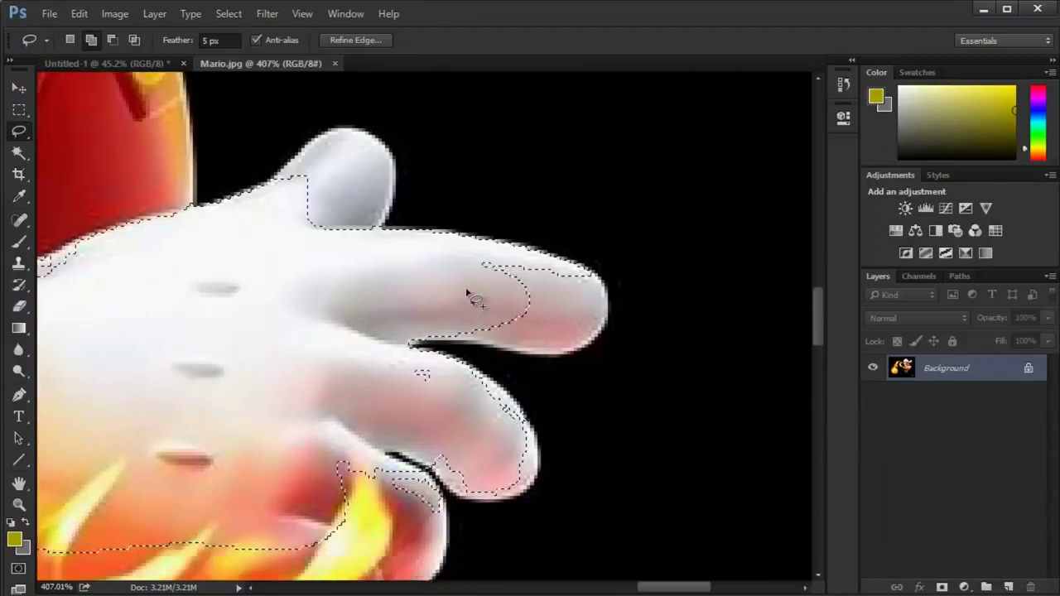
pyautogui.scroll(-3, 466, 293)
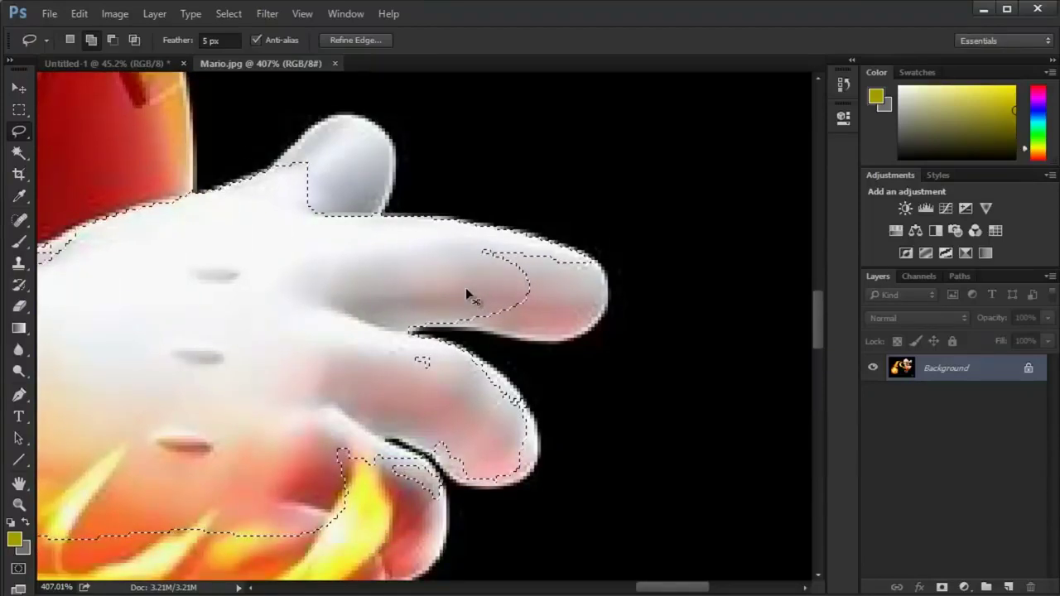
pyautogui.hscroll(-3, 466, 294)
pyautogui.hscroll(-2, 466, 290)
pyautogui.hscroll(3, 466, 290)
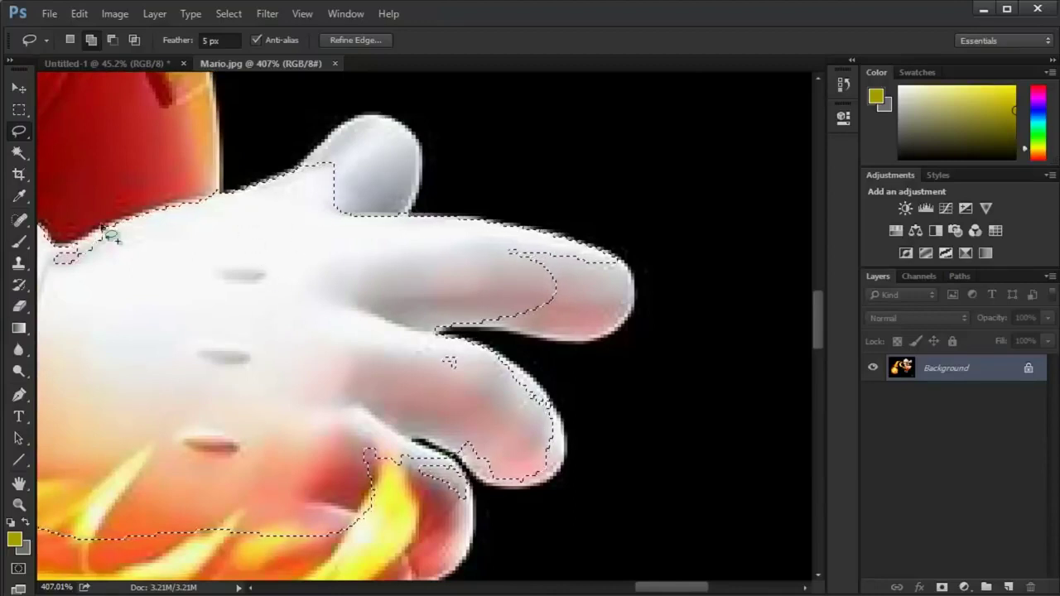
# Step: Switch to the Hand tool and bring the sleeve and cuff into view
pyautogui.click(19, 484)
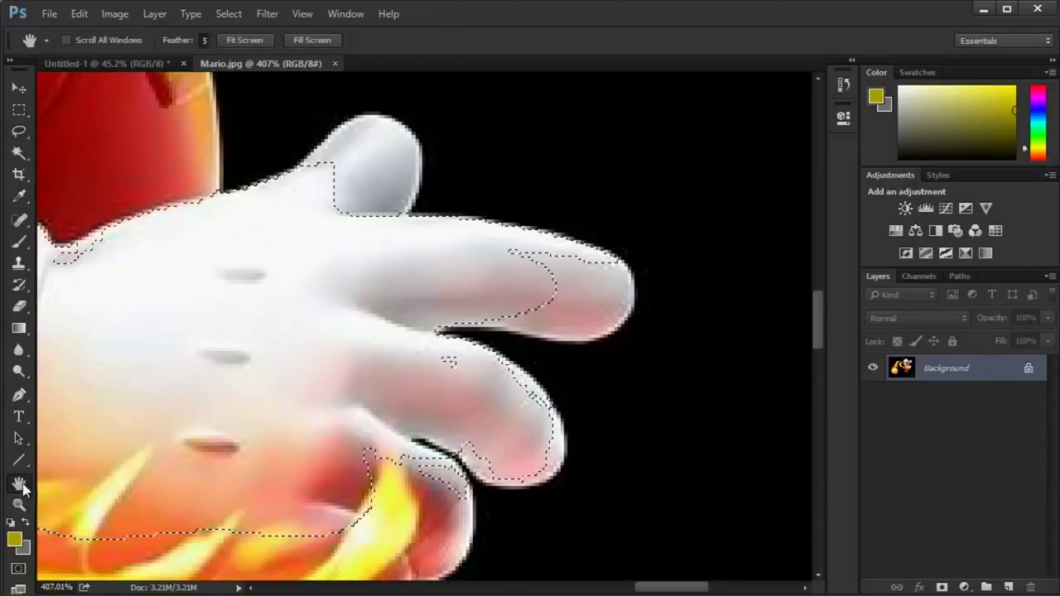
pyautogui.moveTo(171, 426); pyautogui.dragTo(294, 413)
pyautogui.moveTo(201, 417); pyautogui.dragTo(392, 364)
pyautogui.moveTo(356, 345); pyautogui.dragTo(438, 298)
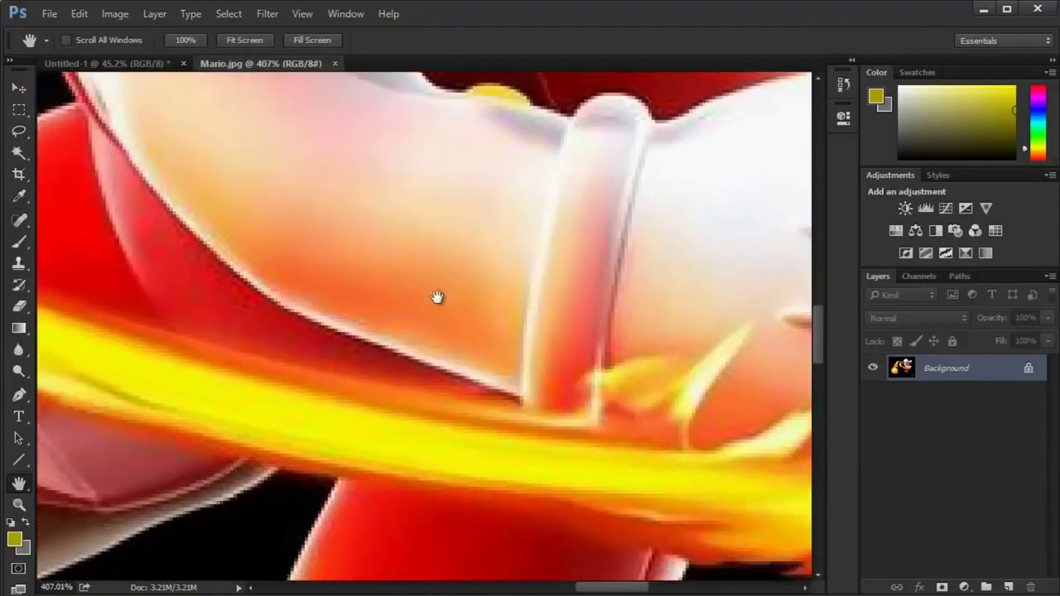
# Step: Switch back to the Lasso tool and examine the selection outline around the glove's cuff, palm and fingers
pyautogui.moveTo(651, 205); pyautogui.dragTo(454, 315)
pyautogui.moveTo(606, 193)
pyautogui.mouseDown()
pyautogui.moveTo(409, 314)
pyautogui.moveTo(405, 225)
pyautogui.mouseUp()
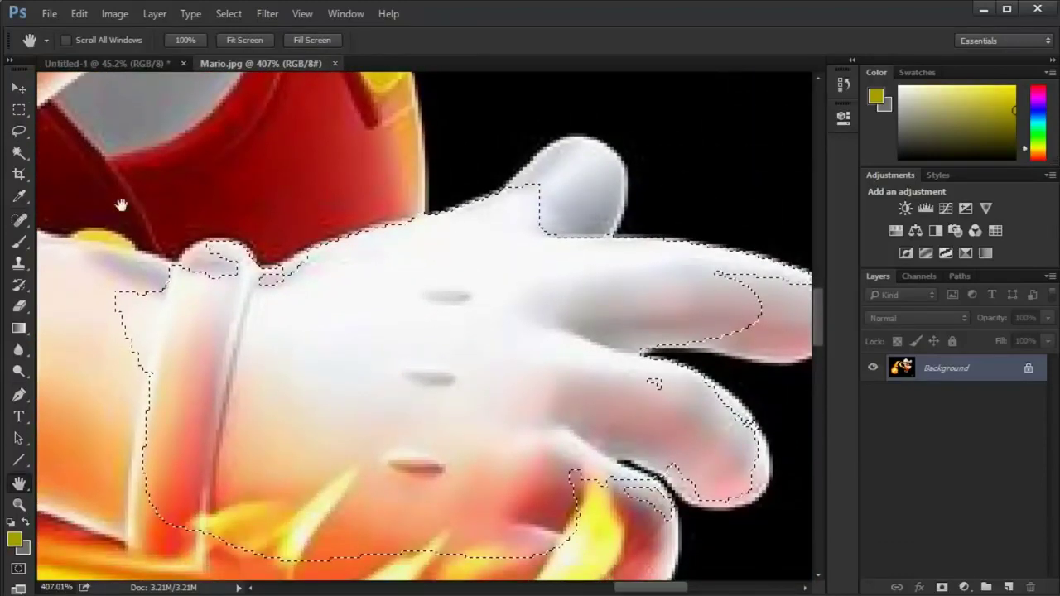
pyautogui.click(19, 131)
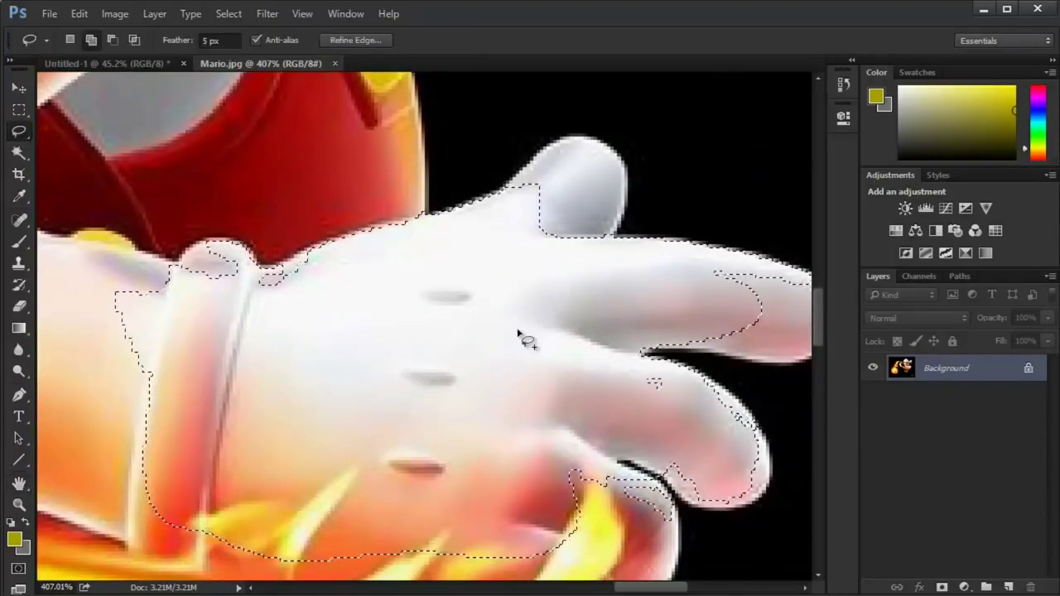
pyautogui.moveTo(479, 311); pyautogui.dragTo(80, 68)
pyautogui.moveTo(169, 245); pyautogui.dragTo(444, 313)
pyautogui.moveTo(252, 205); pyautogui.dragTo(256, 329)
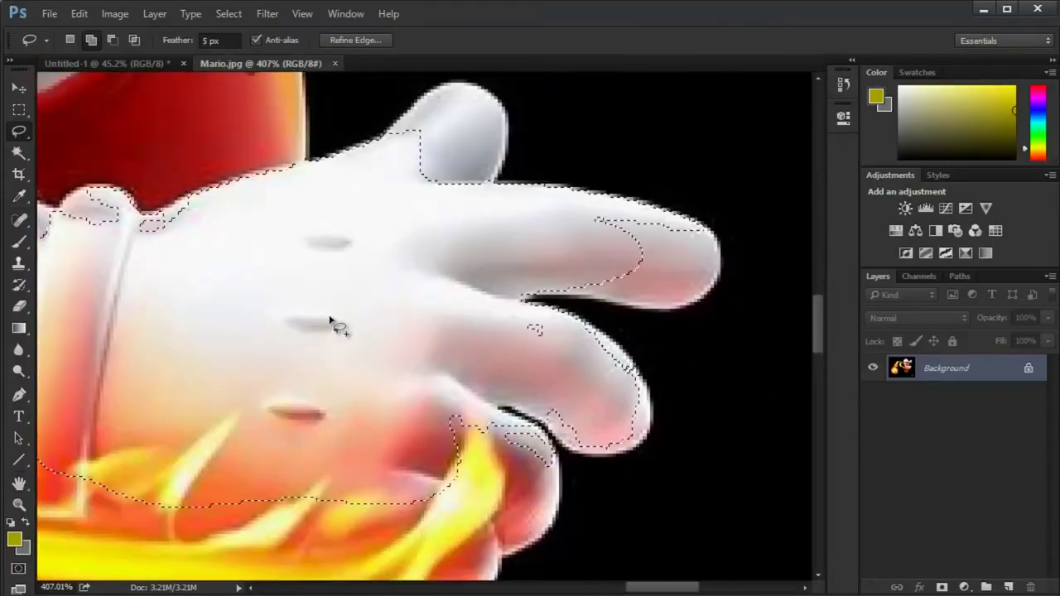
# Step: Desaturate the selected glove with a default Black & White adjustment layer and check the glove up close
pyautogui.hotkey('ctrl', '0')
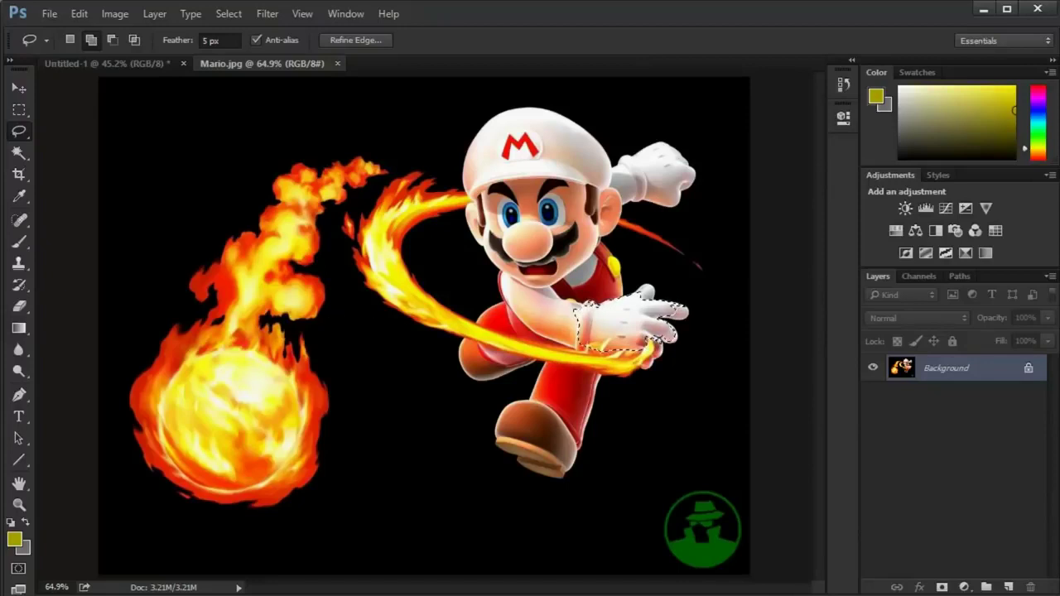
pyautogui.click(915, 232)
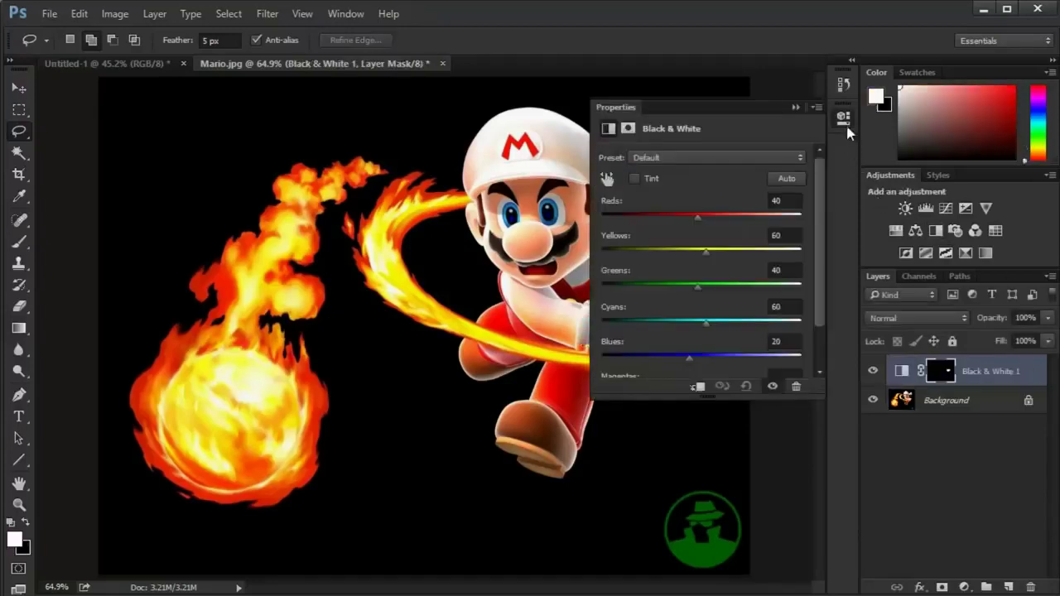
pyautogui.click(843, 116)
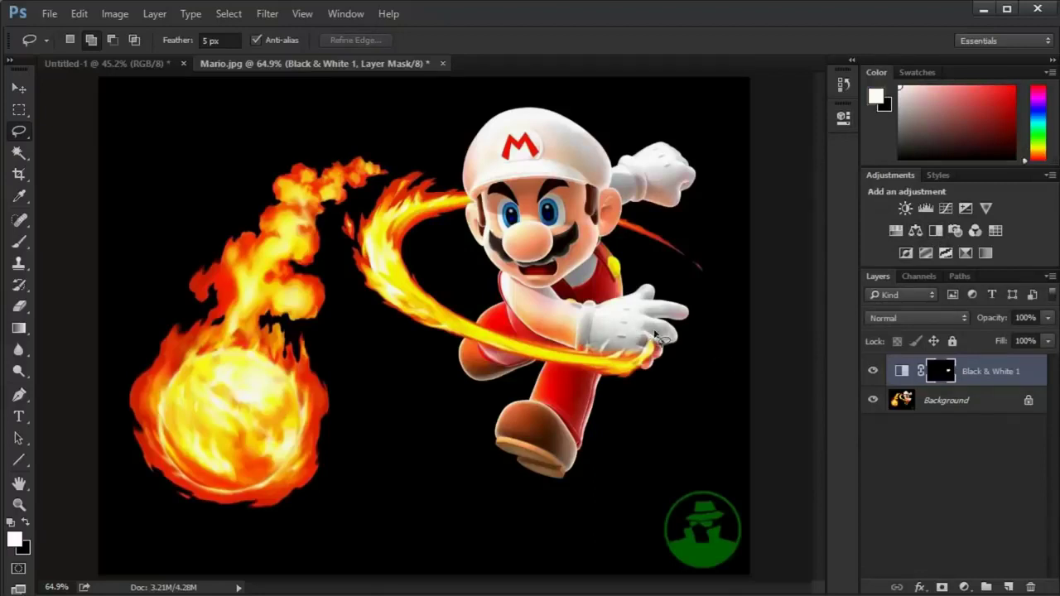
pyautogui.scroll(8, 662, 337)
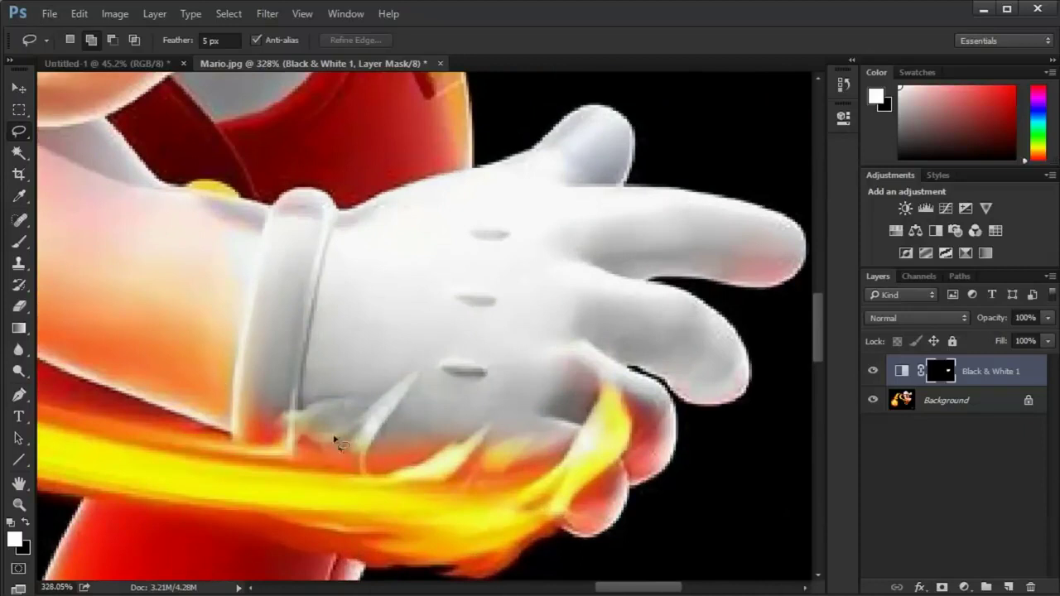
pyautogui.hotkey('ctrl', '0')
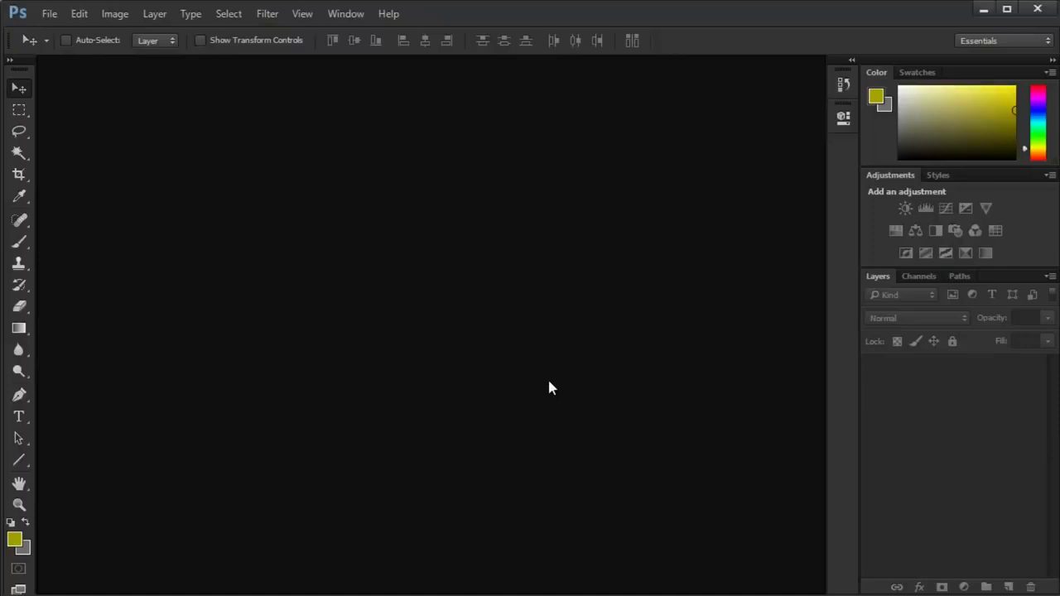
# Step: Create a 209.97 x 297.01 mm document named Example with a red background, and close it
pyautogui.hotkey('ctrl', 'n')
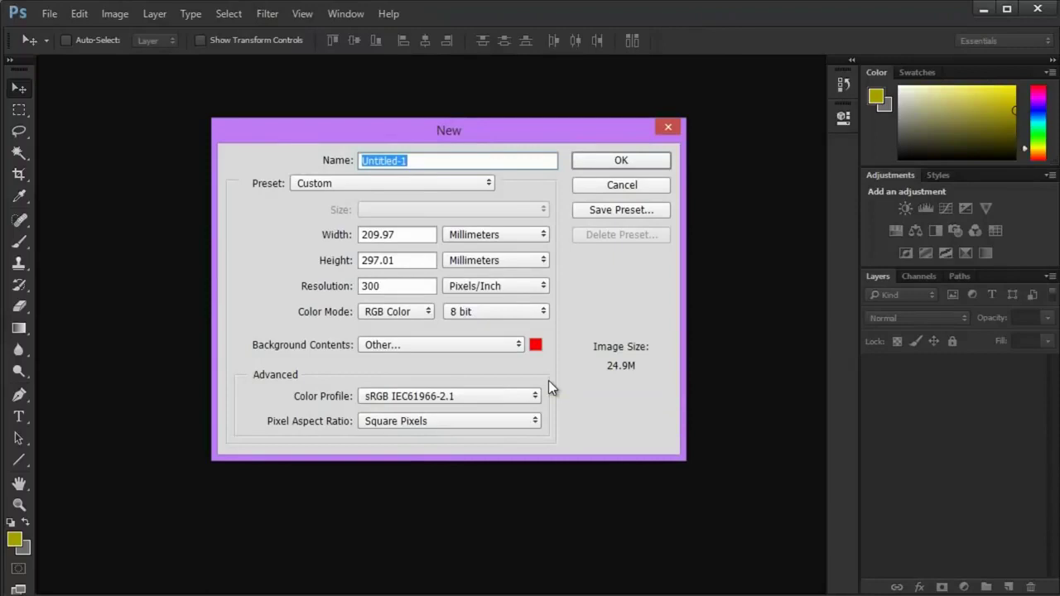
pyautogui.write('Example')
pyautogui.press('Return')
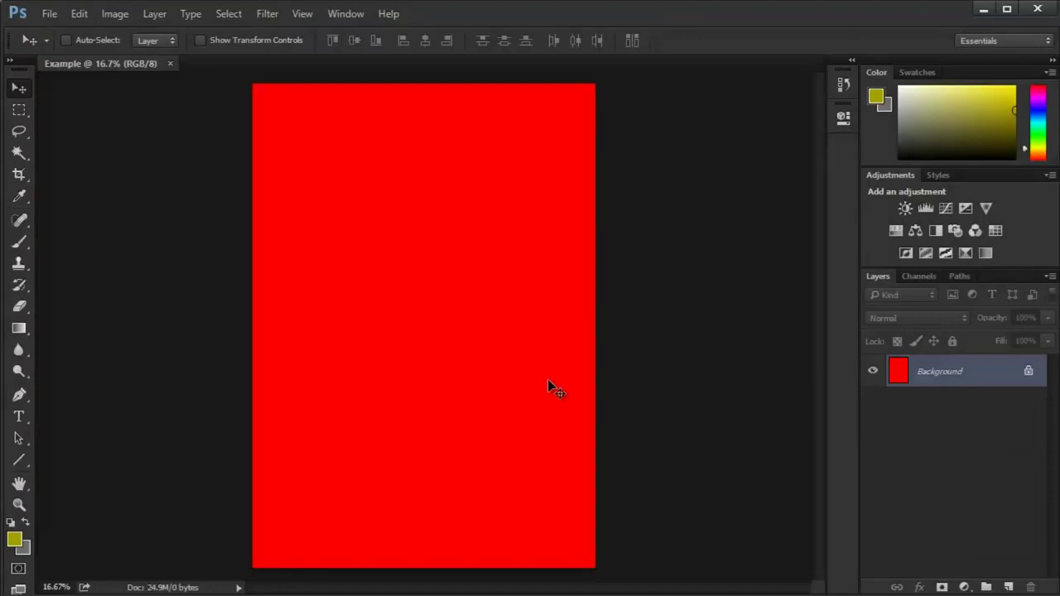
pyautogui.click(170, 64)
# Step: Create a new document named Wx with the background colour set to white (ffffff)
pyautogui.hotkey('ctrl', 'n')
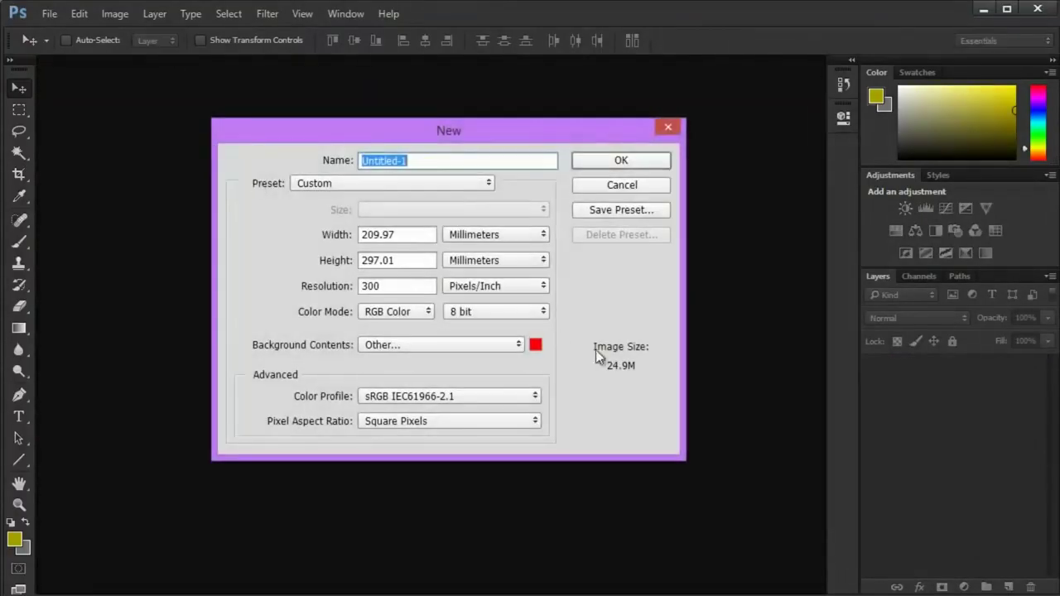
pyautogui.click(535, 345)
pyautogui.write('ffffff')
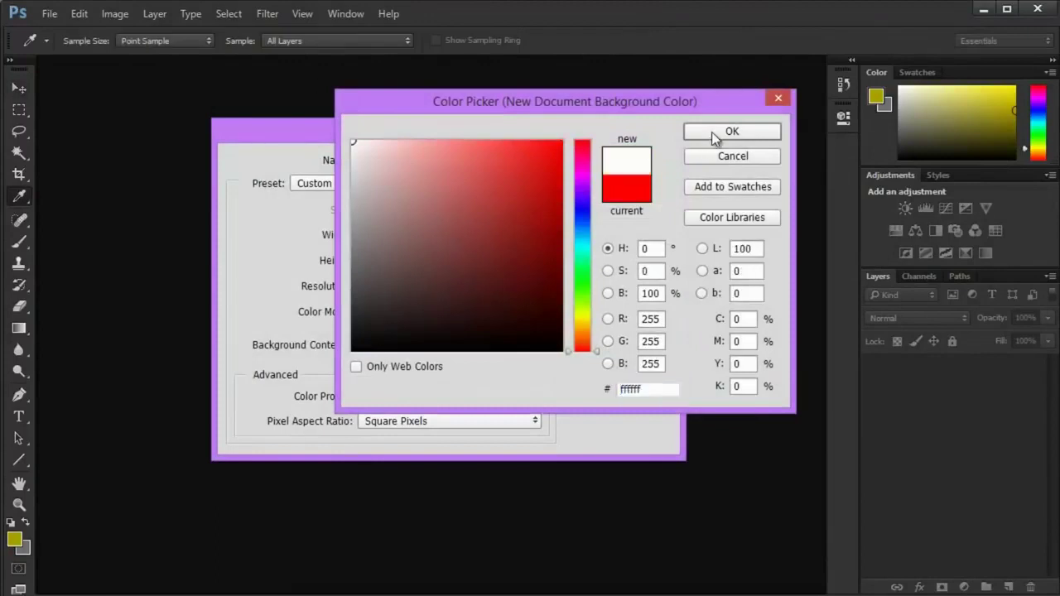
pyautogui.click(733, 133)
pyautogui.write('Wx')
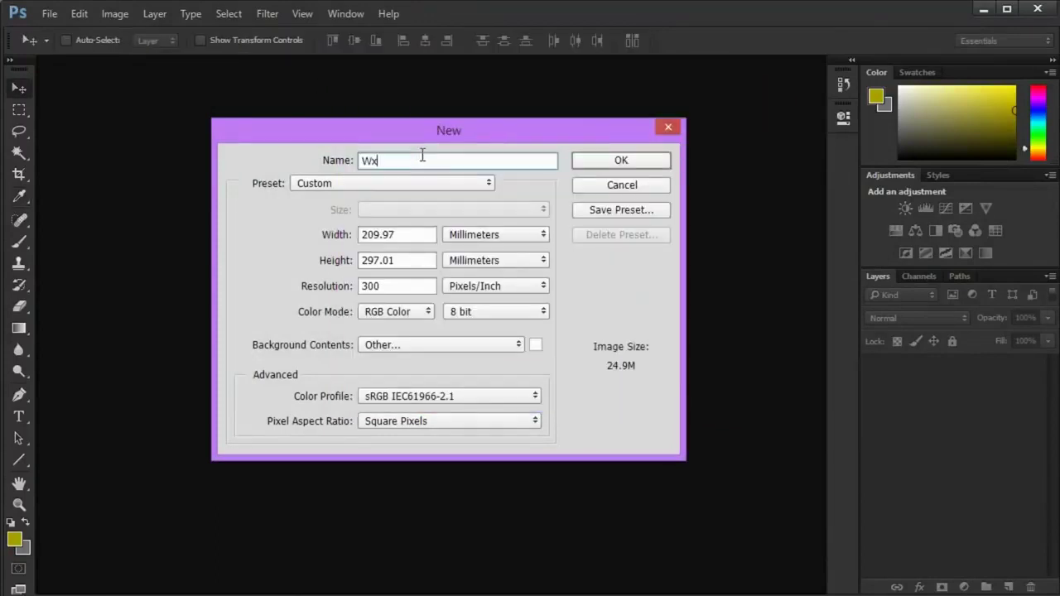
pyautogui.press('Return')
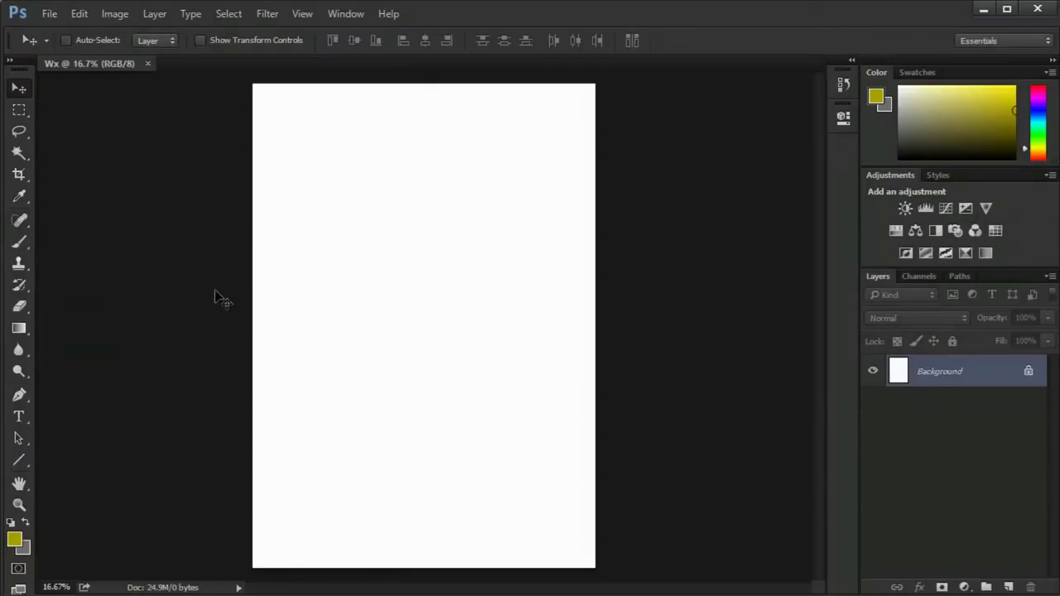
# Step: Set up the Brush tool with the soft round preset, maximum hardness and a size of 85 px
pyautogui.press('b')
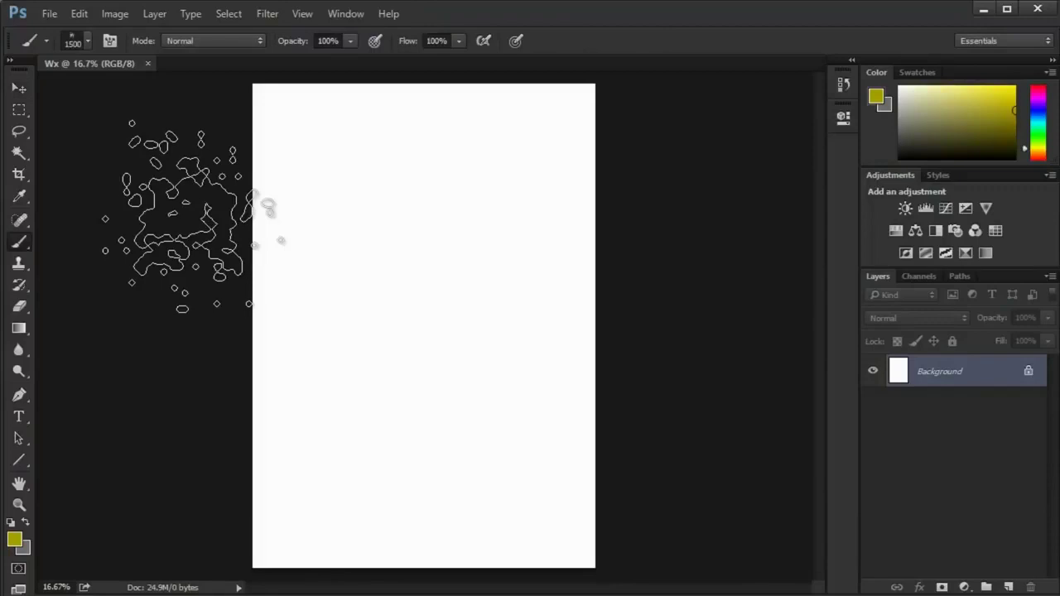
pyautogui.click(87, 41)
pyautogui.click(91, 166)
pyautogui.scroll(3, 38, 225)
pyautogui.click(38, 205)
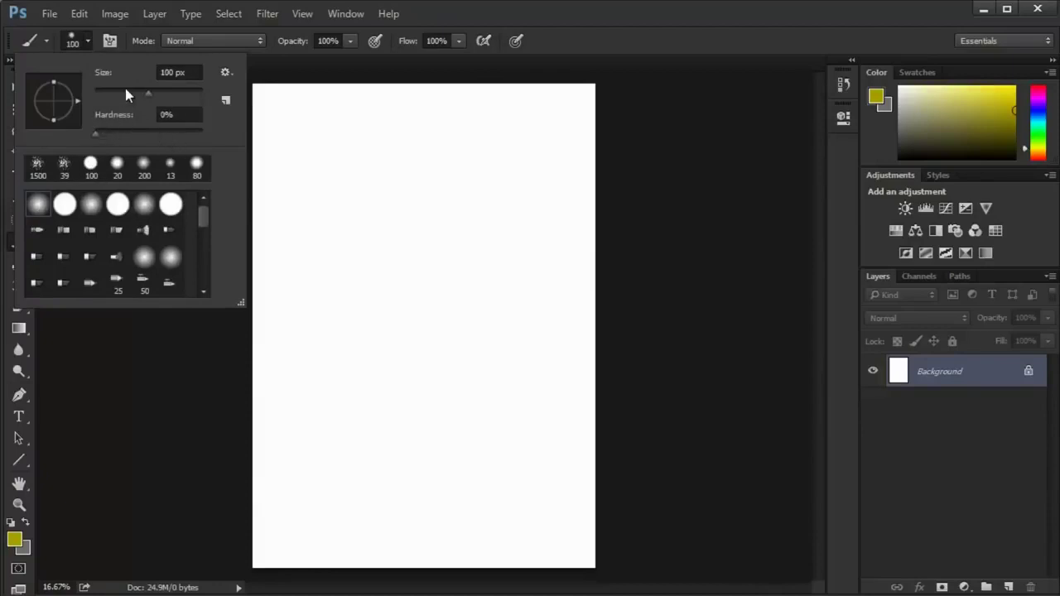
pyautogui.moveTo(96, 133); pyautogui.dragTo(292, 122)
pyautogui.click(141, 92)
# Step: Paint test dabs and a stroke on the upper part of the page and undo them
pyautogui.click(265, 119)
pyautogui.click(265, 120)
pyautogui.hotkey('ctrl', 'z')
pyautogui.moveTo(347, 175)
pyautogui.mouseDown()
pyautogui.moveTo(325, 229)
pyautogui.moveTo(452, 241)
pyautogui.mouseUp()
pyautogui.hotkey('ctrl', 'z')
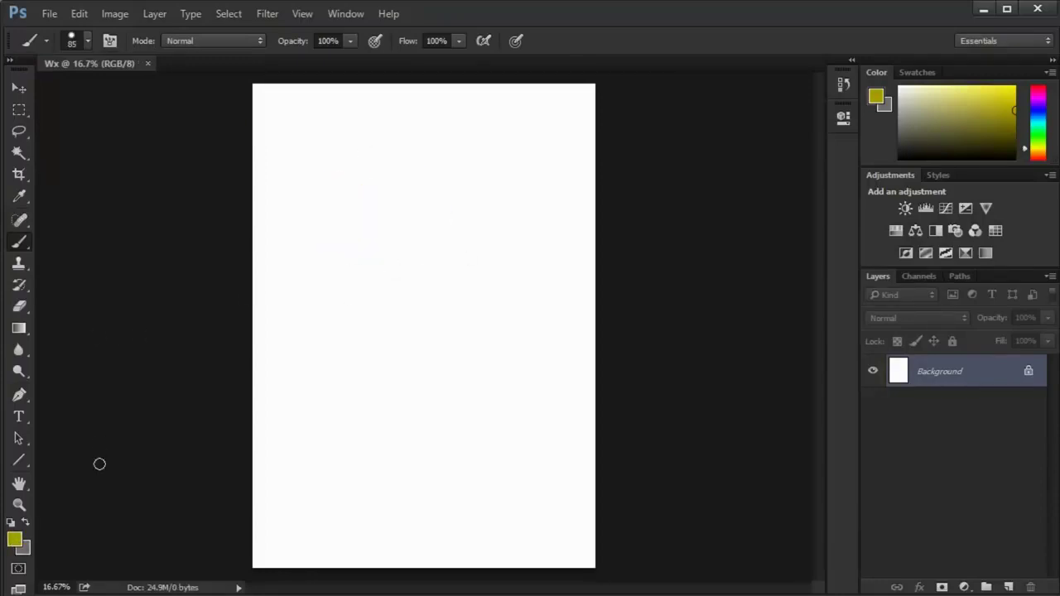
# Step: Pick the brighter yellow #d0c523 as the foreground colour and open its Color Picker, moved clear of the page
pyautogui.moveTo(944, 81)
pyautogui.mouseDown()
pyautogui.moveTo(991, 107)
pyautogui.moveTo(996, 99)
pyautogui.mouseUp()
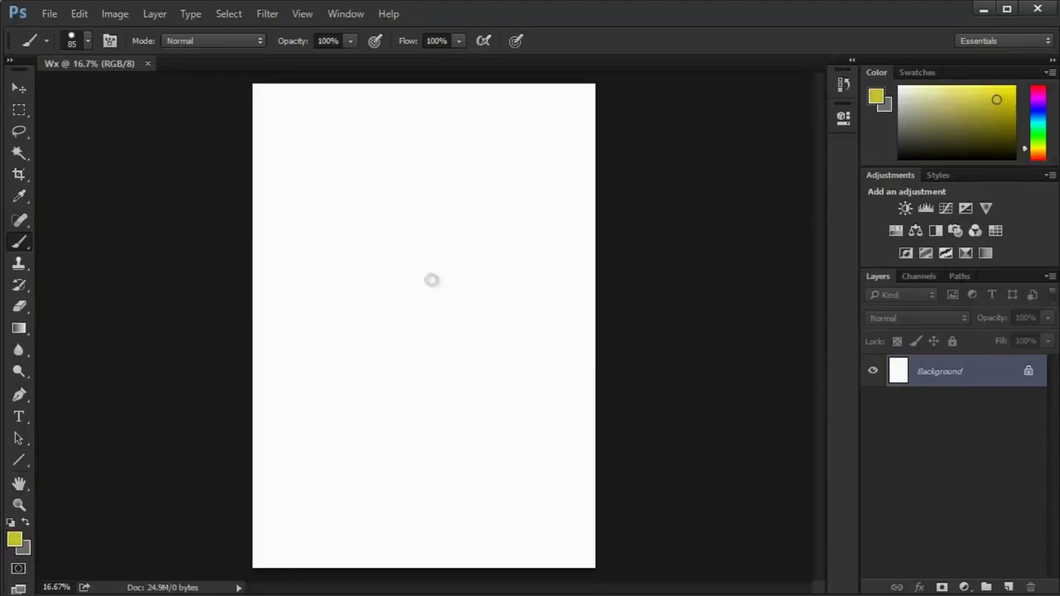
pyautogui.click(16, 540)
pyautogui.moveTo(620, 104); pyautogui.dragTo(798, 78)
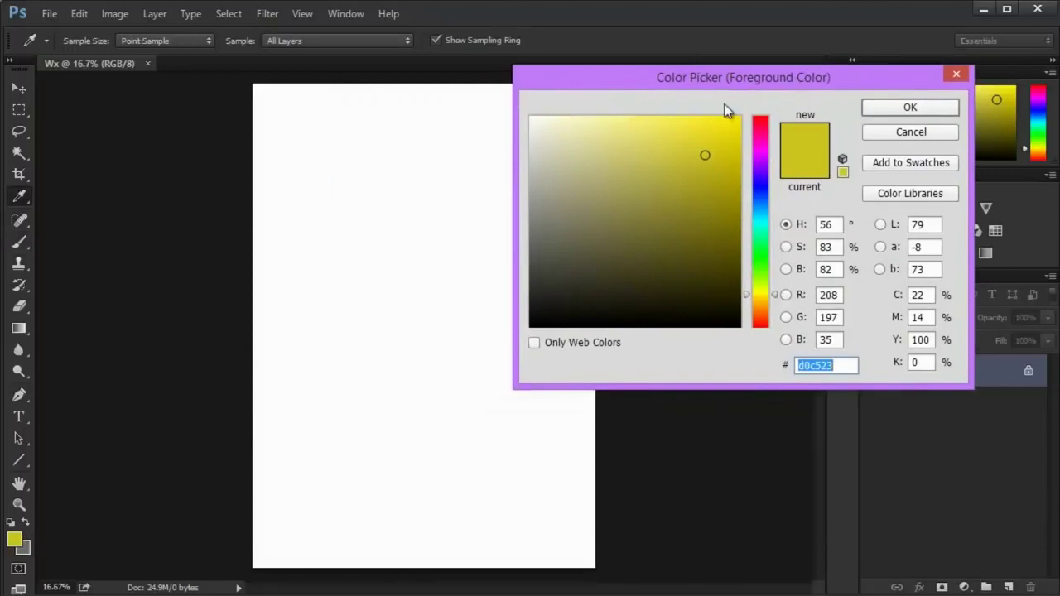